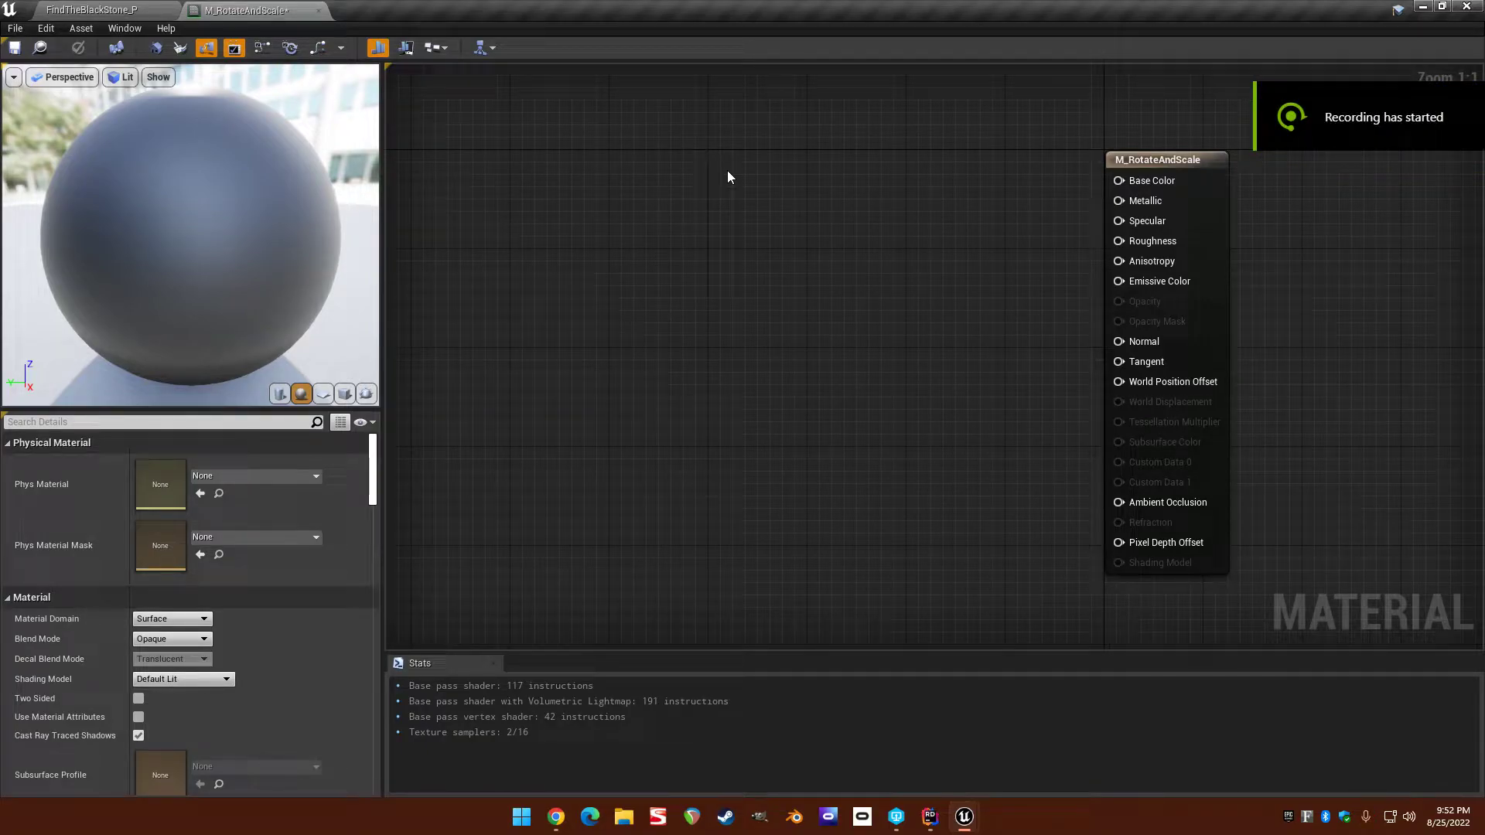
pyautogui.moveTo(710, 203); pyautogui.dragTo(665, 193, button='right')
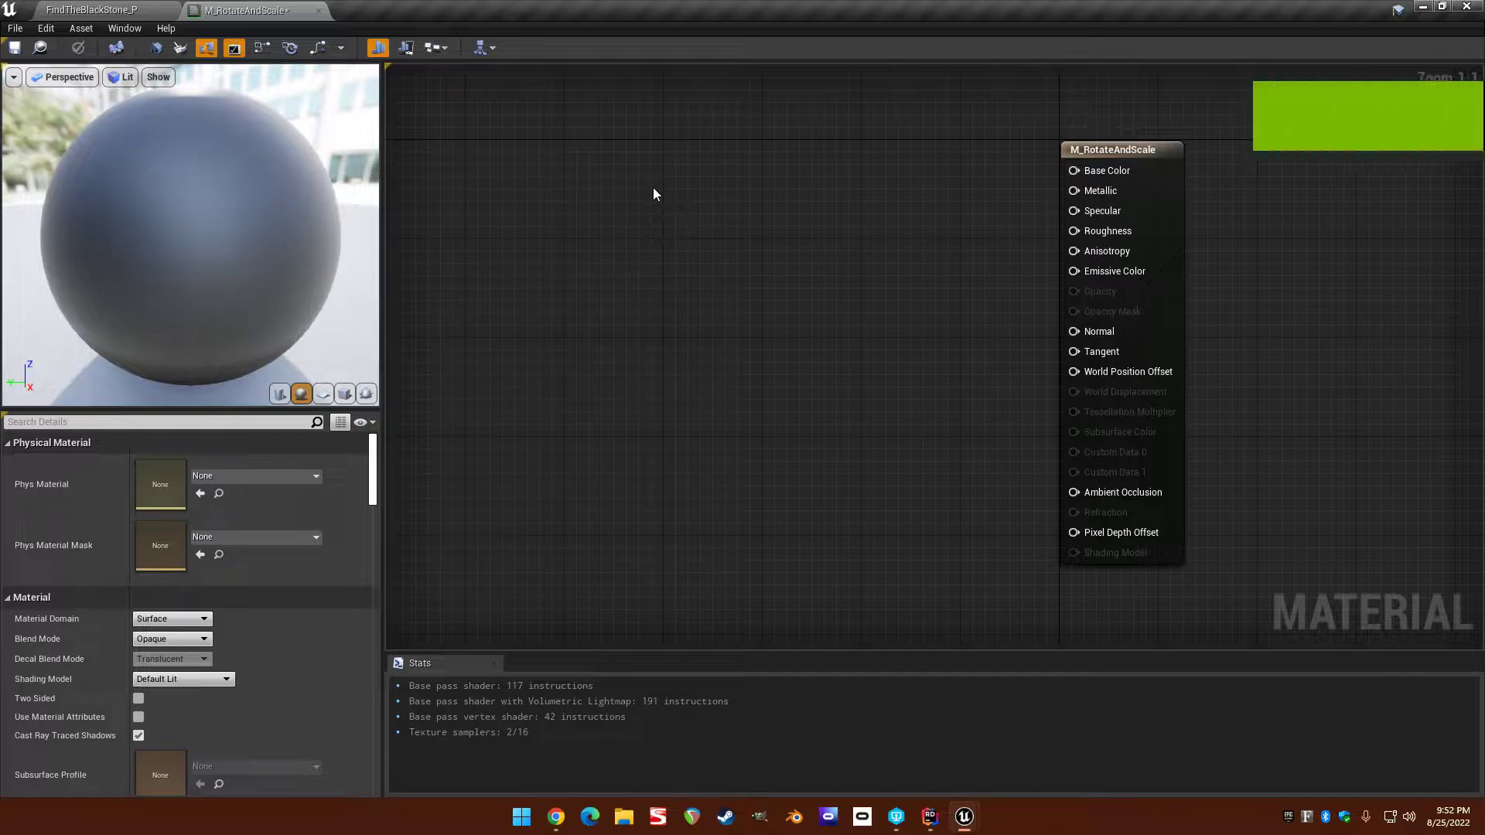
pyautogui.moveTo(687, 294); pyautogui.dragTo(735, 234, button='right')
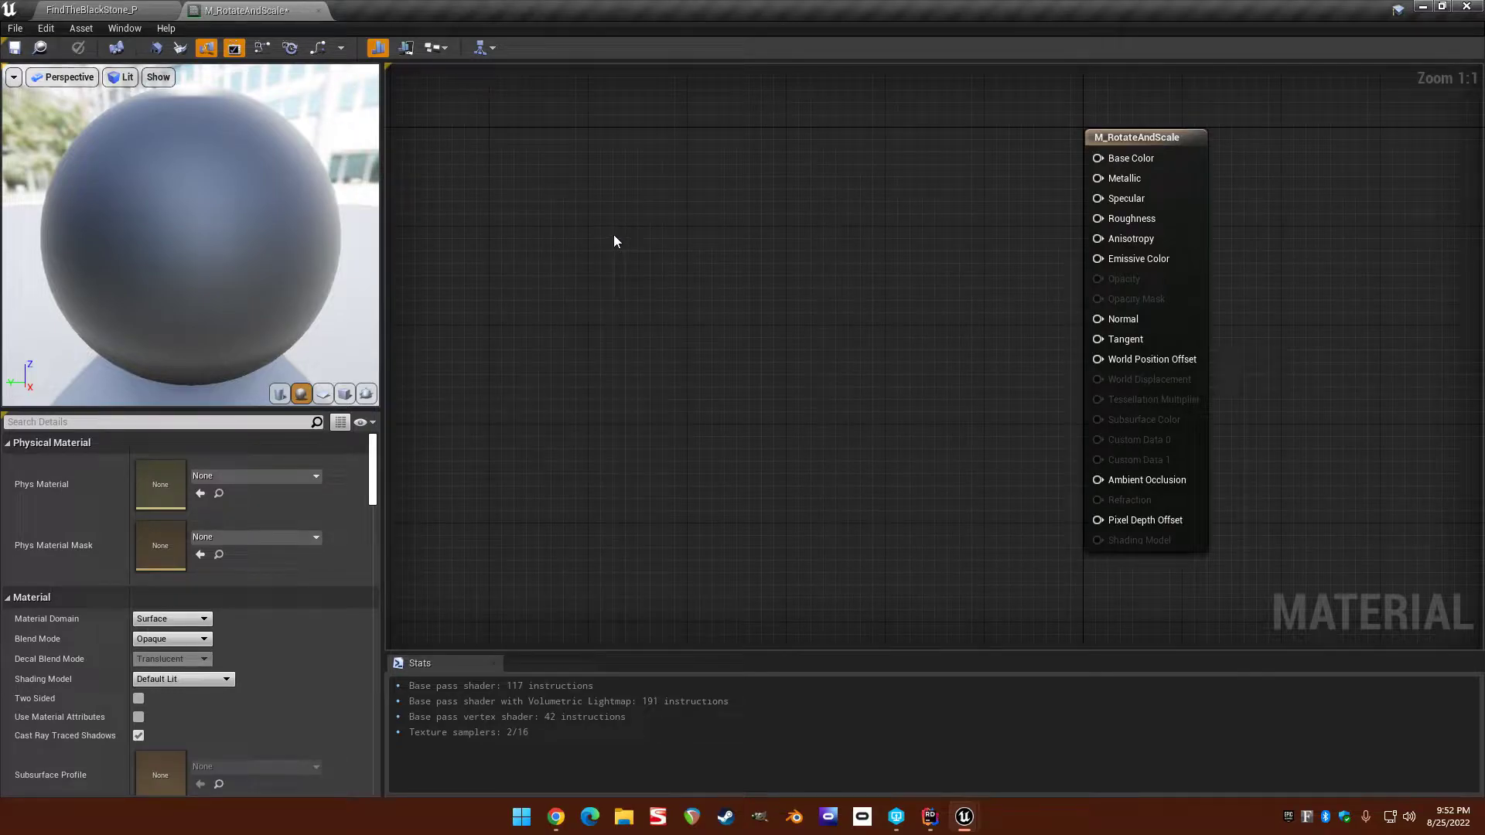
pyautogui.moveTo(866, 247); pyautogui.dragTo(854, 258, button='right')
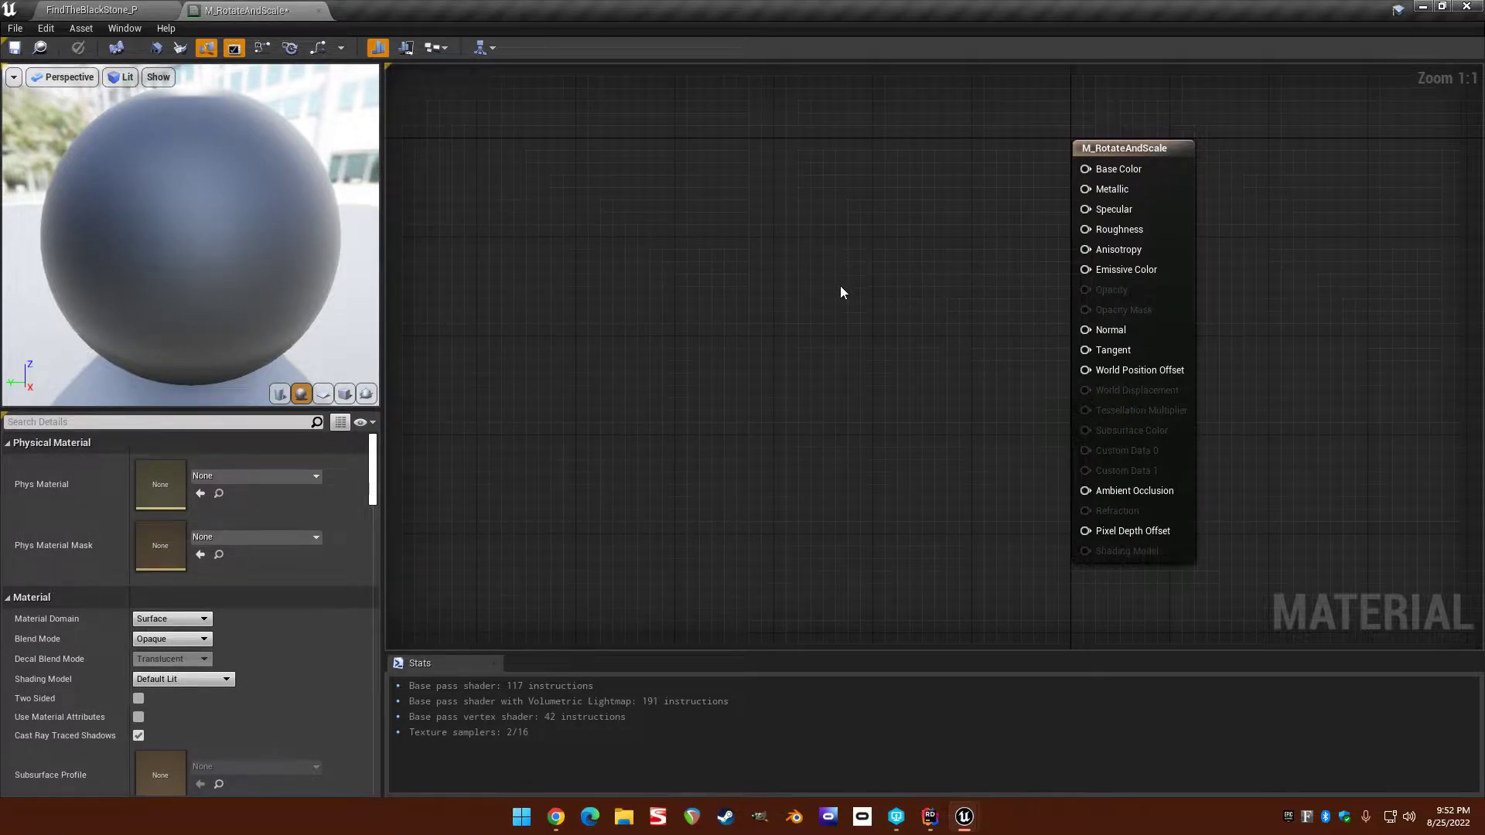
# Set the material's shading model to Unlit and preview the whole material on a cube.
pyautogui.click(155, 679)
pyautogui.click(173, 543)
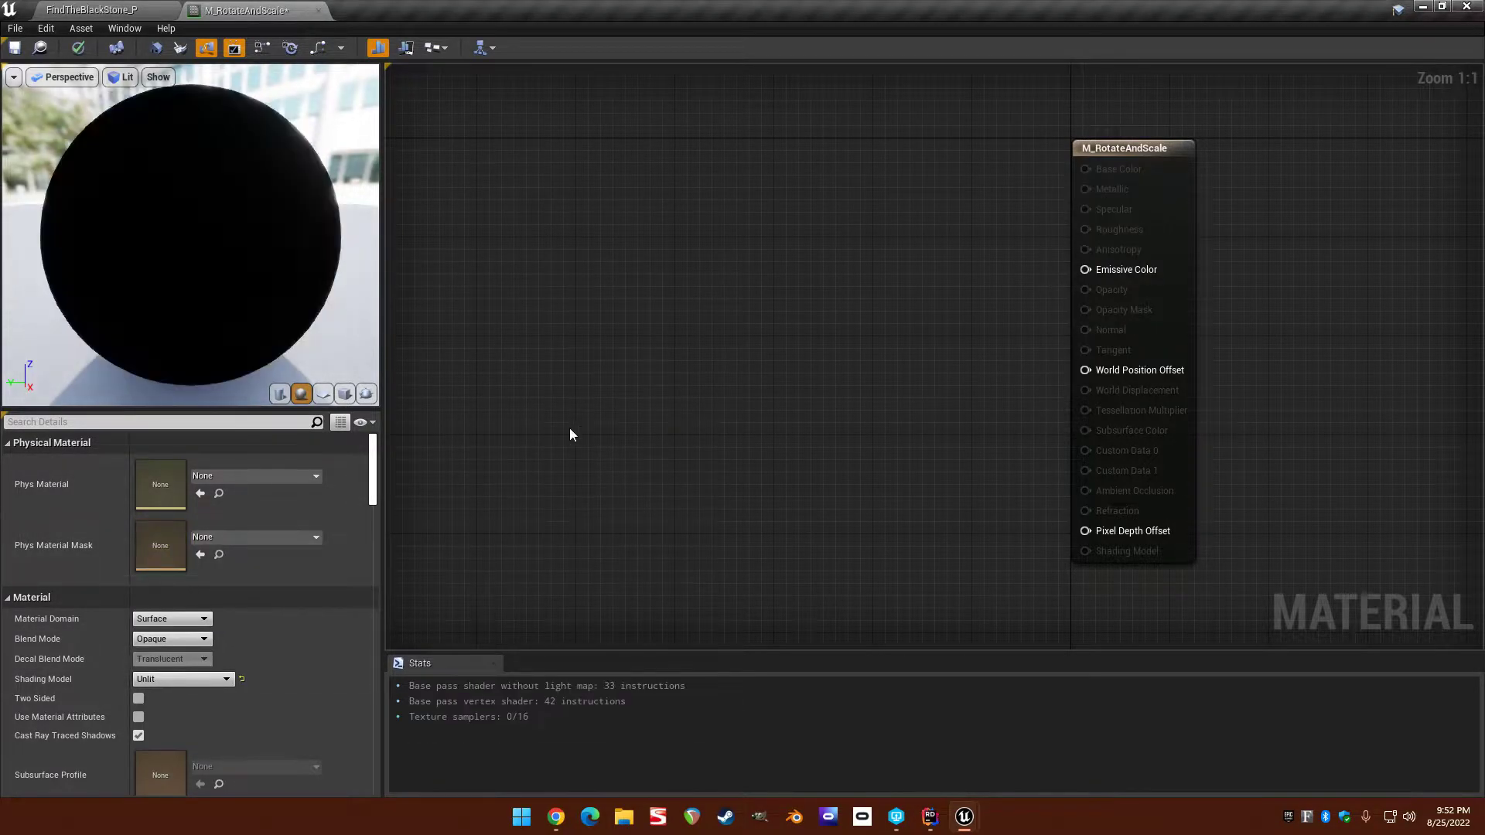
pyautogui.click(345, 394)
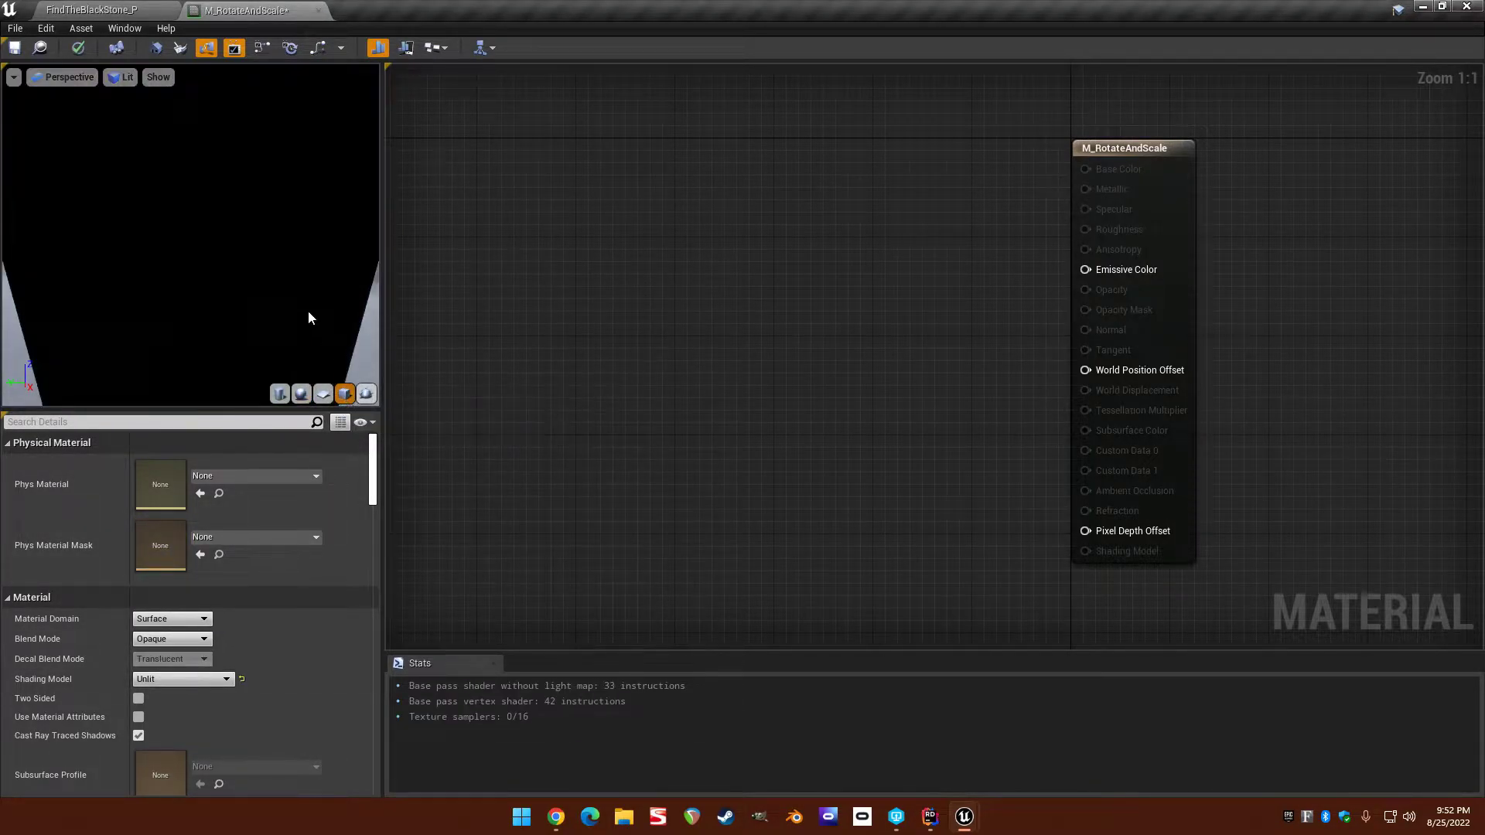
pyautogui.moveTo(155, 247); pyautogui.dragTo(259, 213)
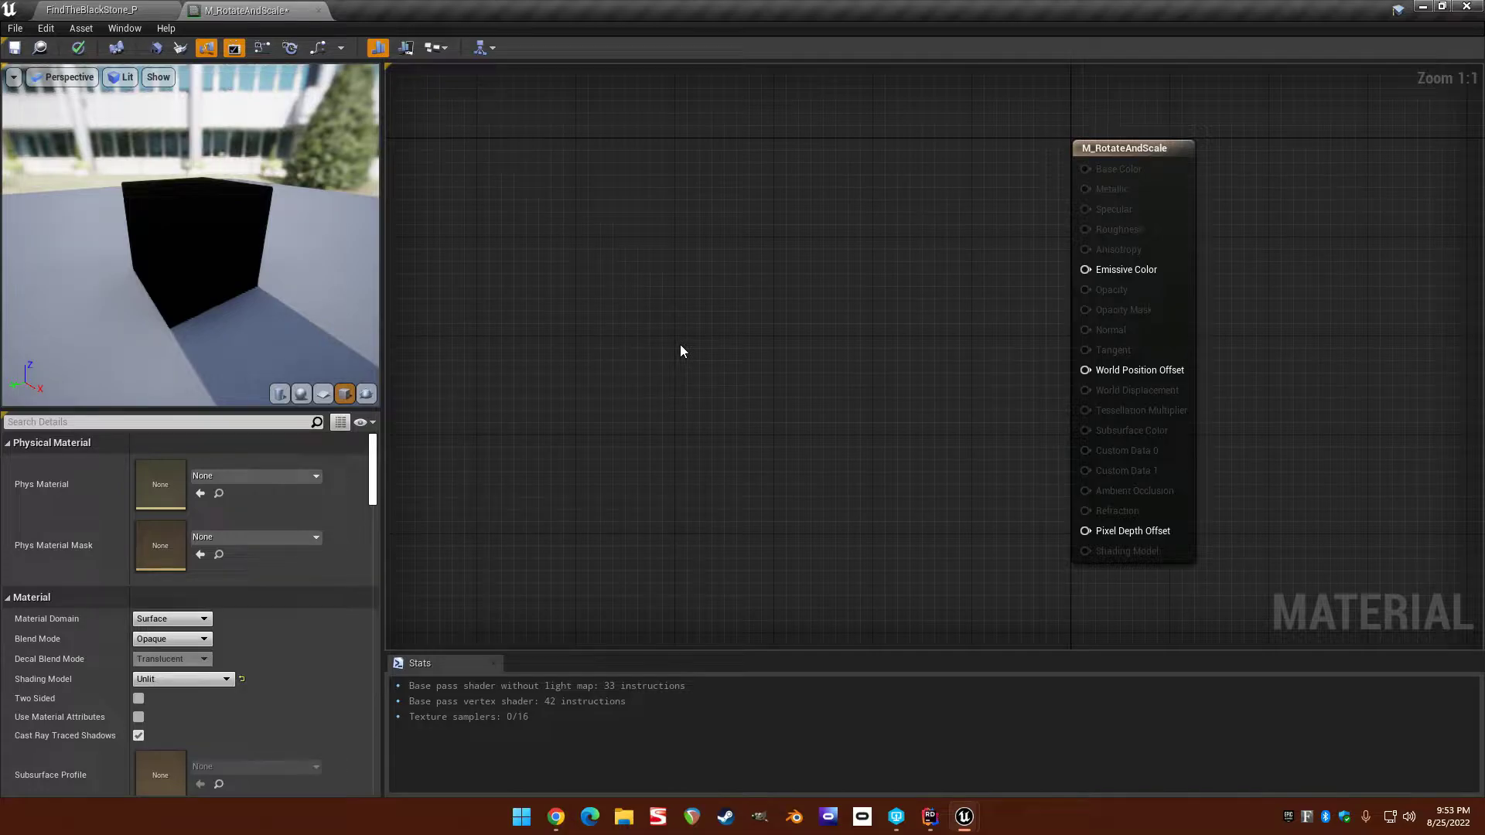
# Add a RotateAboutAxis node to the graph and place it in front of the M_RotateAndScale output node.
pyautogui.moveTo(602, 319); pyautogui.dragTo(682, 330, button='right')
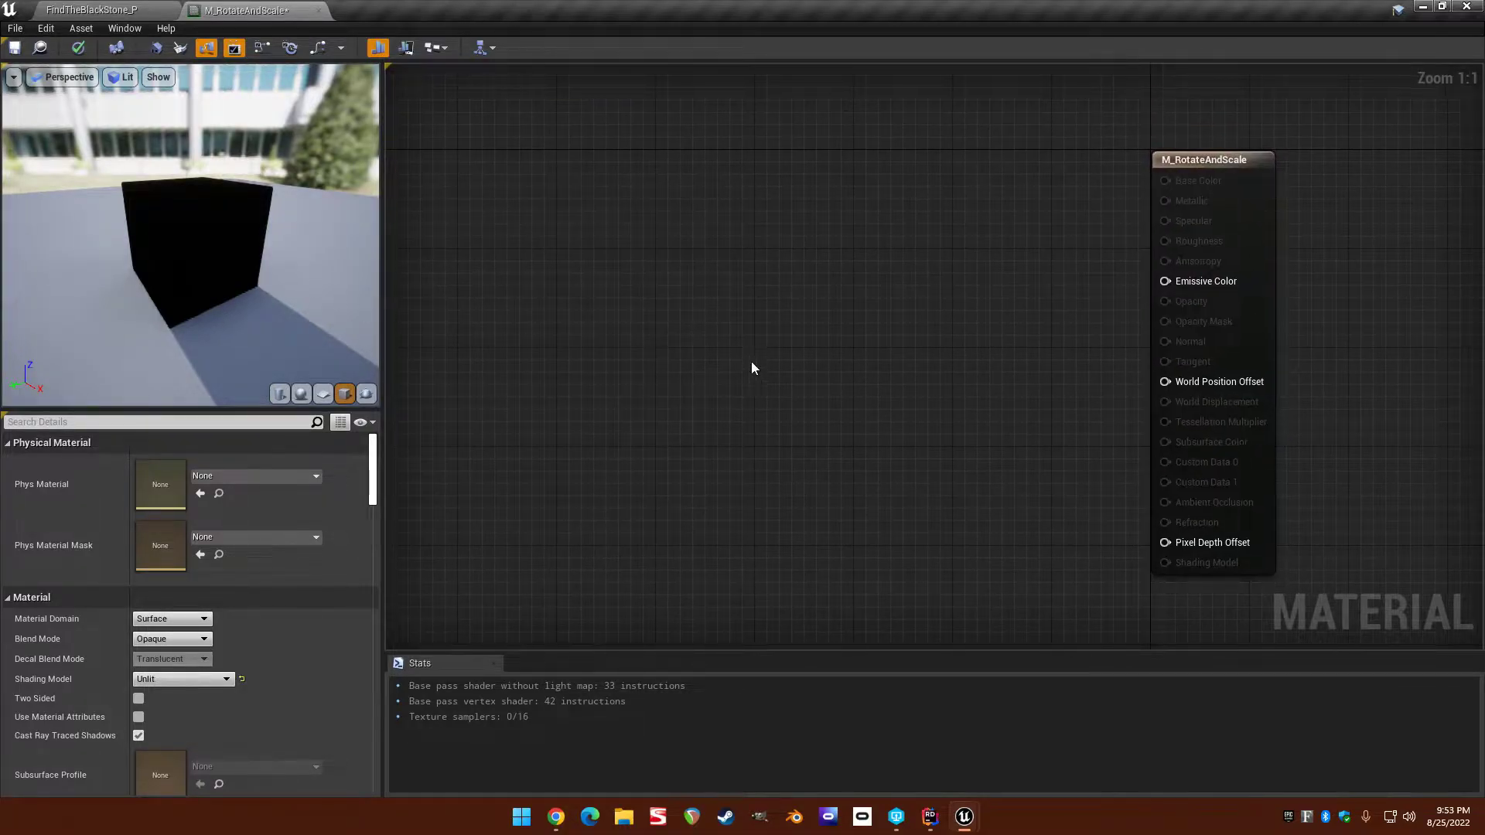
pyautogui.rightClick(717, 345)
pyautogui.write('ro')
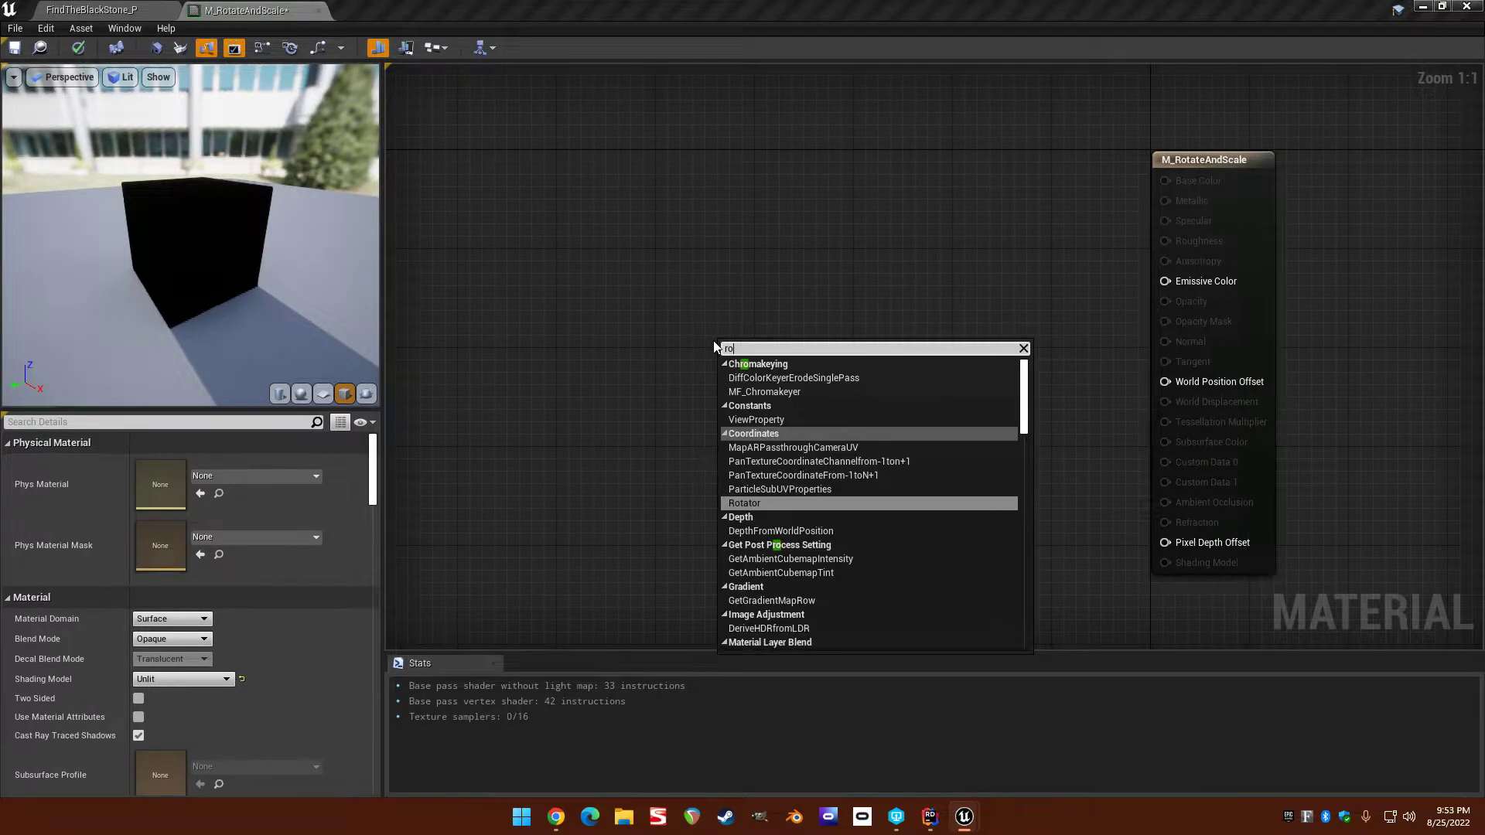
pyautogui.write('tateabout')
pyautogui.press('Return')
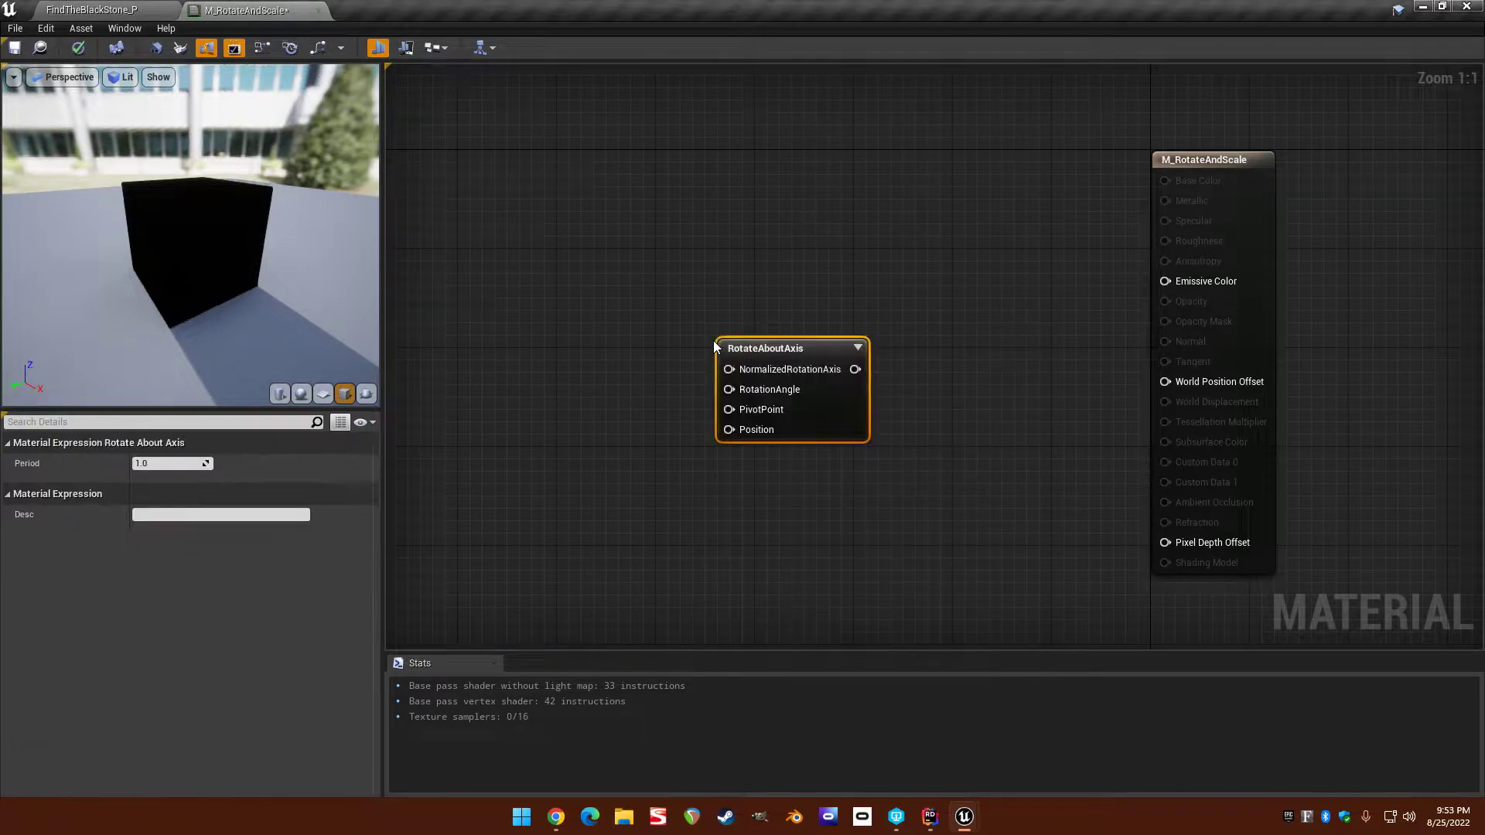
pyautogui.moveTo(787, 338); pyautogui.dragTo(739, 369)
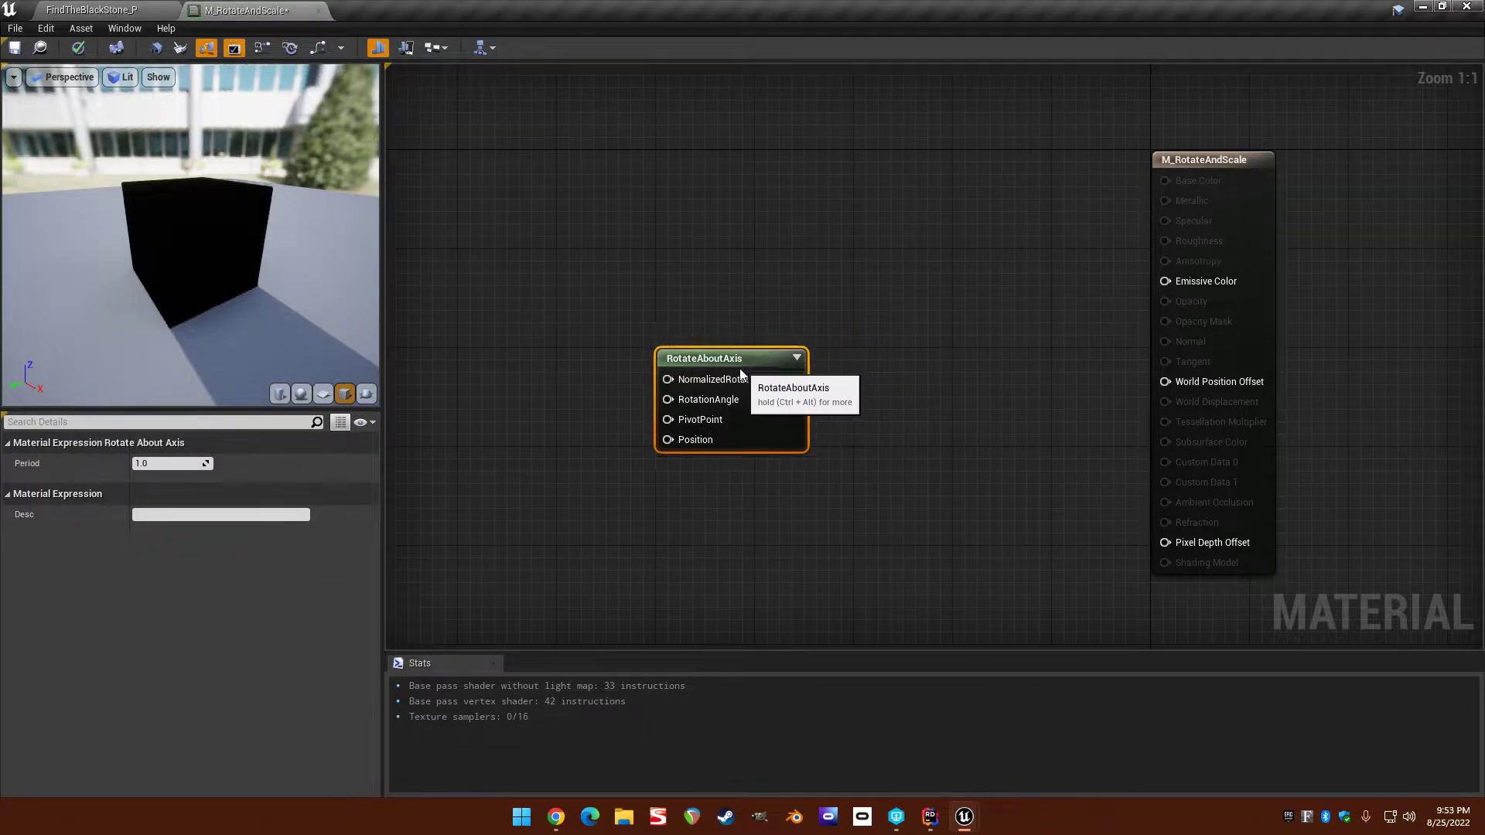
pyautogui.moveTo(822, 297); pyautogui.dragTo(927, 255, button='right')
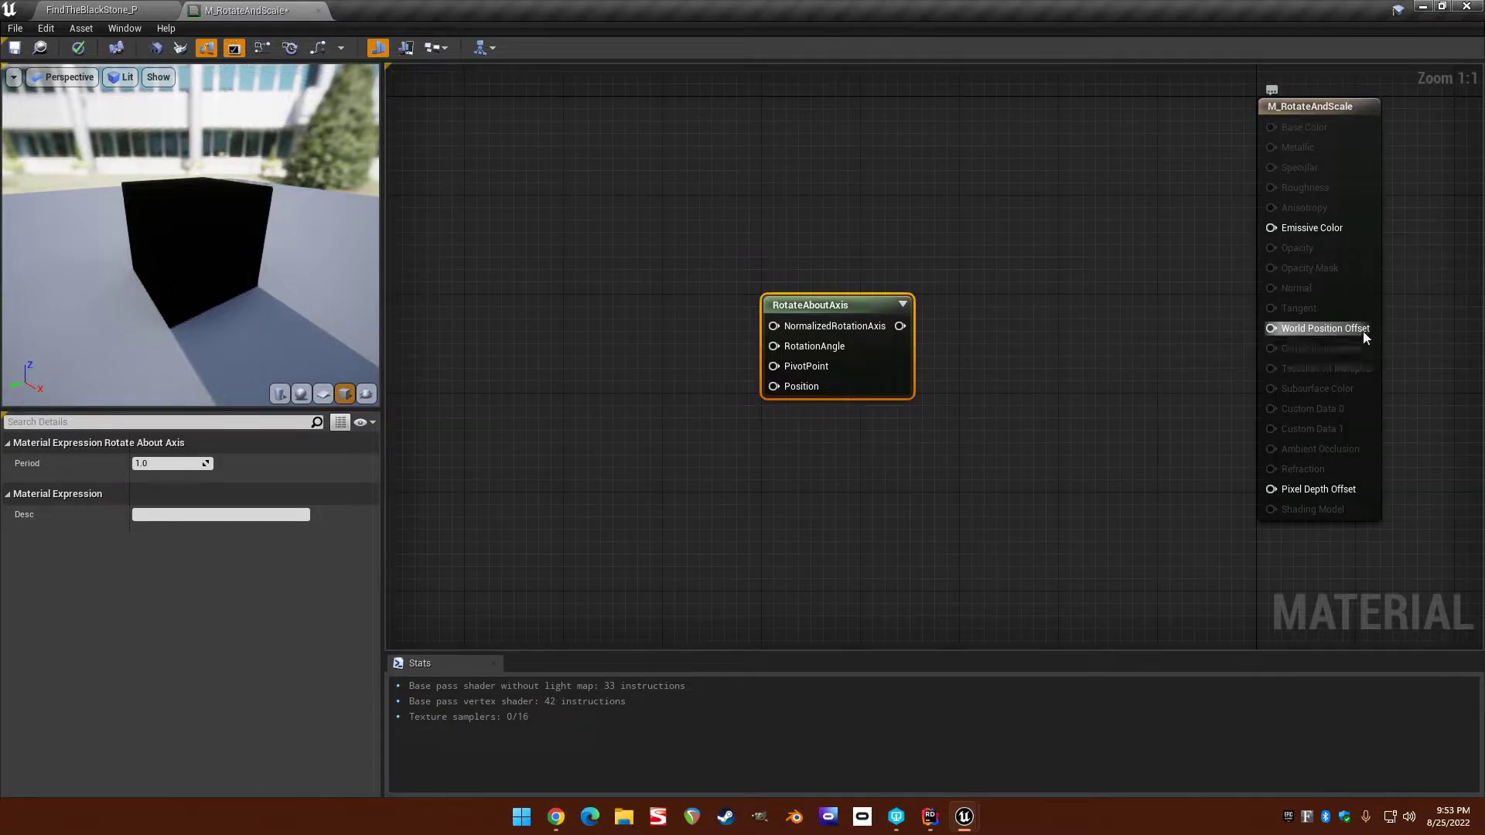
pyautogui.moveTo(1365, 334); pyautogui.dragTo(1204, 387, button='right')
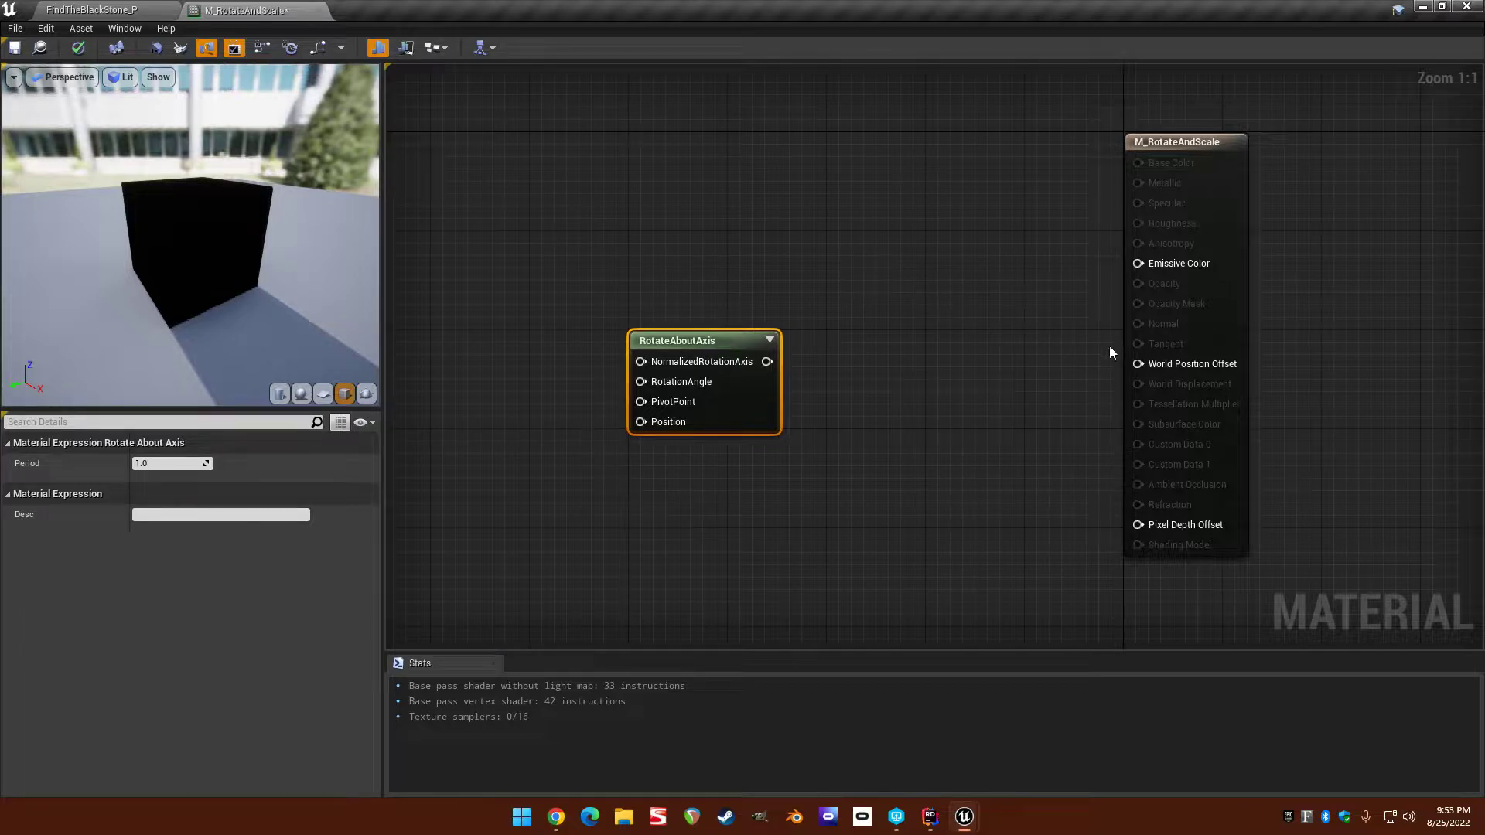
pyautogui.moveTo(822, 318); pyautogui.dragTo(995, 272, button='right')
pyautogui.moveTo(1084, 258); pyautogui.dragTo(953, 216, button='right')
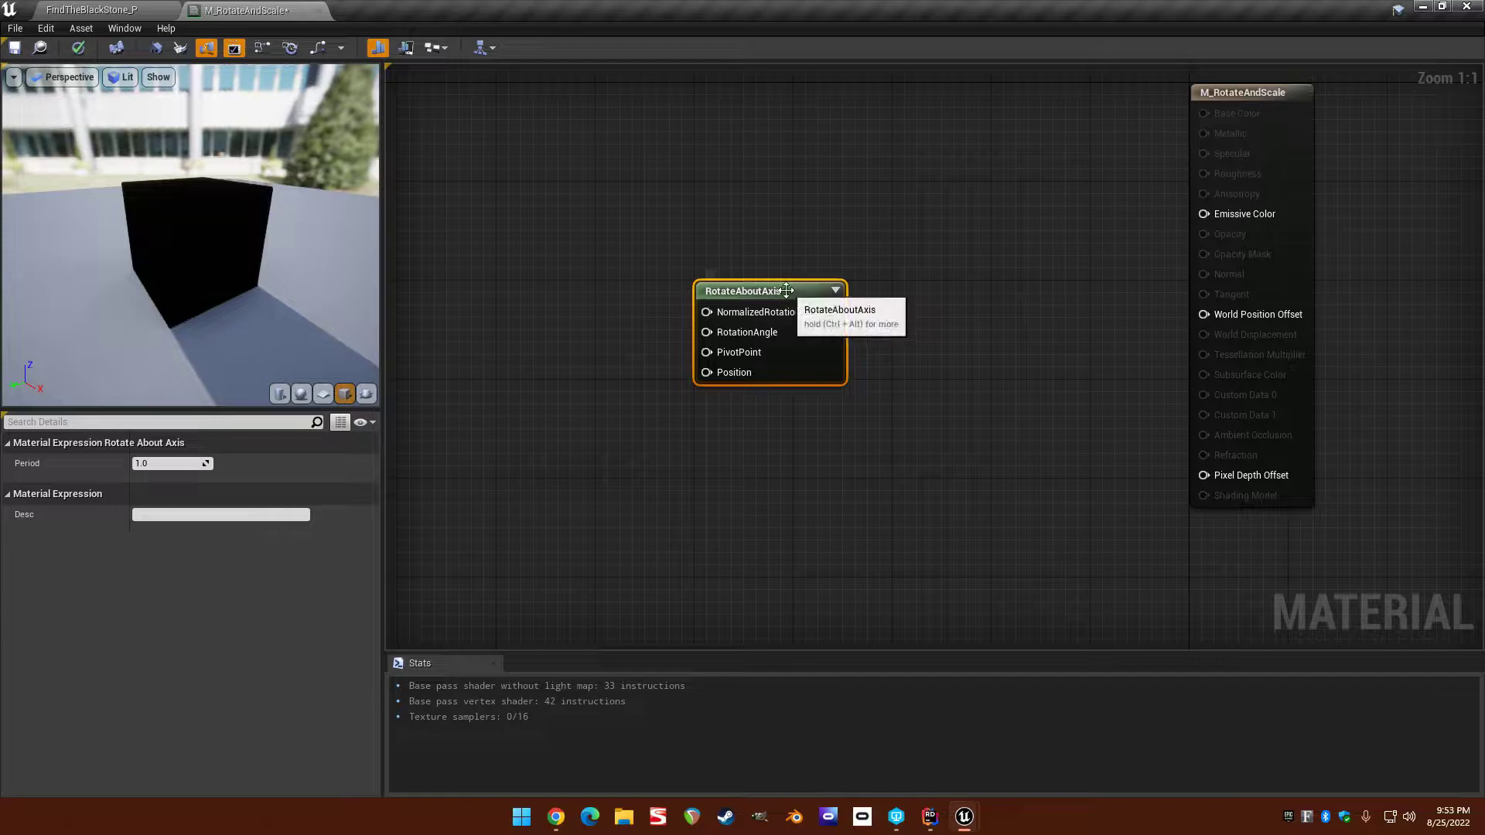
pyautogui.moveTo(789, 250); pyautogui.dragTo(1017, 261, button='right')
pyautogui.moveTo(839, 230); pyautogui.dragTo(724, 257, button='right')
# Add a Constant3Vector node, connect it to NormalizedRotationAxis on RotateAboutAxis, and set its R value to 1.
pyautogui.click(620, 306)
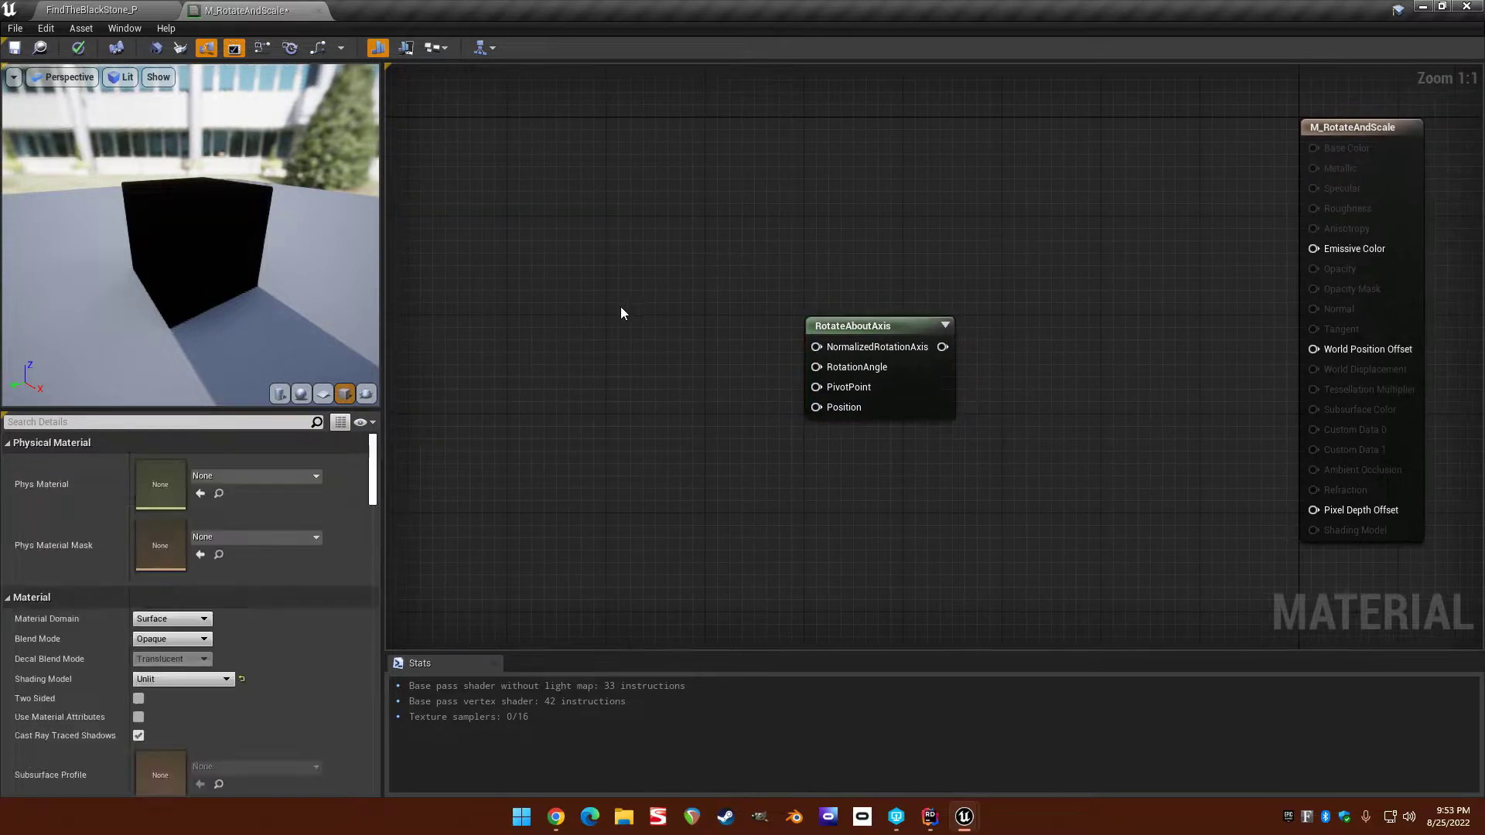
pyautogui.click(572, 293)
pyautogui.moveTo(662, 286); pyautogui.dragTo(816, 346)
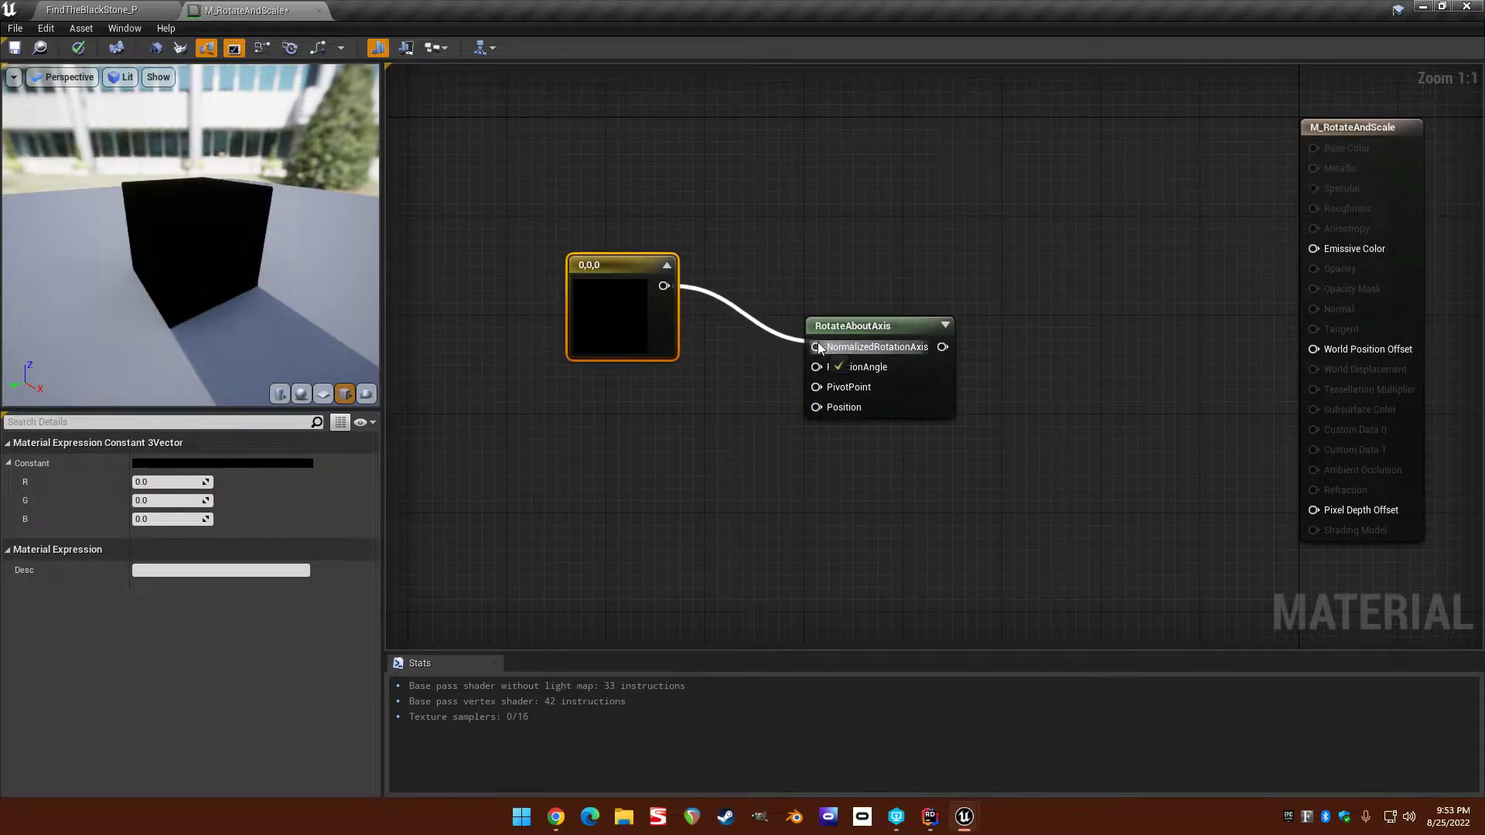
pyautogui.moveTo(626, 262); pyautogui.dragTo(565, 223)
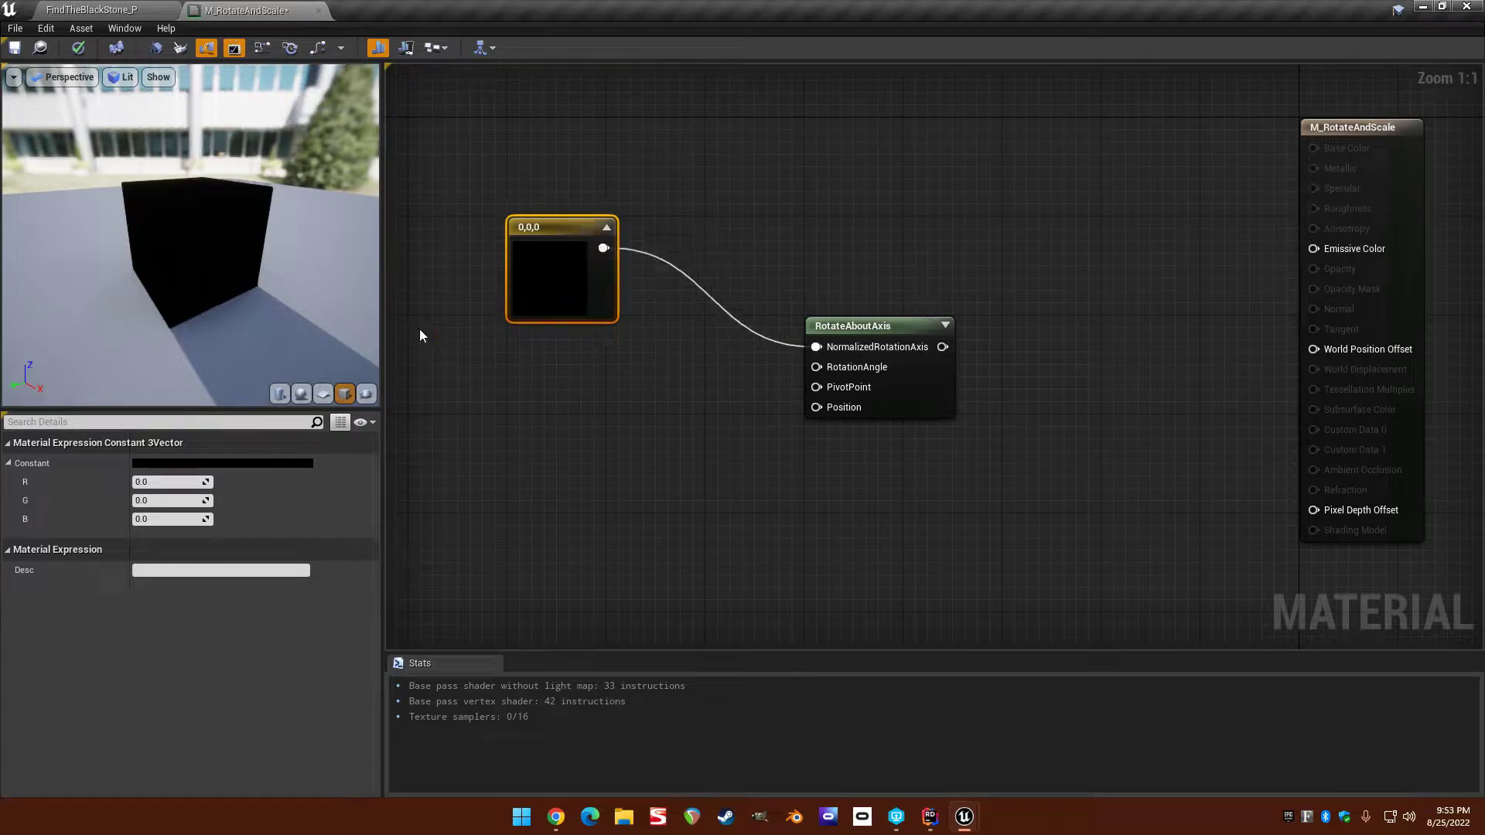
pyautogui.click(186, 479)
pyautogui.write('1')
pyautogui.press('Return')
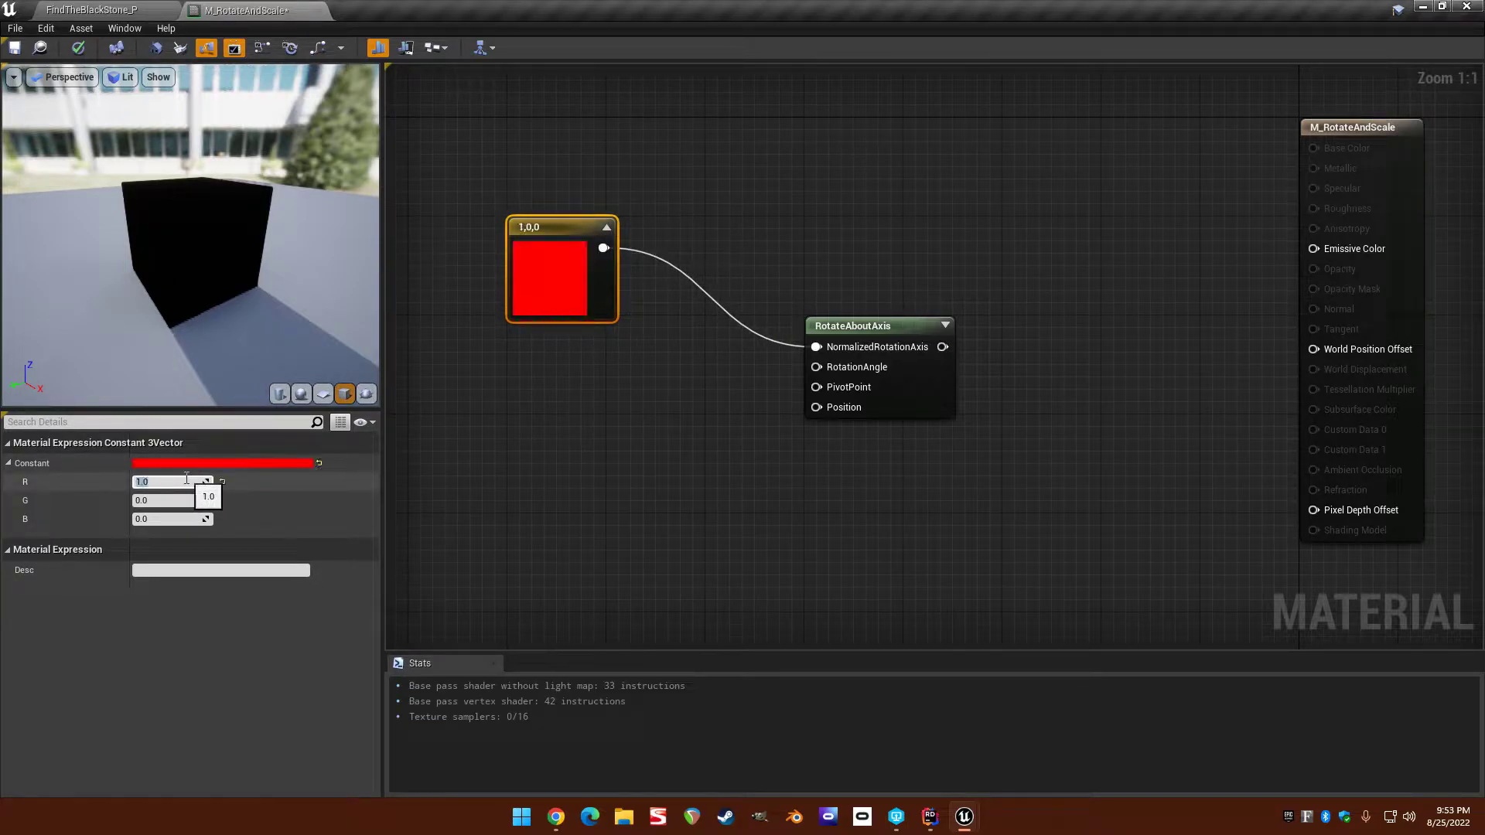
# Add a Constant node connected to the RotationAngle input of RotateAboutAxis and set its value to 0.125.
pyautogui.moveTo(603, 387); pyautogui.dragTo(700, 378, button='right')
pyautogui.click(647, 364)
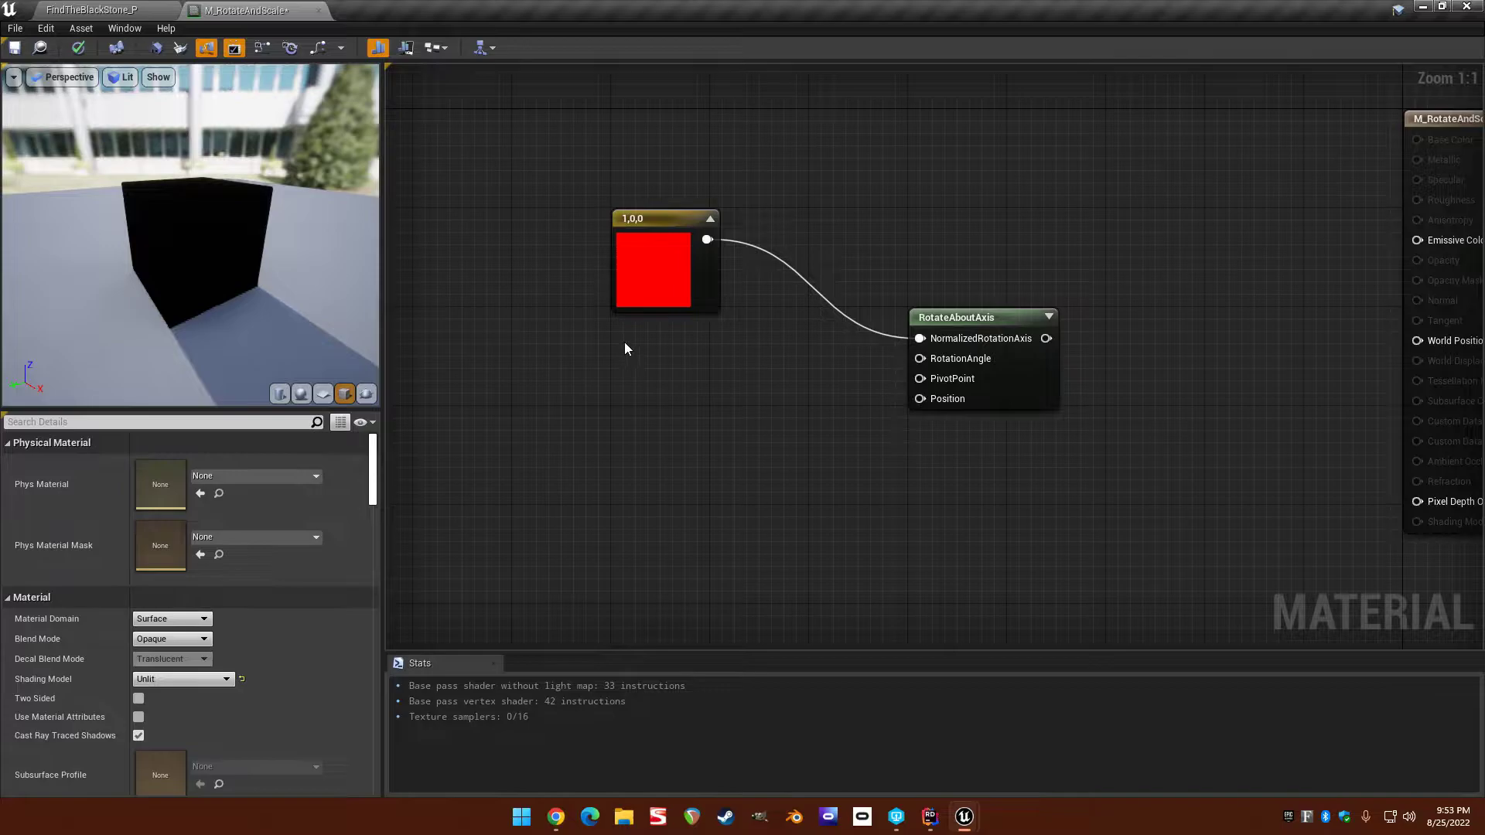
pyautogui.click(625, 343)
pyautogui.moveTo(653, 373); pyautogui.dragTo(921, 358)
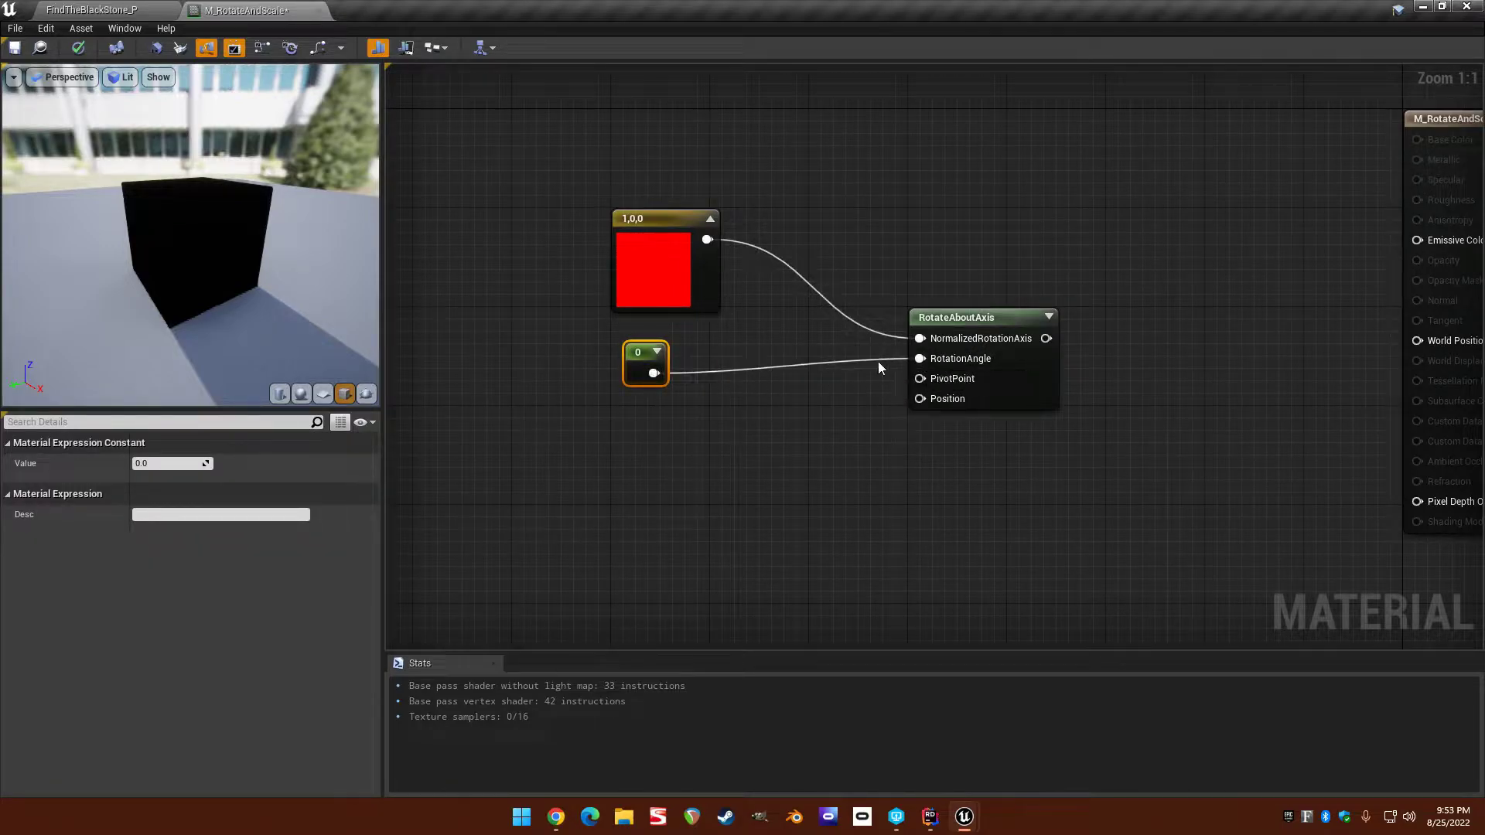
pyautogui.click(169, 462)
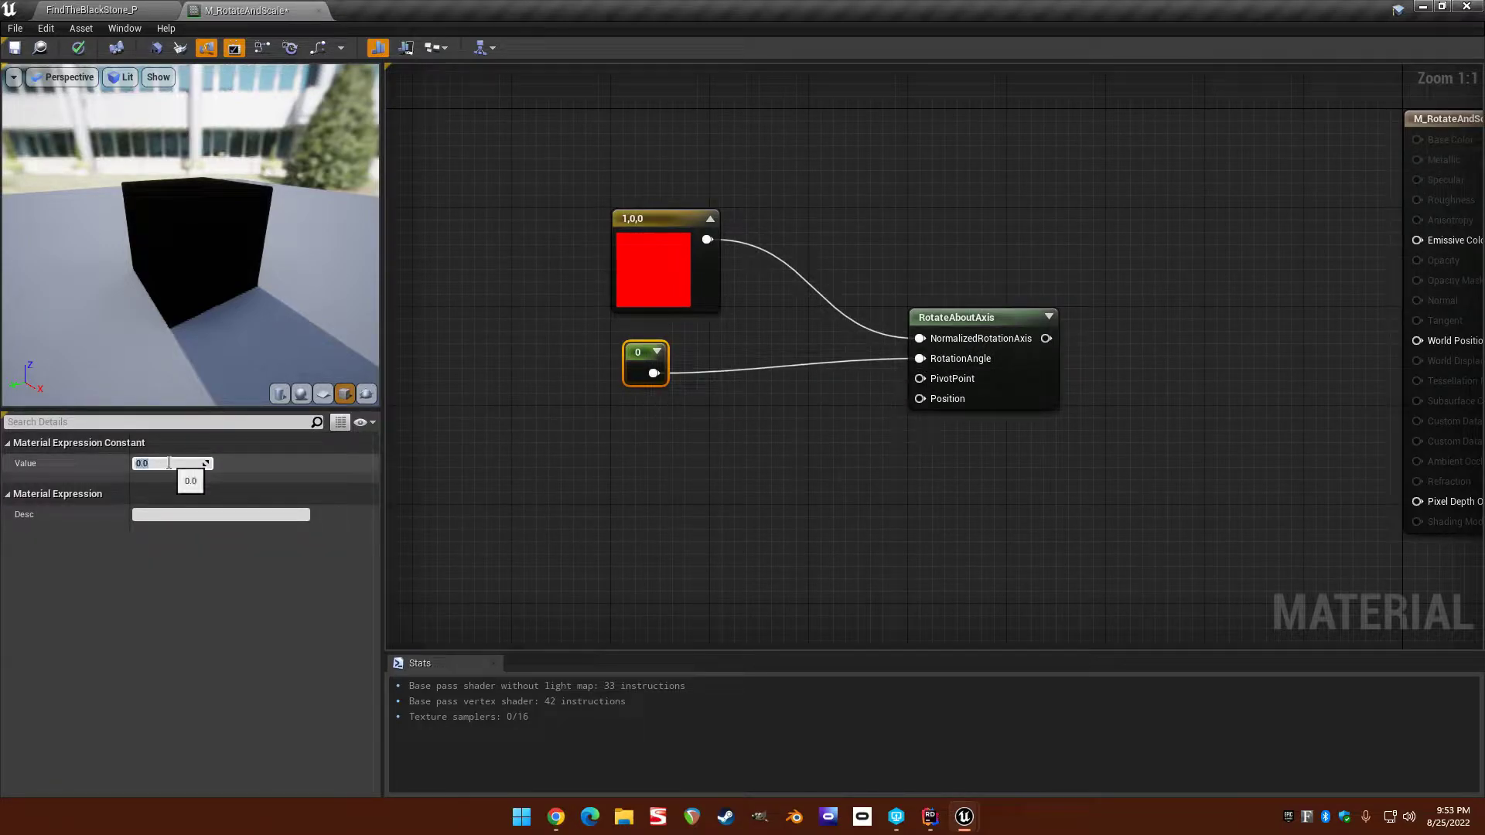
pyautogui.write('.125')
pyautogui.press('Return')
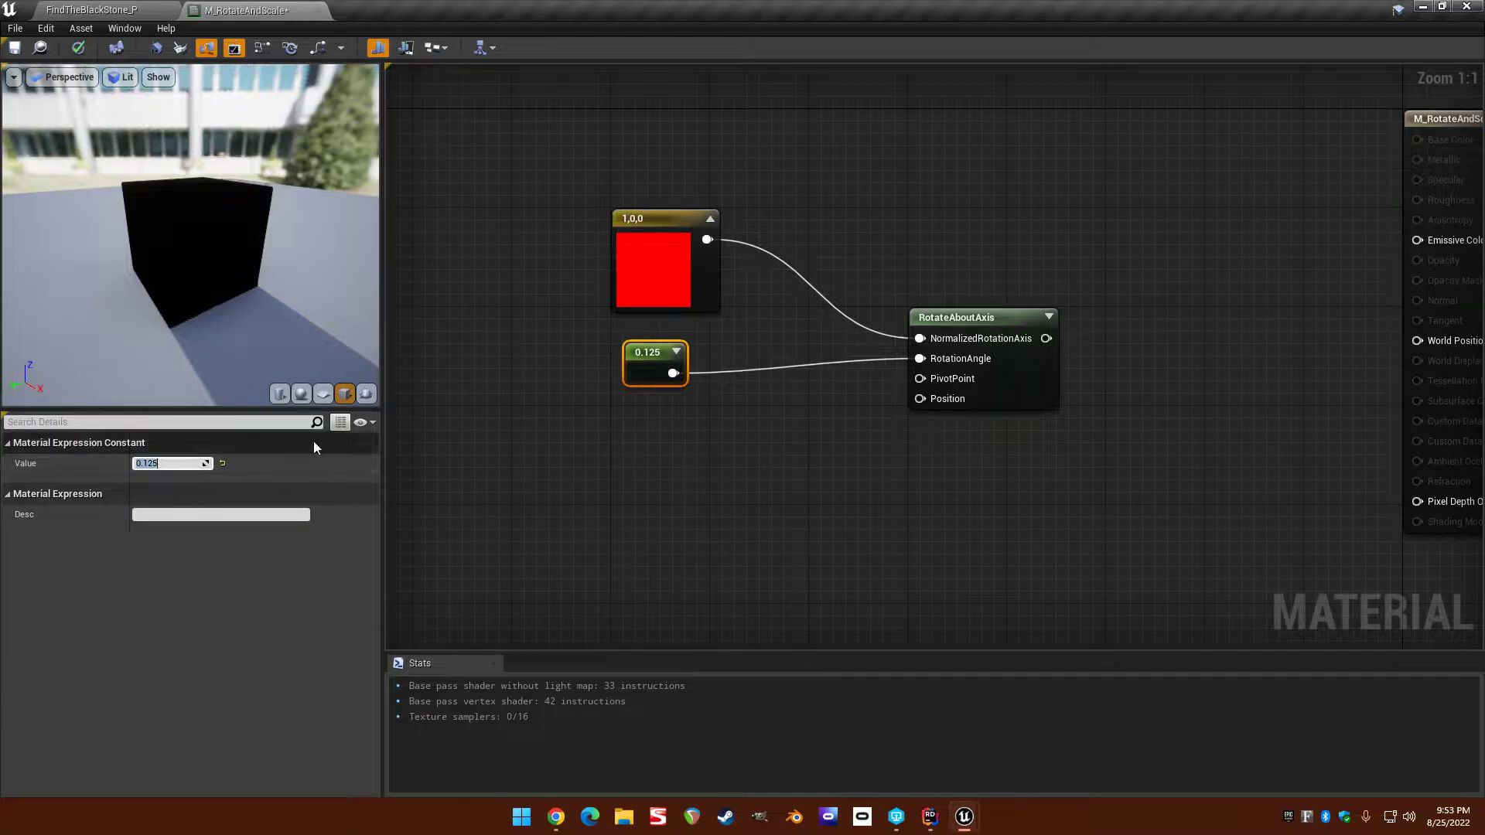
# Add an ObjectPivotPoint node below the 0.125 constant and connect its Object Pivot Location output to the PivotPoint input.
pyautogui.moveTo(688, 424); pyautogui.dragTo(669, 411, button='right')
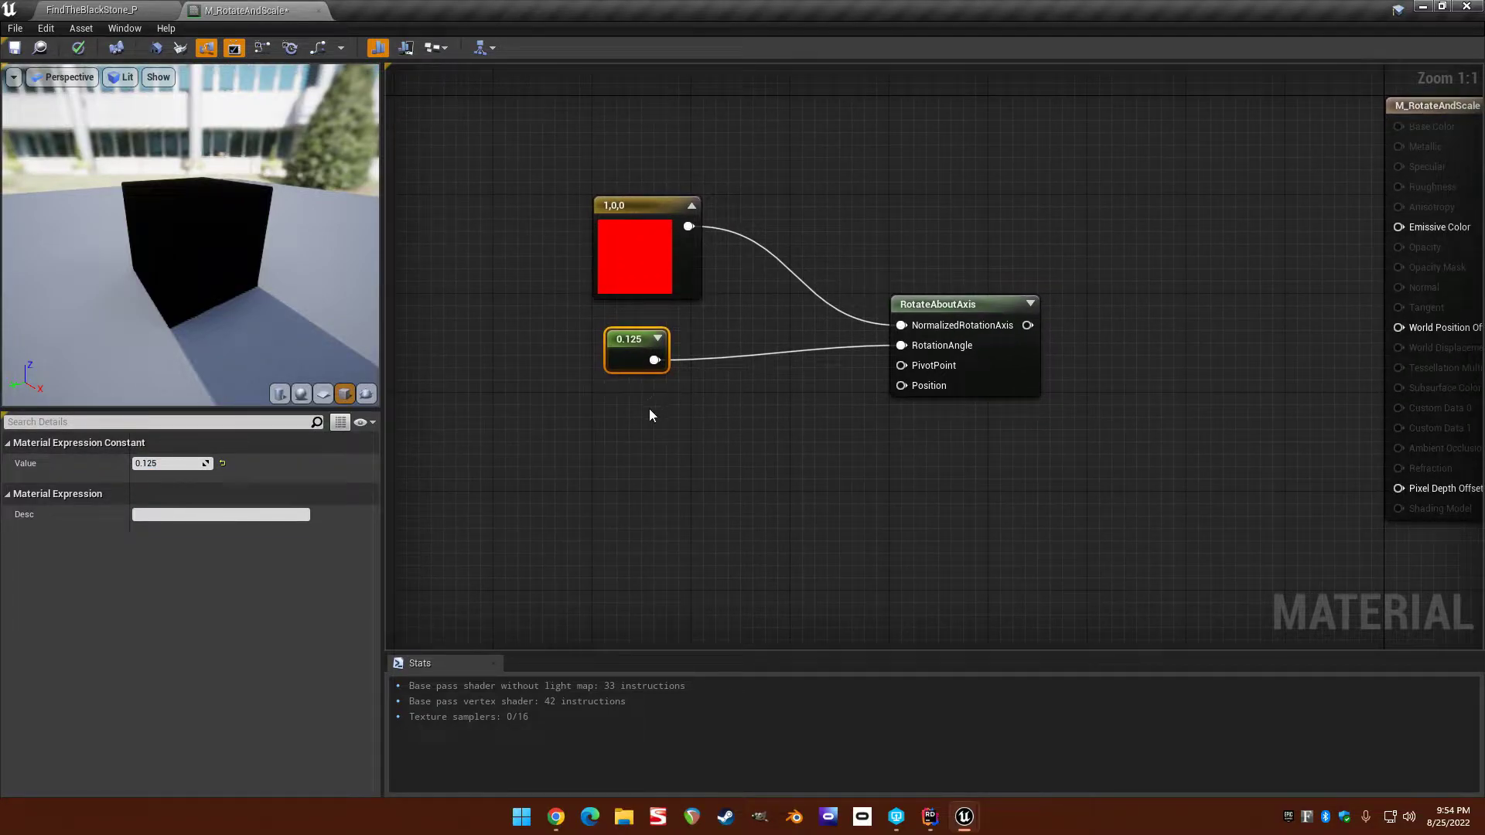
pyautogui.click(650, 410)
pyautogui.rightClick(616, 401)
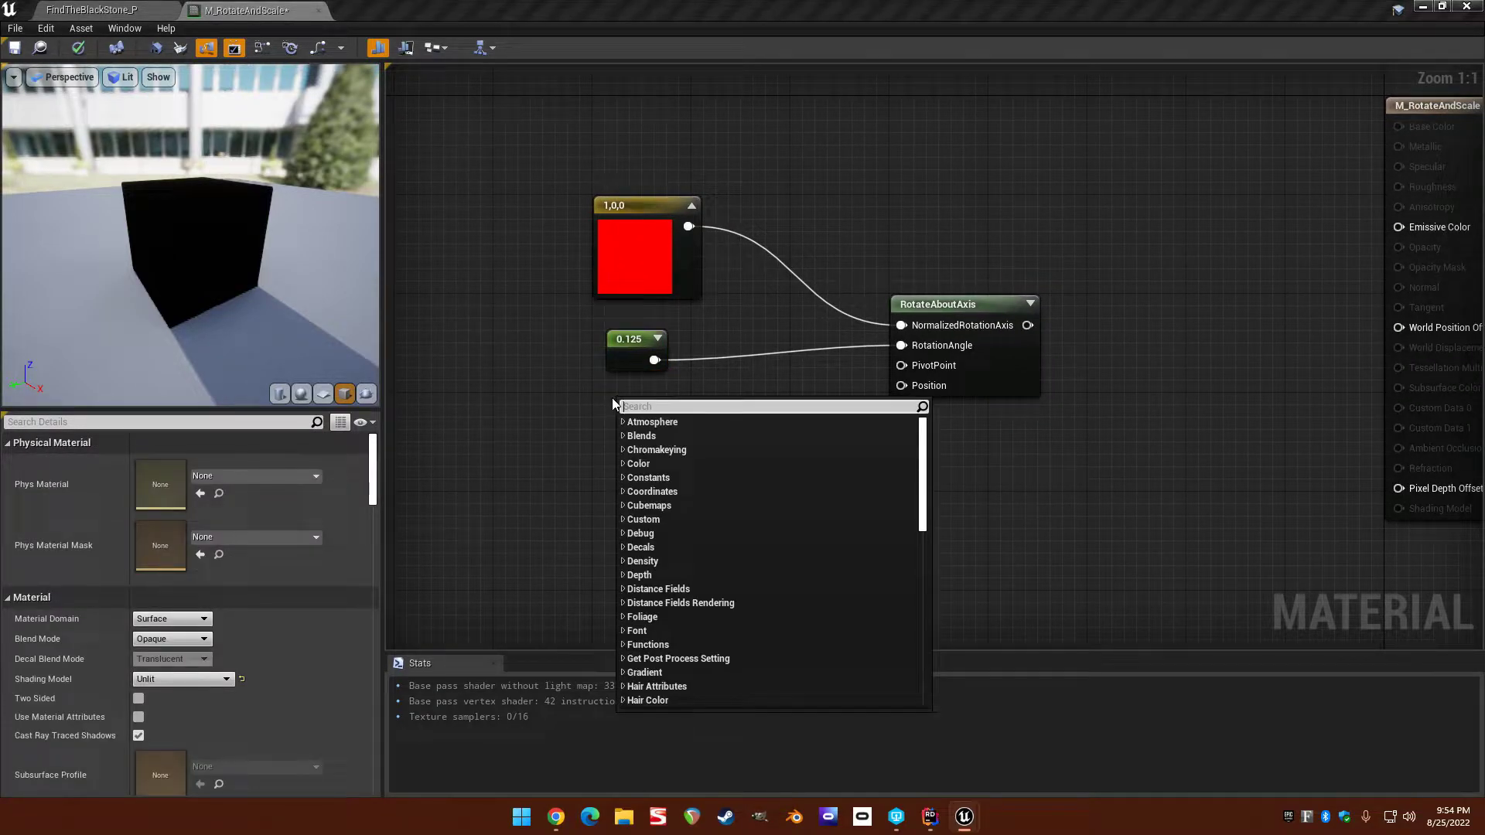
pyautogui.write('object piv')
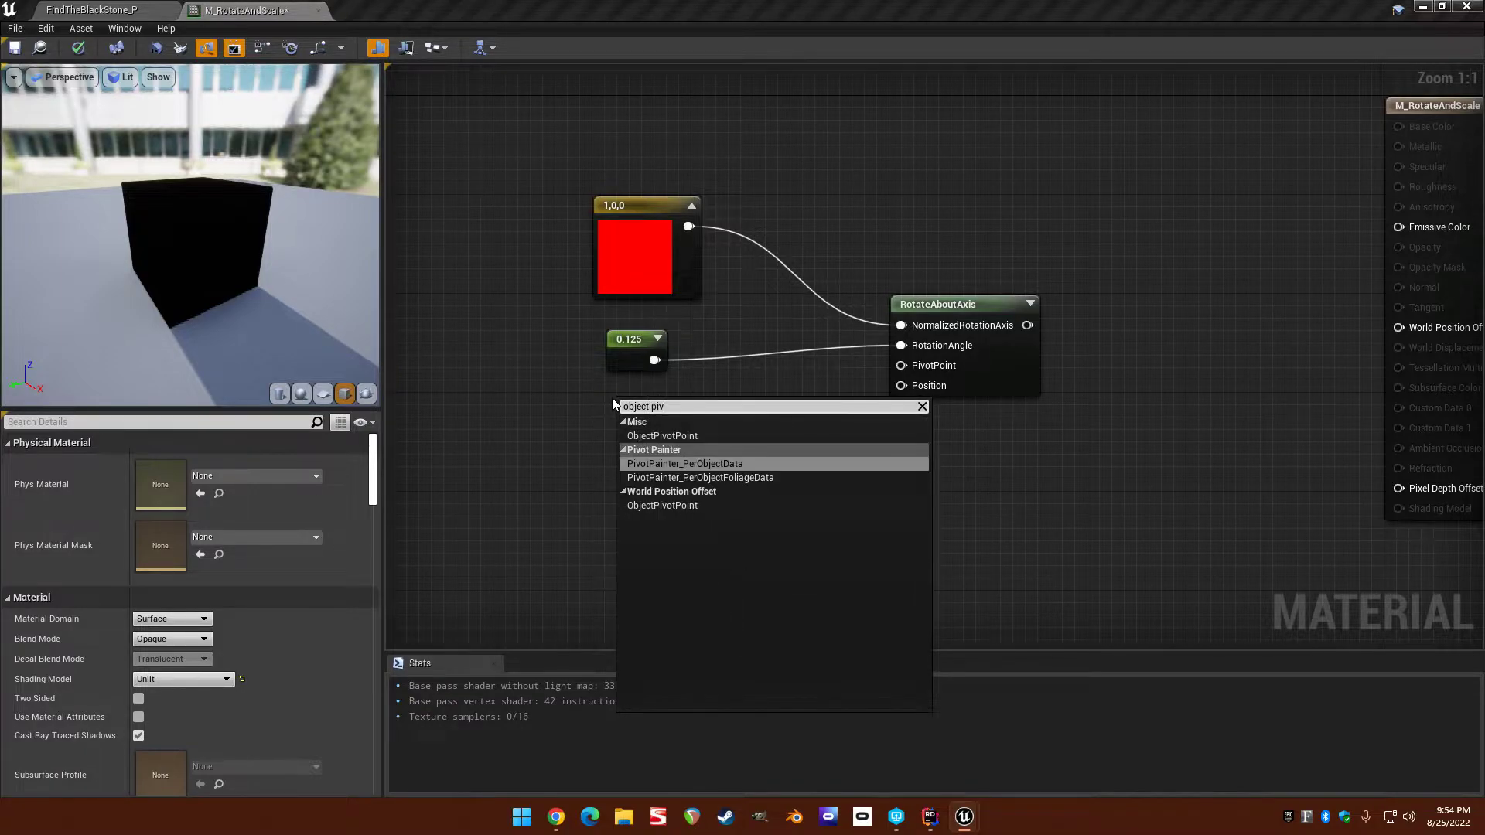
pyautogui.press('Up')
pyautogui.press('Up')
pyautogui.press('Return')
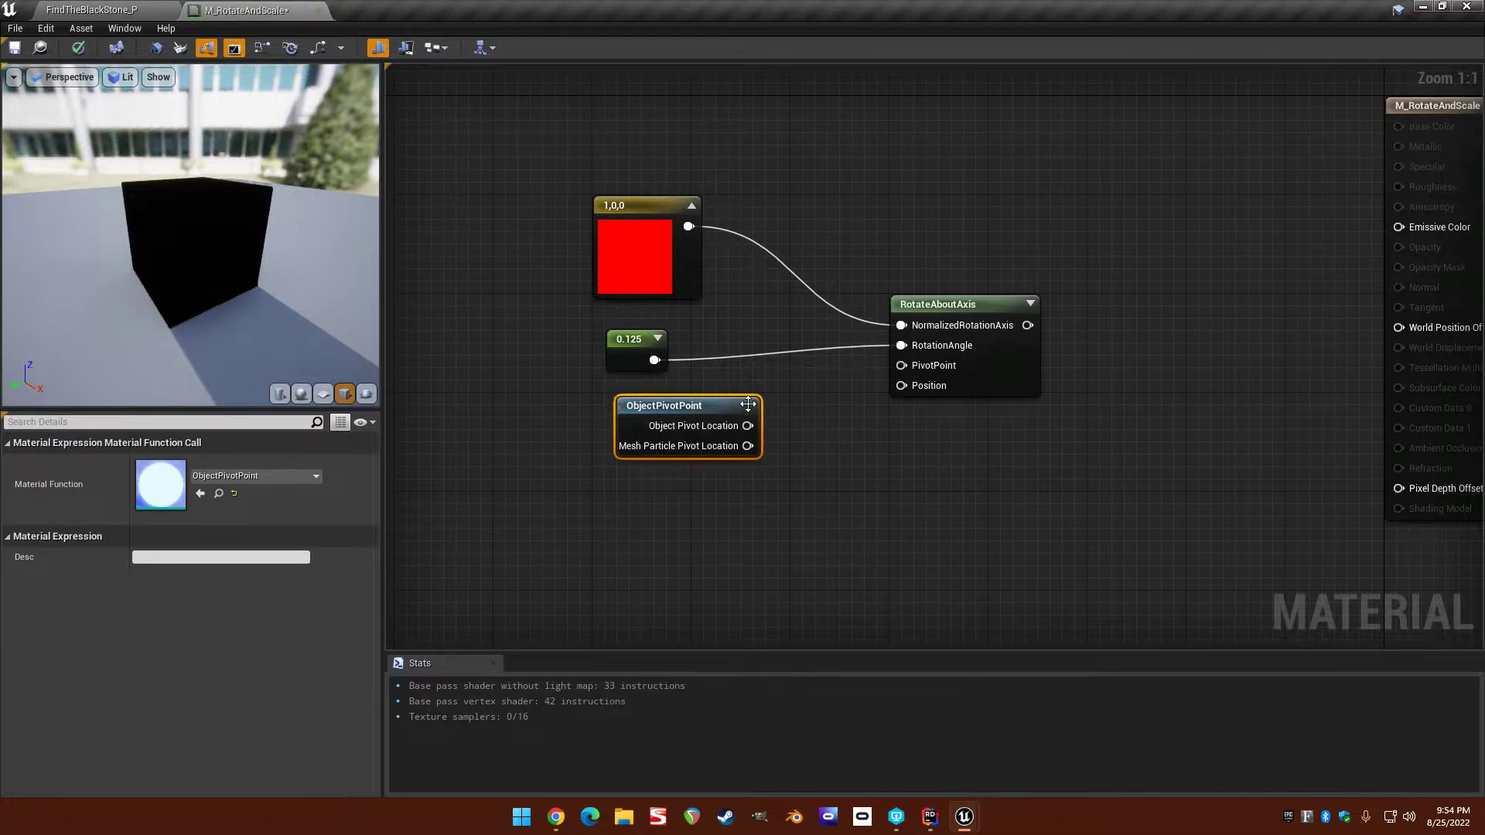
pyautogui.moveTo(747, 425); pyautogui.dragTo(901, 365)
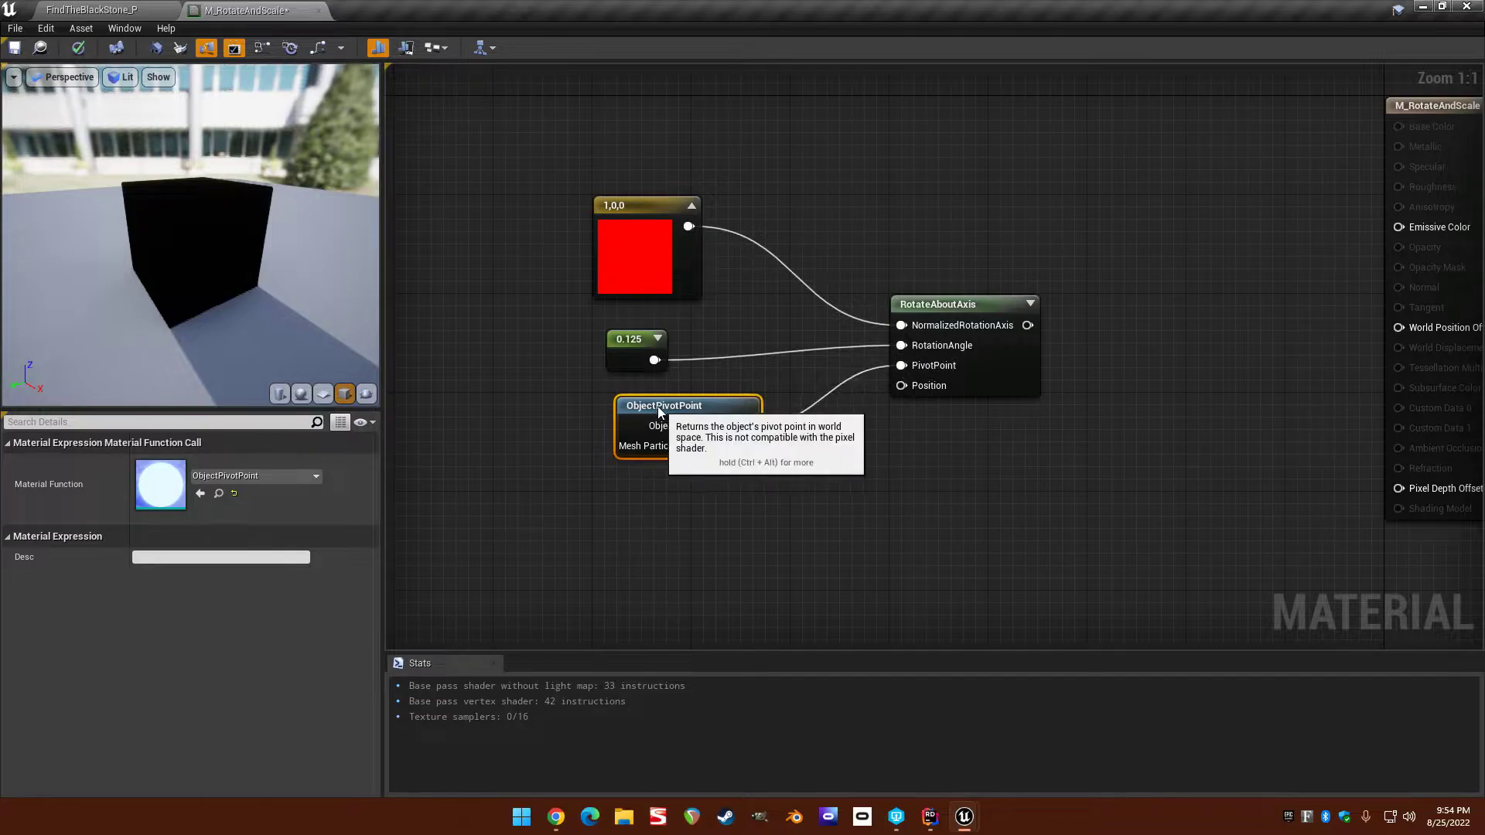
pyautogui.moveTo(665, 404); pyautogui.dragTo(641, 401)
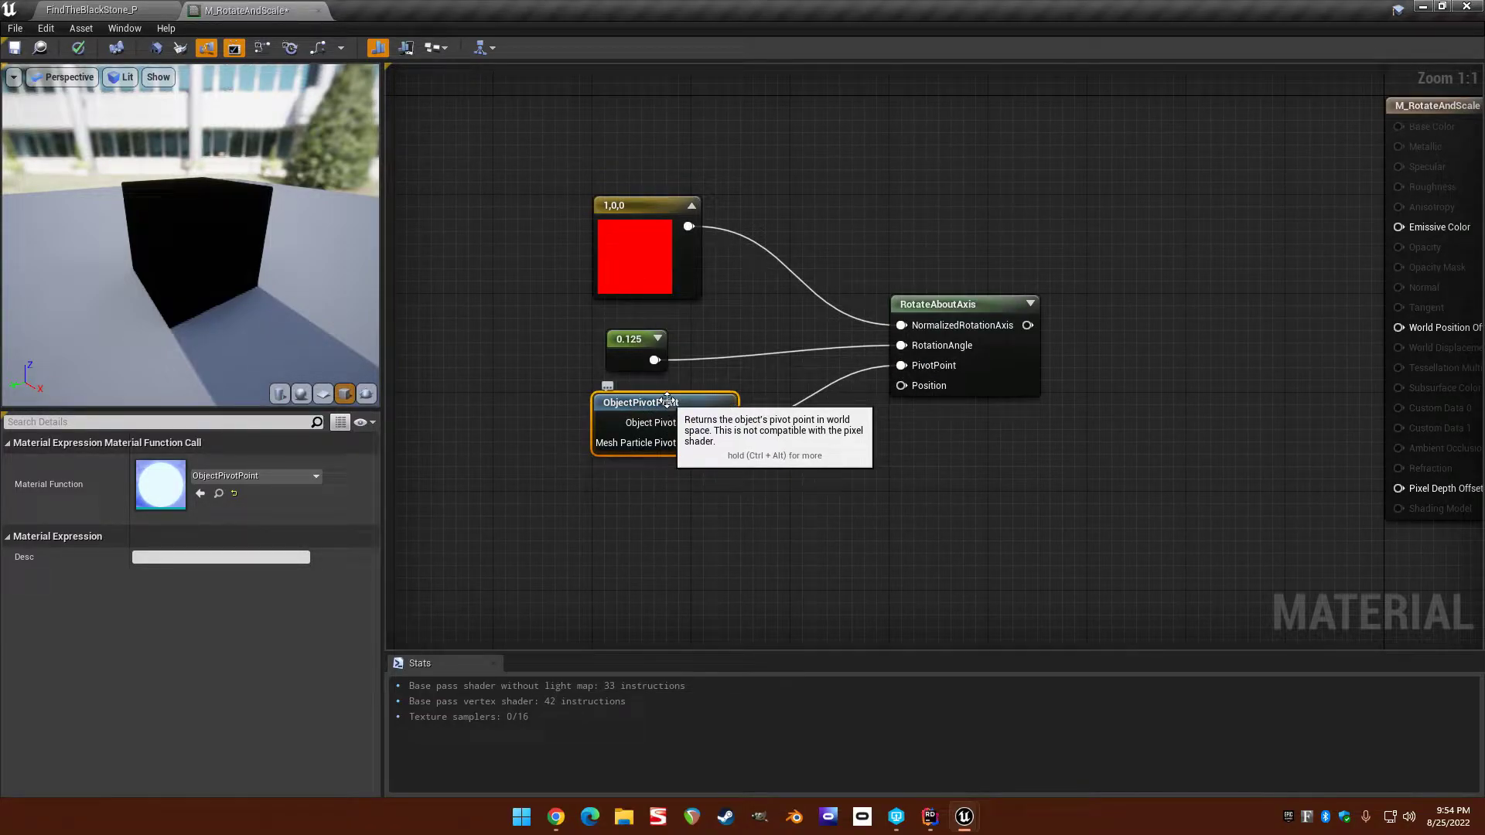
# Examine the internal graph of the ObjectPivotPoint material function and return to the M_RotateAndScale graph.
pyautogui.doubleClick(667, 400)
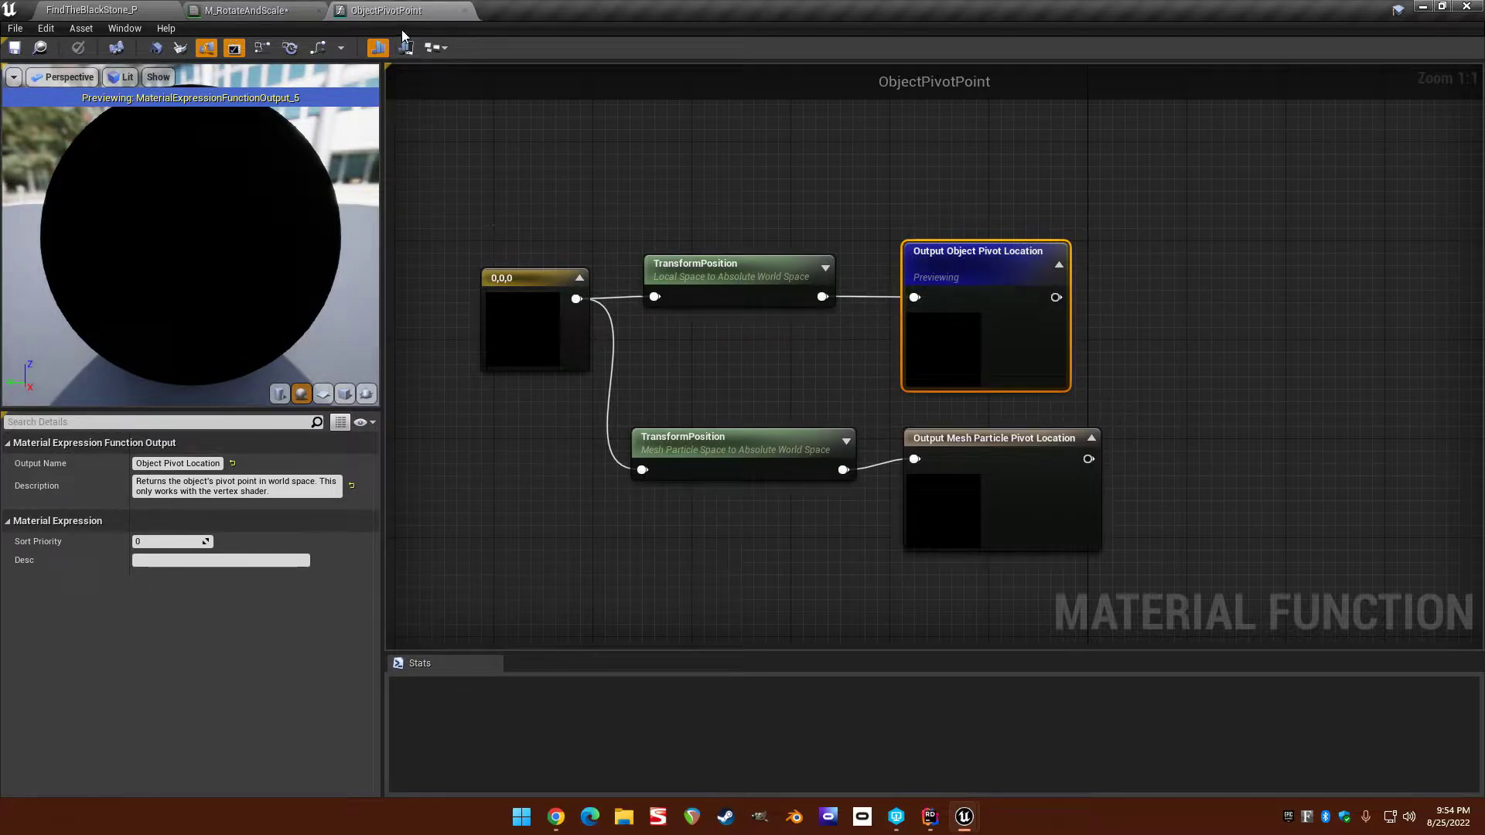
pyautogui.click(465, 11)
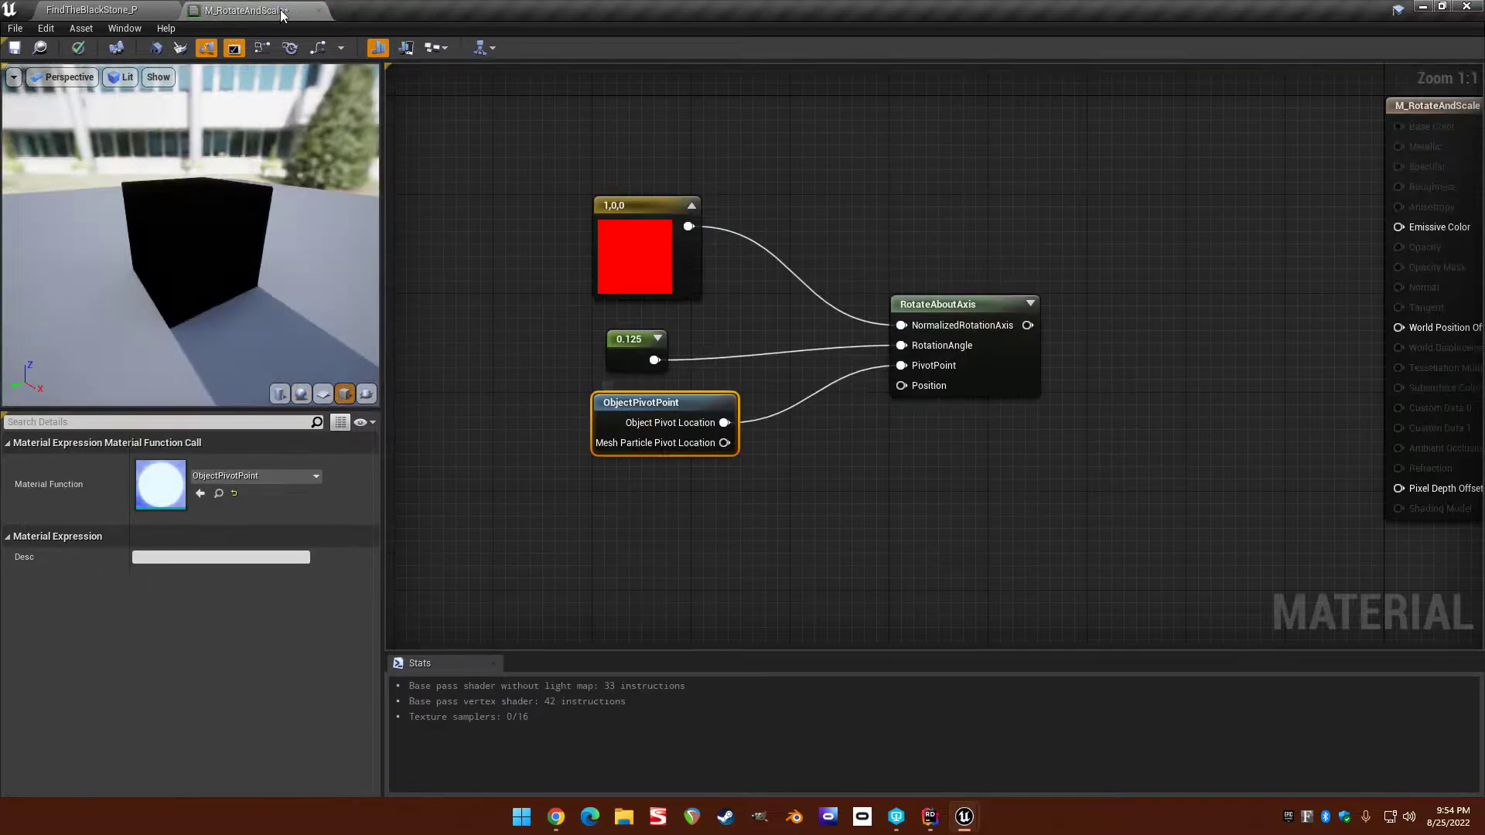
pyautogui.moveTo(495, 311); pyautogui.dragTo(461, 261, button='right')
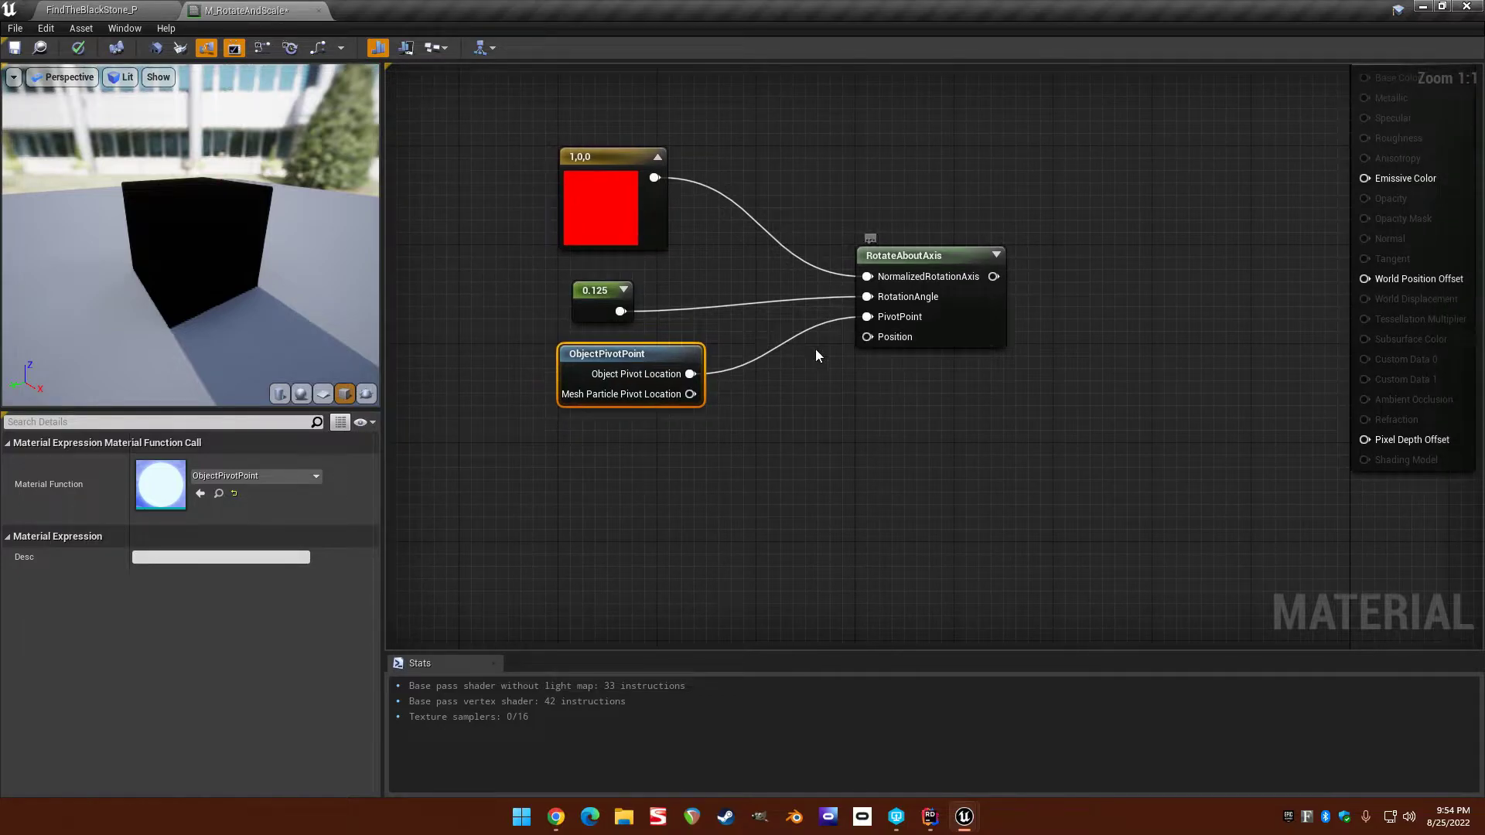
pyautogui.moveTo(809, 362); pyautogui.dragTo(837, 392, button='right')
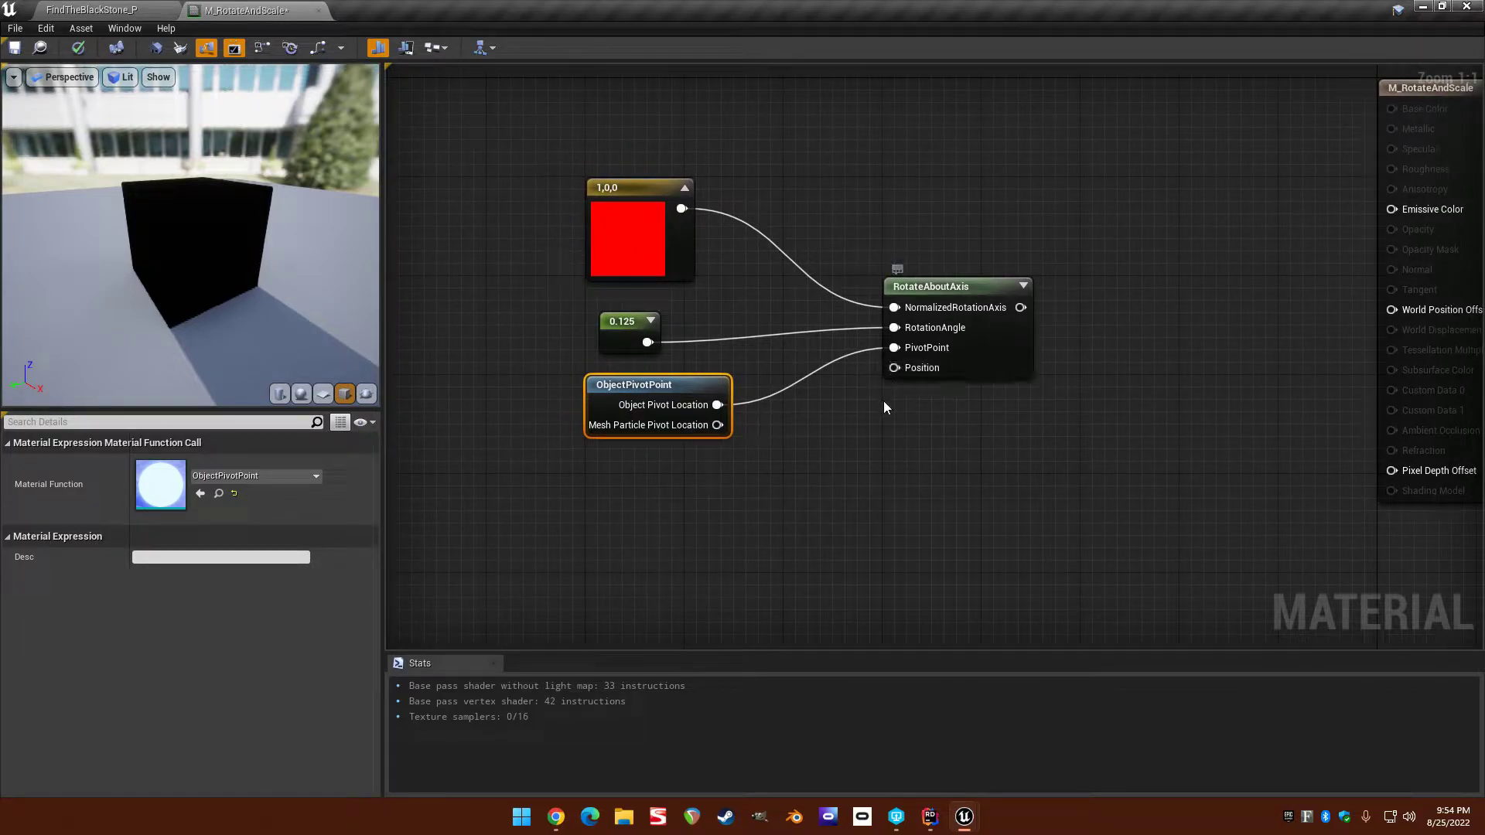
# Add a WorldPosition node, set it to Absolute World Position (Excluding Material Shader Offsets), and connect it to the Position input of RotateAboutAxis.
pyautogui.rightClick(598, 463)
pyautogui.write('posi')
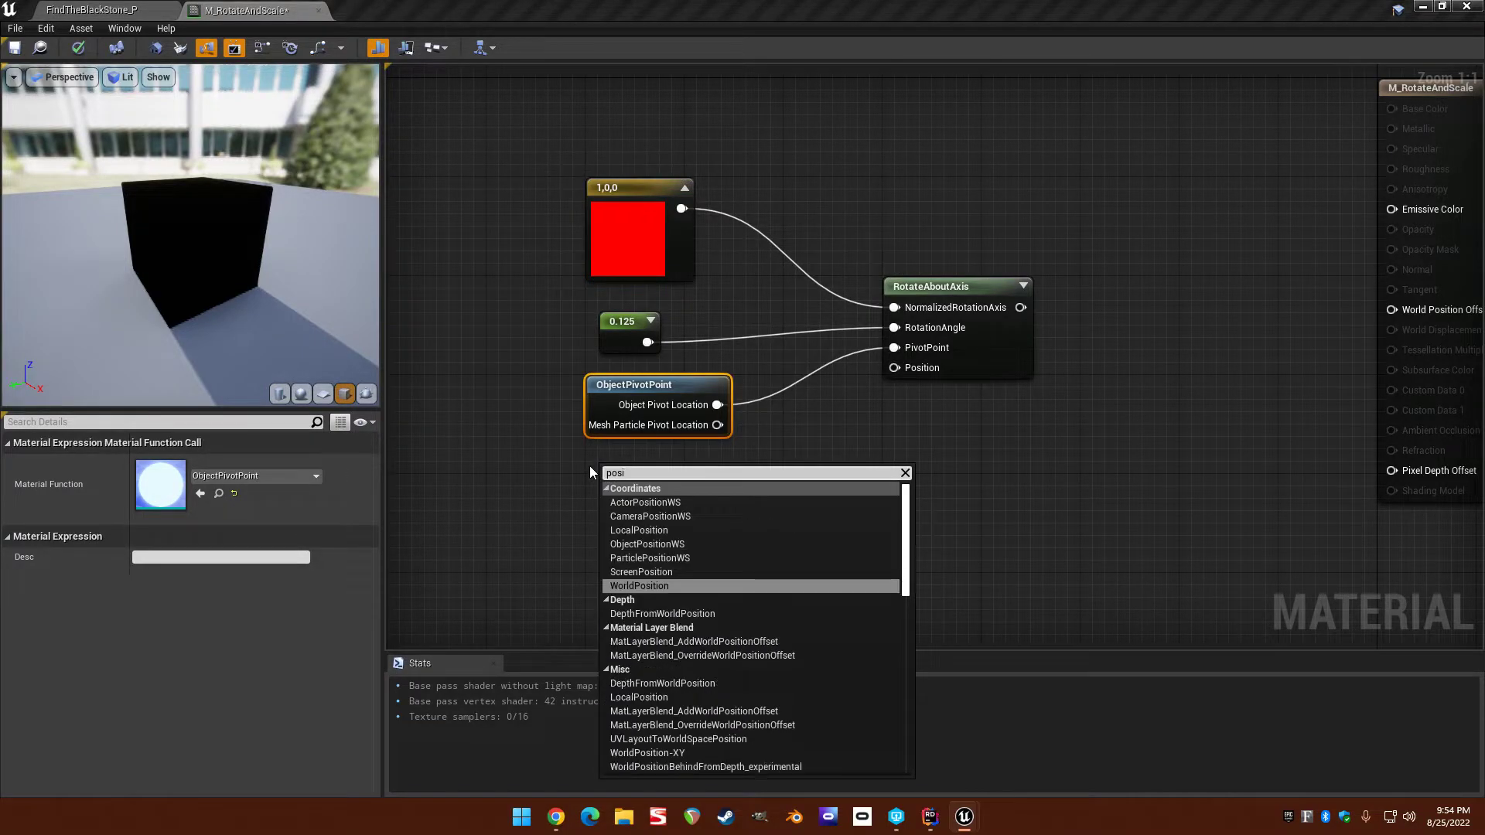
pyautogui.press('Return')
pyautogui.click(315, 463)
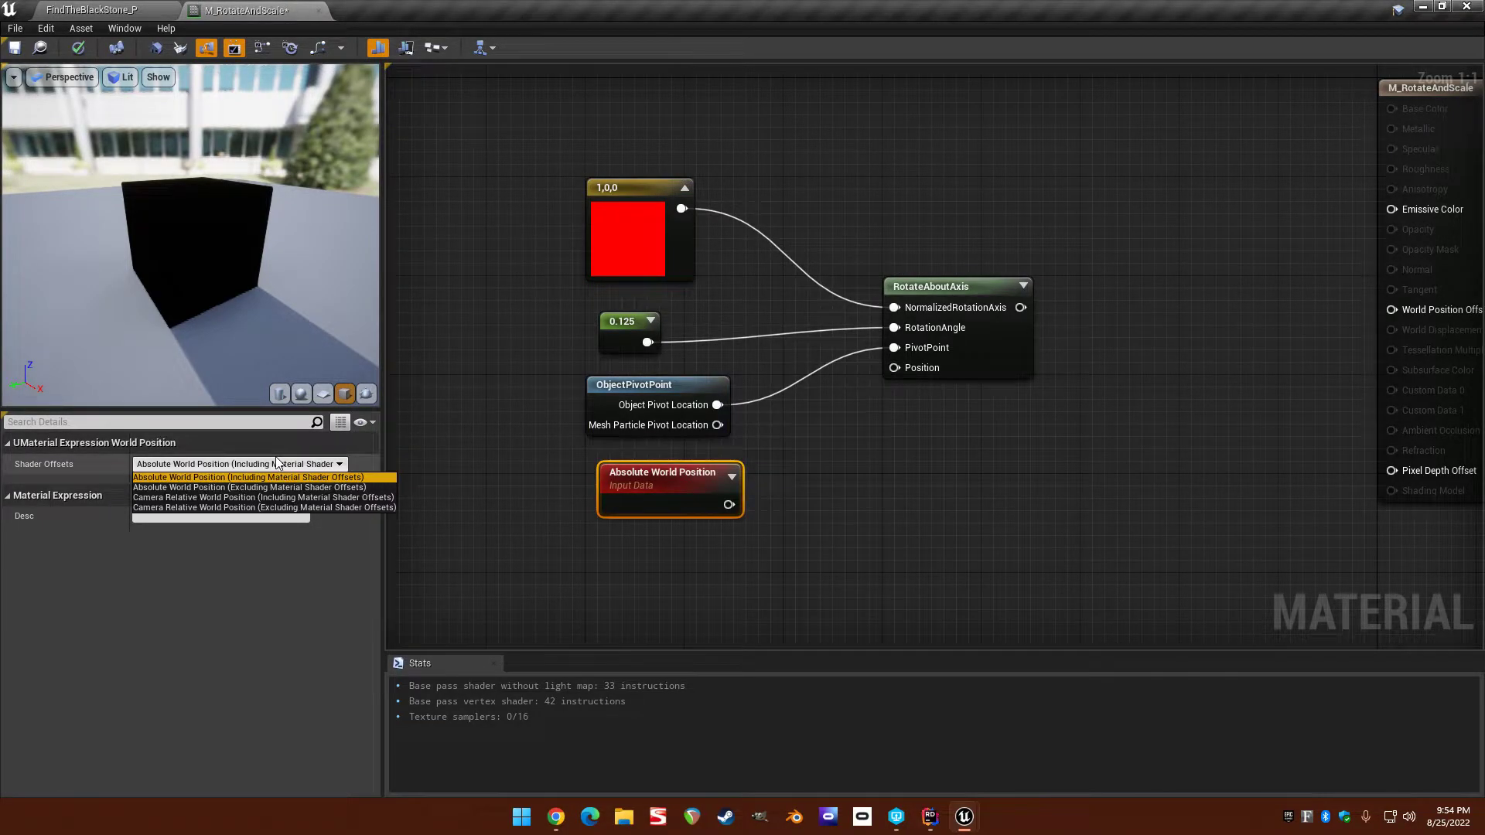
pyautogui.click(243, 488)
pyautogui.moveTo(651, 486); pyautogui.dragTo(604, 473)
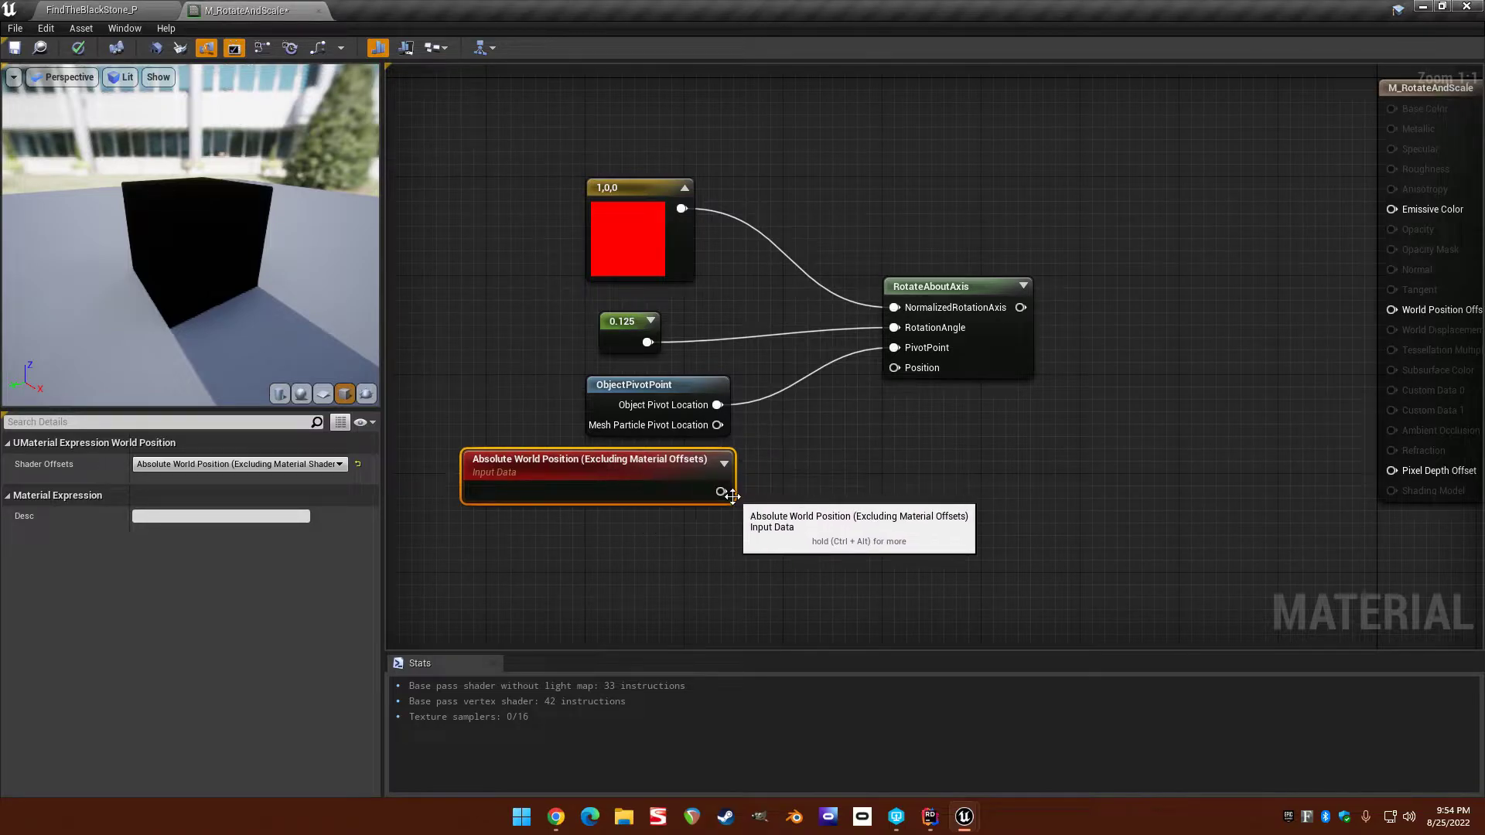
pyautogui.moveTo(721, 491); pyautogui.dragTo(895, 368)
pyautogui.moveTo(905, 369); pyautogui.dragTo(830, 391, button='right')
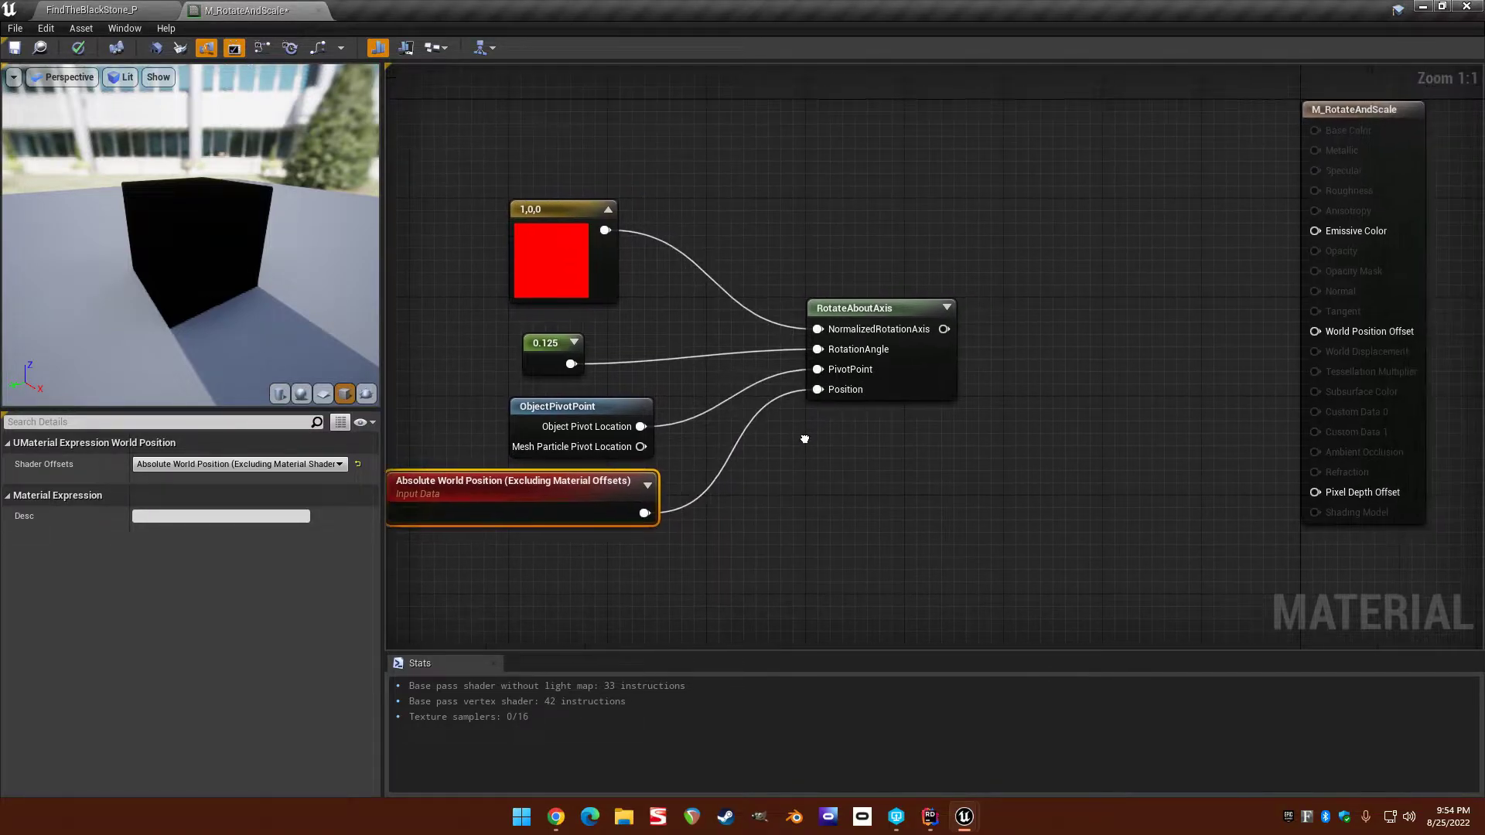
# Route the RotateAboutAxis output through a new Add node with Const B 0 into both World Position Offset and Emissive Color.
pyautogui.moveTo(945, 328); pyautogui.dragTo(1316, 330)
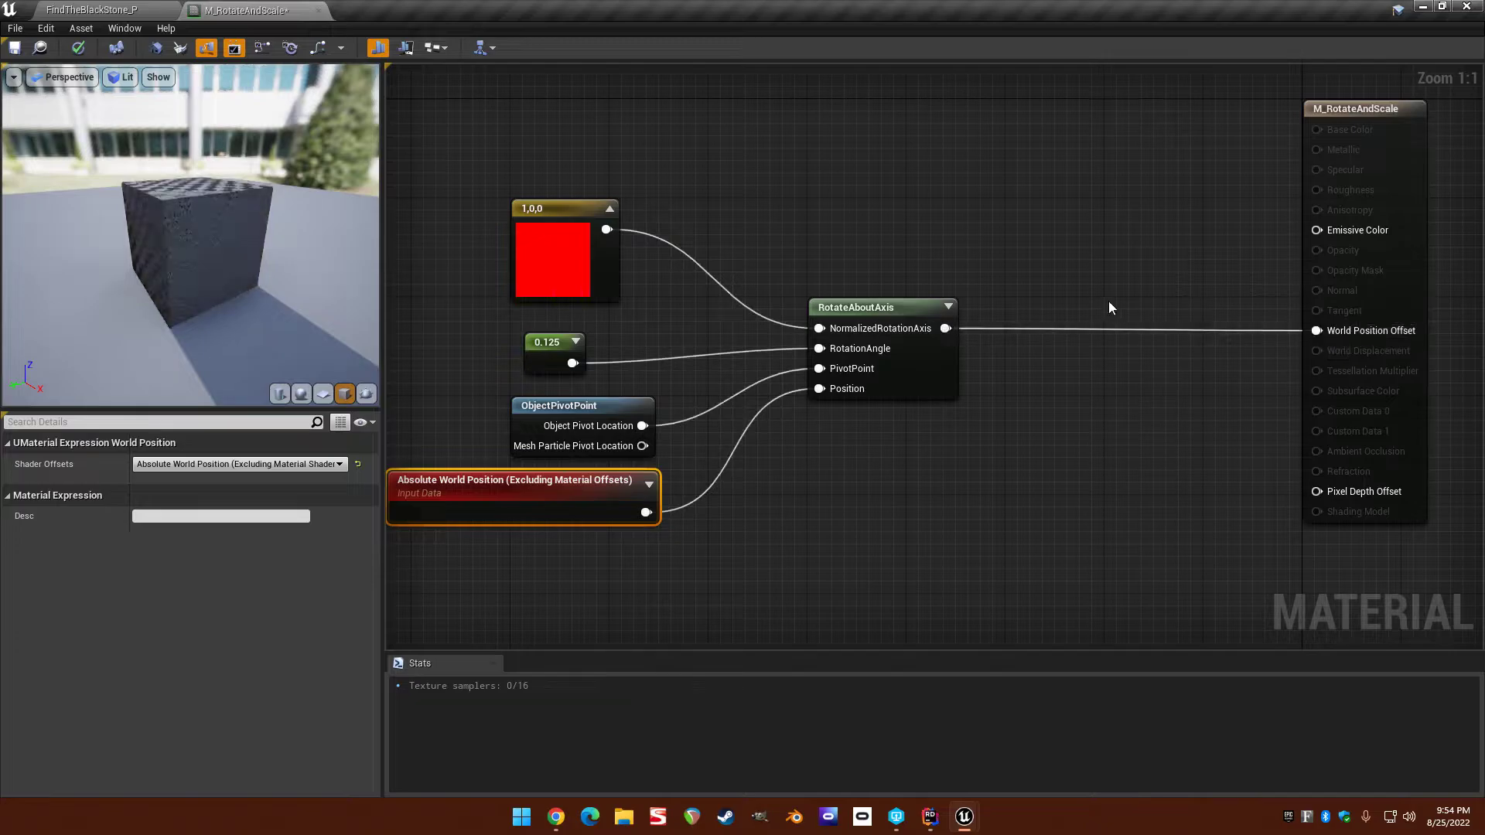
pyautogui.moveTo(995, 322); pyautogui.dragTo(915, 357, button='right')
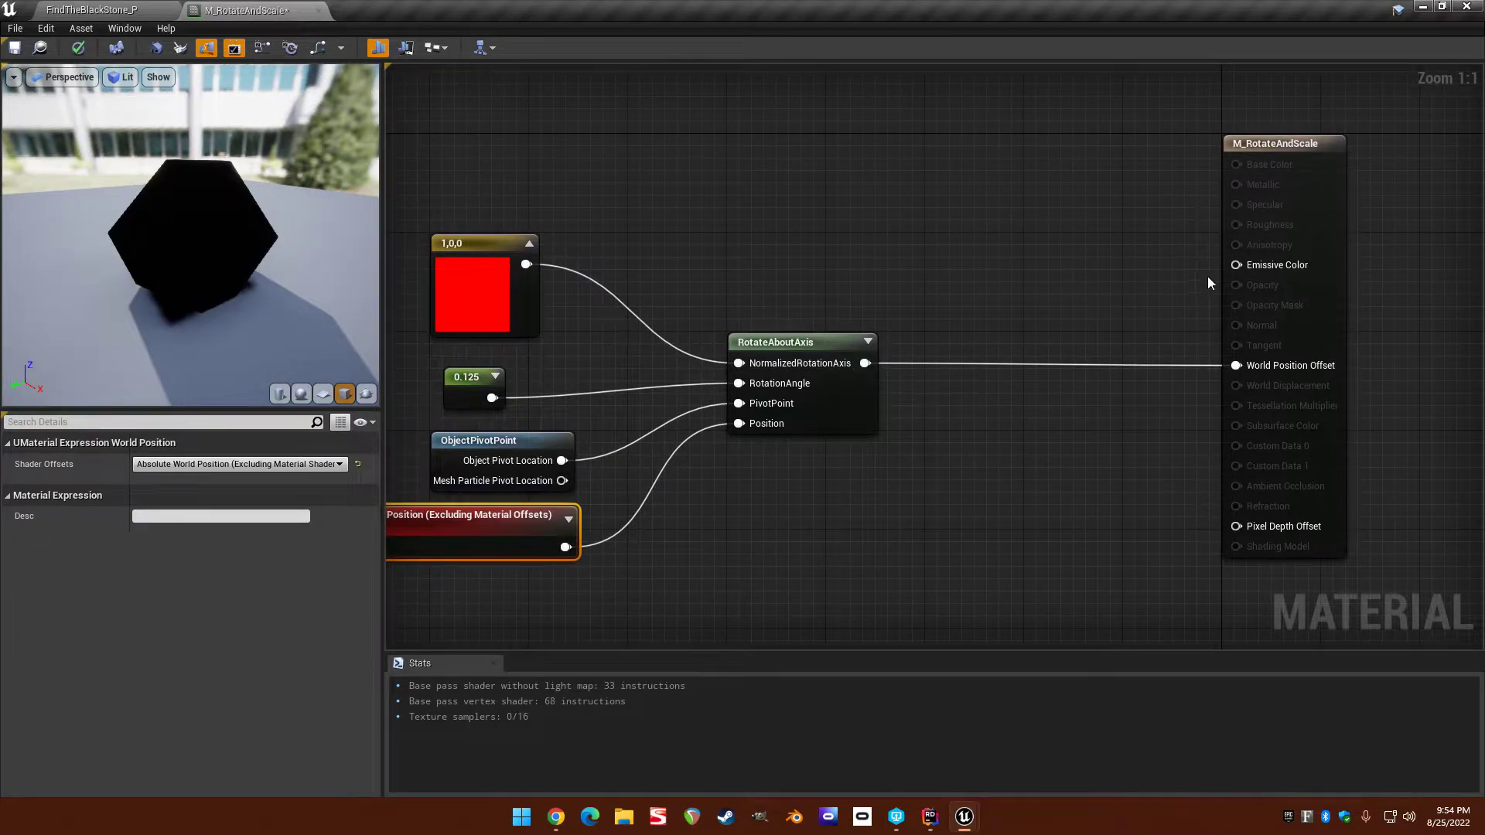
pyautogui.rightClick(1078, 306)
pyautogui.write('add')
pyautogui.press('Return')
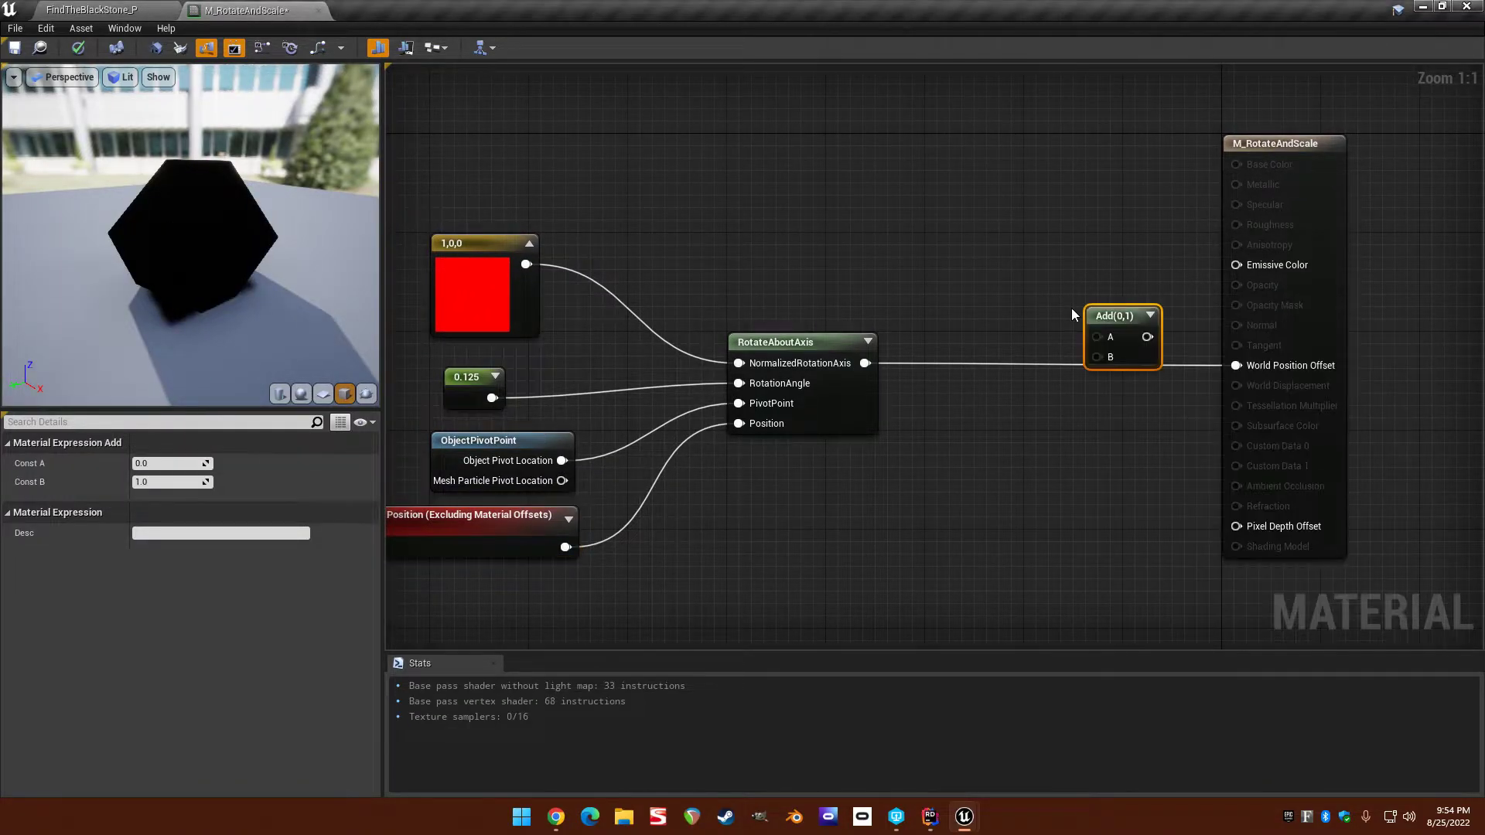
pyautogui.moveTo(864, 362); pyautogui.dragTo(1096, 337)
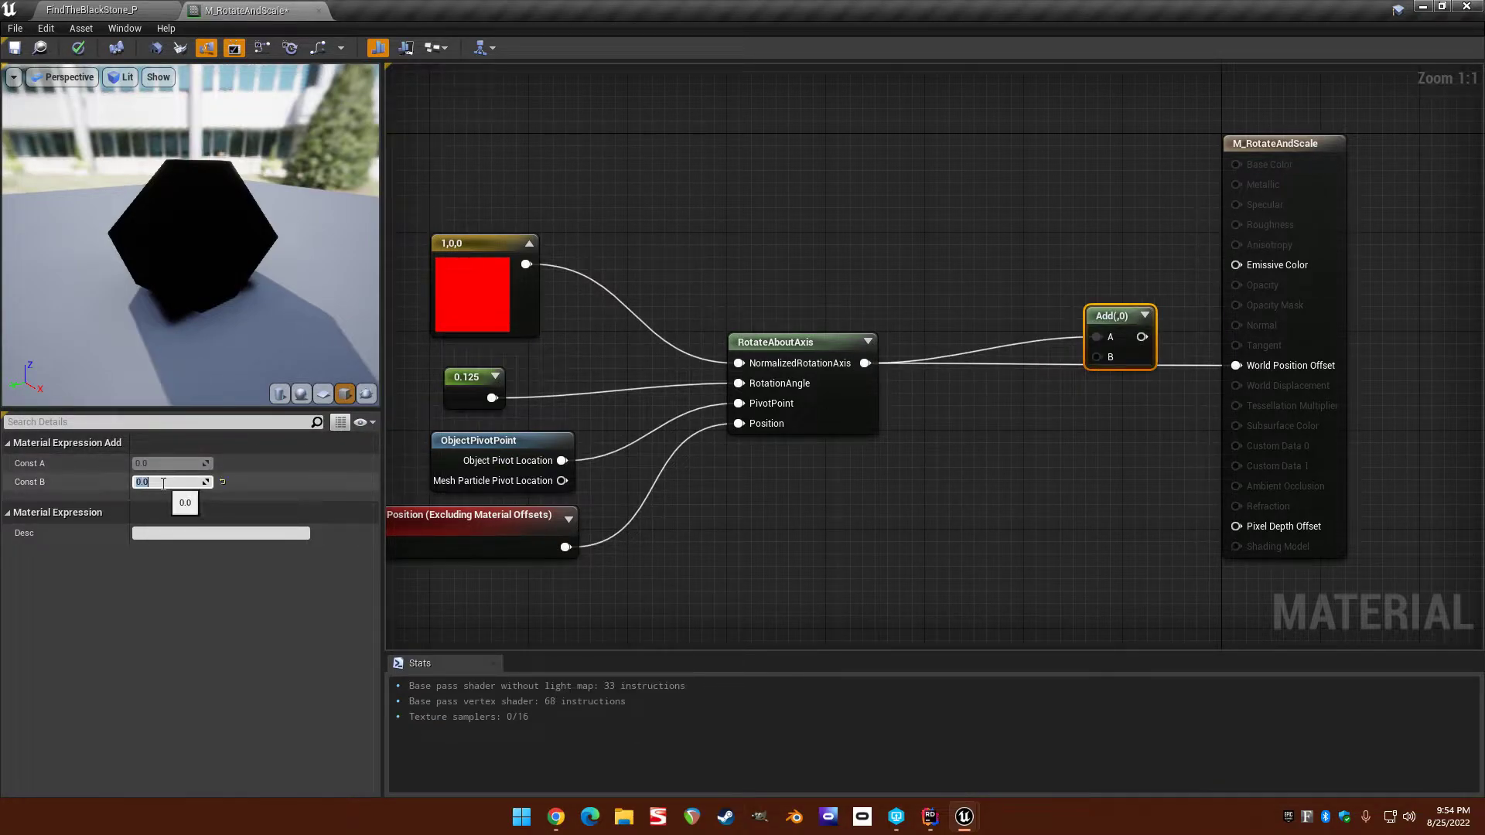
pyautogui.moveTo(1142, 337)
pyautogui.mouseDown()
pyautogui.moveTo(1235, 366)
pyautogui.moveTo(1168, 333)
pyautogui.mouseUp()
pyautogui.moveTo(1240, 264); pyautogui.dragTo(1237, 265)
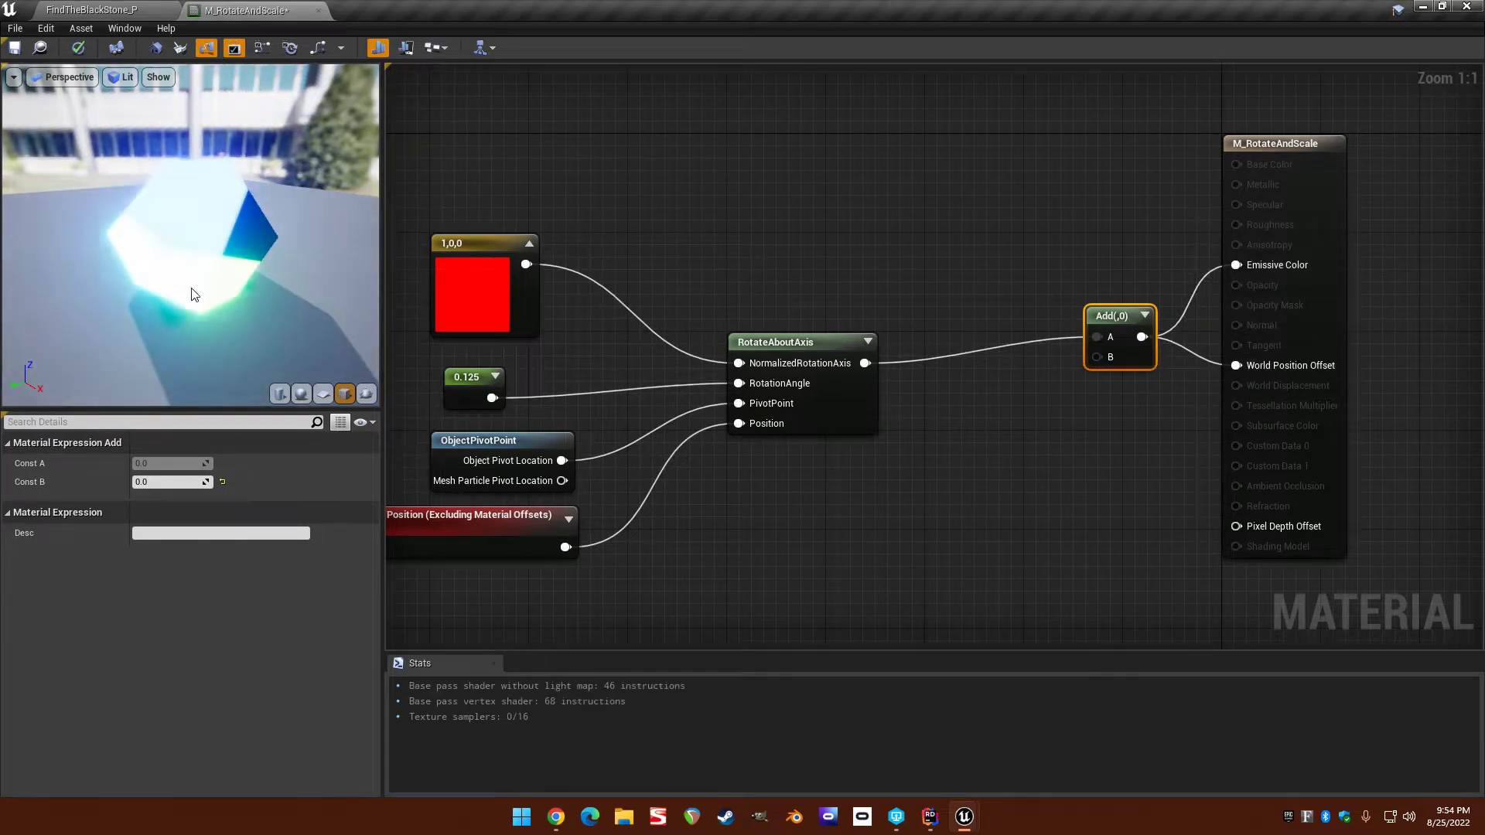
pyautogui.moveTo(214, 217)
pyautogui.mouseDown()
pyautogui.moveTo(294, 212)
pyautogui.moveTo(232, 170)
pyautogui.moveTo(220, 203)
pyautogui.moveTo(267, 220)
pyautogui.moveTo(259, 203)
pyautogui.moveTo(220, 213)
pyautogui.moveTo(239, 205)
pyautogui.moveTo(232, 232)
pyautogui.mouseUp()
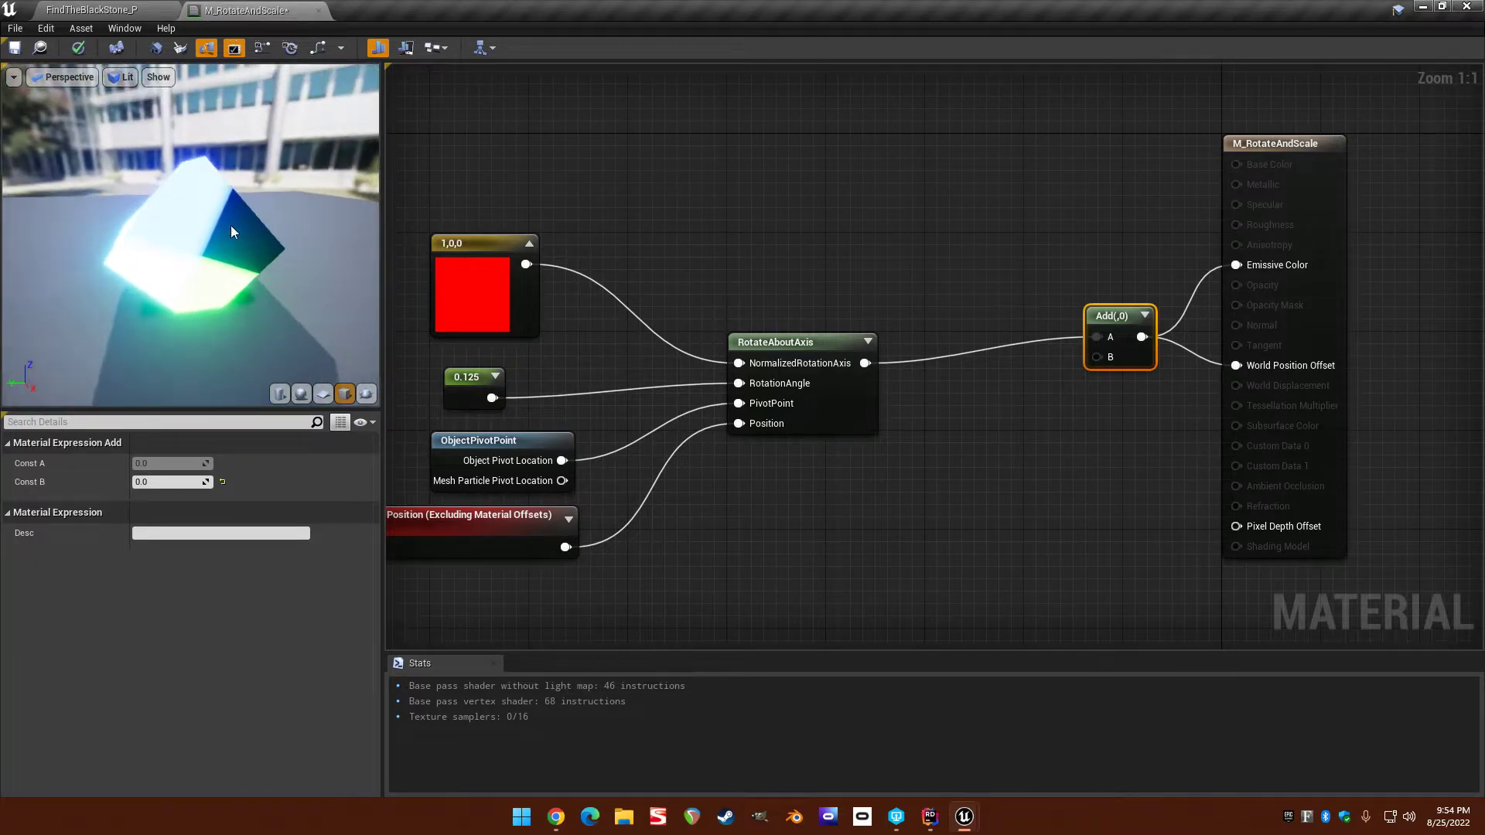
# Add a Time node in the empty graph area left of the RotateAboutAxis input nodes.
pyautogui.moveTo(768, 265); pyautogui.dragTo(906, 261, button='right')
pyautogui.moveTo(791, 212); pyautogui.dragTo(787, 179, button='right')
pyautogui.click(787, 179)
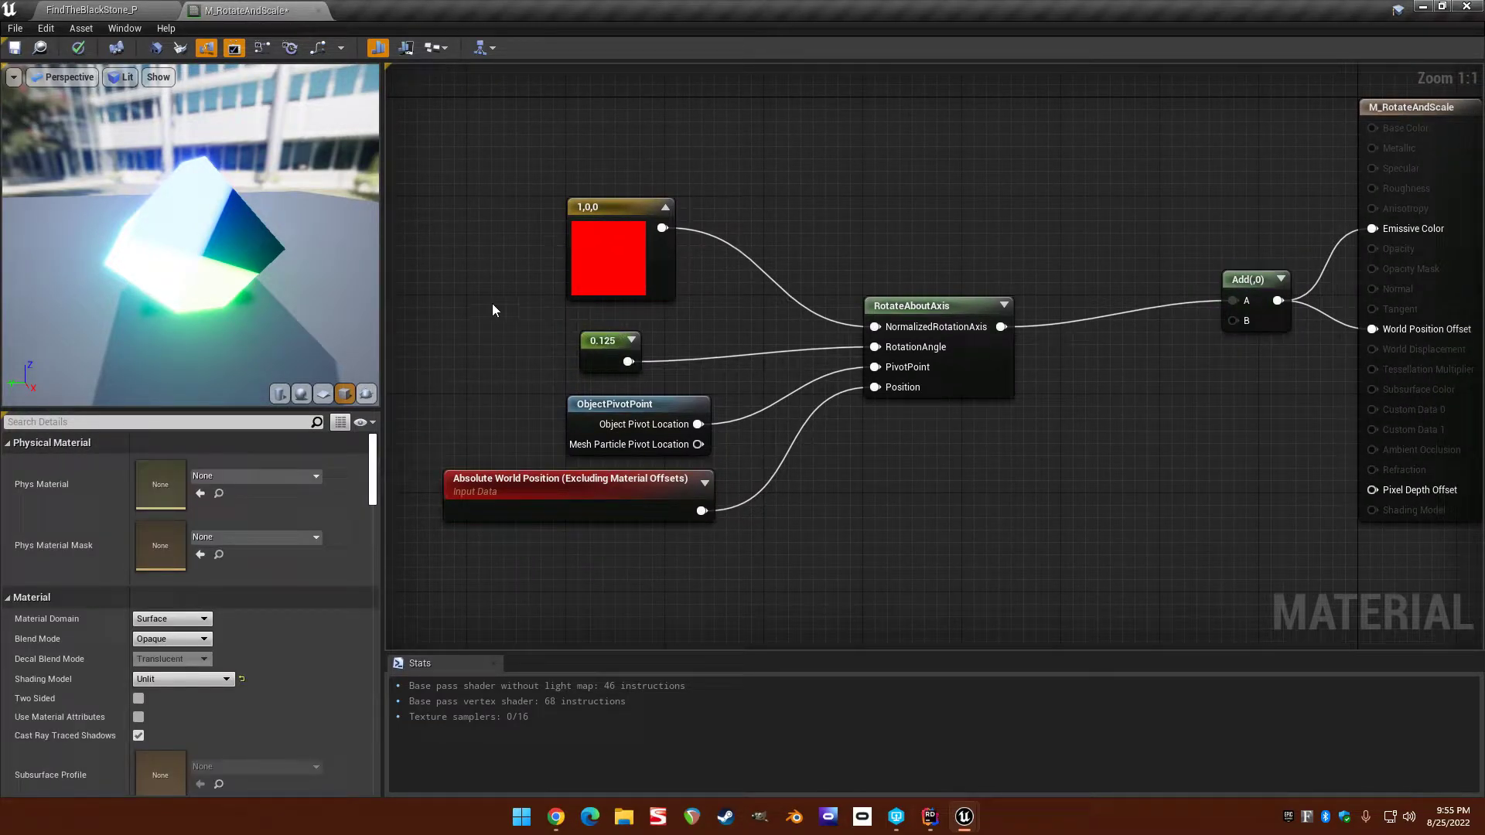
pyautogui.moveTo(491, 304); pyautogui.dragTo(814, 330, button='right')
pyautogui.rightClick(614, 320)
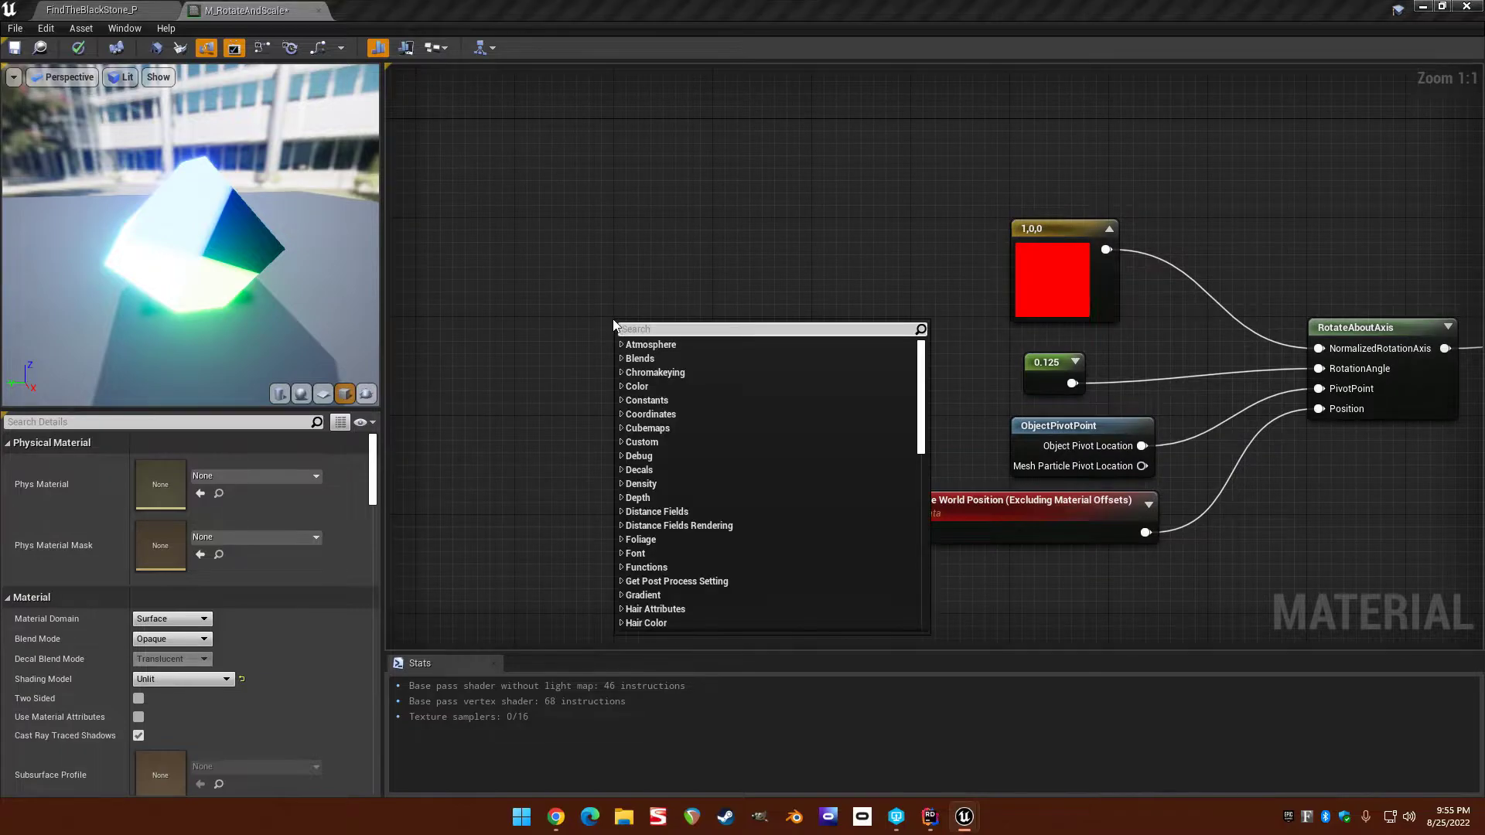
pyautogui.write('time')
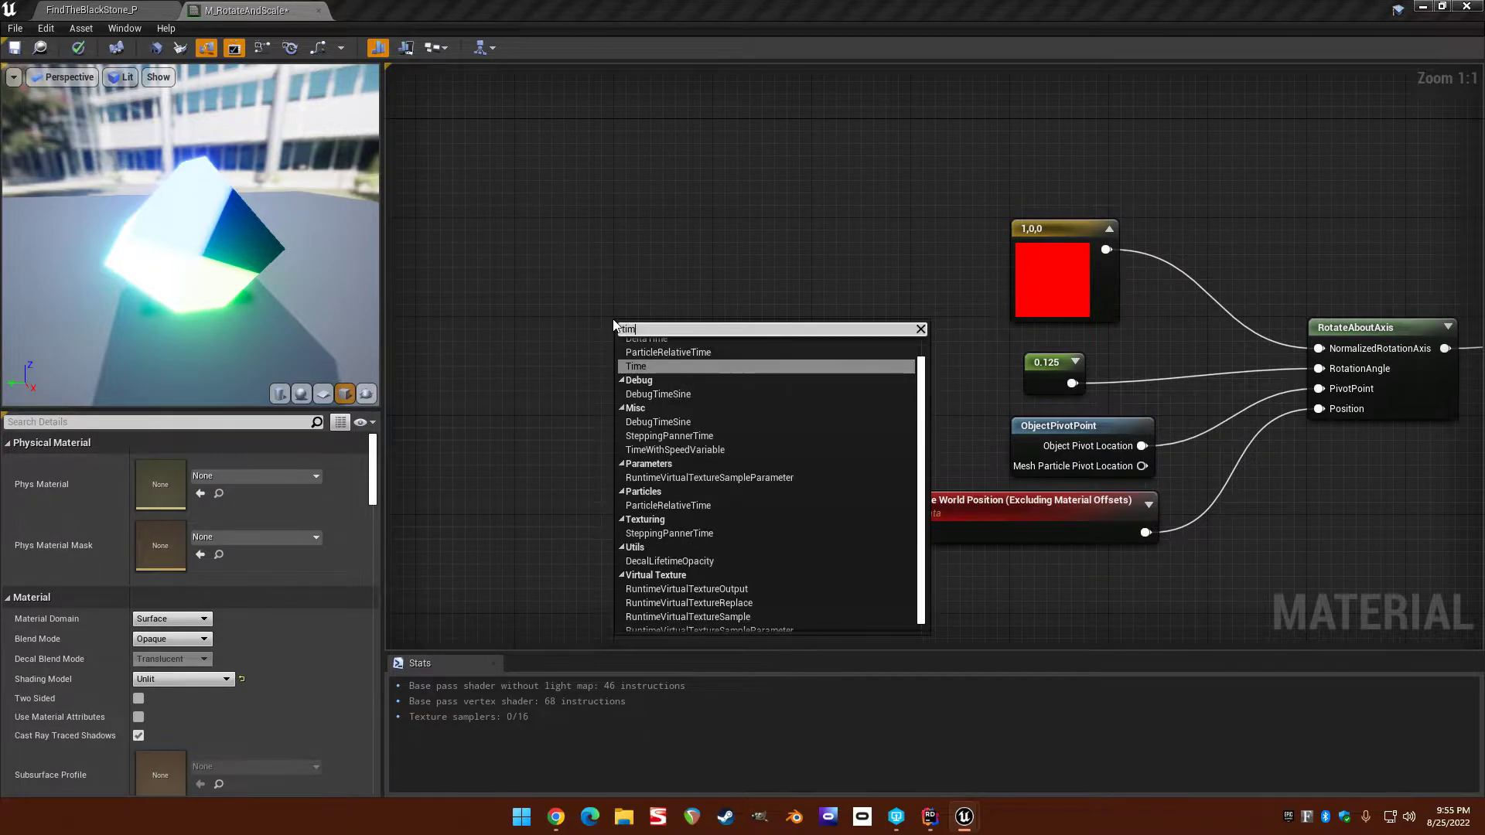
pyautogui.press('Return')
pyautogui.moveTo(735, 309); pyautogui.dragTo(802, 314, button='right')
pyautogui.moveTo(719, 334); pyautogui.dragTo(620, 332)
pyautogui.moveTo(702, 343); pyautogui.dragTo(591, 340, button='right')
# Add a Multiply node fed by Time, place it beside the Time node and set its Const B to 0.5.
pyautogui.moveTo(538, 363); pyautogui.dragTo(629, 367)
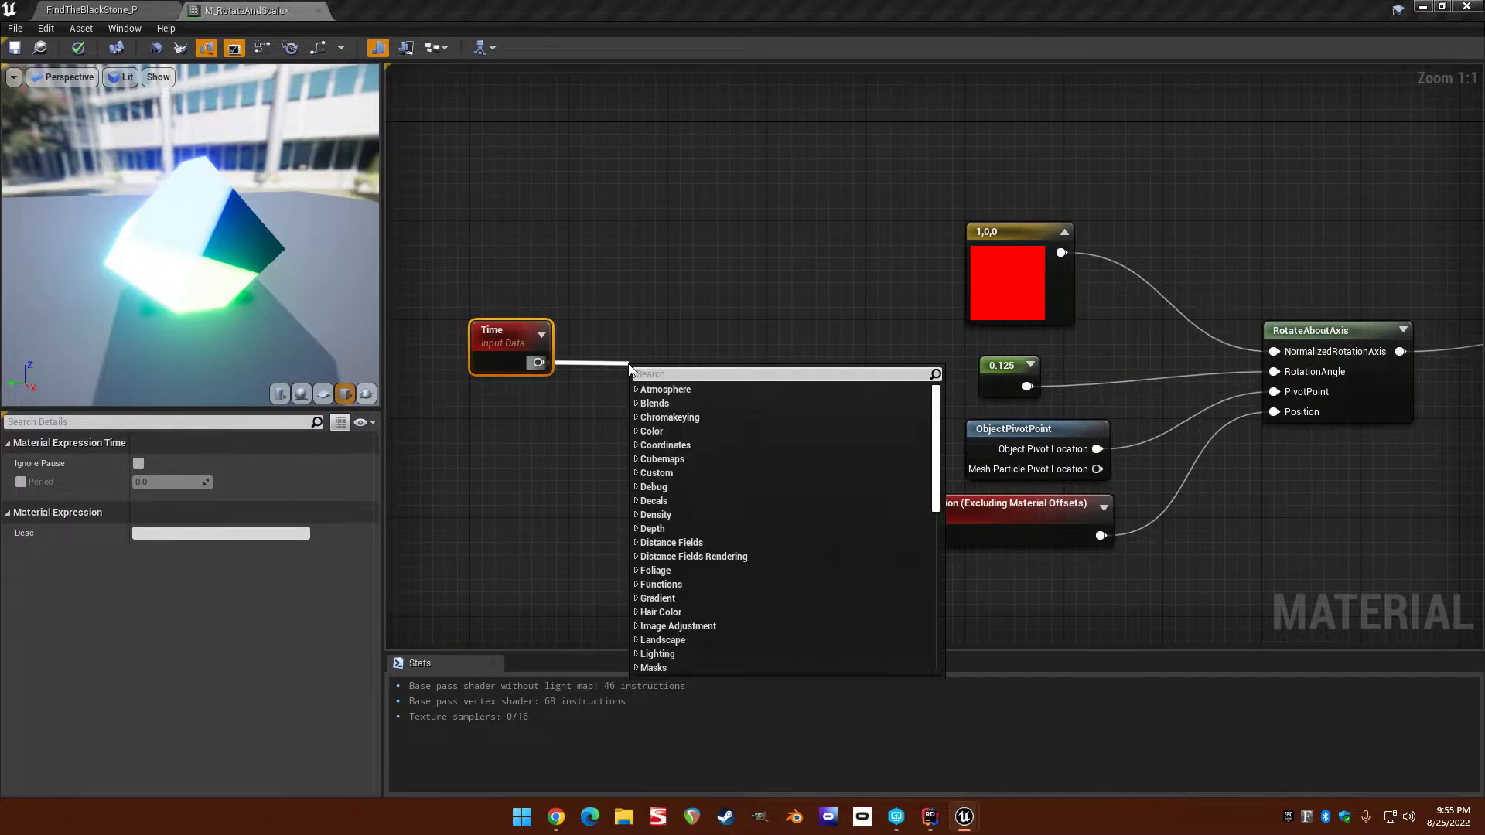
pyautogui.write('multiply')
pyautogui.press('Return')
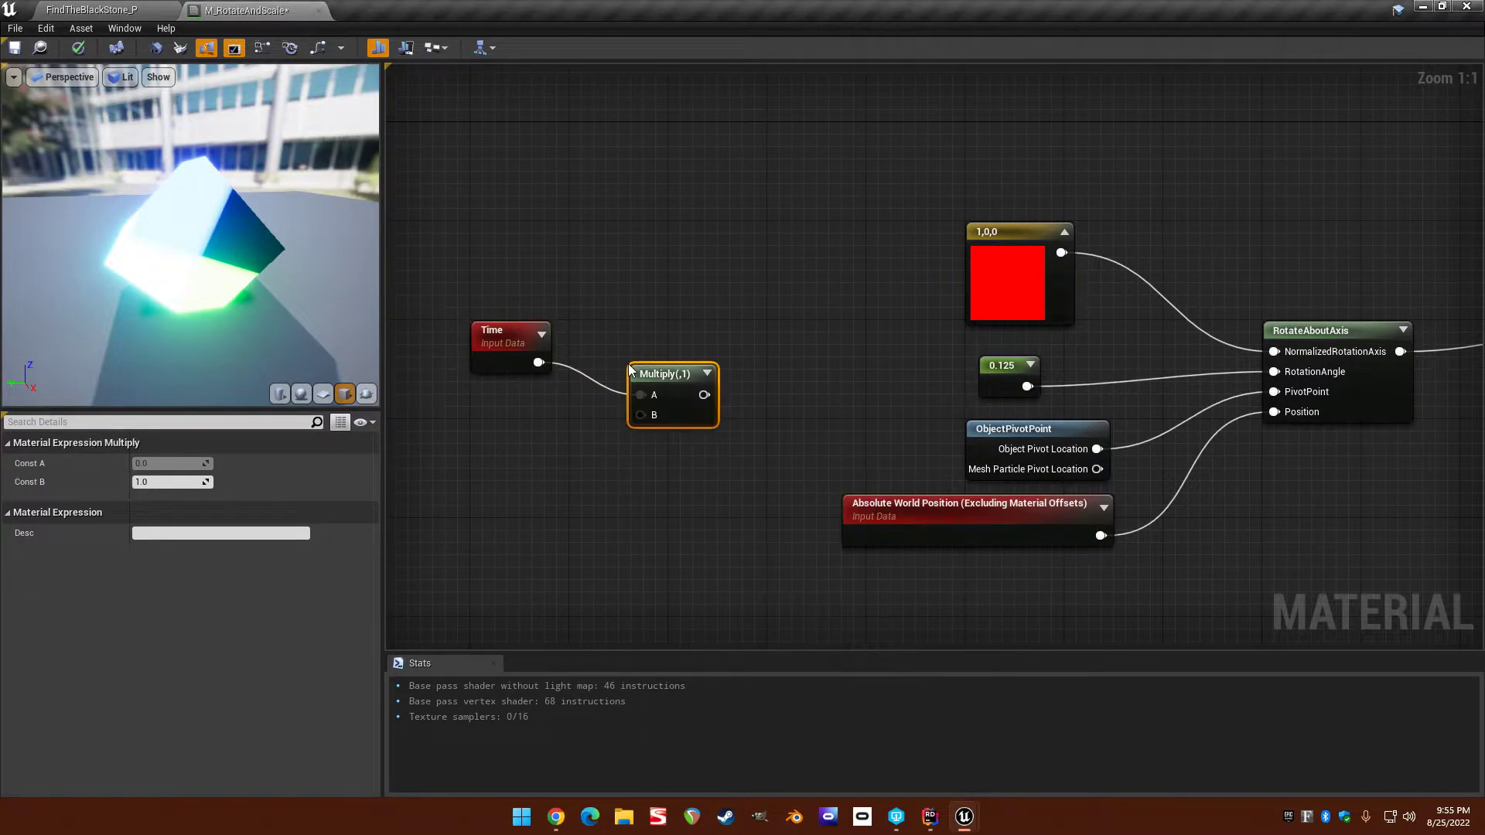
pyautogui.moveTo(658, 378); pyautogui.dragTo(610, 353)
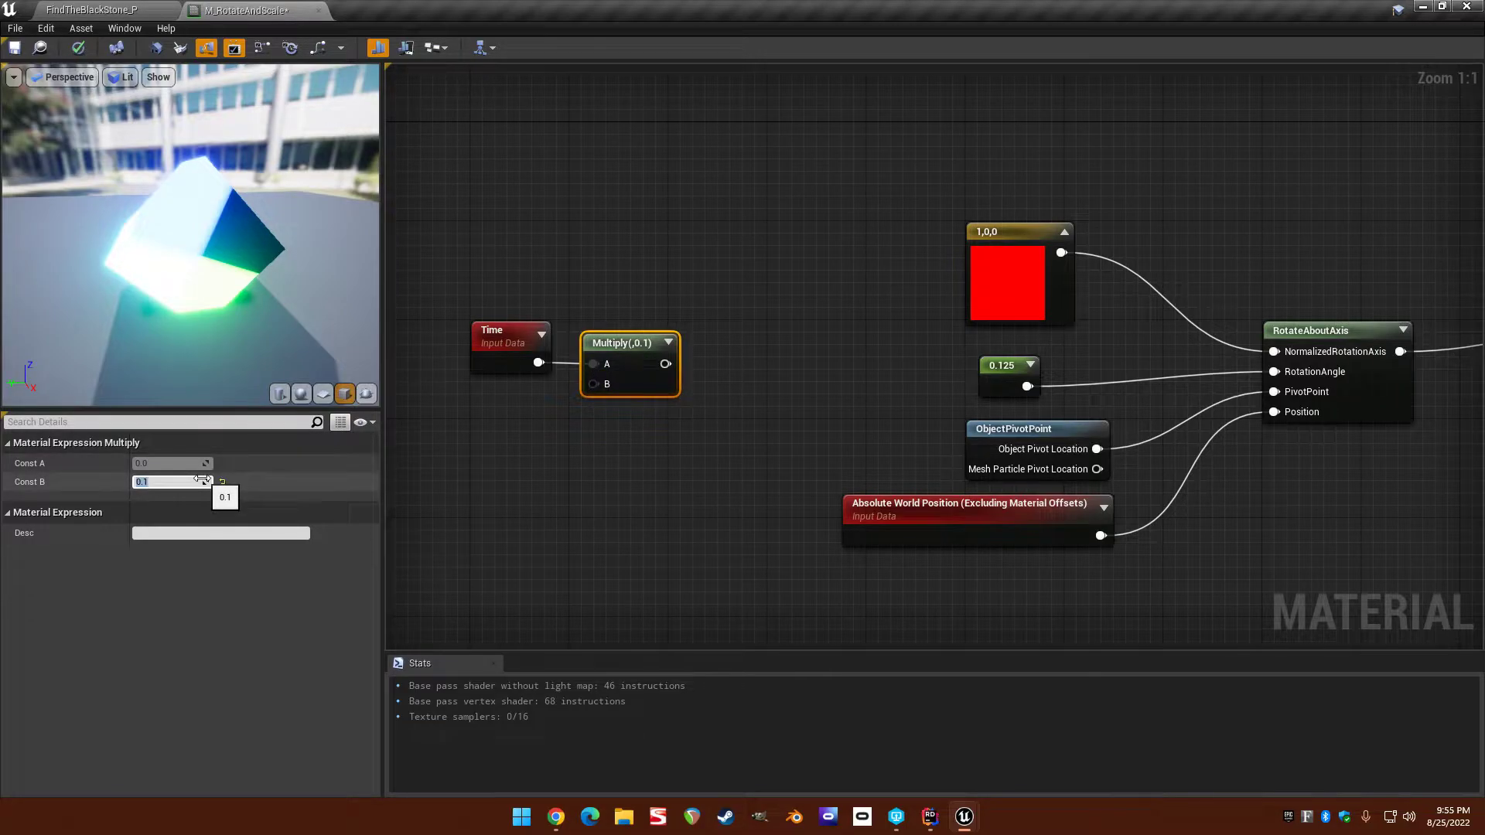
pyautogui.moveTo(620, 402); pyautogui.dragTo(689, 386, button='right')
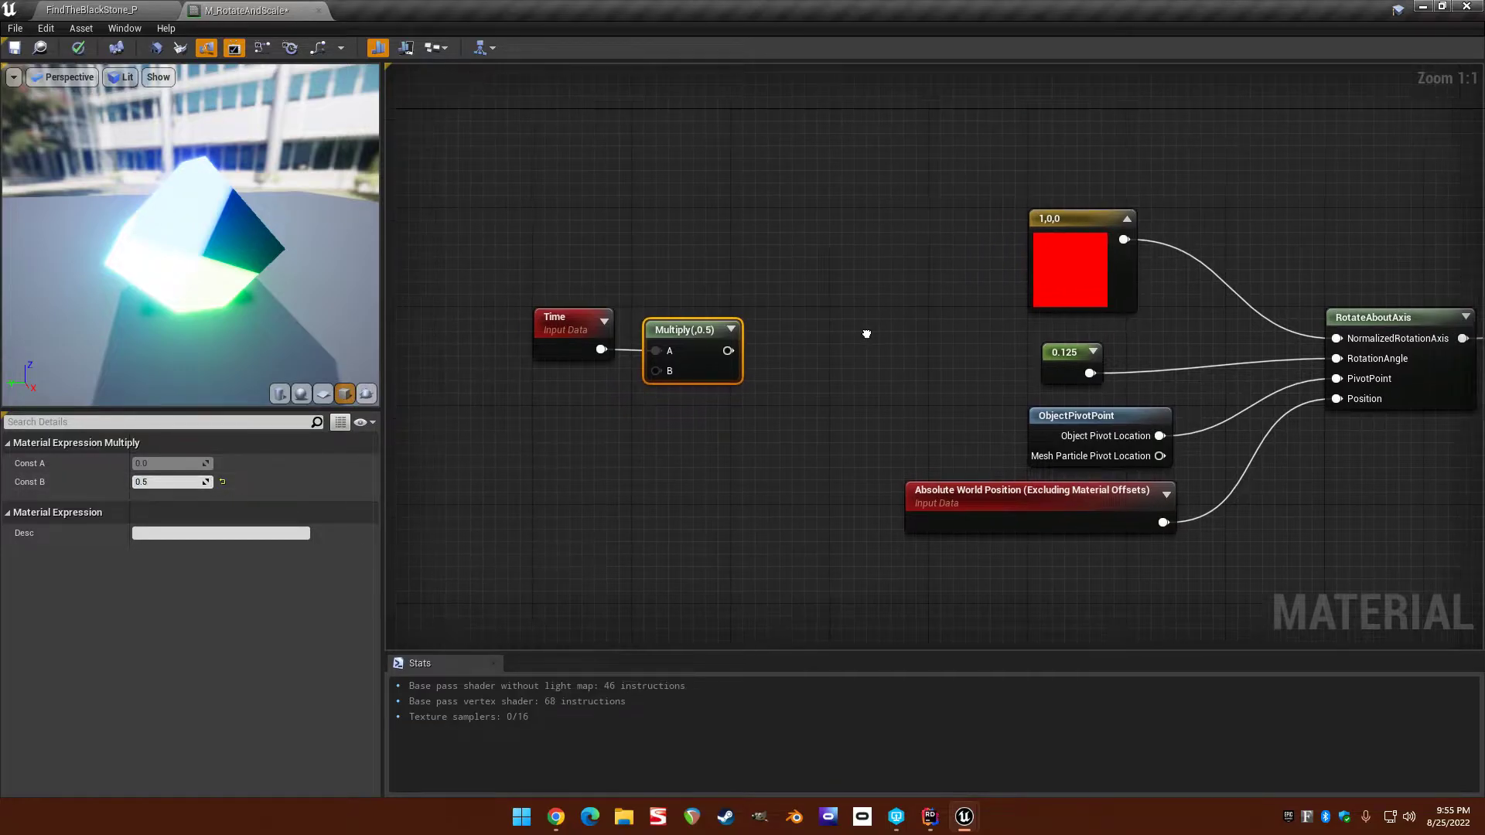
# Add a Sine node fed by the Multiply output and align it beside the Multiply node.
pyautogui.moveTo(734, 347); pyautogui.dragTo(801, 335)
pyautogui.write('sine')
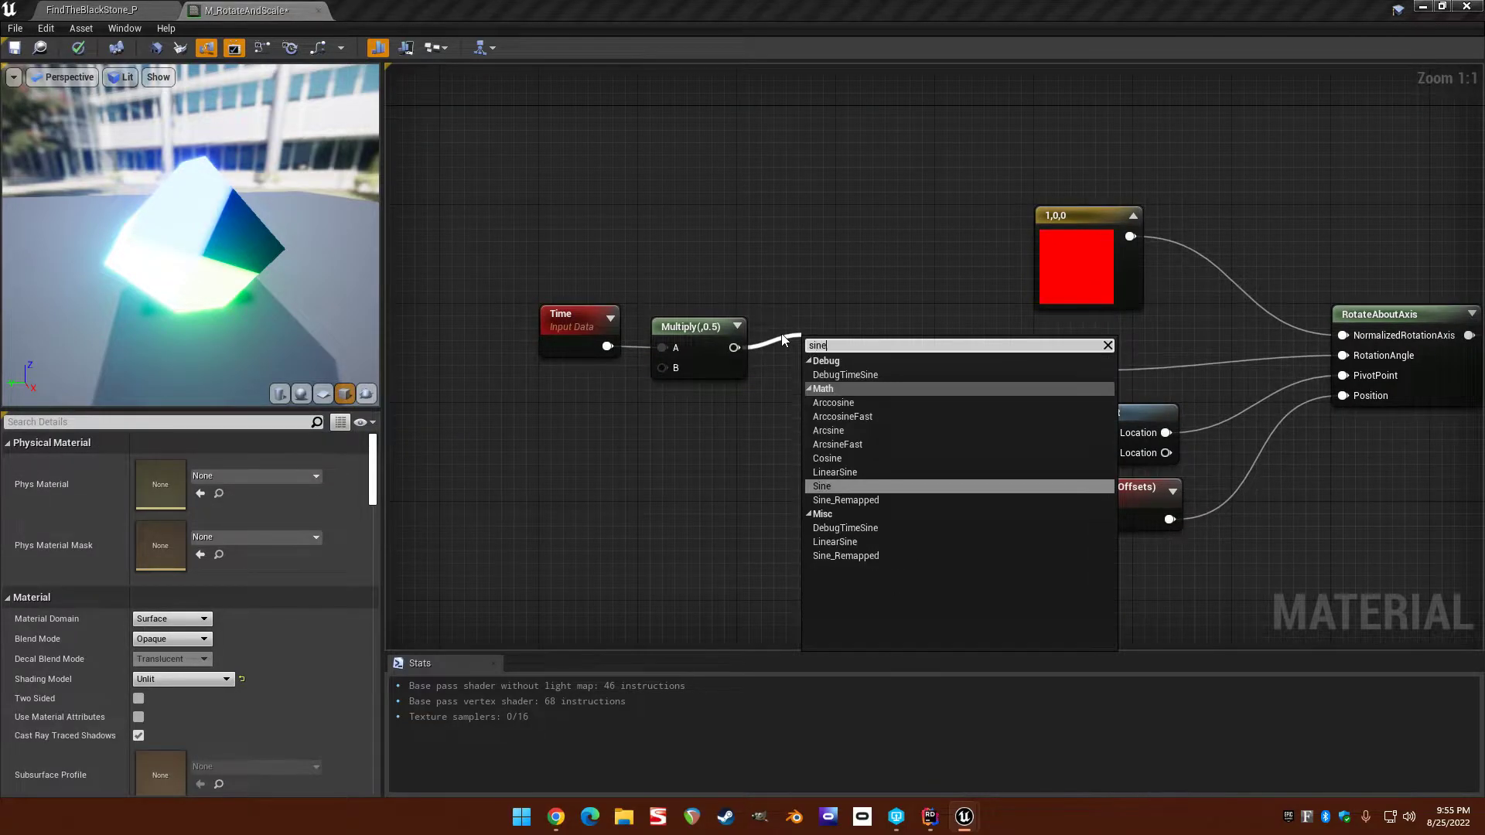
pyautogui.press('Return')
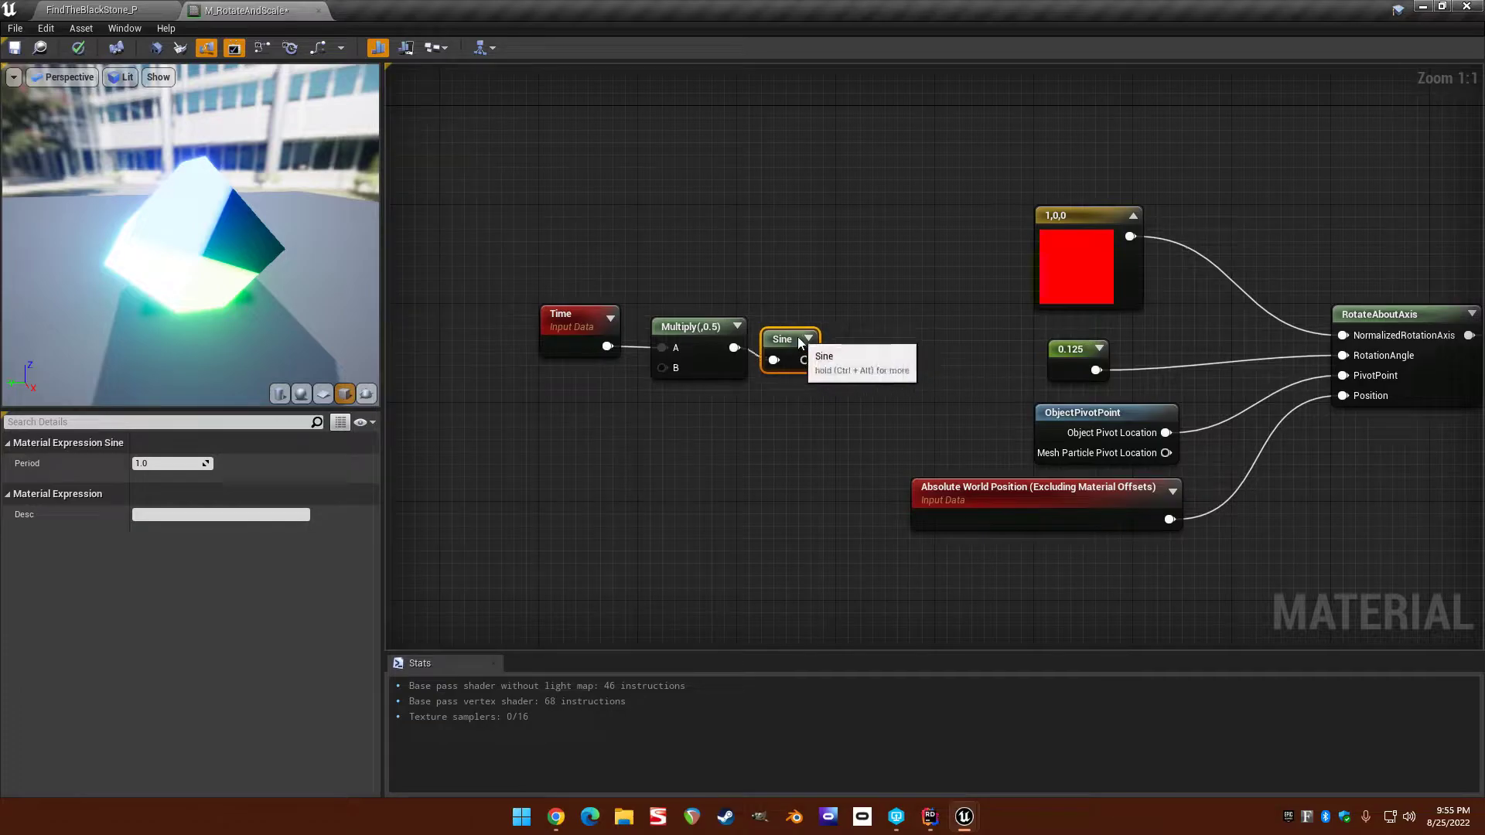
pyautogui.moveTo(799, 328); pyautogui.dragTo(744, 334, button='right')
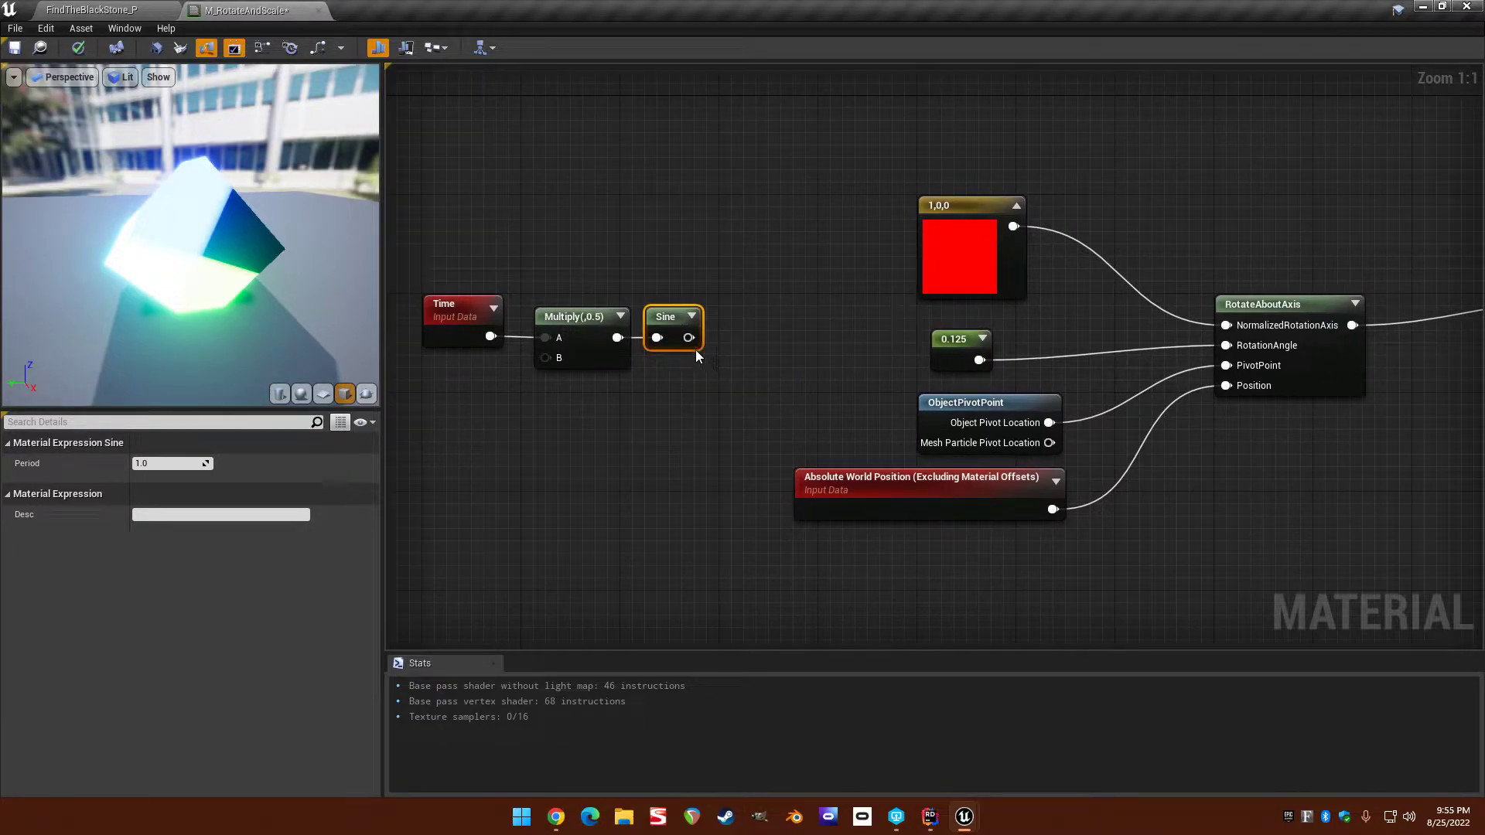
# Extend the Sine output with an Add node (Const B 1) followed by a Divide node (Const B 2).
pyautogui.moveTo(689, 338); pyautogui.dragTo(833, 319)
pyautogui.write('add')
pyautogui.press('Return')
pyautogui.write('div')
pyautogui.press('Return')
pyautogui.moveTo(650, 282); pyautogui.dragTo(792, 280, button='right')
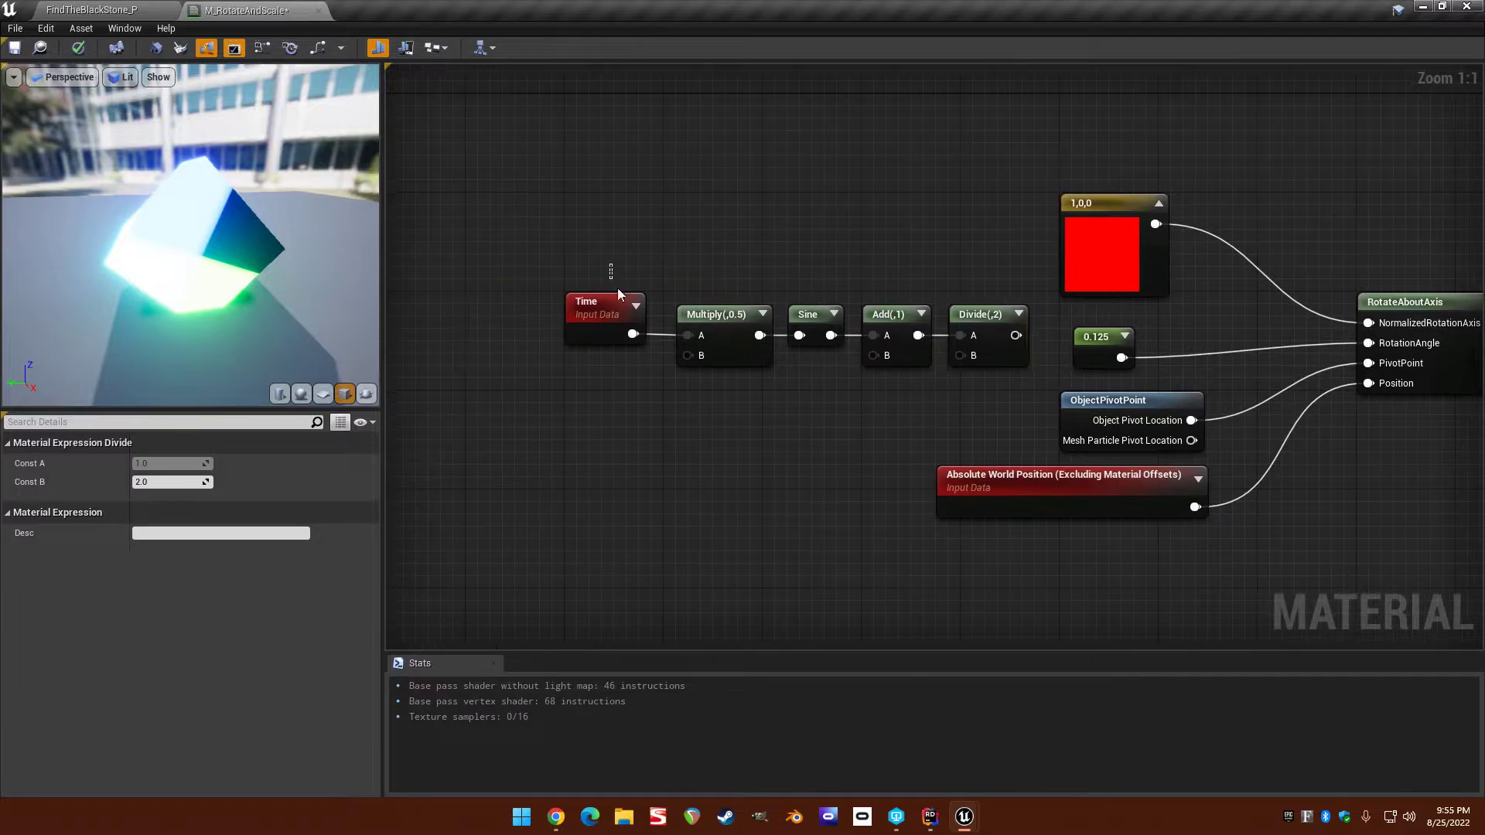
# Shift the Time-to-Divide node chain left and connect the Divide output to the RotationAngle input of RotateAboutAxis.
pyautogui.moveTo(611, 268); pyautogui.dragTo(959, 388)
pyautogui.moveTo(994, 326); pyautogui.dragTo(803, 313)
pyautogui.moveTo(881, 308); pyautogui.dragTo(773, 314, button='right')
pyautogui.moveTo(726, 331); pyautogui.dragTo(1259, 350)
pyautogui.moveTo(815, 377); pyautogui.dragTo(841, 357, button='right')
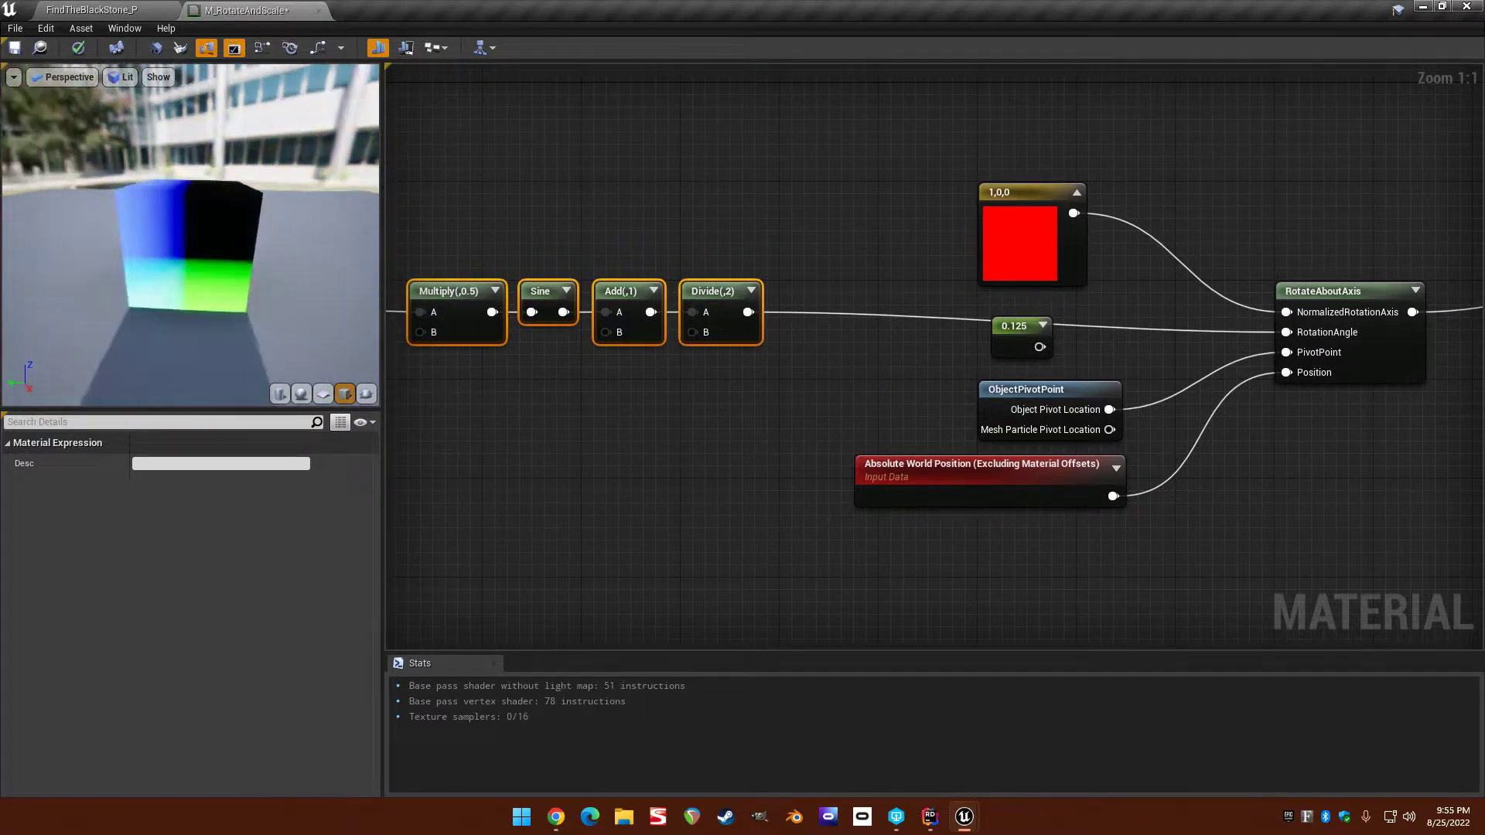
pyautogui.click(720, 446)
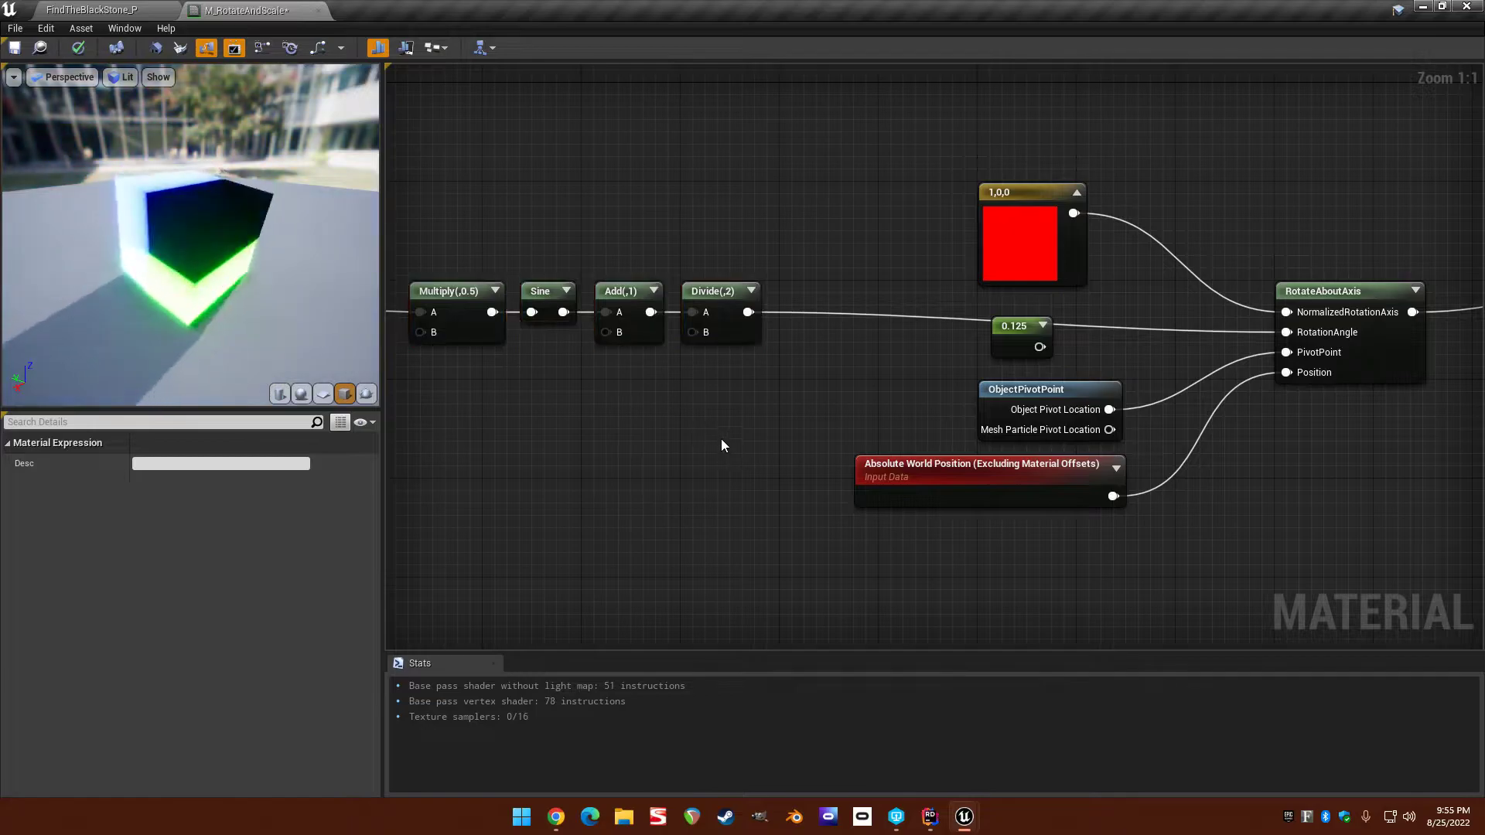
# Move the Time-to-Divide chain closer to the RotateAboutAxis inputs and delete the disconnected 0.125 constant.
pyautogui.moveTo(870, 371); pyautogui.dragTo(1062, 363, button='right')
pyautogui.moveTo(495, 206); pyautogui.dragTo(911, 354)
pyautogui.moveTo(915, 292); pyautogui.dragTo(1023, 289)
pyautogui.moveTo(1091, 348); pyautogui.dragTo(632, 367, button='right')
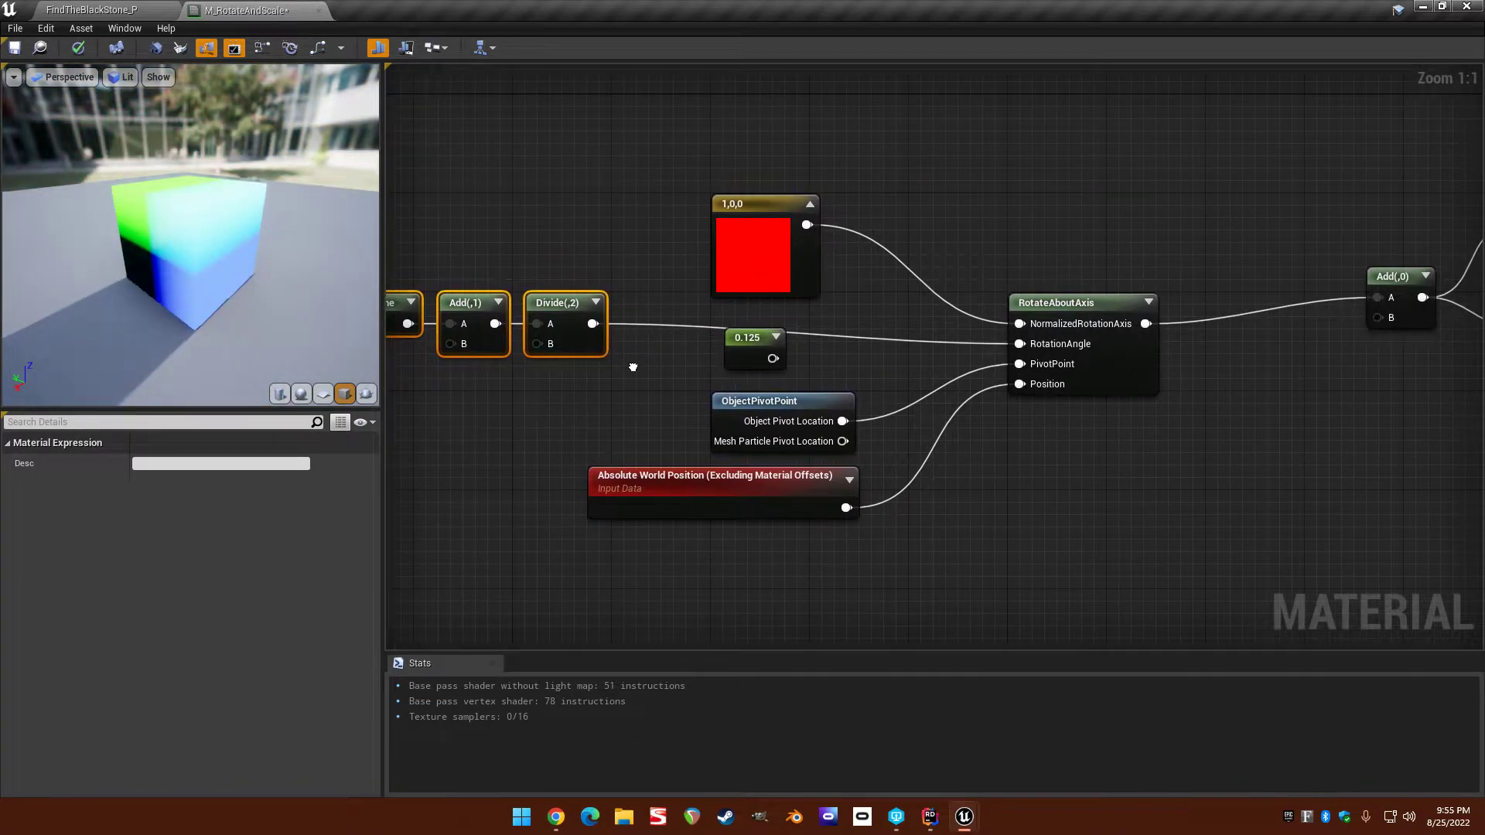
pyautogui.click(747, 337)
pyautogui.press('Delete')
# Examine the chain of Time, Multiply, Sine, Add and Divide nodes driving the RotationAngle input.
pyautogui.moveTo(725, 312)
pyautogui.mouseDown(button='right')
pyautogui.moveTo(757, 313)
pyautogui.moveTo(705, 312)
pyautogui.mouseUp(button='right')
pyautogui.scroll(-1, 756, 313)
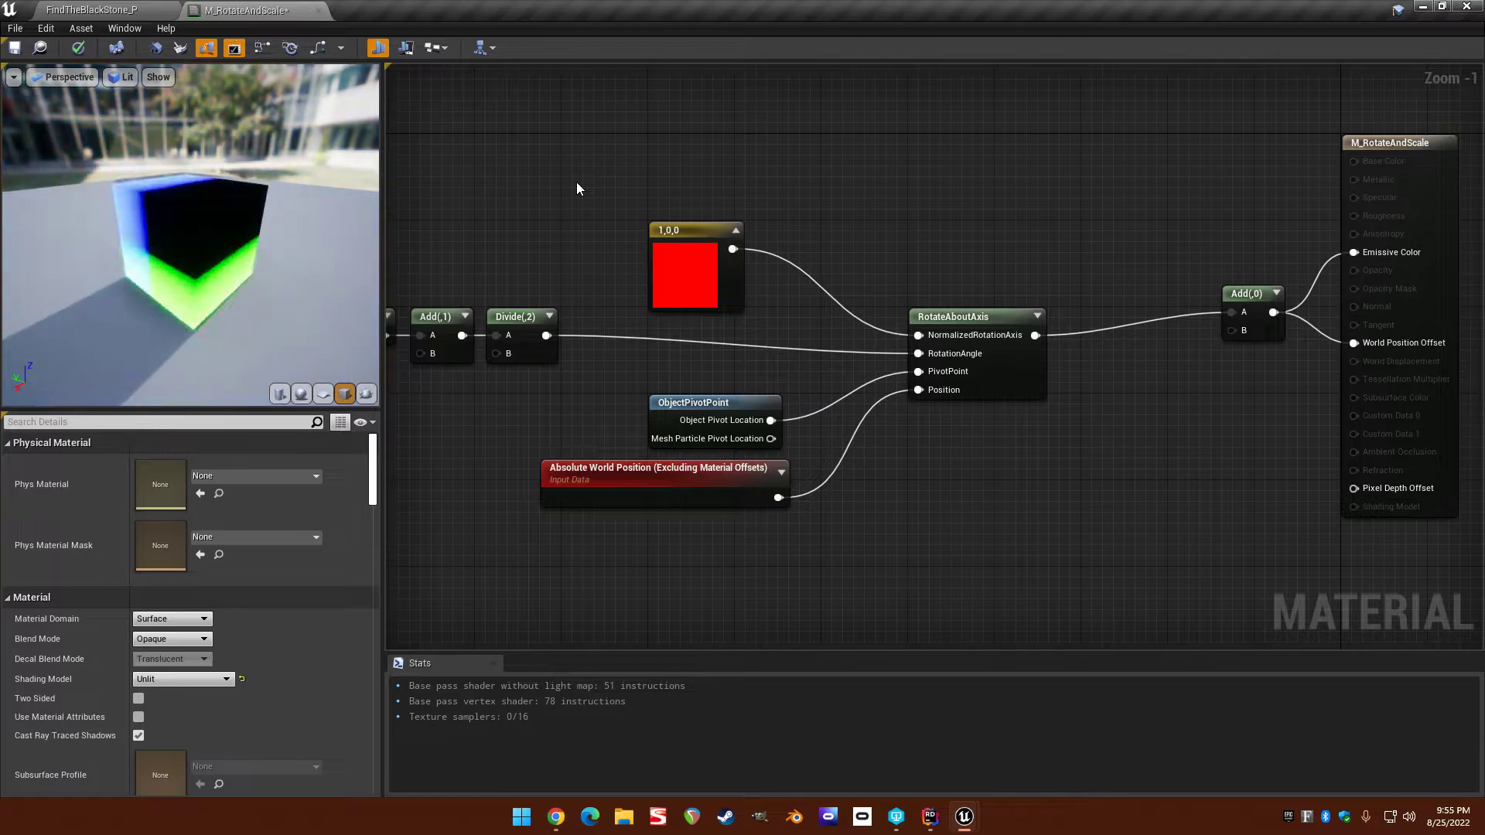
pyautogui.moveTo(577, 189); pyautogui.dragTo(691, 203, button='right')
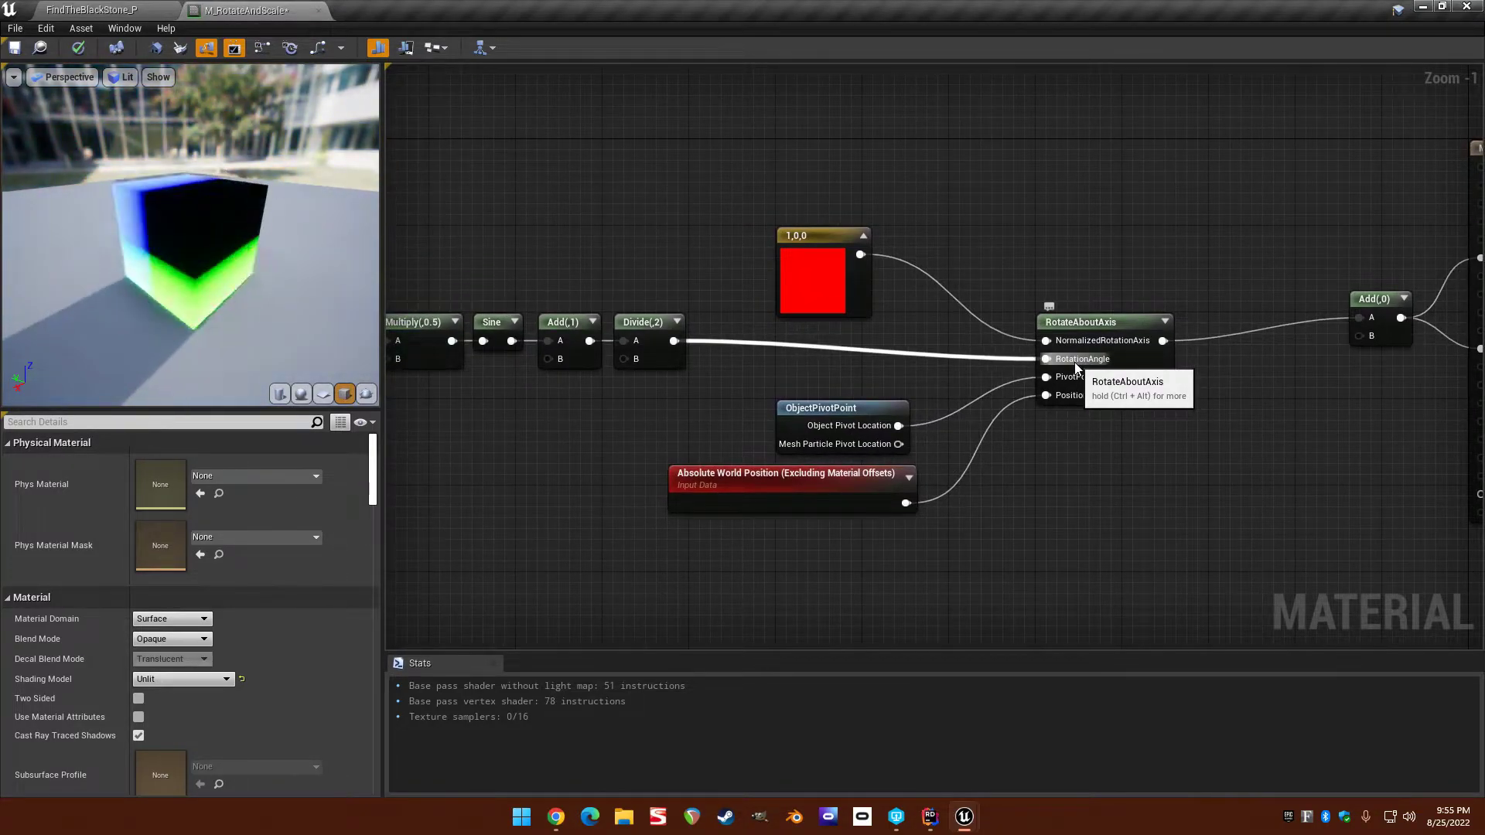
pyautogui.moveTo(1092, 235); pyautogui.dragTo(941, 215, button='right')
pyautogui.moveTo(800, 186); pyautogui.dragTo(971, 185, button='right')
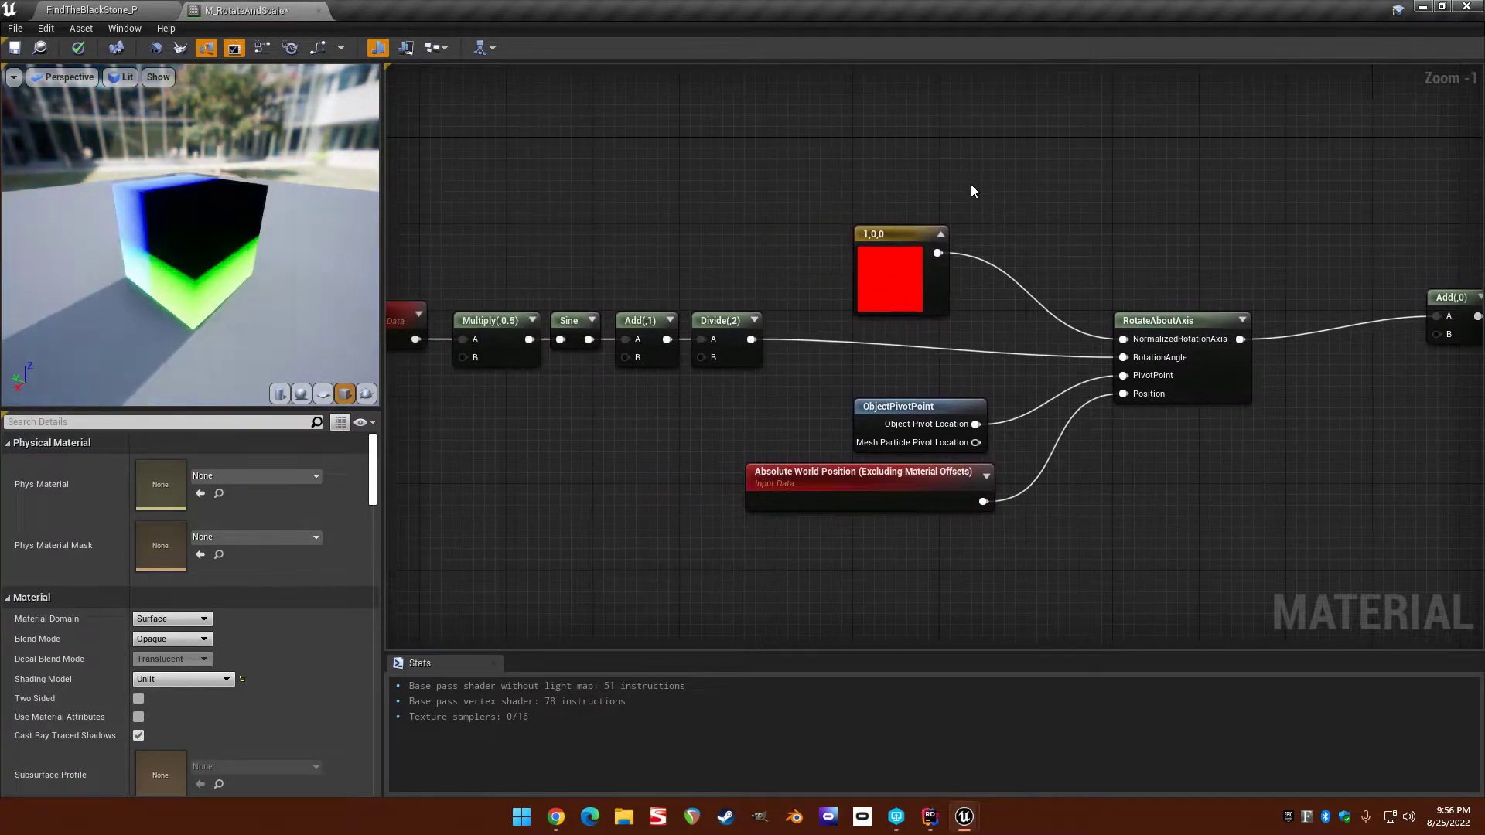
pyautogui.scroll(-1, 781, 171)
pyautogui.moveTo(646, 160); pyautogui.dragTo(832, 144, button='right')
pyautogui.moveTo(601, 201); pyautogui.dragTo(914, 375)
pyautogui.click(957, 199)
# Set the rotation axis vector constant to 0,1,0.
pyautogui.moveTo(960, 194); pyautogui.dragTo(851, 198, button='right')
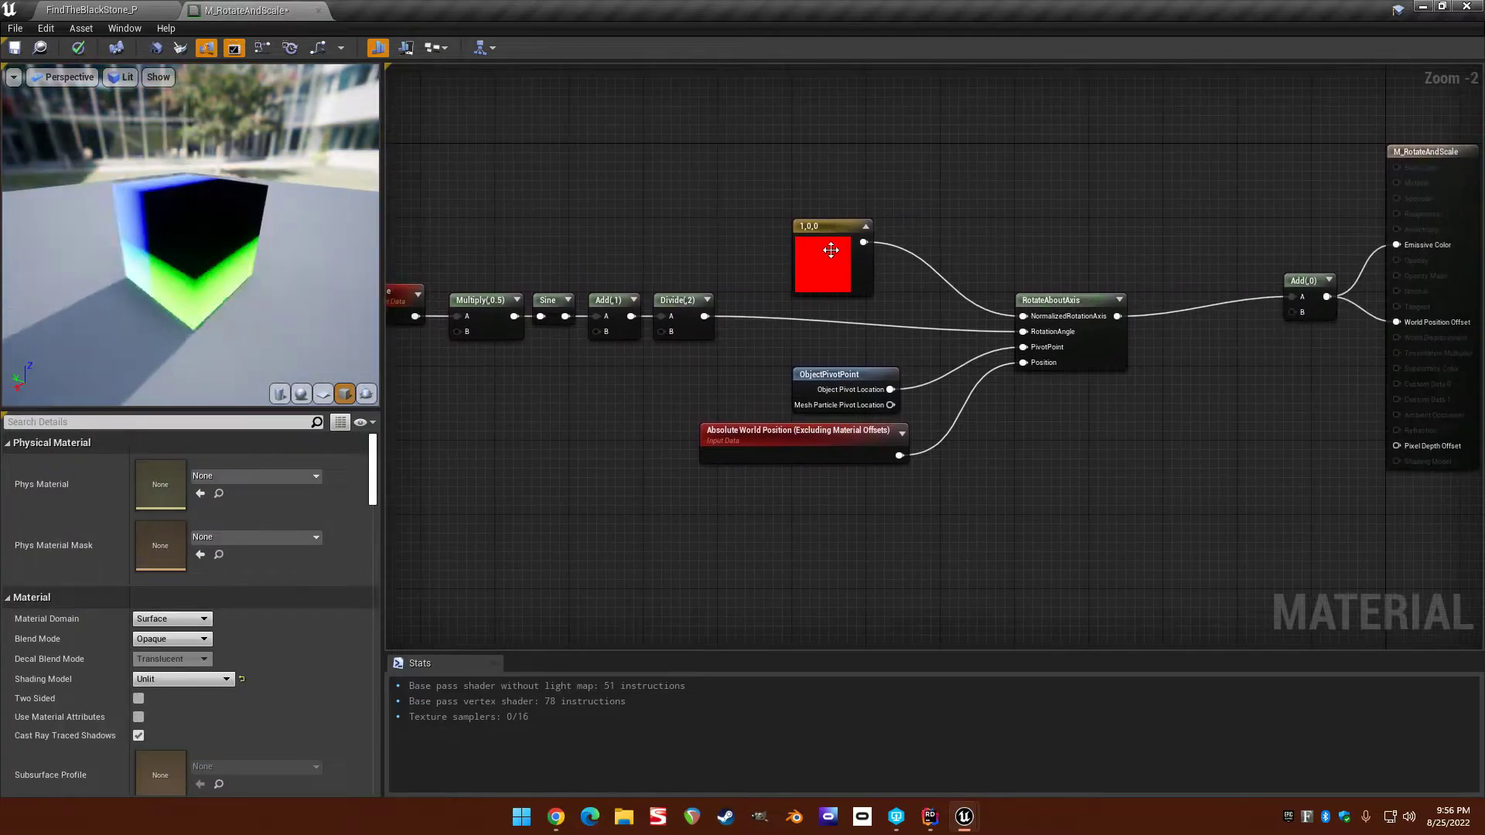
pyautogui.scroll(2, 852, 199)
pyautogui.click(827, 247)
pyautogui.click(167, 500)
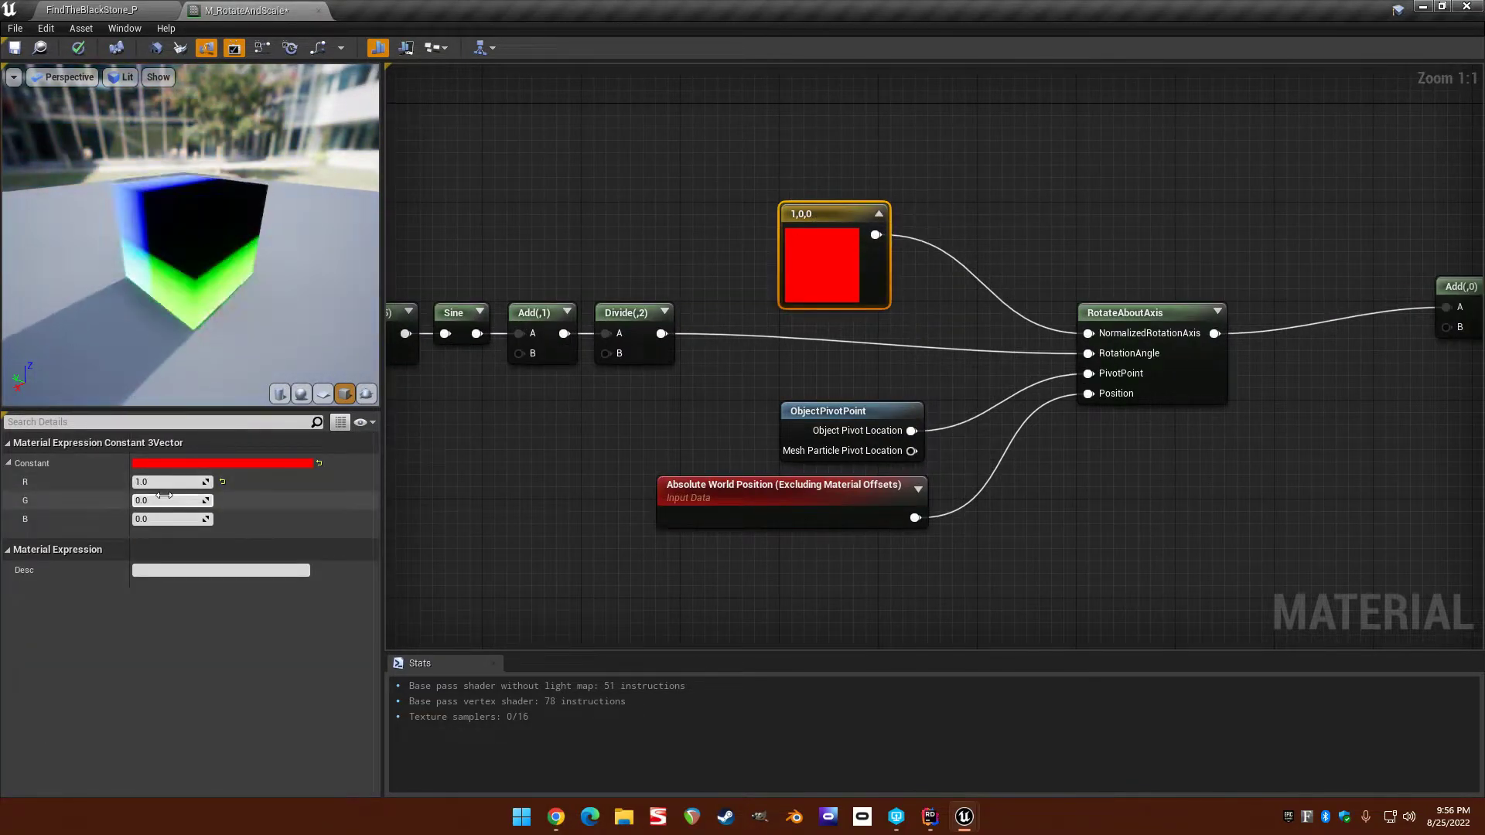
pyautogui.write('1')
pyautogui.press('Return')
pyautogui.click(172, 481)
pyautogui.write('0')
pyautogui.press('Return')
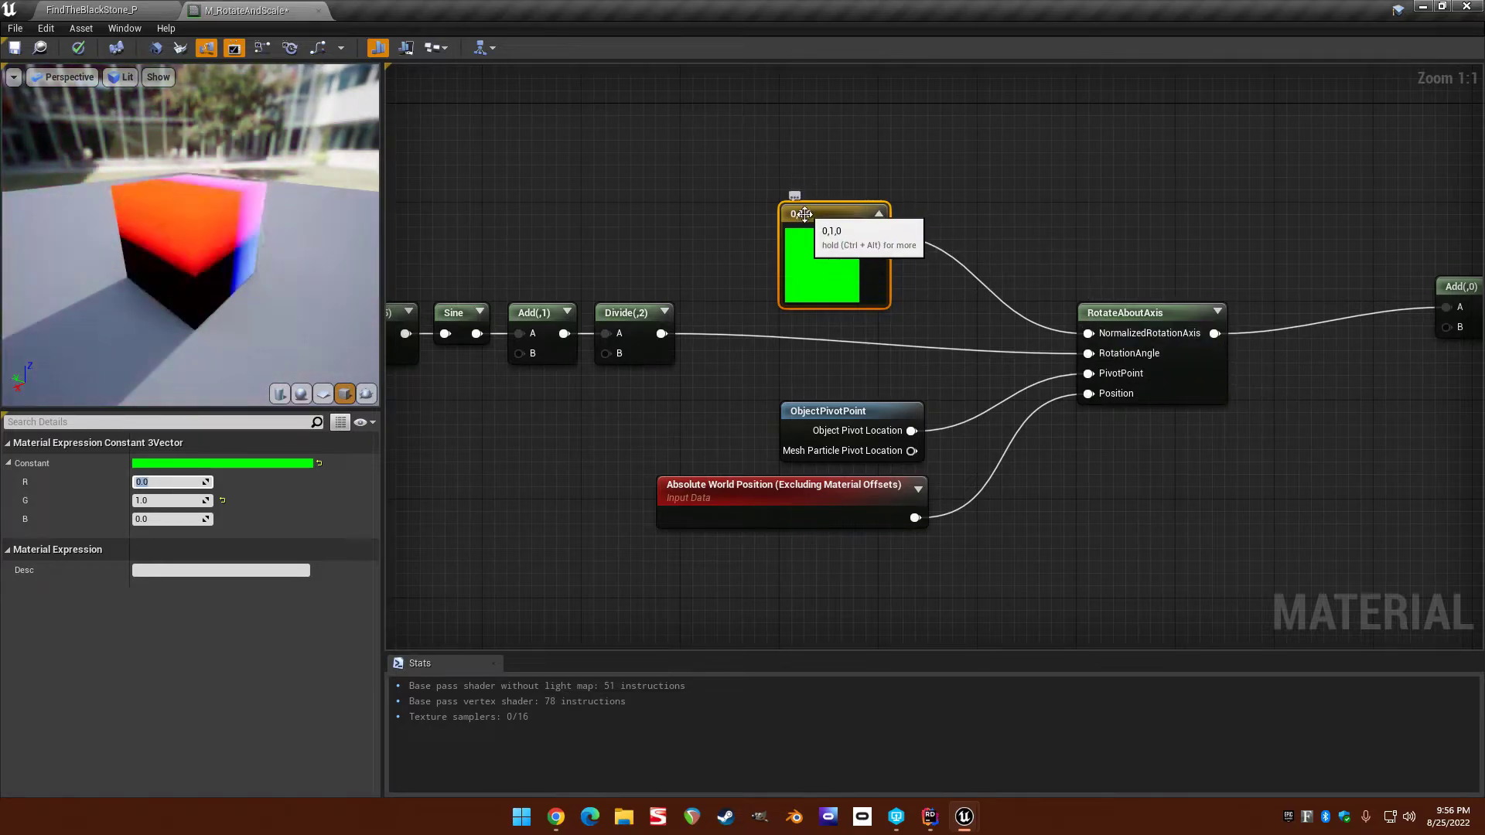
# Insert a Normalize node between the axis vector constant and the NormalizedRotationAxis input, aligned beside the constant.
pyautogui.moveTo(874, 233); pyautogui.dragTo(953, 297, button='right')
pyautogui.moveTo(955, 297); pyautogui.dragTo(991, 300)
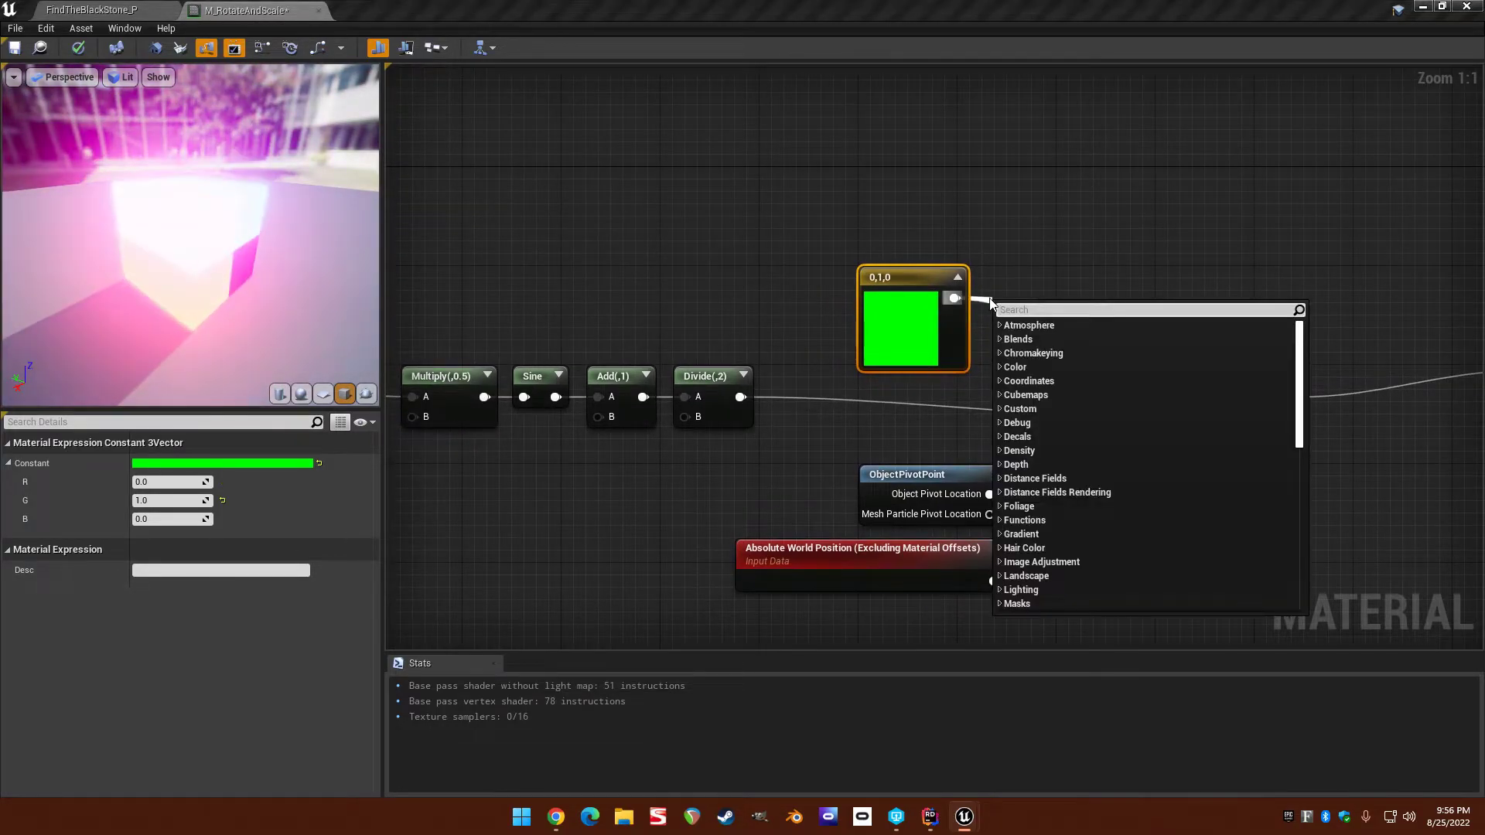
pyautogui.write('norm')
pyautogui.press('Return')
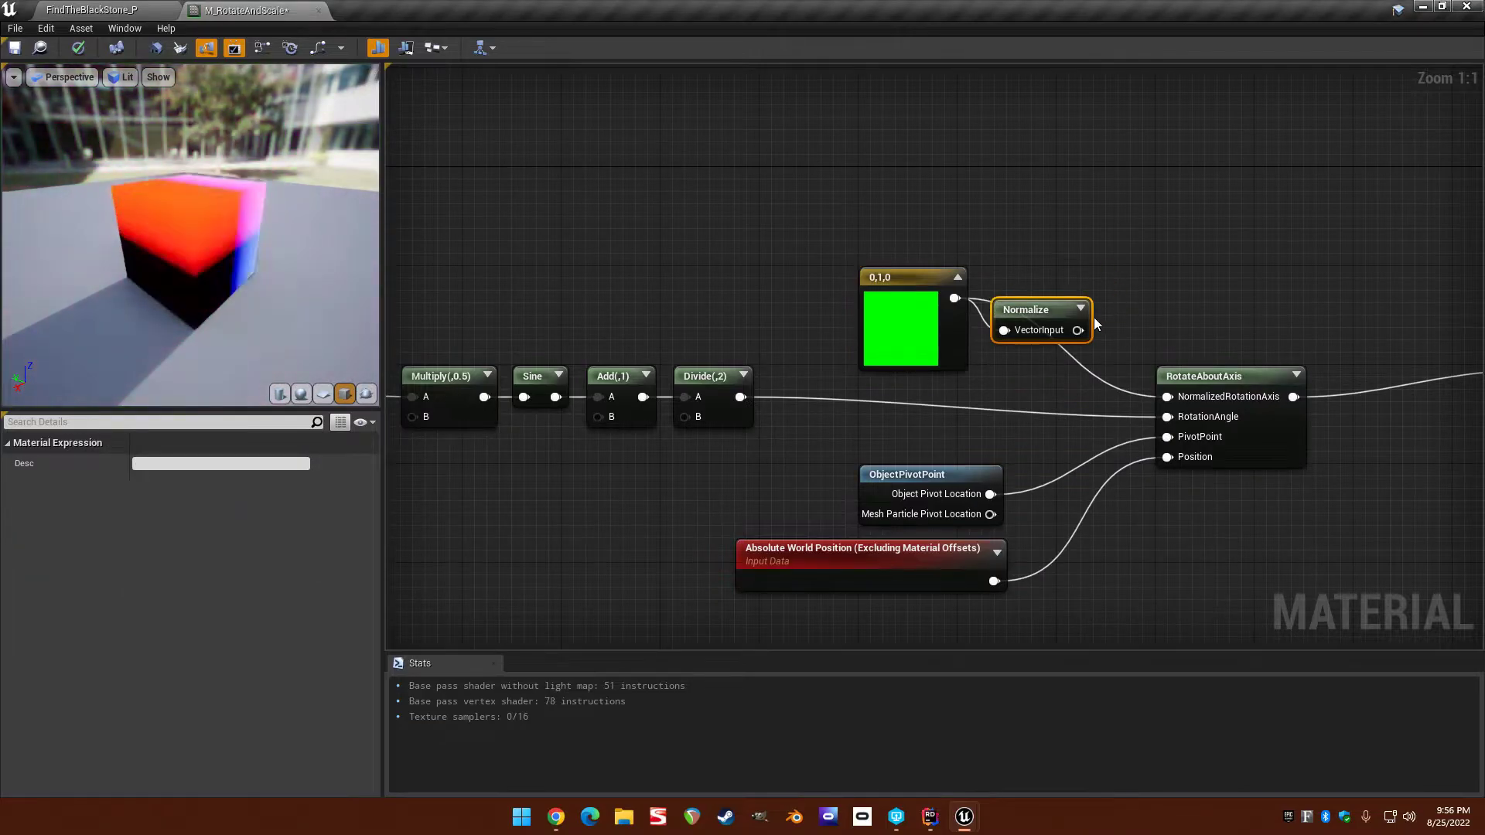
pyautogui.moveTo(1077, 330); pyautogui.dragTo(1168, 397)
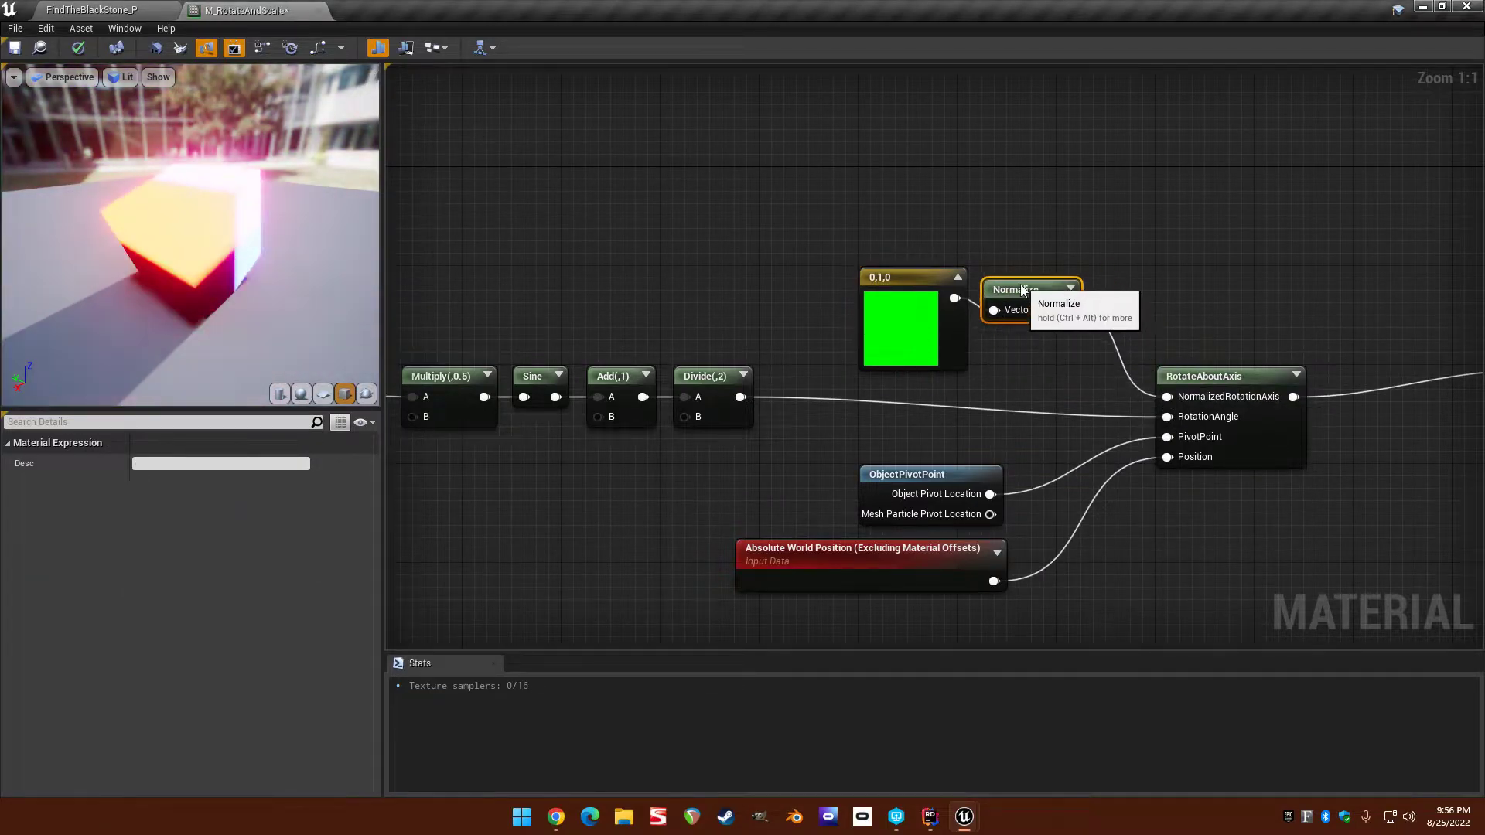
pyautogui.moveTo(1030, 310); pyautogui.dragTo(1033, 276)
# Set the rotation axis vector constant to 1,1,1.
pyautogui.click(899, 325)
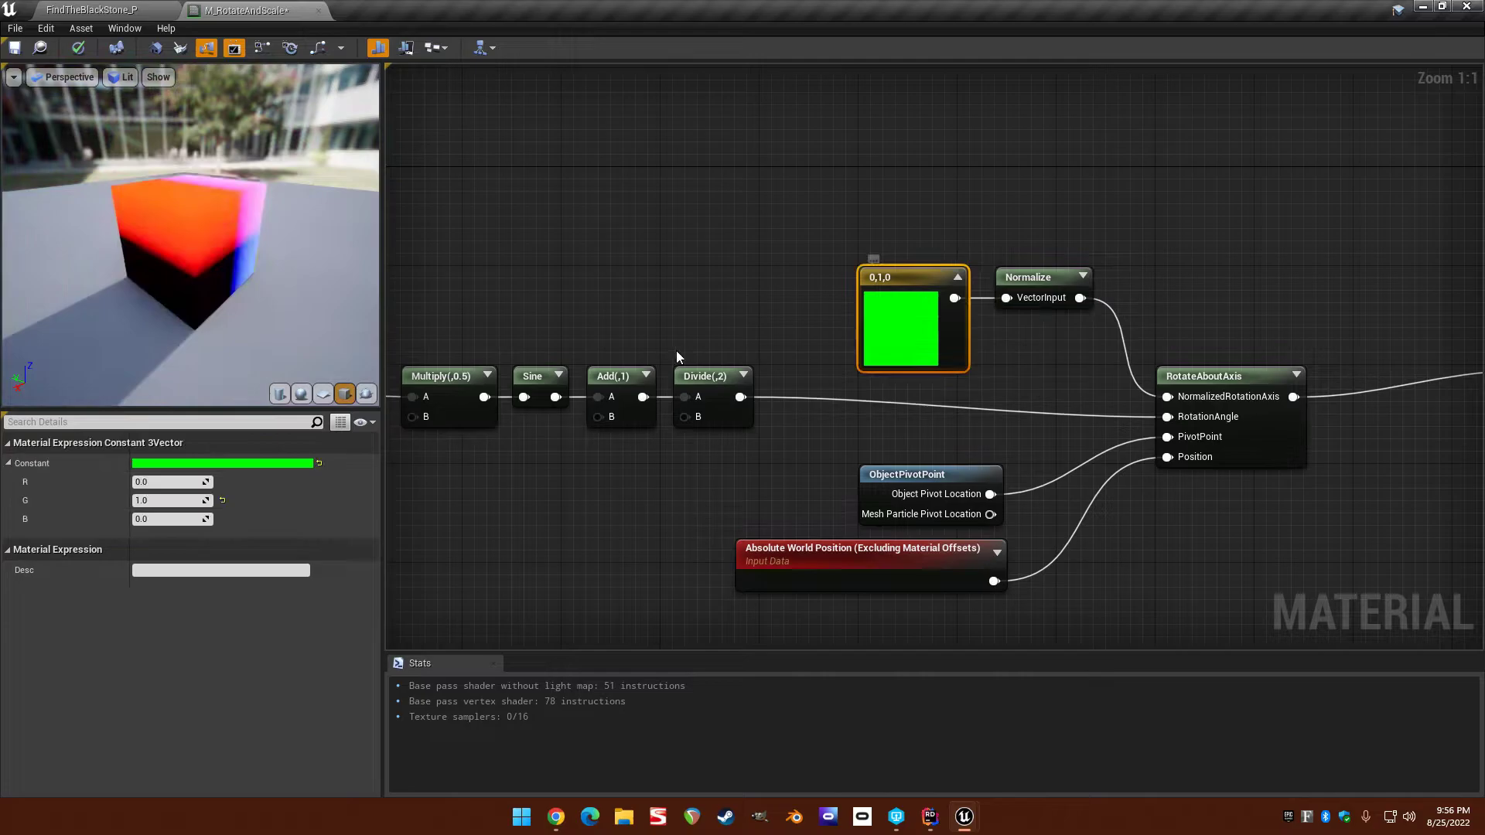
pyautogui.click(171, 481)
pyautogui.write('1')
pyautogui.press('Tab')
pyautogui.press('Tab')
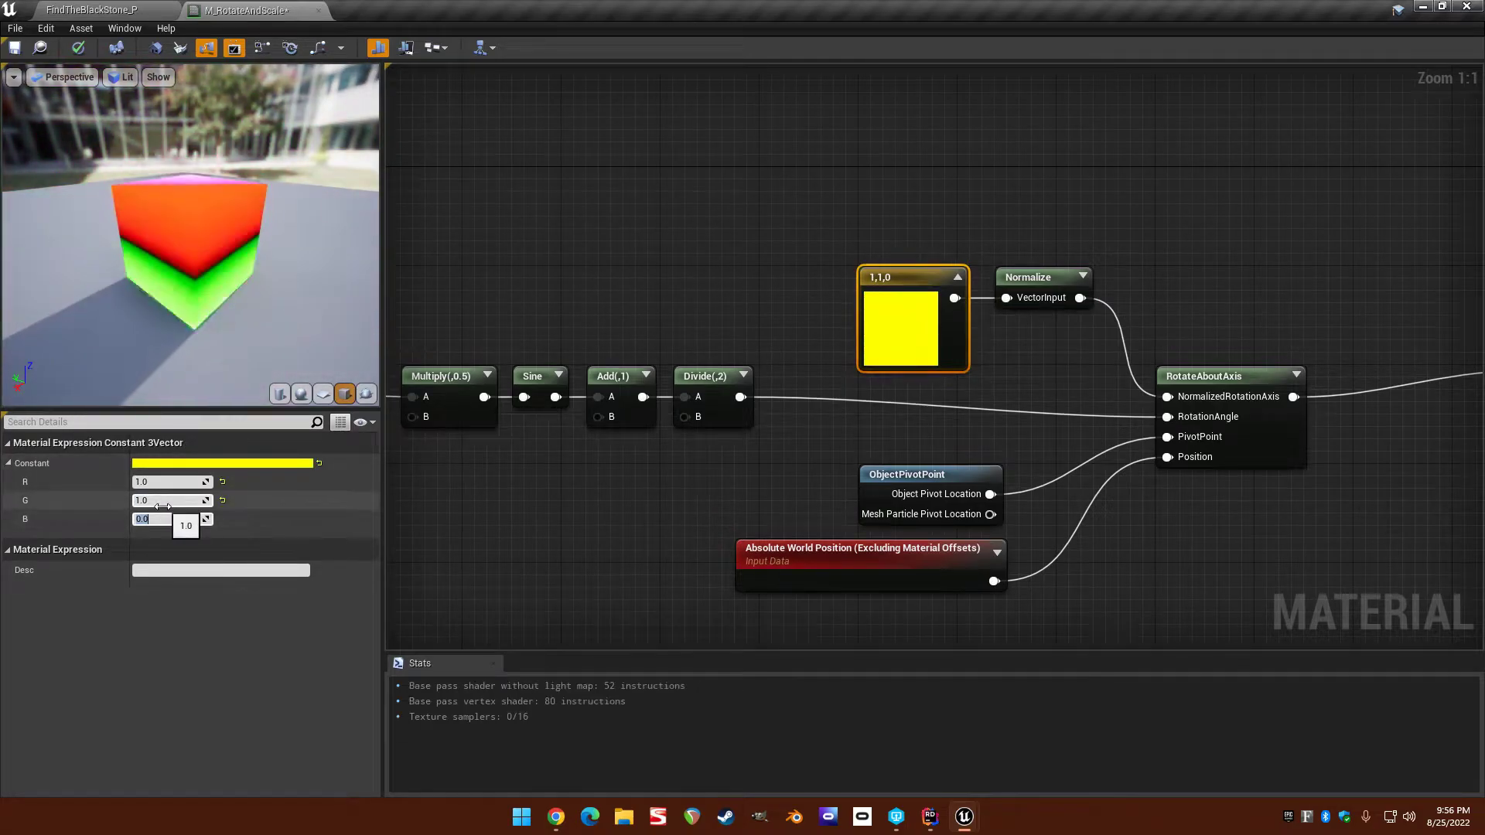
pyautogui.write('1')
pyautogui.press('Return')
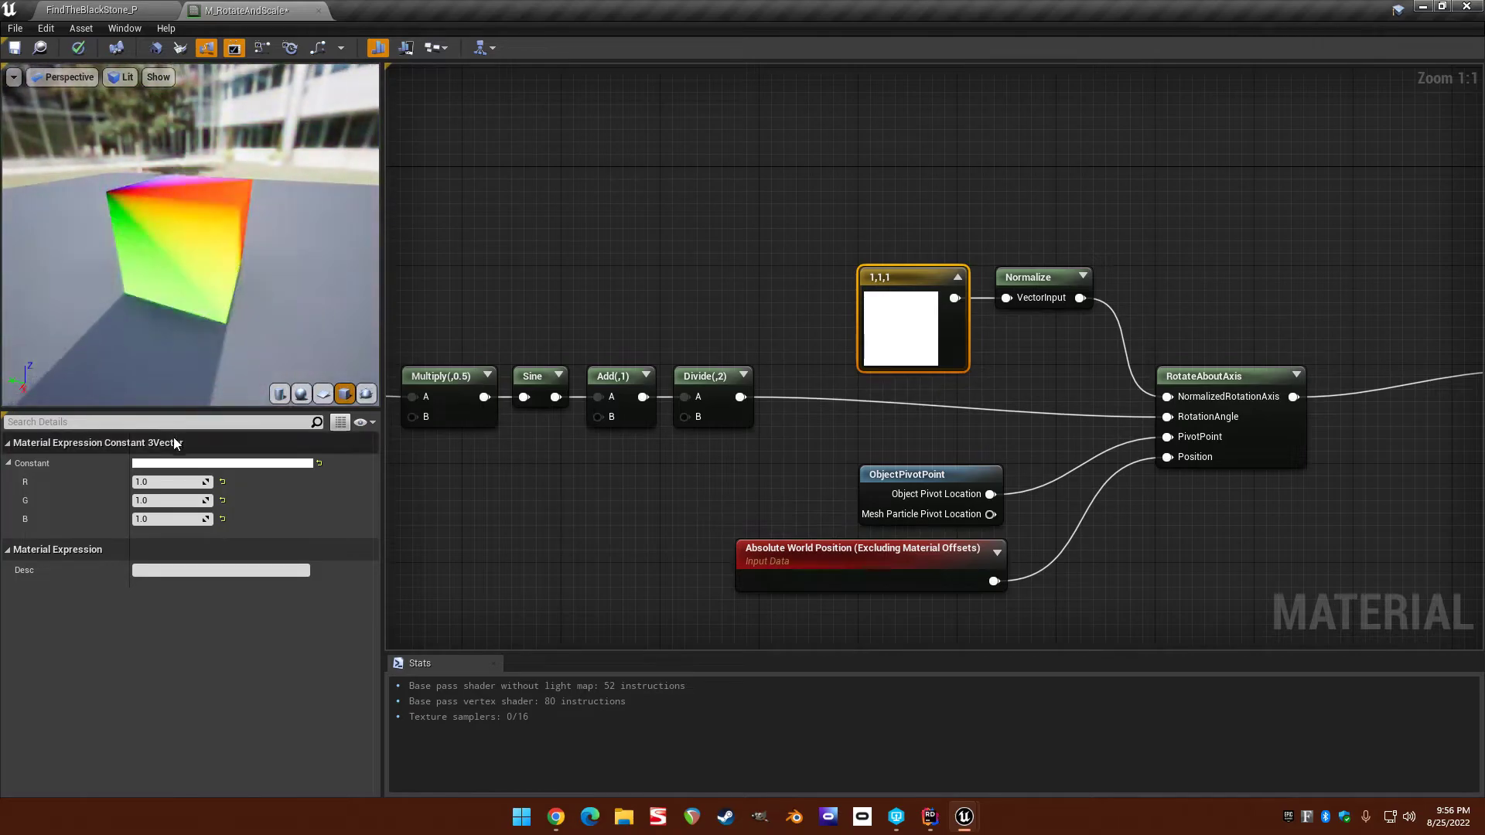
# Set the G and B components of the rotation axis vector constant back to 0.
pyautogui.click(177, 504)
pyautogui.write('0')
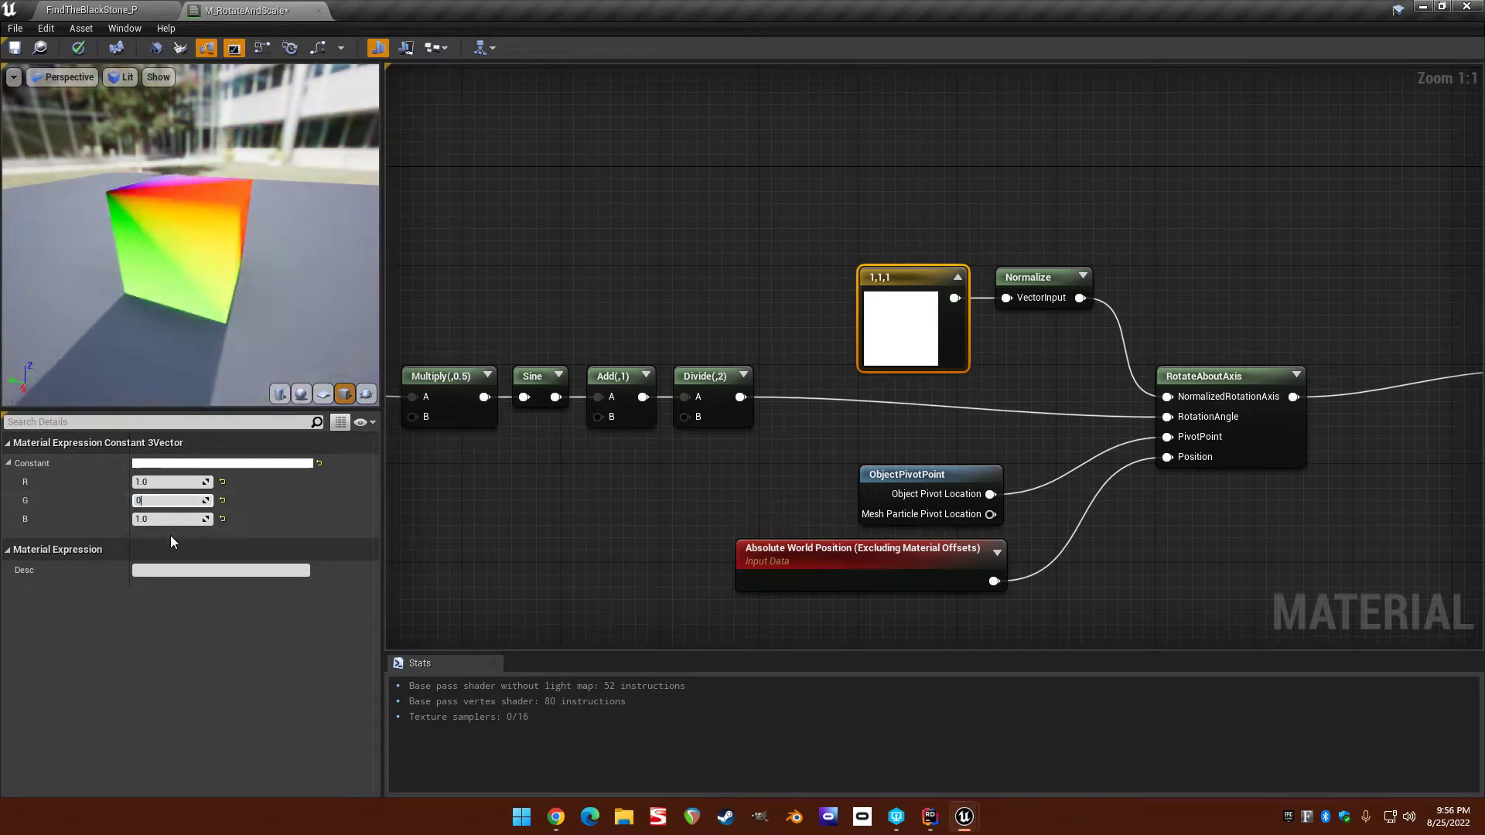
pyautogui.click(167, 521)
pyautogui.write('0')
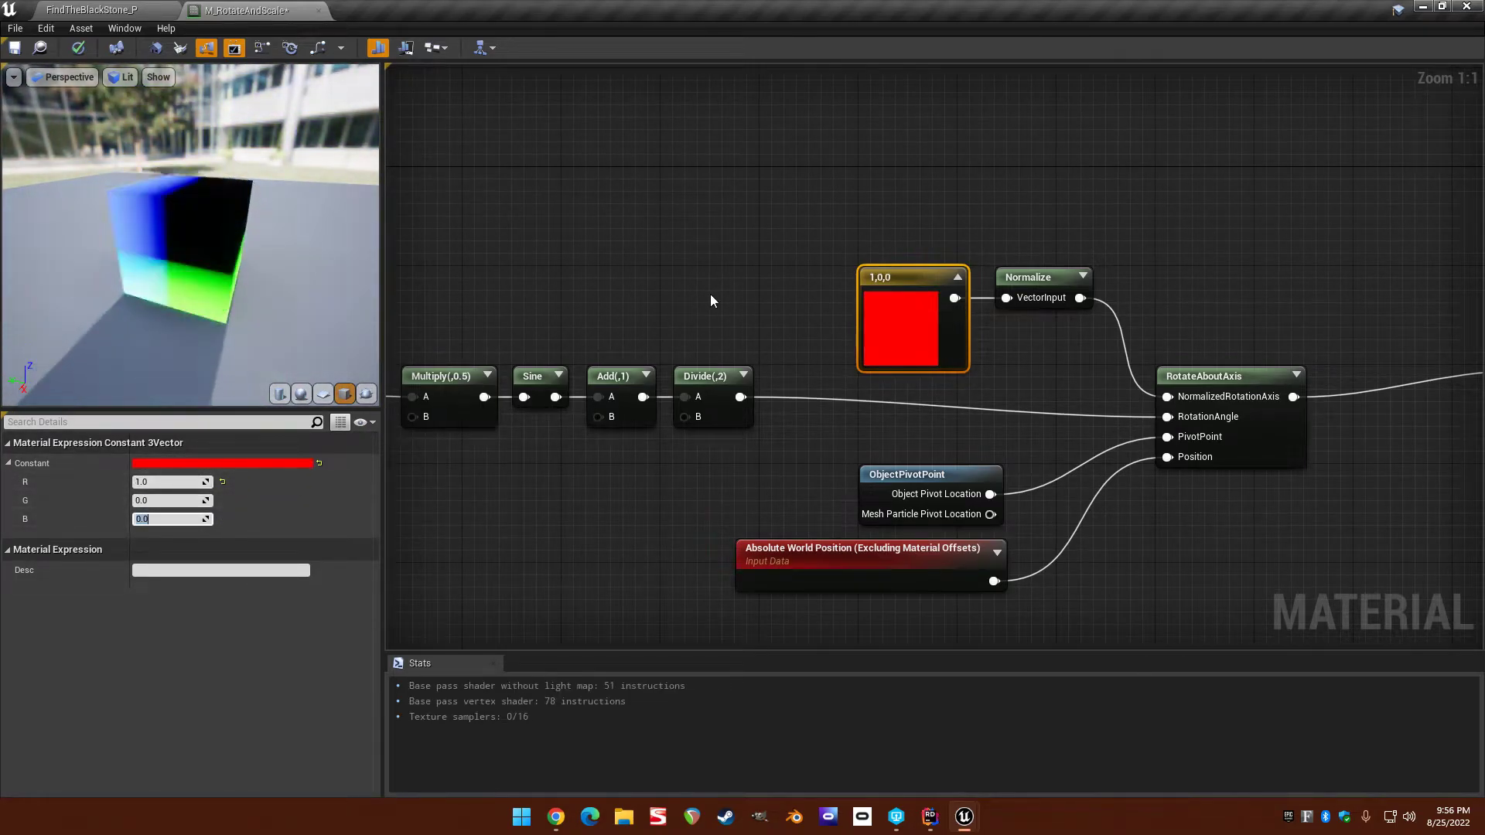
pyautogui.click(723, 299)
pyautogui.moveTo(1078, 314); pyautogui.dragTo(753, 262, button='right')
pyautogui.scroll(-1, 753, 262)
pyautogui.moveTo(484, 194); pyautogui.dragTo(740, 187, button='right')
pyautogui.scroll(-1, 740, 187)
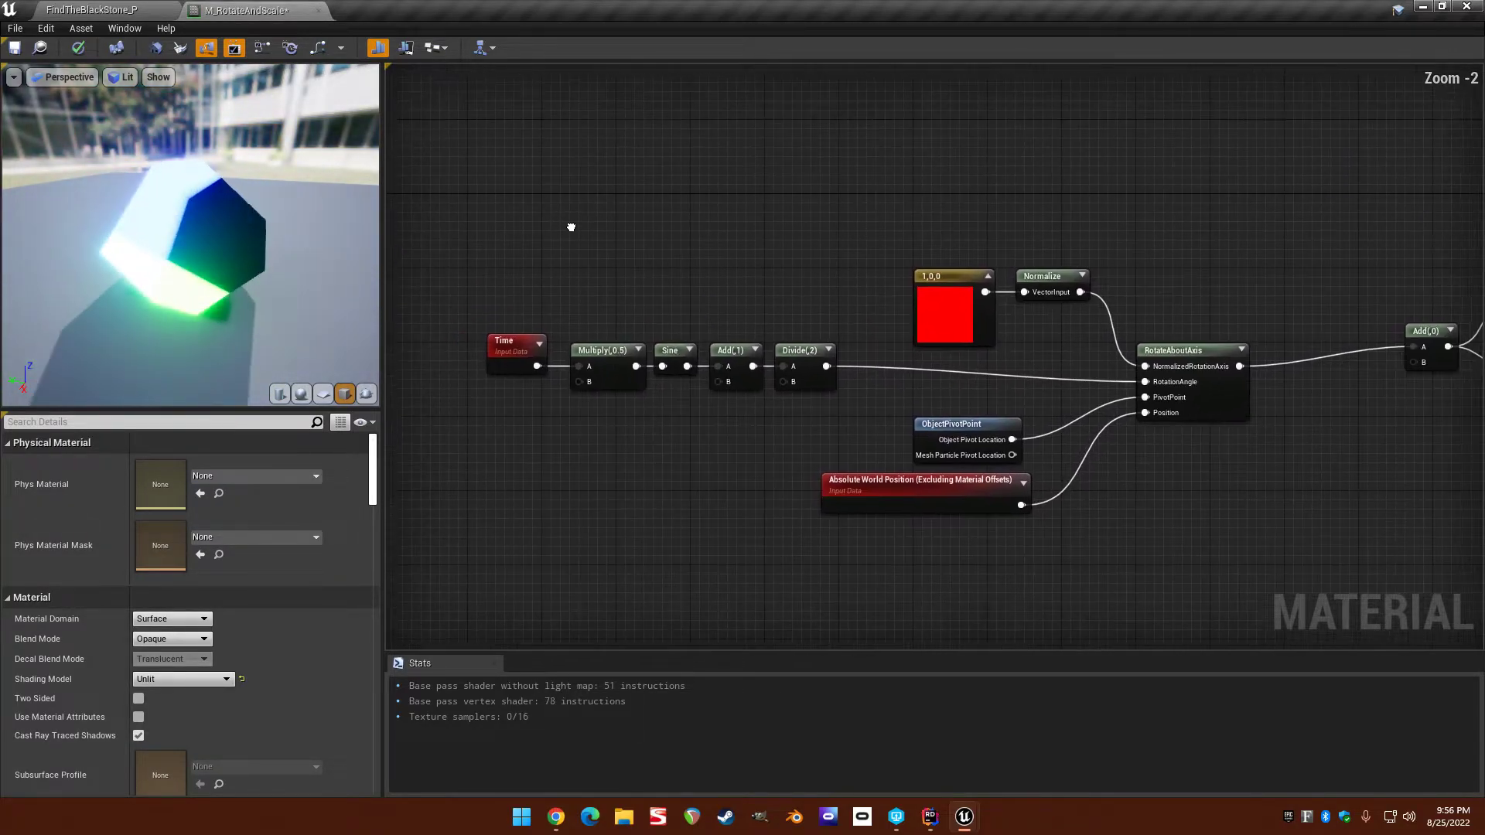
# Move the whole rotation node network, from Time through RotateAboutAxis, well away from the final Add node to make room between them.
pyautogui.moveTo(457, 201); pyautogui.dragTo(1216, 490)
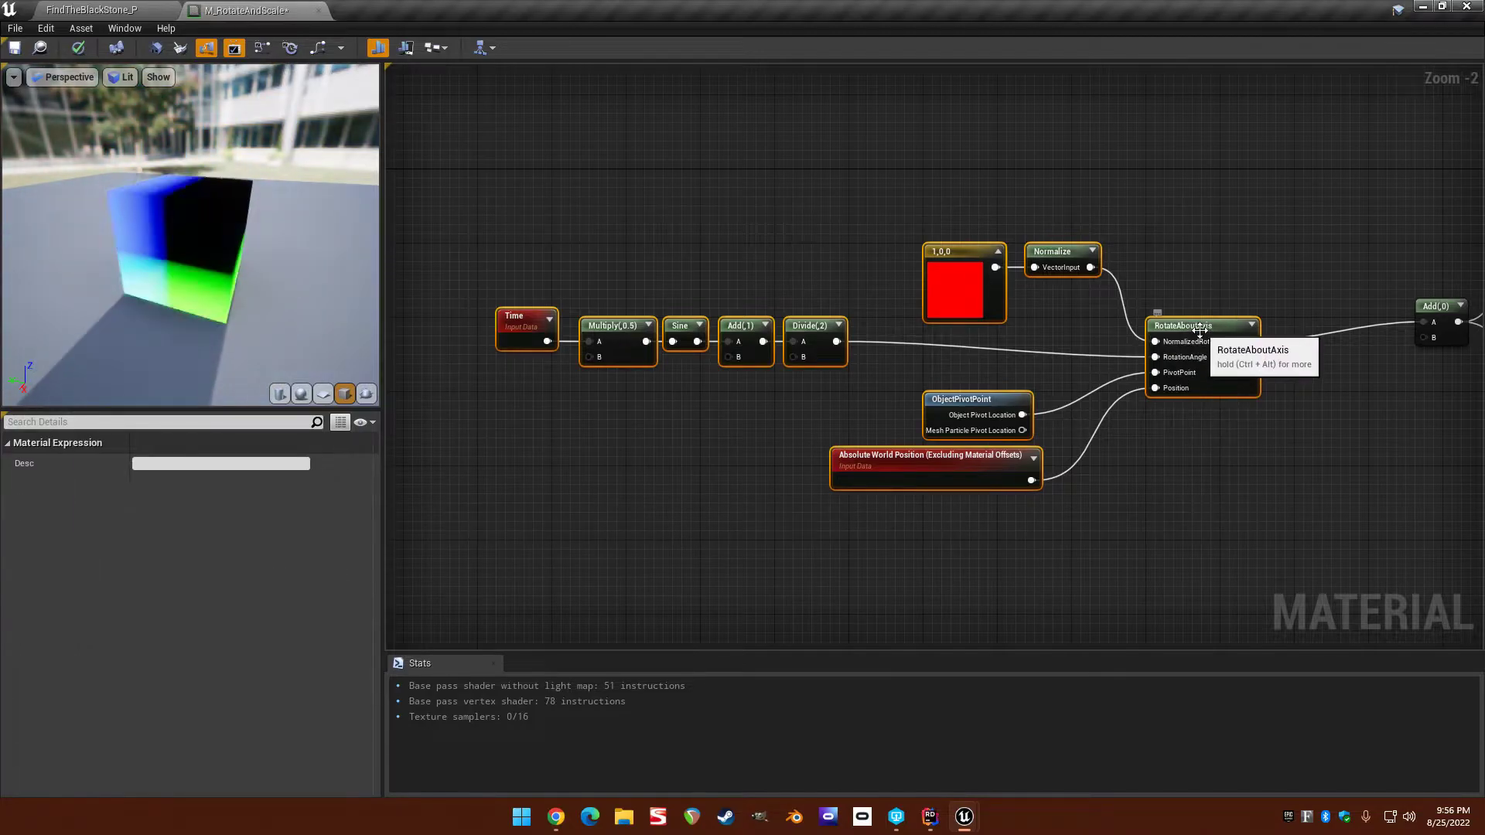
pyautogui.moveTo(1195, 330); pyautogui.dragTo(675, 407)
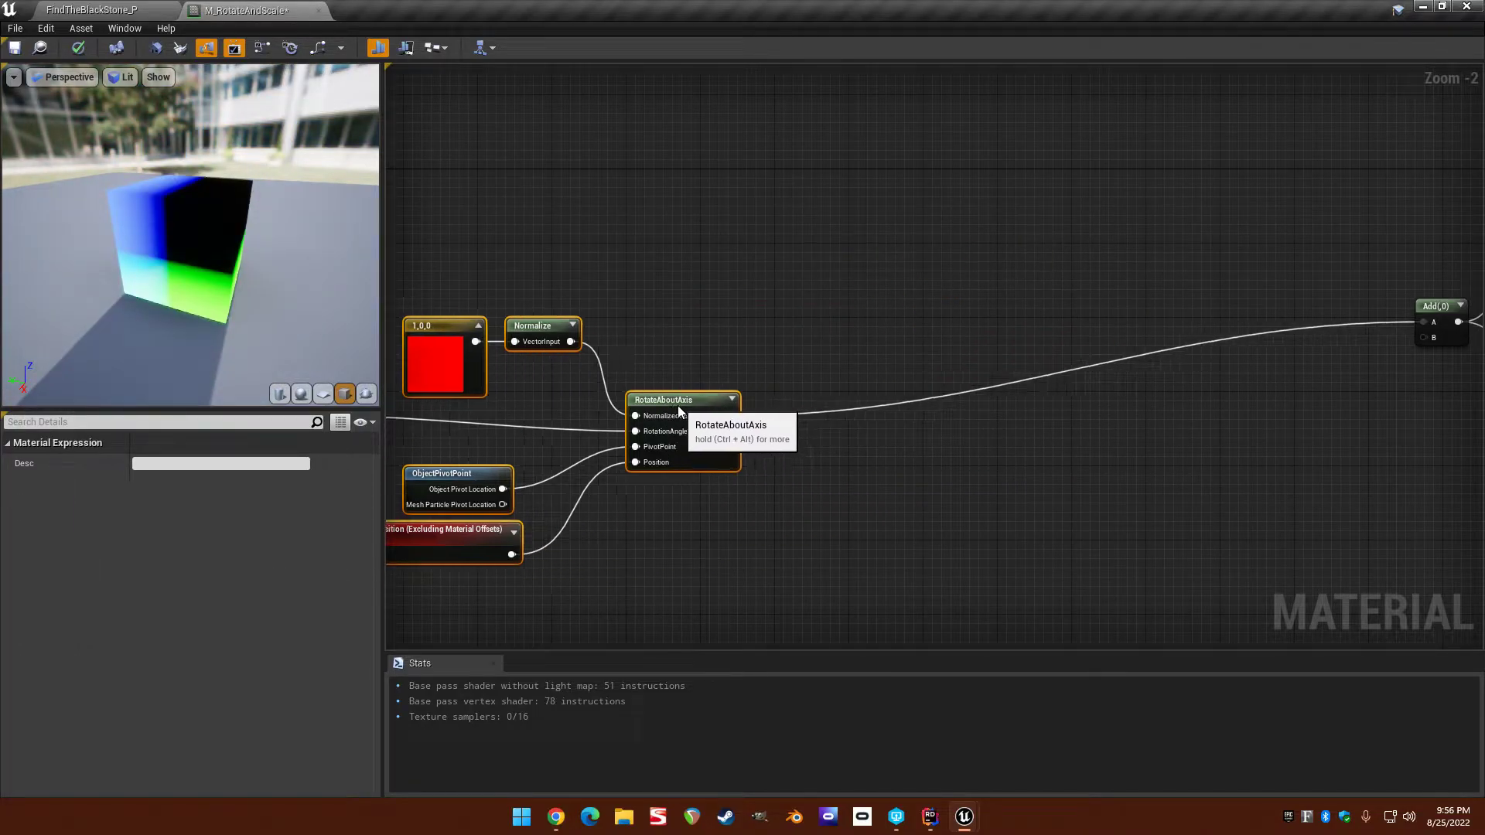
pyautogui.click(1005, 431)
pyautogui.moveTo(1019, 431); pyautogui.dragTo(958, 411, button='right')
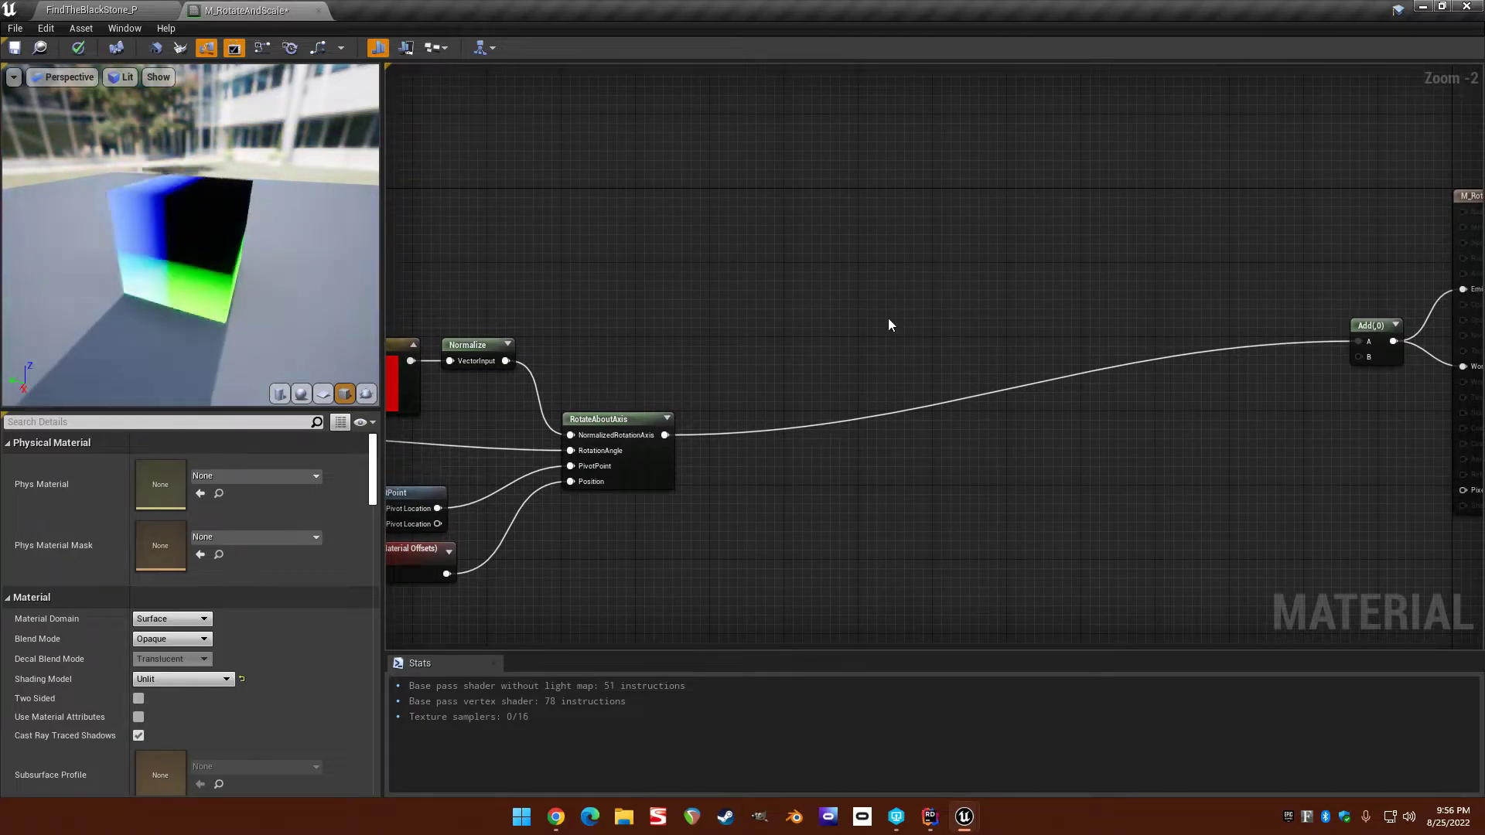
pyautogui.moveTo(948, 321); pyautogui.dragTo(924, 327, button='right')
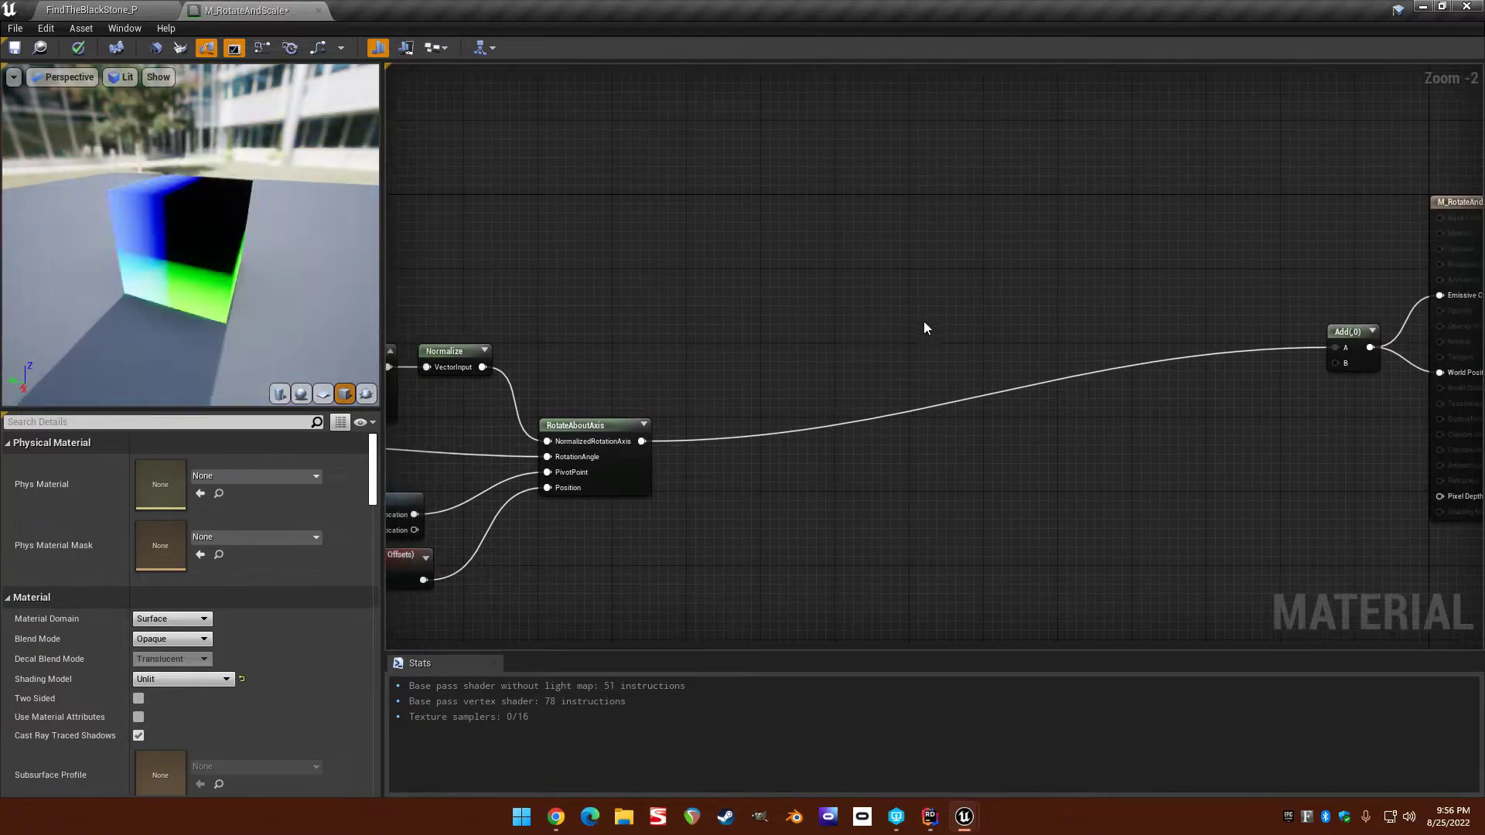
# Add a three-component vector constant in the free space above the RotateAboutAxis wire and set it to 0,0,250.
pyautogui.click(827, 156)
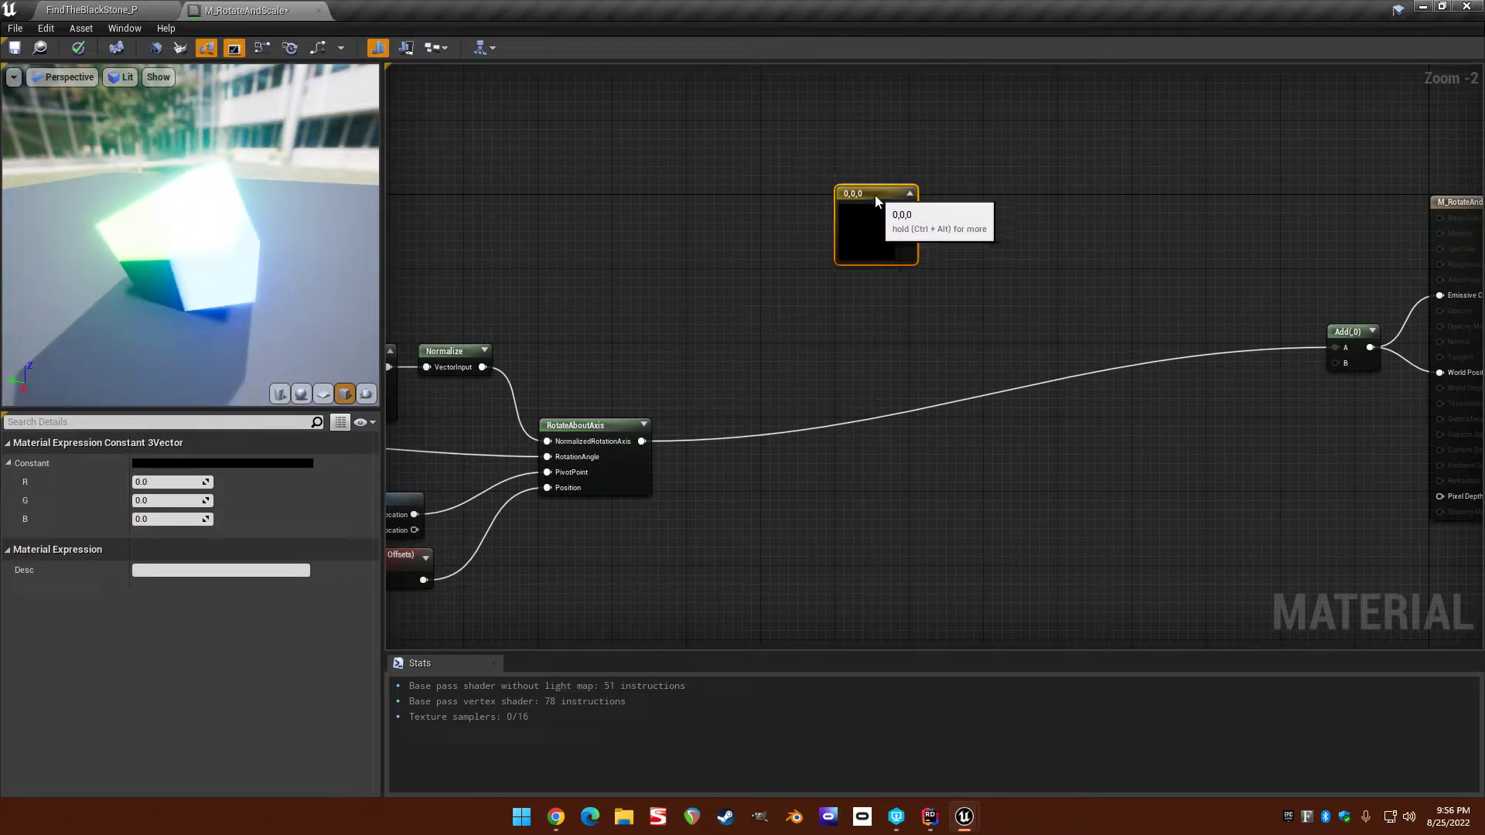
pyautogui.click(147, 519)
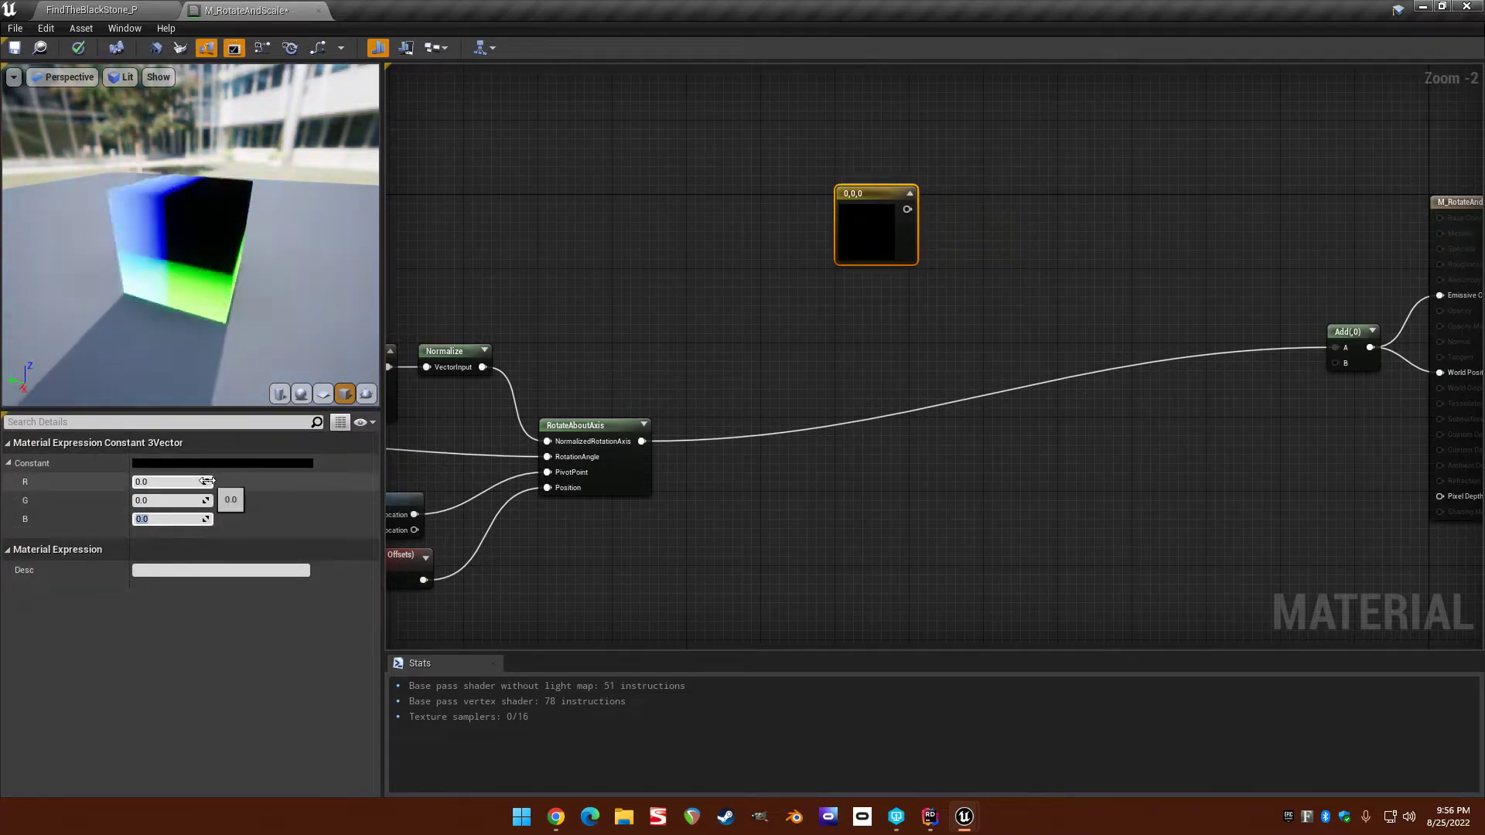
pyautogui.write('250')
pyautogui.press('Return')
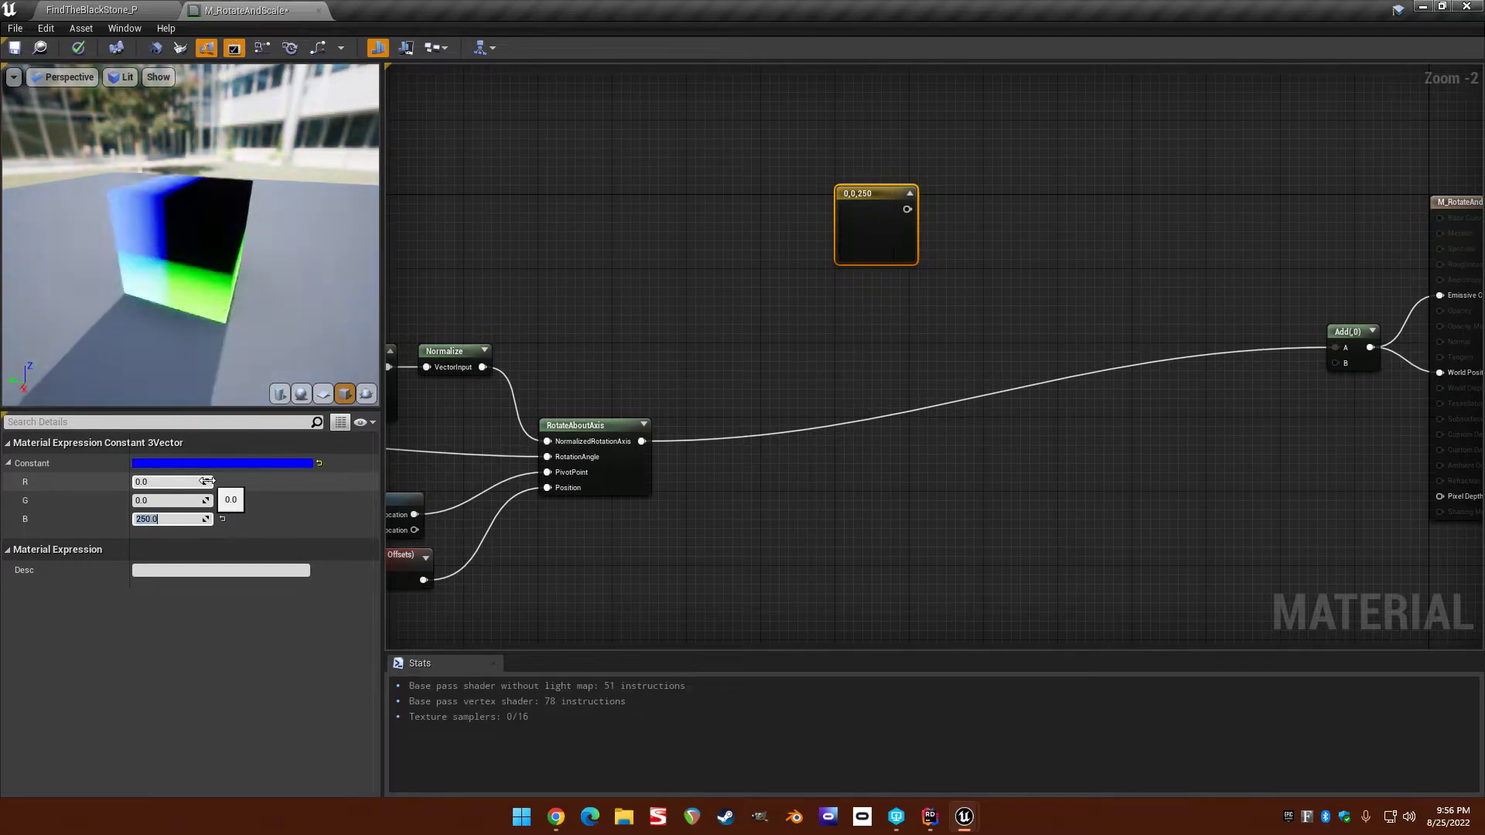
pyautogui.click(833, 353)
# Add the 0,0,250 constant to the RotateAboutAxis output through a new Add node and feed the sum into the final Add node.
pyautogui.moveTo(904, 210); pyautogui.dragTo(985, 258)
pyautogui.write('add')
pyautogui.press('Return')
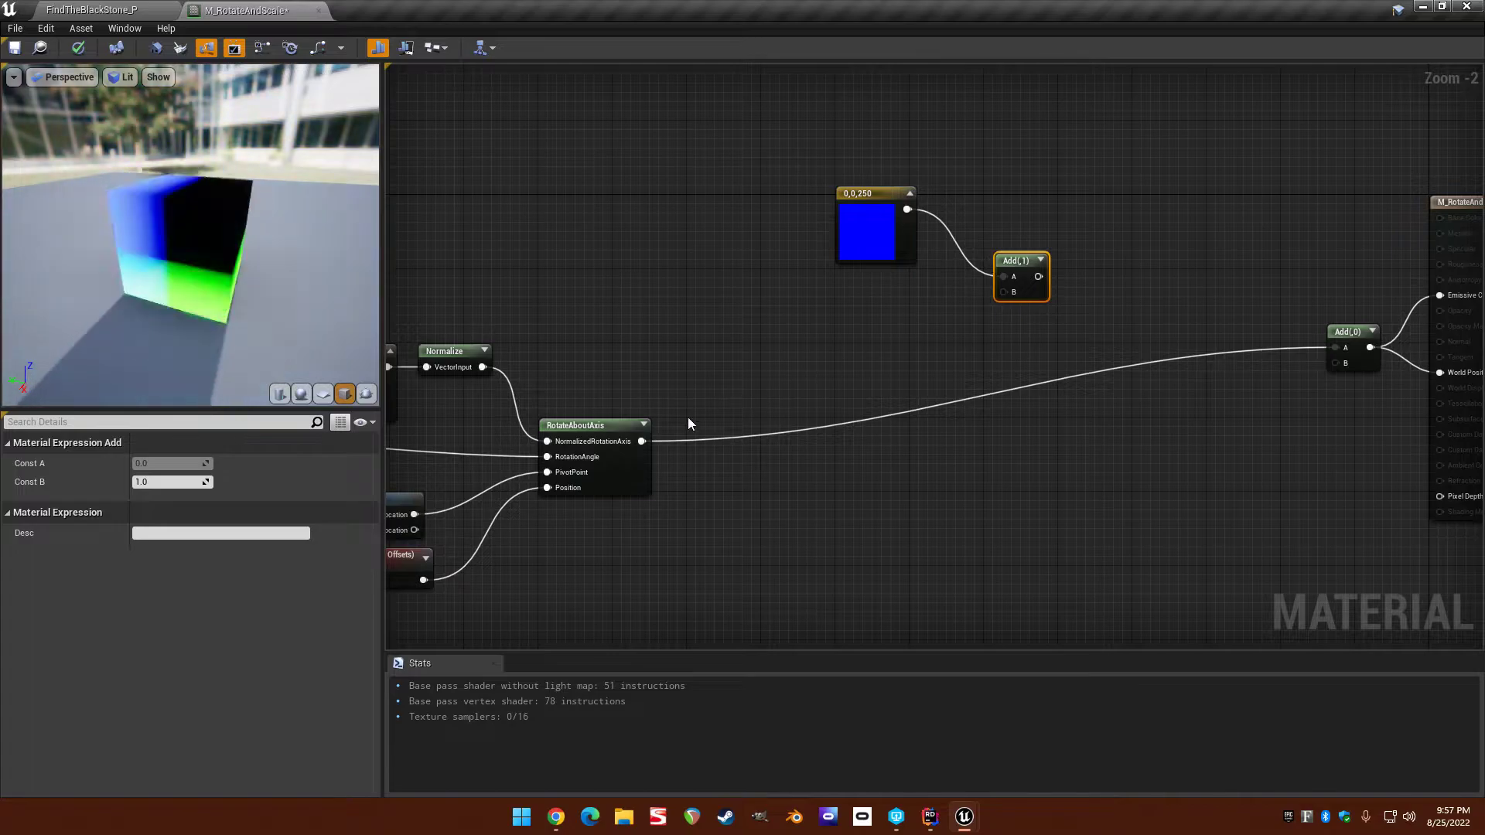
pyautogui.moveTo(642, 440); pyautogui.dragTo(1334, 350)
pyautogui.moveTo(1055, 400); pyautogui.dragTo(1077, 368, button='right')
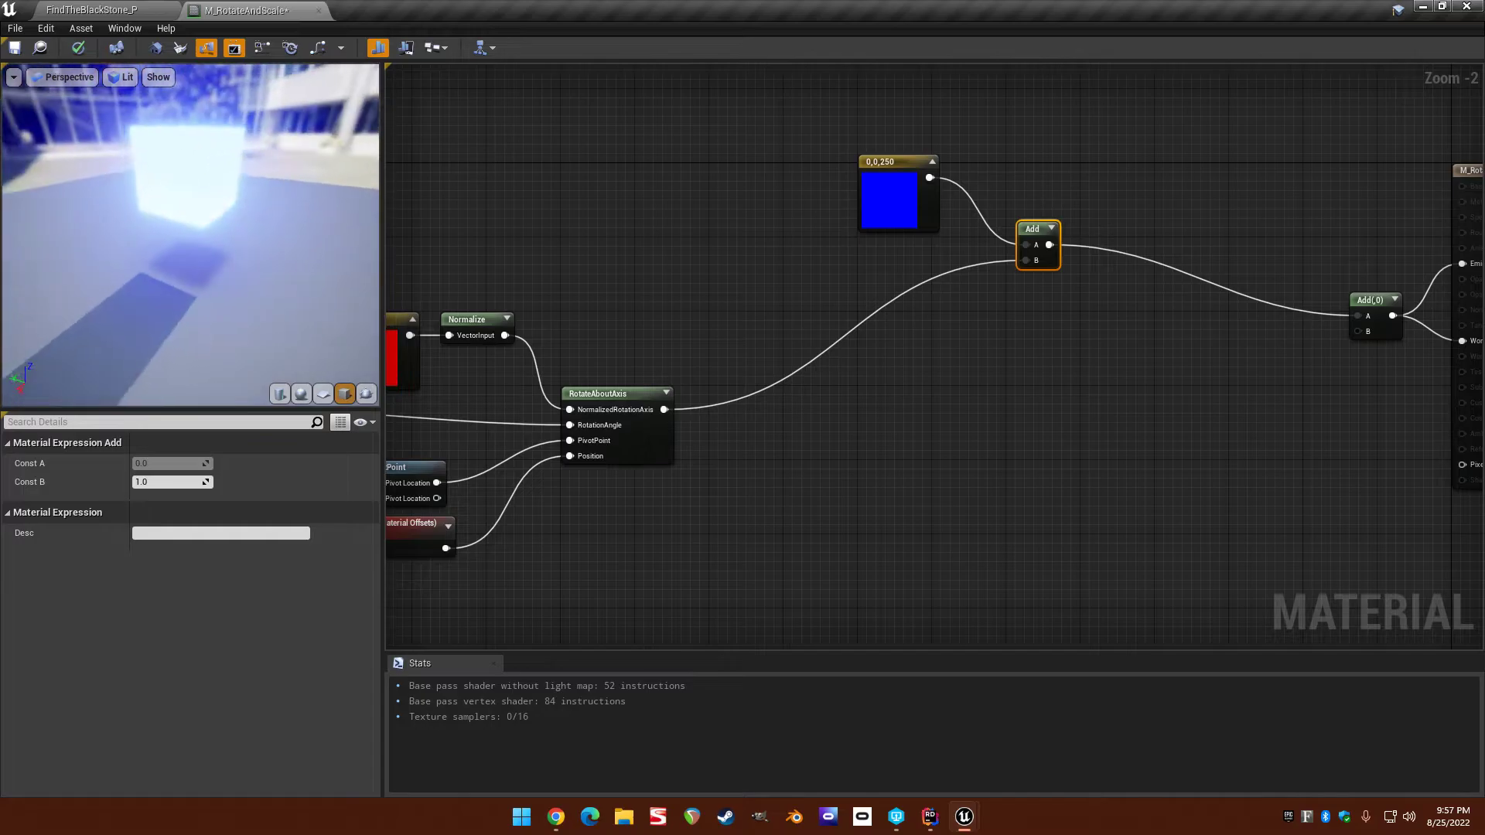
# Reconnect the RotateAboutAxis output directly to input A of the final Add node, bypassing the translation Add node.
pyautogui.moveTo(565, 361); pyautogui.dragTo(736, 372, button='right')
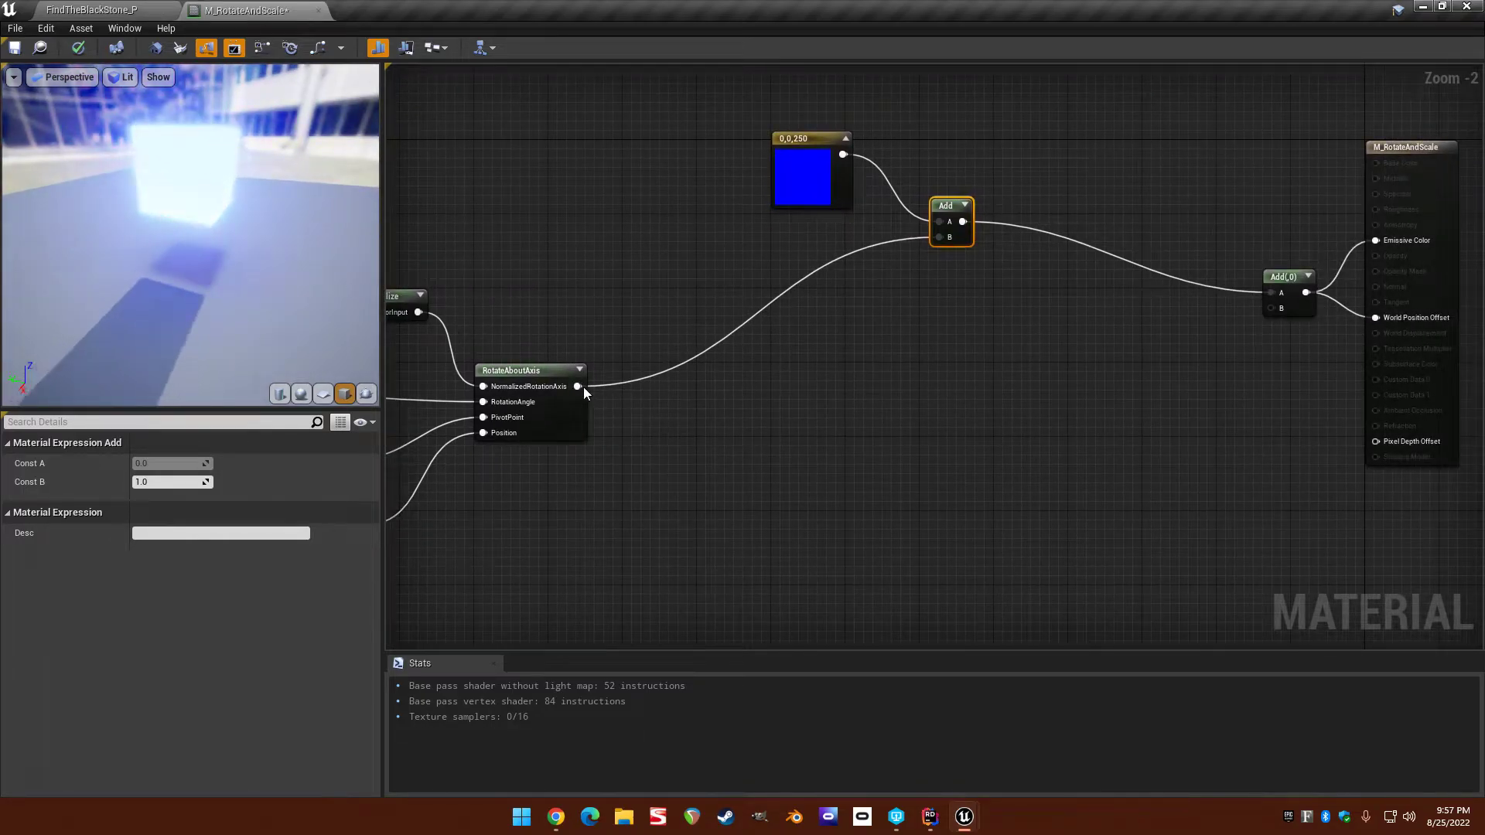
pyautogui.moveTo(578, 386); pyautogui.dragTo(1270, 293)
pyautogui.moveTo(1234, 283); pyautogui.dragTo(1198, 303, button='right')
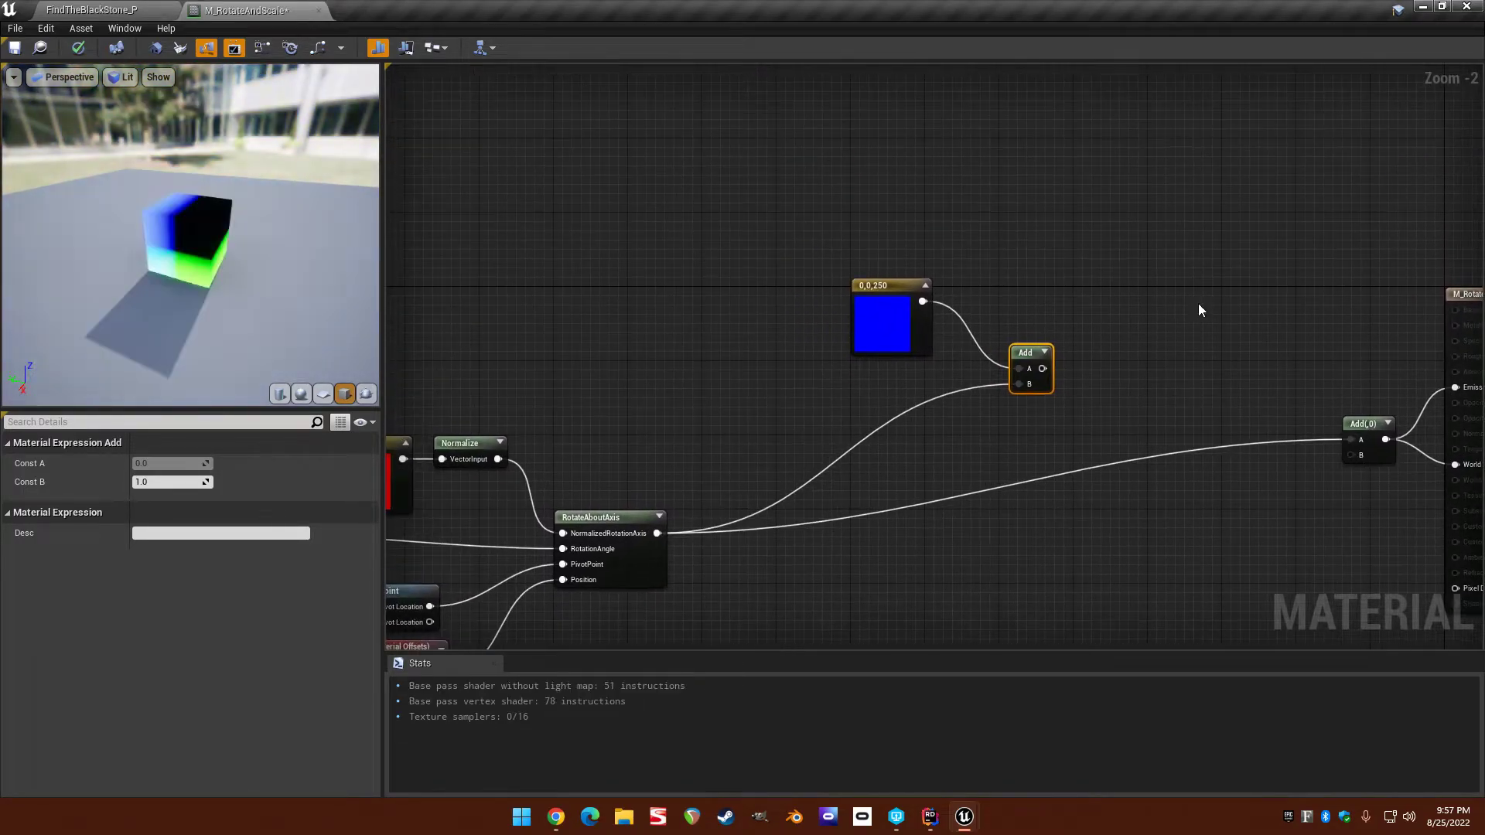
# Wrap the 0,0,250 constant and its Add node in a comment titled "Translate WPO" and move the group up, clear of the main wire.
pyautogui.moveTo(1039, 416); pyautogui.dragTo(1044, 416)
pyautogui.press('c')
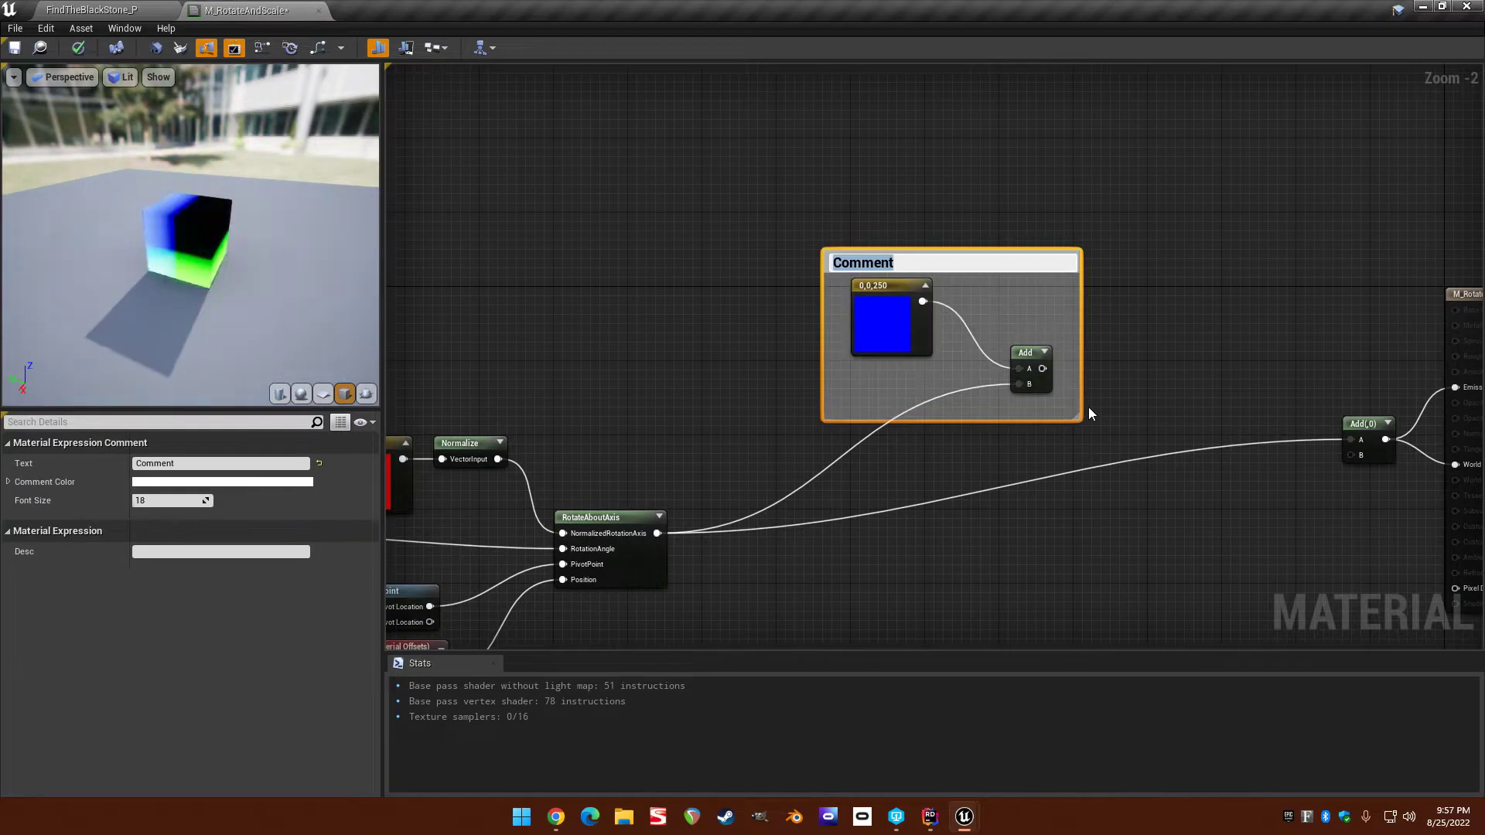
pyautogui.write('Translate WPO')
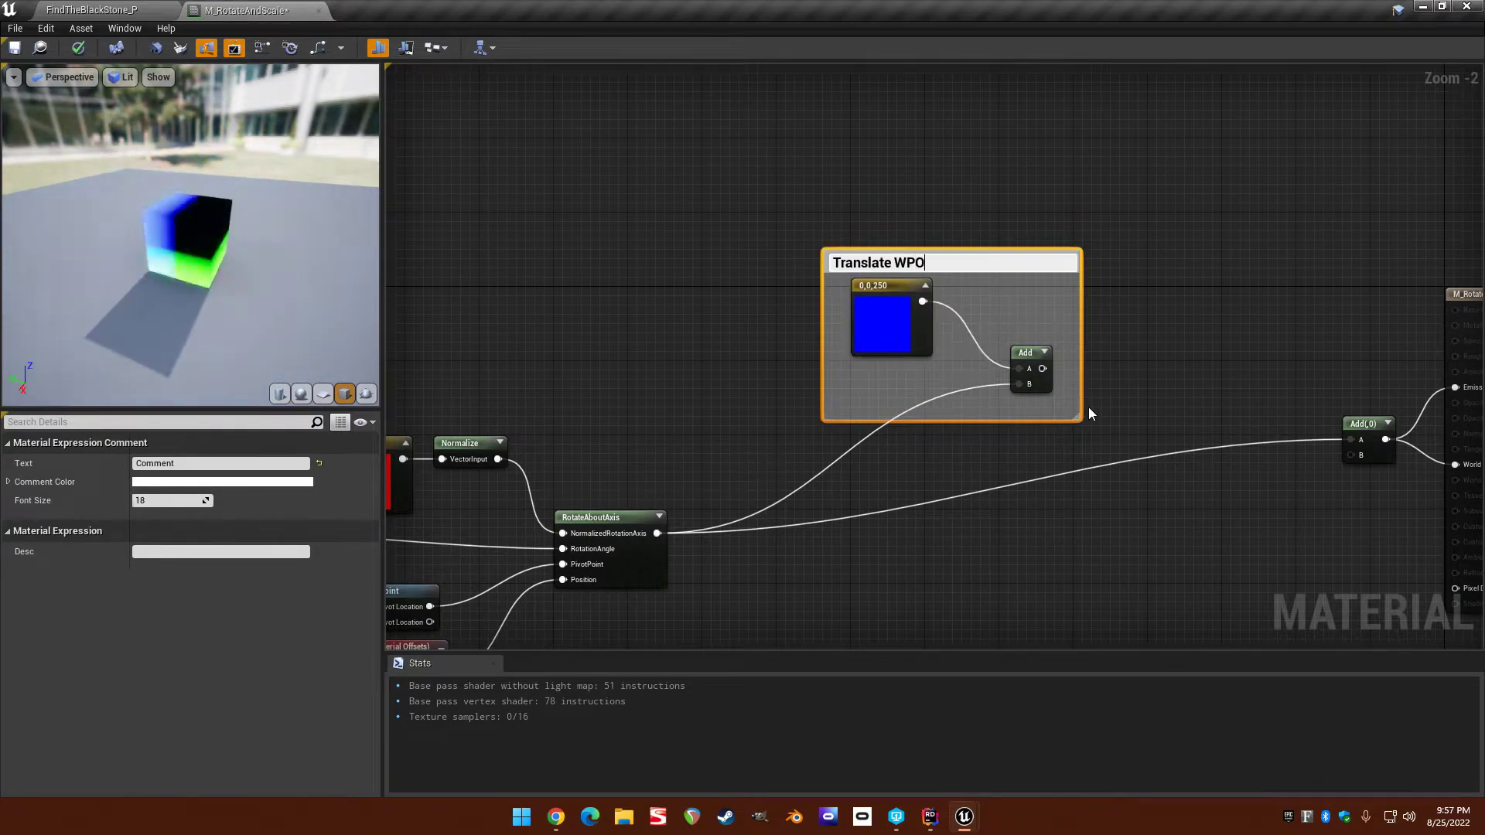
pyautogui.press('Return')
pyautogui.moveTo(944, 255); pyautogui.dragTo(948, 154)
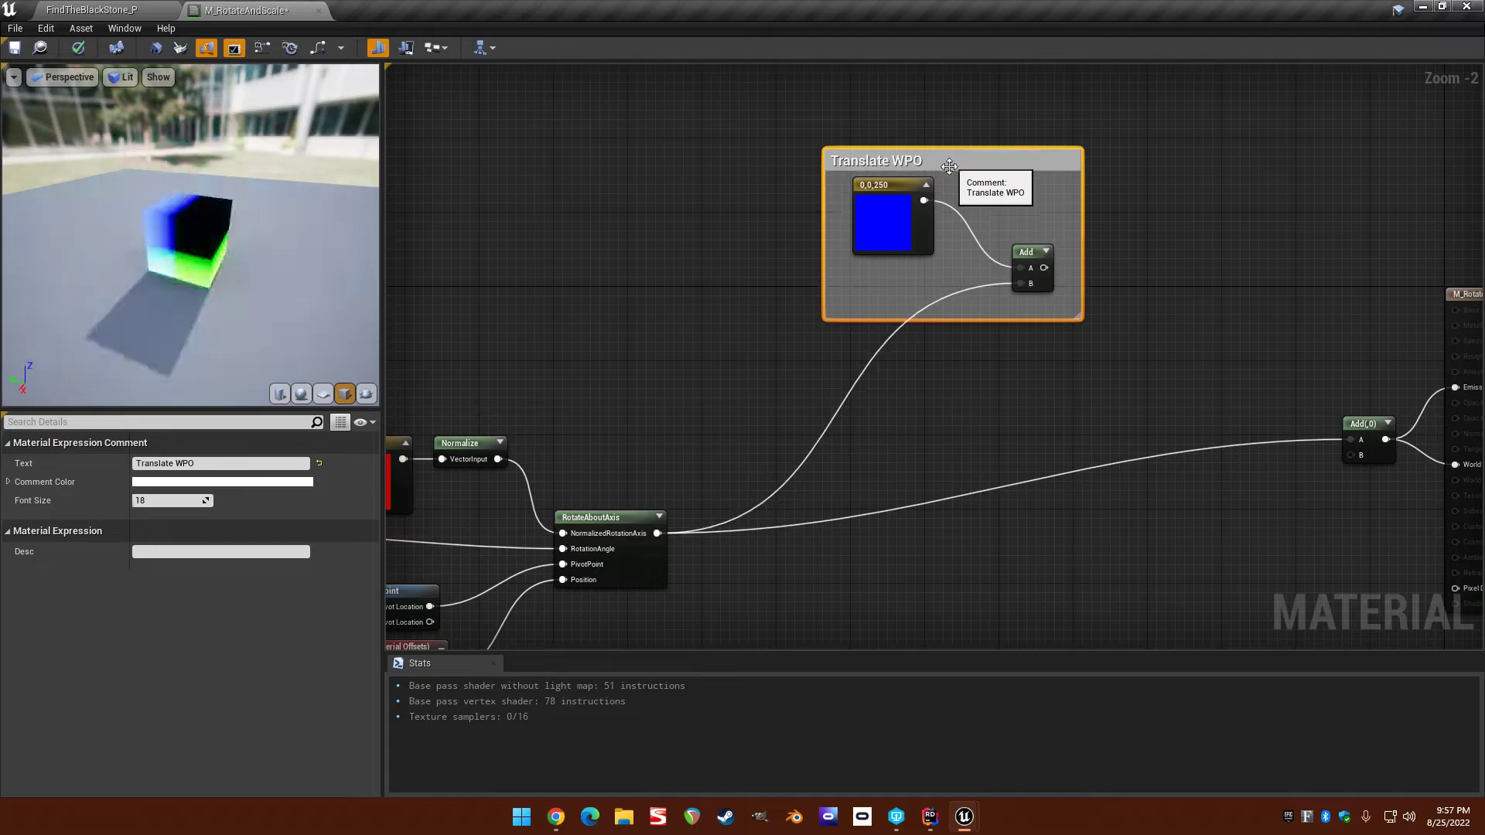
# Move the Time, Multiply, Sine, Add and Divide chain farther left of the rotation nodes.
pyautogui.moveTo(817, 452); pyautogui.dragTo(886, 211, button='right')
pyautogui.scroll(-1, 851, 214)
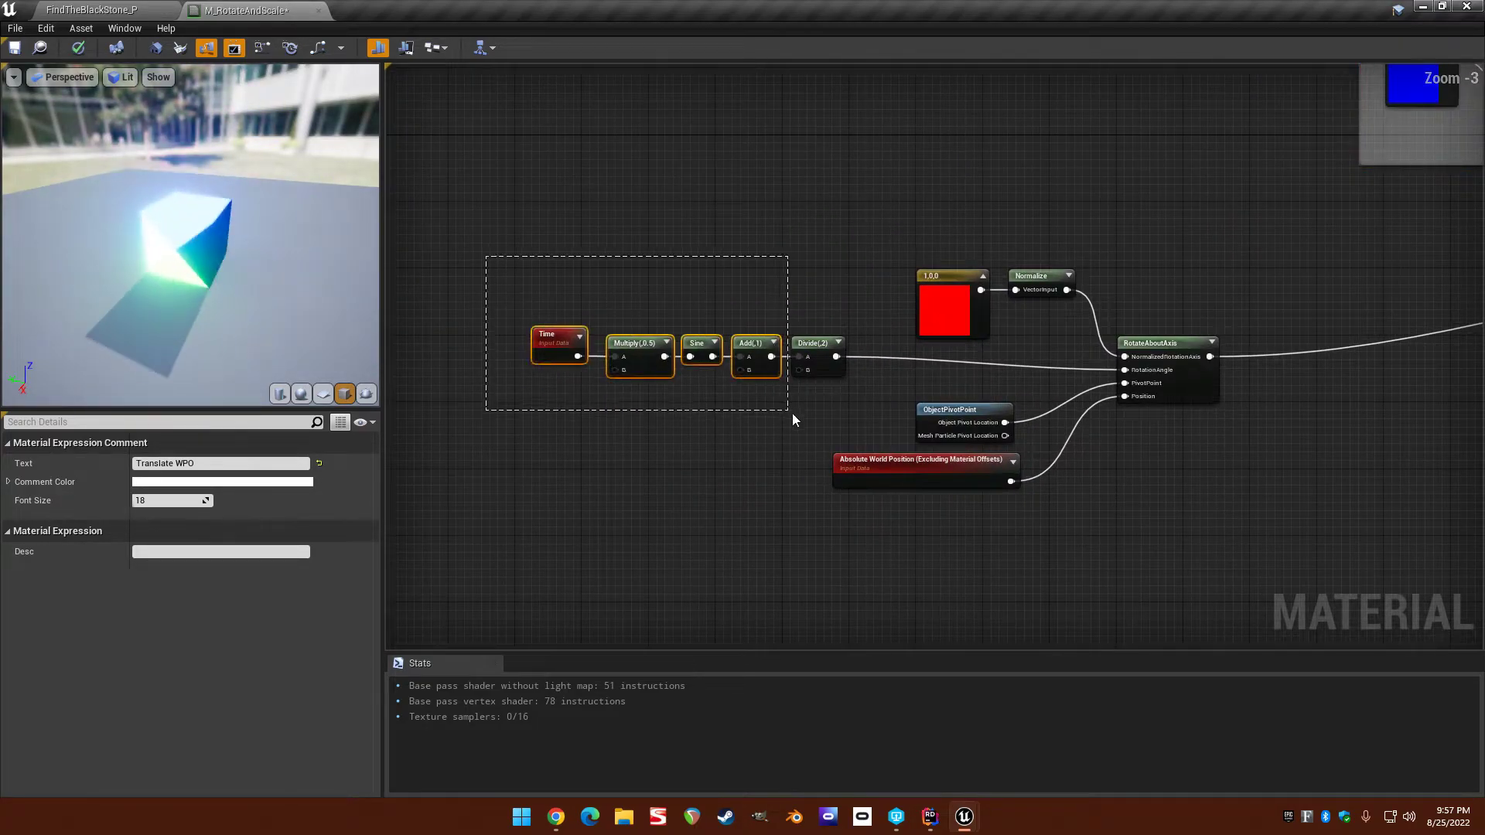
pyautogui.moveTo(791, 420); pyautogui.dragTo(801, 419)
pyautogui.moveTo(812, 354); pyautogui.dragTo(633, 345)
# Wrap the axis constant, Normalize, ObjectPivotPoint, Absolute World Position and RotateAboutAxis nodes in a comment titled "Rotate WPO" and shift the group slightly up and left.
pyautogui.moveTo(707, 192); pyautogui.dragTo(1217, 544)
pyautogui.press('c')
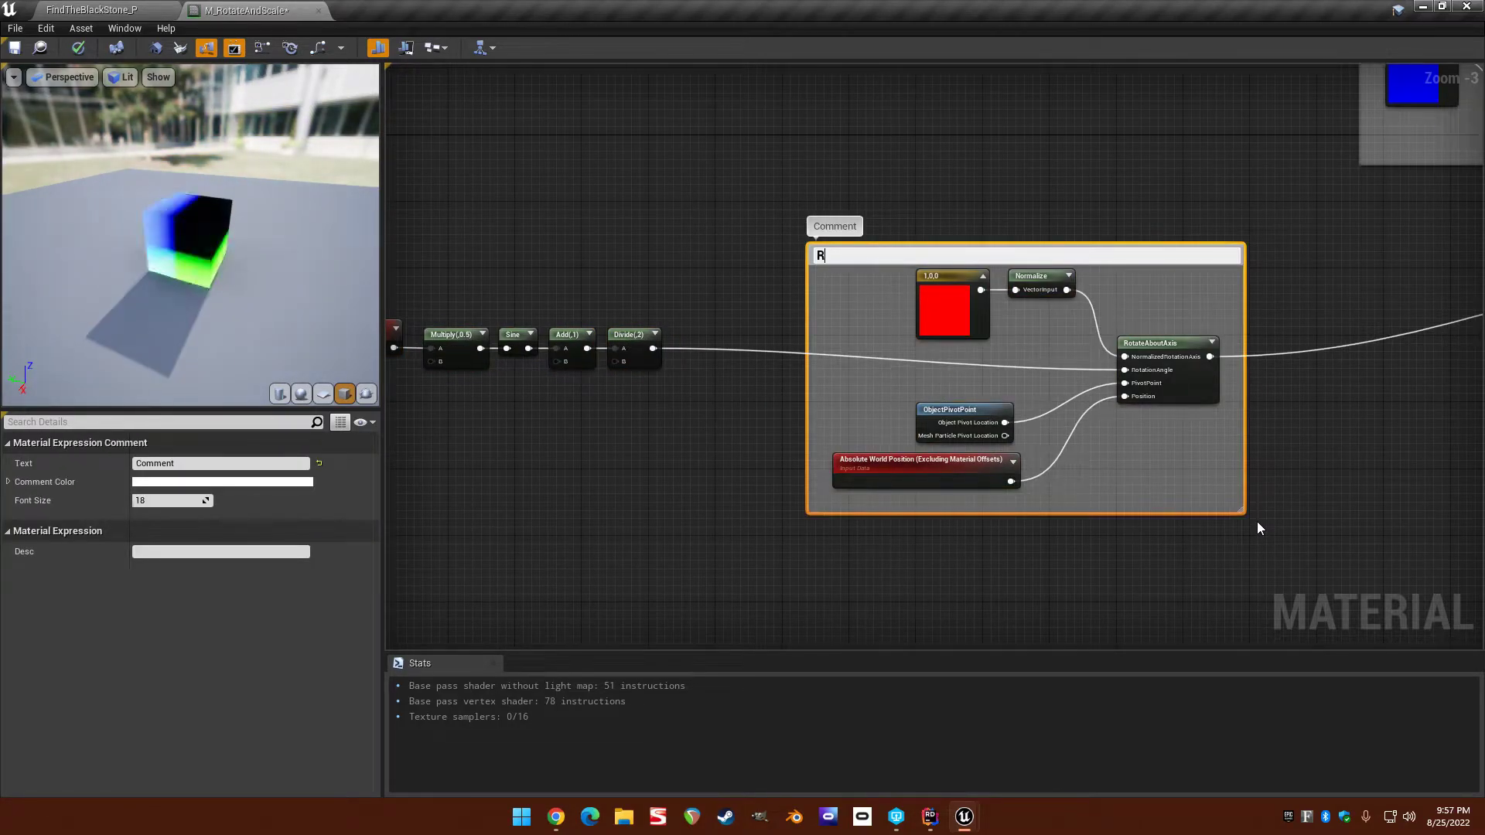
pyautogui.press('Return')
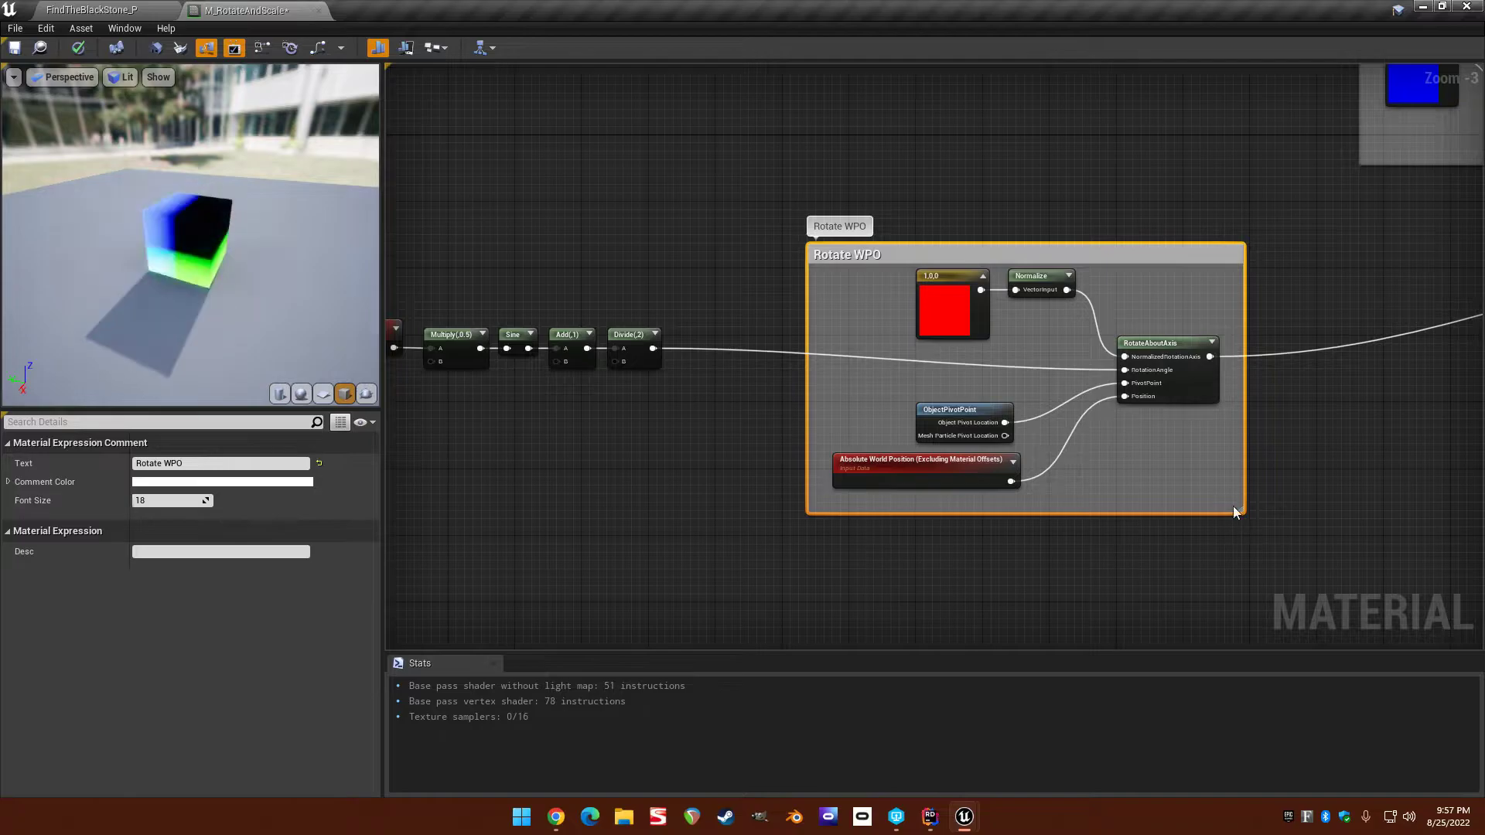
pyautogui.moveTo(1232, 505); pyautogui.dragTo(774, 458, button='right')
pyautogui.moveTo(707, 331); pyautogui.dragTo(1033, 277, button='right')
pyautogui.moveTo(764, 131); pyautogui.dragTo(814, 147, button='right')
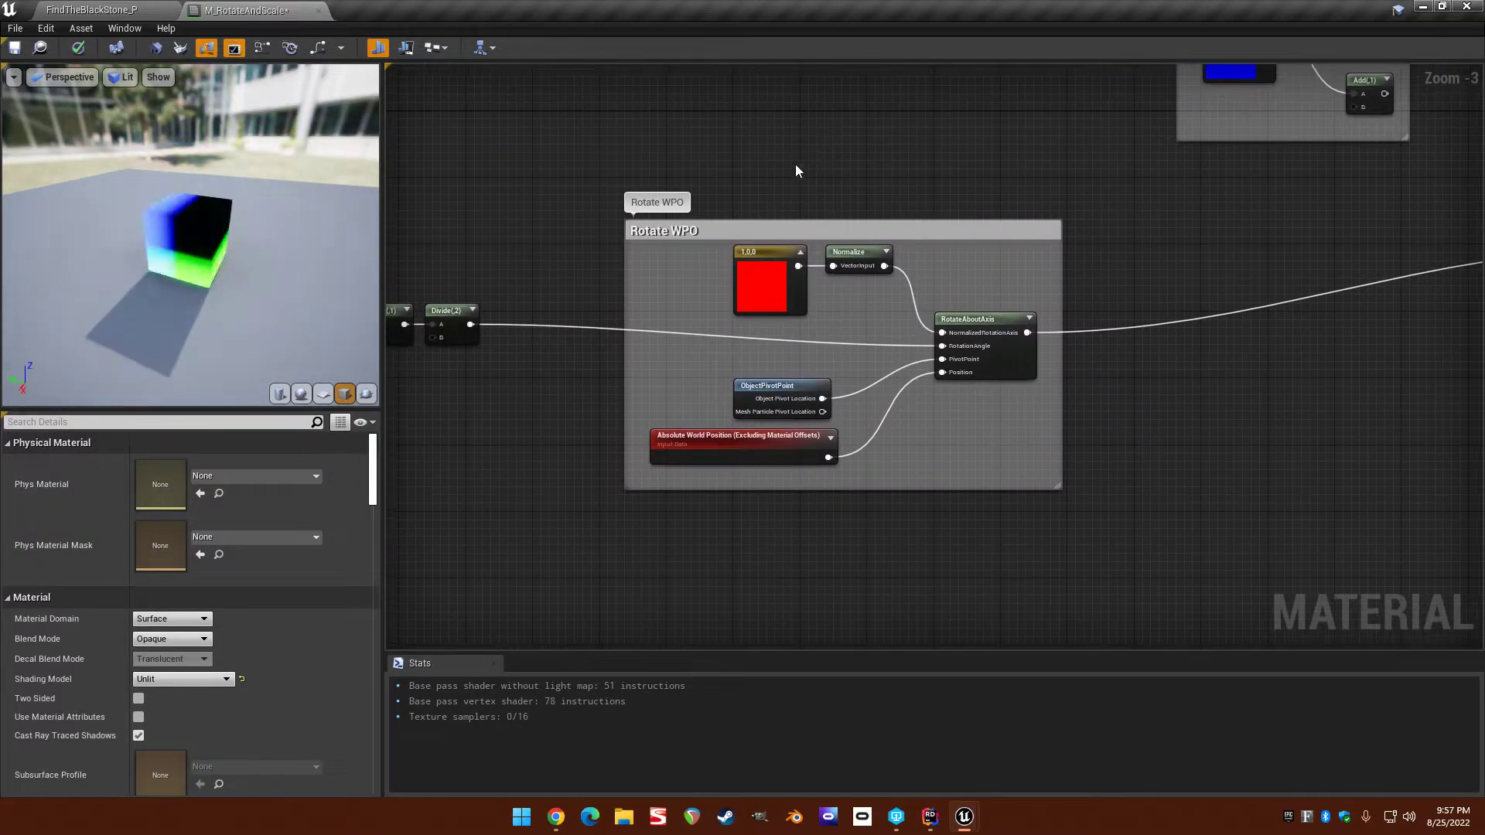
pyautogui.moveTo(756, 231); pyautogui.dragTo(730, 187)
pyautogui.click(804, 128)
pyautogui.moveTo(807, 127); pyautogui.dragTo(754, 148, button='right')
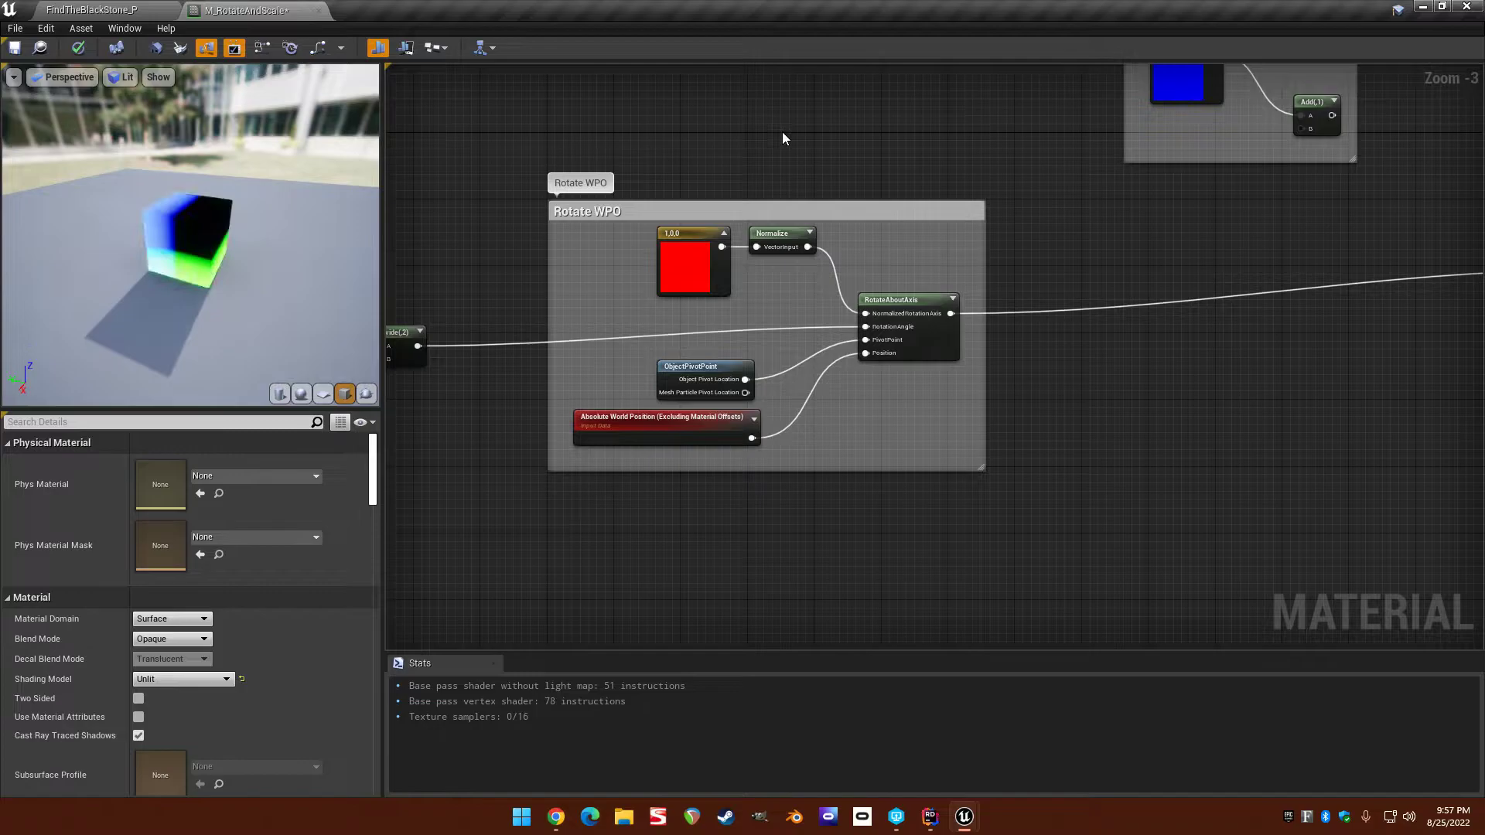
# Duplicate the Rotate WPO comment group with all its nodes and place the copy directly below the original.
pyautogui.moveTo(653, 165); pyautogui.dragTo(731, 153, button='right')
pyautogui.moveTo(563, 150); pyautogui.dragTo(1051, 458)
pyautogui.hotkey('ctrl', 'c')
pyautogui.hotkey('ctrl', 'v')
pyautogui.moveTo(1162, 429); pyautogui.dragTo(1189, 194, button='right')
pyautogui.moveTo(1189, 195); pyautogui.dragTo(815, 262)
pyautogui.moveTo(1096, 262); pyautogui.dragTo(1128, 353, button='right')
# Set the axis vector constant in the copied Rotate WPO group to 0,1,0.
pyautogui.click(842, 391)
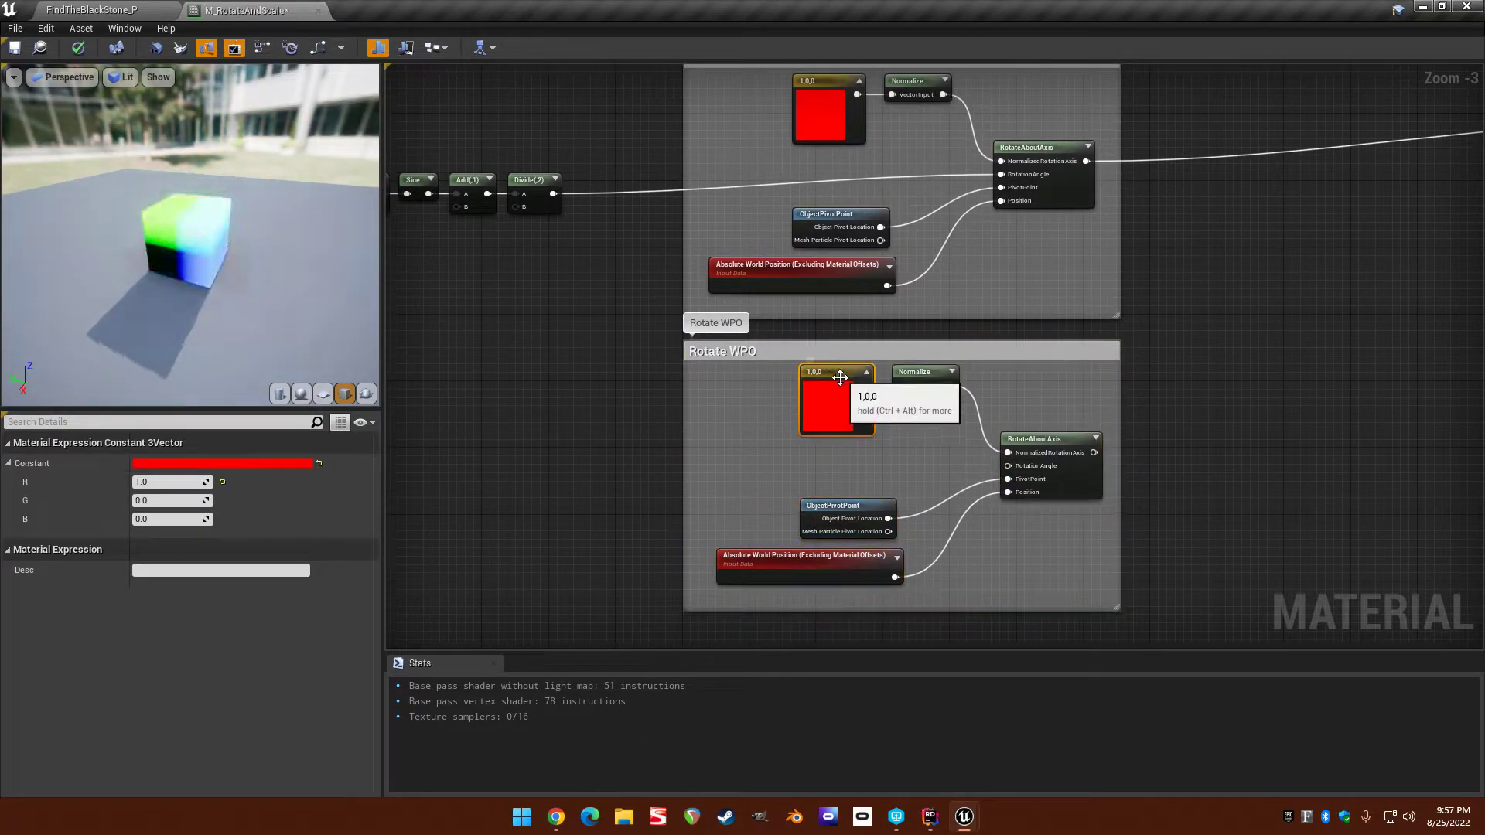
pyautogui.click(162, 499)
pyautogui.write('1')
pyautogui.press('Return')
pyautogui.click(172, 481)
pyautogui.write('0')
pyautogui.press('Return')
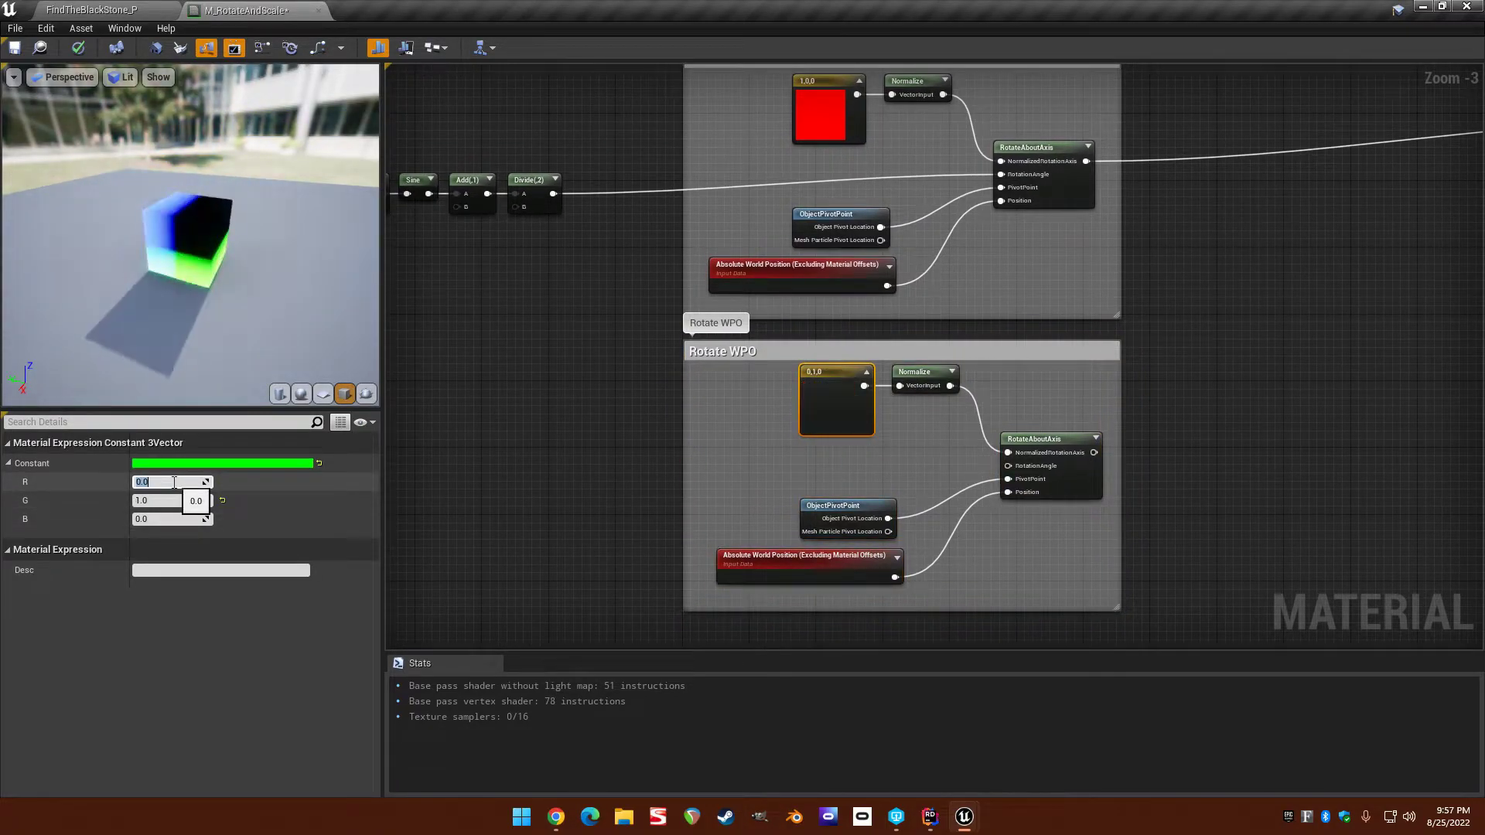
# Connect the copied RotateAboutAxis output to input A of the final Add node.
pyautogui.moveTo(1064, 307); pyautogui.dragTo(795, 443, button='right')
pyautogui.scroll(-1, 784, 363)
pyautogui.moveTo(795, 519); pyautogui.dragTo(1277, 273)
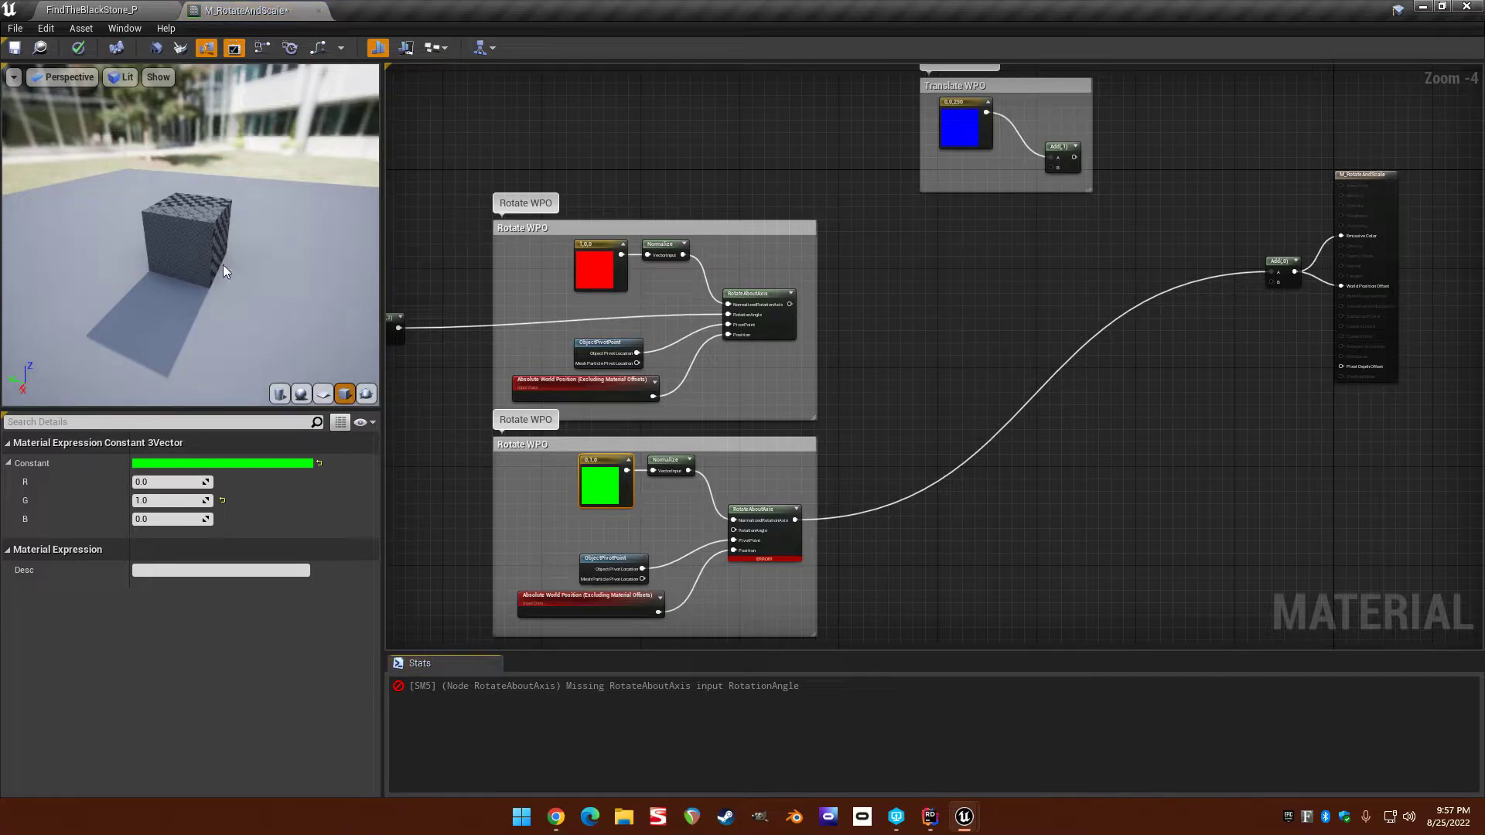
# Connect the Divide output to the RotationAngle input of the copied RotateAboutAxis node.
pyautogui.moveTo(809, 504); pyautogui.dragTo(948, 433, button='right')
pyautogui.scroll(1, 744, 401)
pyautogui.scroll(1, 741, 415)
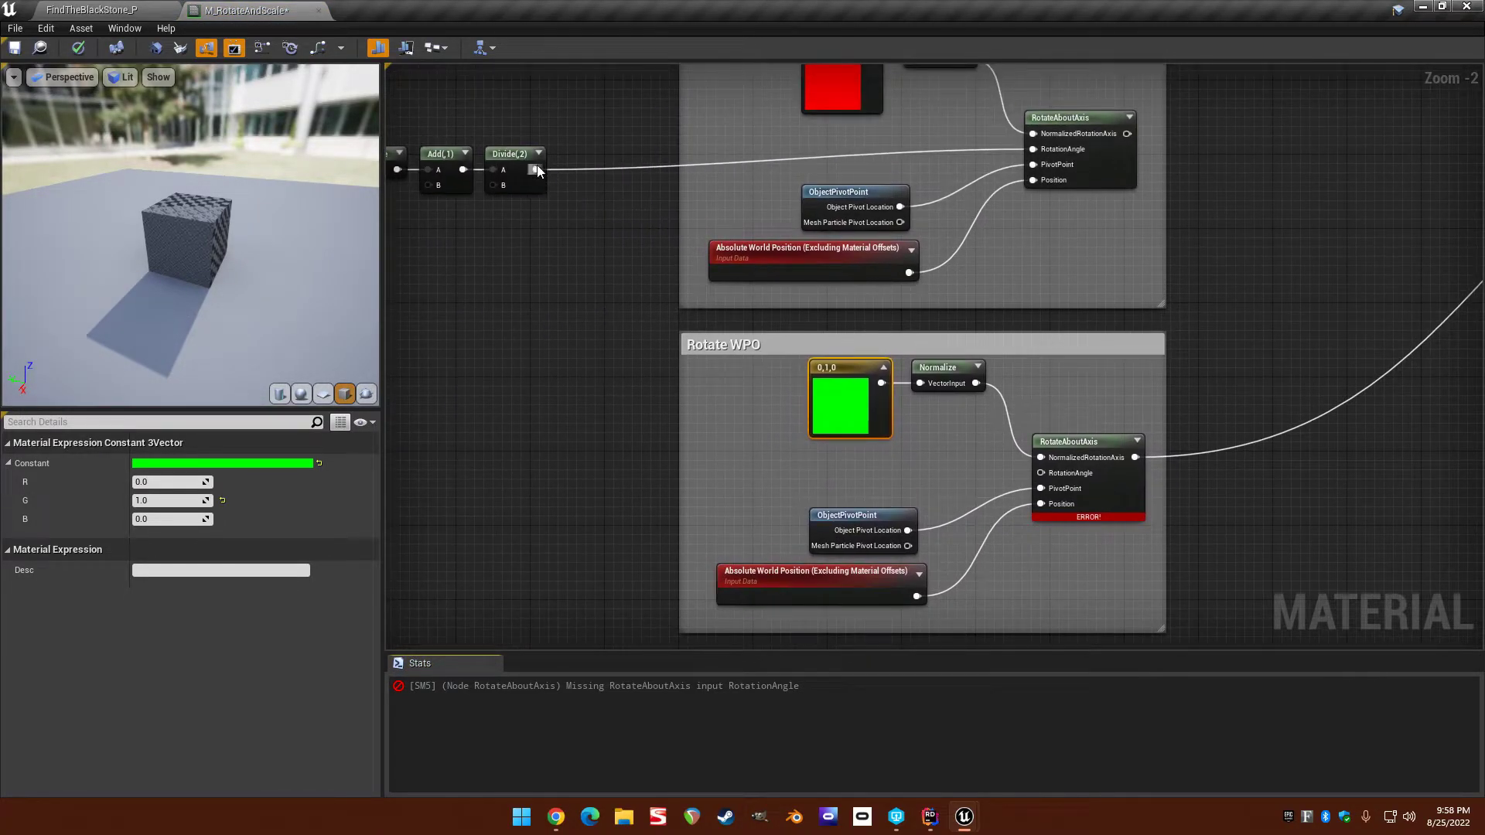
pyautogui.moveTo(977, 438); pyautogui.dragTo(1042, 472)
# Combine the outputs of both RotateAboutAxis nodes in a new Add node, the original in A and the copy in B.
pyautogui.moveTo(1194, 274)
pyautogui.mouseDown(button='right')
pyautogui.moveTo(958, 299)
pyautogui.moveTo(887, 258)
pyautogui.moveTo(908, 309)
pyautogui.mouseUp(button='right')
pyautogui.moveTo(1021, 251)
pyautogui.mouseDown(button='right')
pyautogui.moveTo(779, 286)
pyautogui.moveTo(881, 247)
pyautogui.mouseUp(button='right')
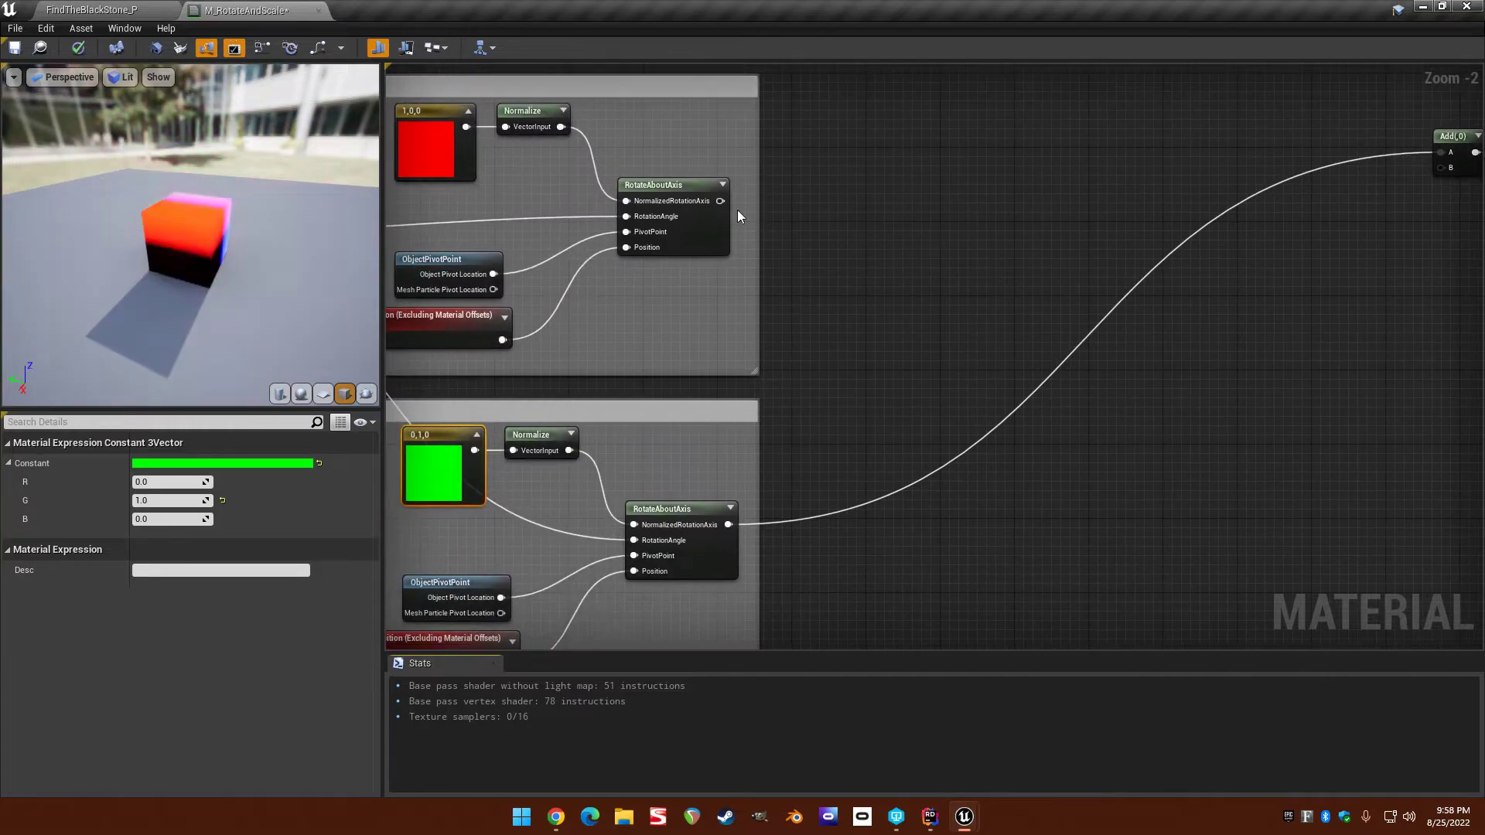
pyautogui.moveTo(719, 201); pyautogui.dragTo(898, 282)
pyautogui.write('add')
pyautogui.press('Return')
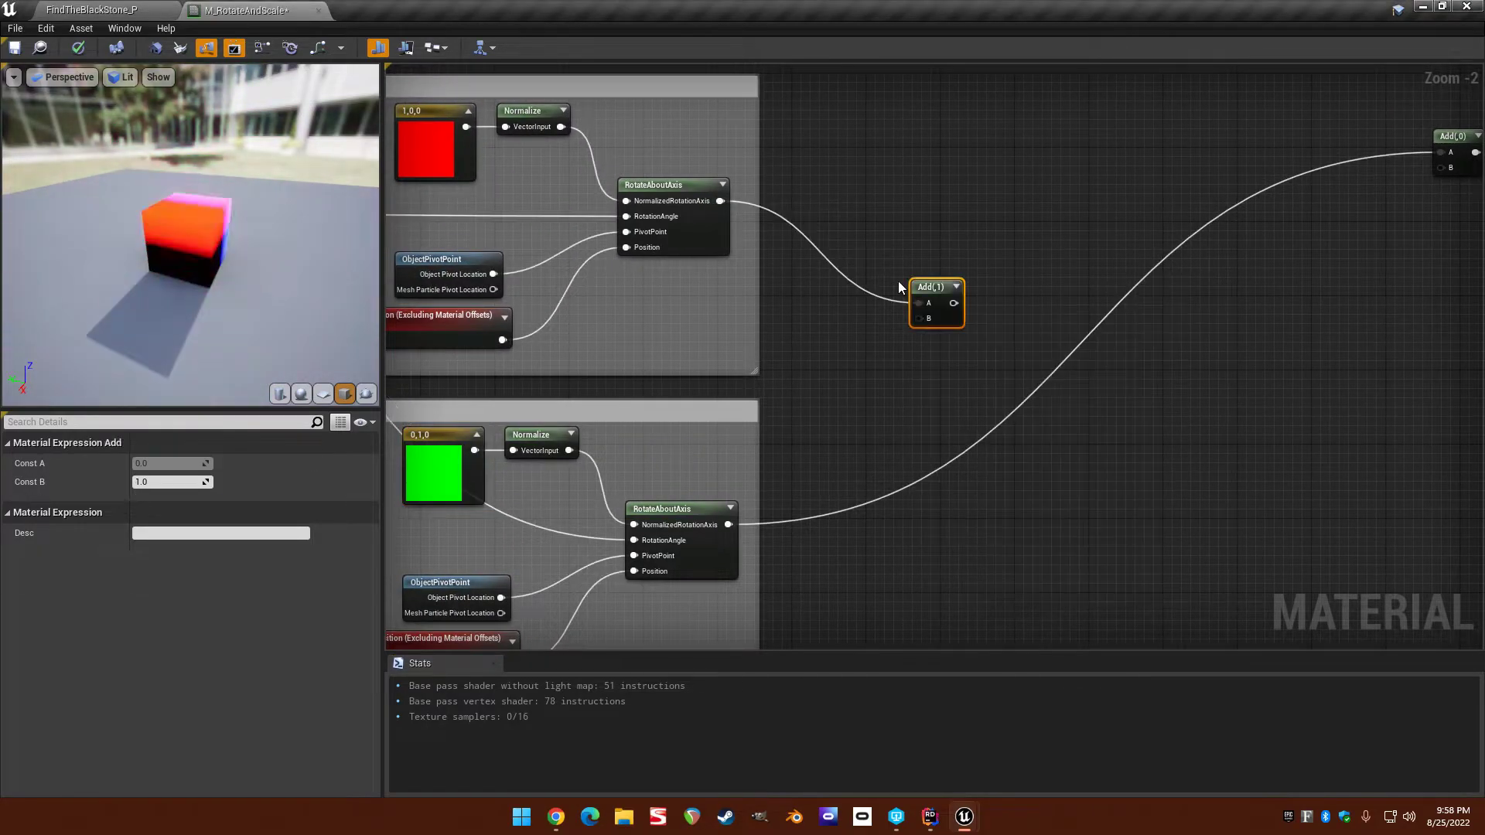
pyautogui.moveTo(729, 523); pyautogui.dragTo(814, 485)
pyautogui.moveTo(923, 320); pyautogui.dragTo(923, 321)
# Feed the combined rotation Add node into input A of the final Add node.
pyautogui.moveTo(923, 320); pyautogui.dragTo(847, 376, button='right')
pyautogui.moveTo(872, 358); pyautogui.dragTo(1283, 245)
pyautogui.moveTo(1367, 207); pyautogui.dragTo(1367, 208)
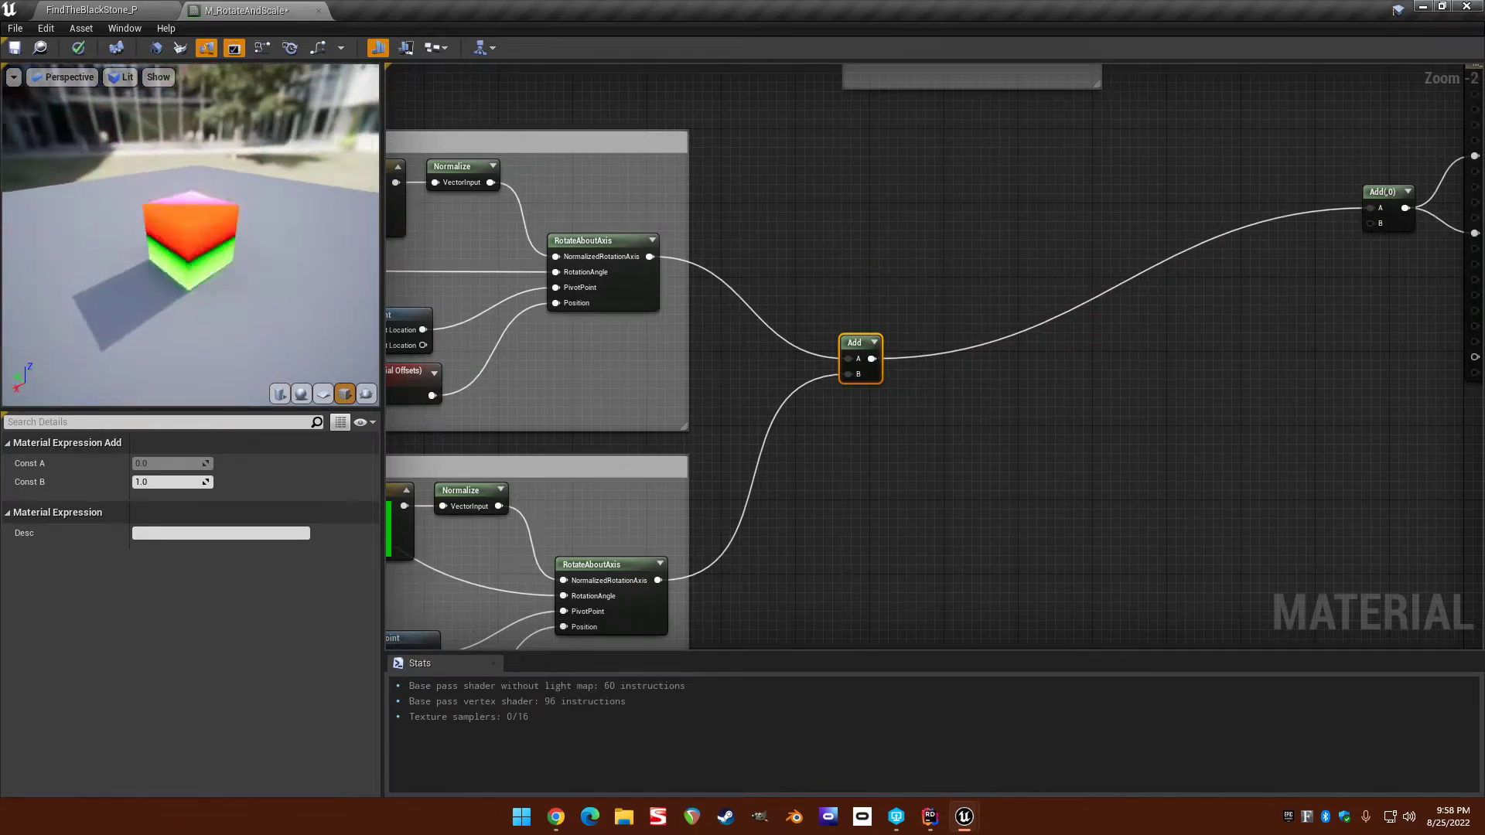
# Delete the Add node that combines the two RotateAboutAxis outputs.
pyautogui.moveTo(805, 244)
pyautogui.mouseDown(button='right')
pyautogui.moveTo(961, 146)
pyautogui.moveTo(848, 221)
pyautogui.mouseUp(button='right')
pyautogui.moveTo(842, 250); pyautogui.dragTo(967, 397)
pyautogui.press('Delete')
# Examine the pivot point, position and angle wiring of the RotateAboutAxis nodes in both Rotate WPO groups.
pyautogui.moveTo(754, 276); pyautogui.dragTo(1033, 279, button='right')
pyautogui.moveTo(889, 306)
pyautogui.mouseDown(button='right')
pyautogui.moveTo(888, 278)
pyautogui.moveTo(883, 313)
pyautogui.mouseUp(button='right')
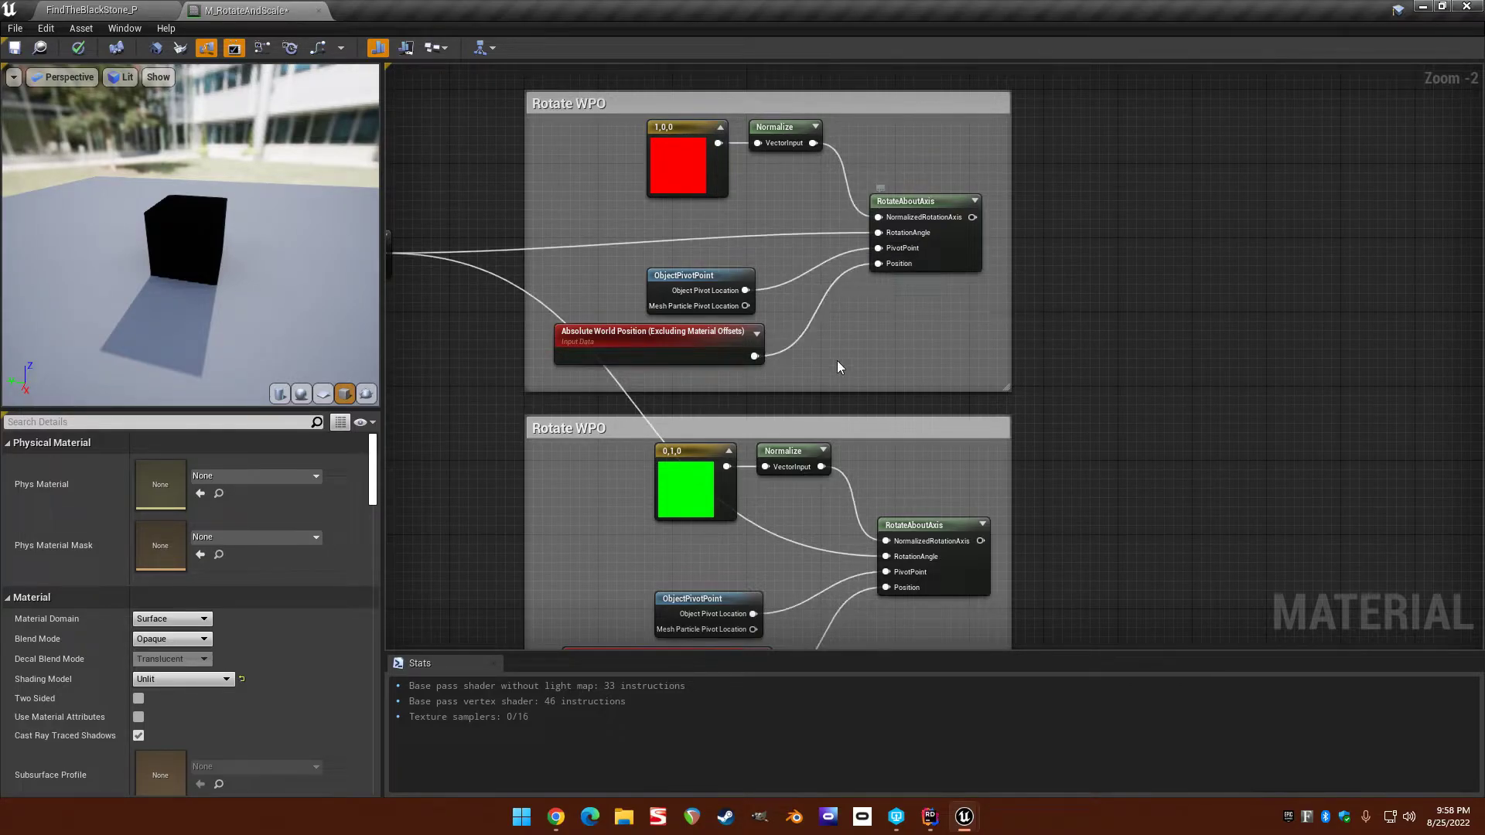
pyautogui.moveTo(836, 360); pyautogui.dragTo(801, 320, button='right')
pyautogui.moveTo(844, 224); pyautogui.dragTo(841, 291, button='right')
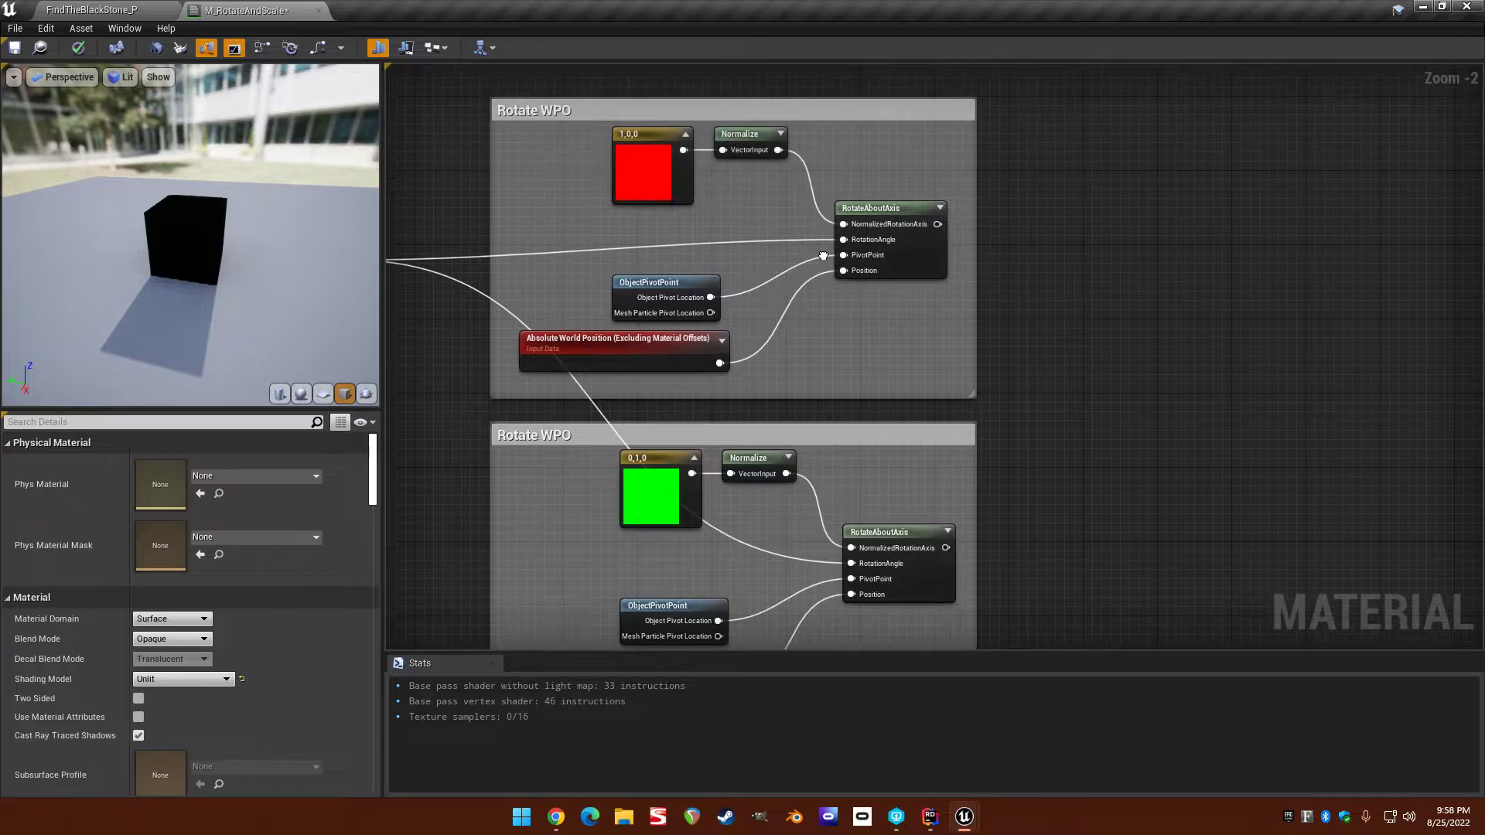
pyautogui.moveTo(831, 435); pyautogui.dragTo(673, 349, button='right')
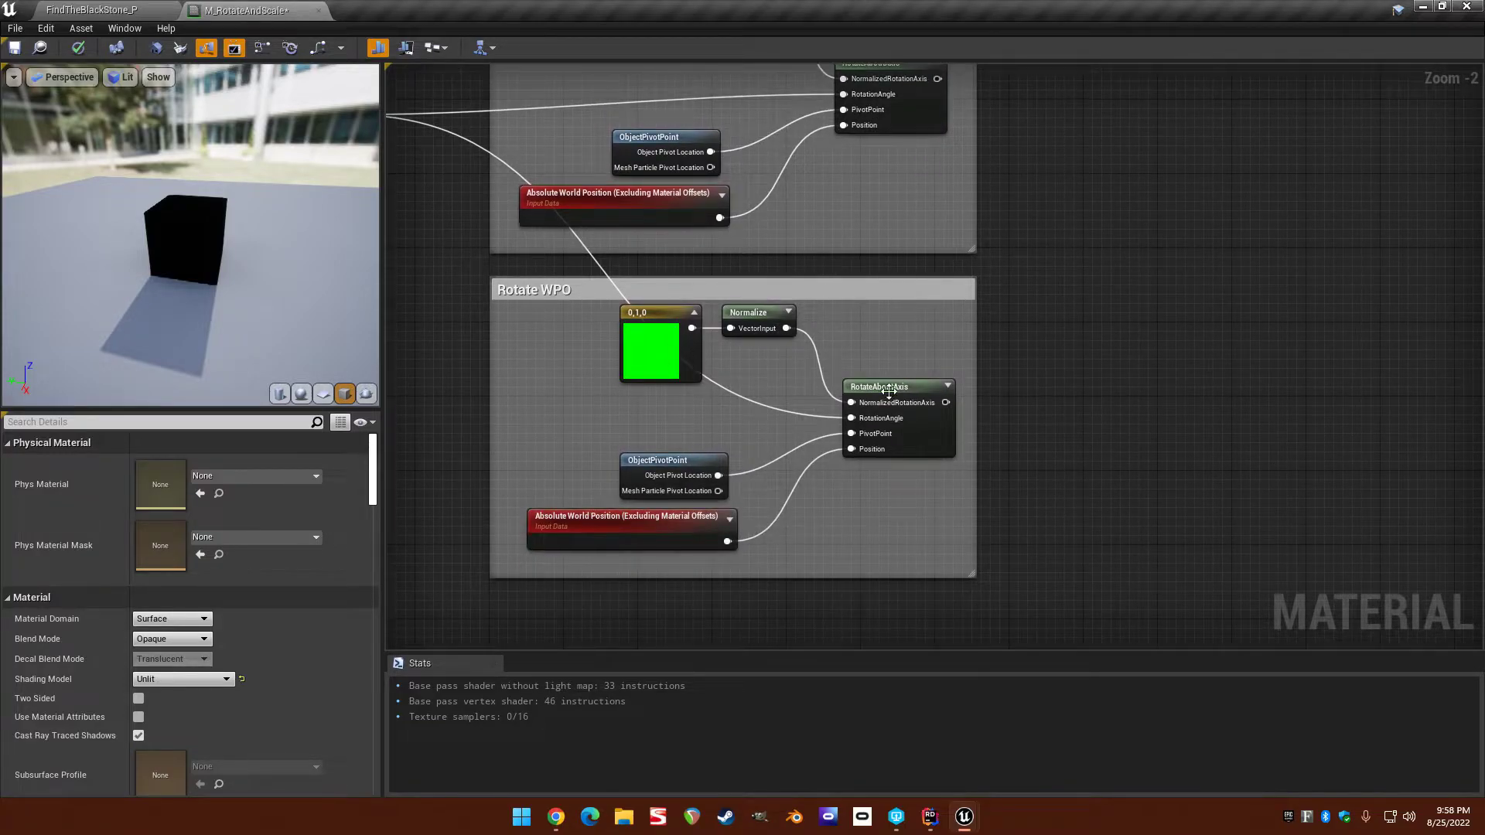
pyautogui.moveTo(863, 266); pyautogui.dragTo(846, 370, button='right')
pyautogui.moveTo(833, 255); pyautogui.dragTo(896, 295, button='right')
# Create a new Add node between the upper Rotate WPO group and the final Add node, with the upper RotateAboutAxis output in A.
pyautogui.moveTo(986, 225); pyautogui.dragTo(1179, 235)
pyautogui.moveTo(1180, 235); pyautogui.dragTo(889, 253, button='right')
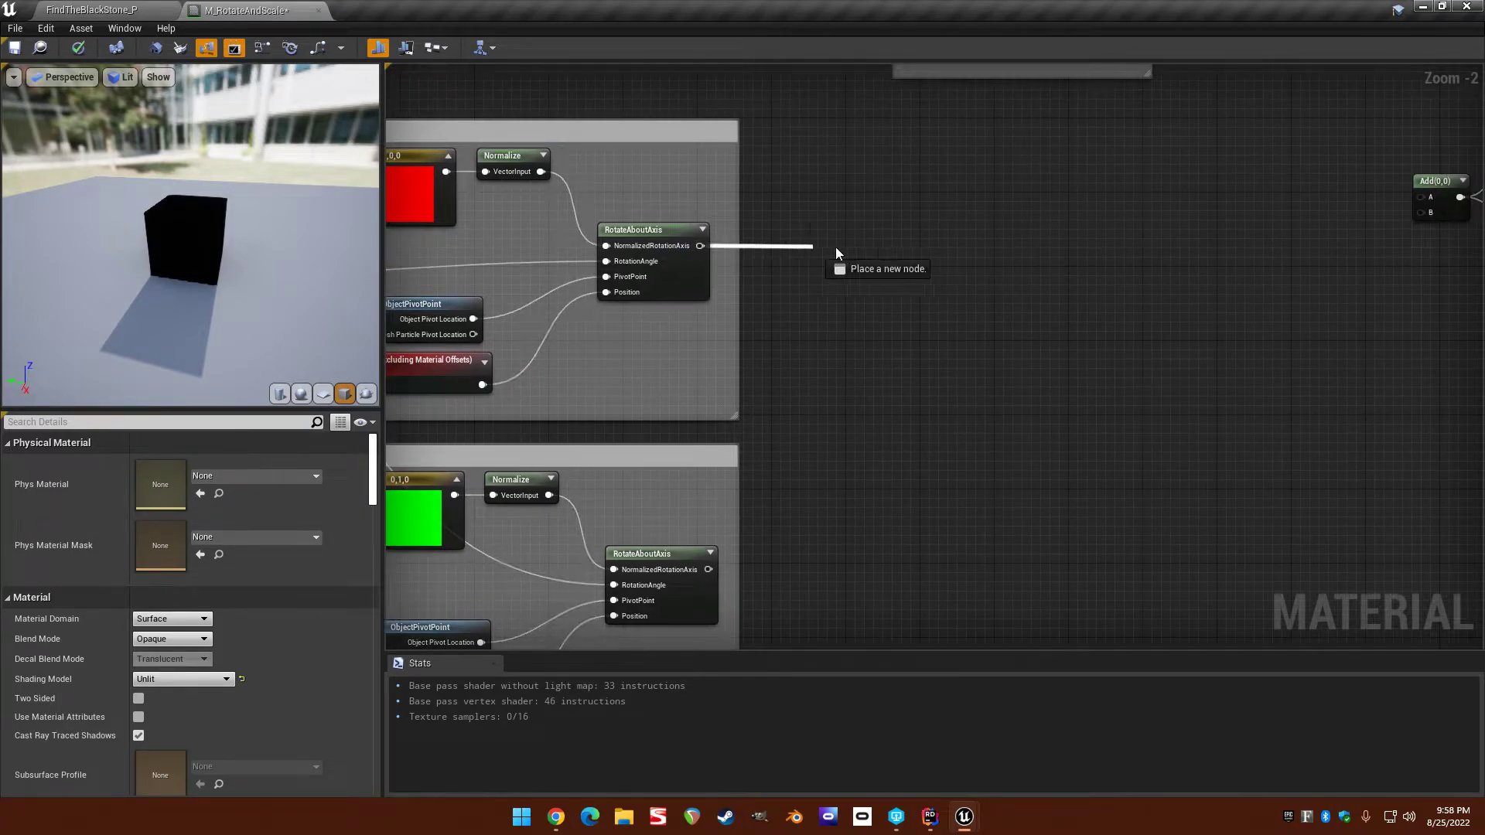
pyautogui.moveTo(835, 249); pyautogui.dragTo(992, 246)
pyautogui.write('add')
pyautogui.press('Return')
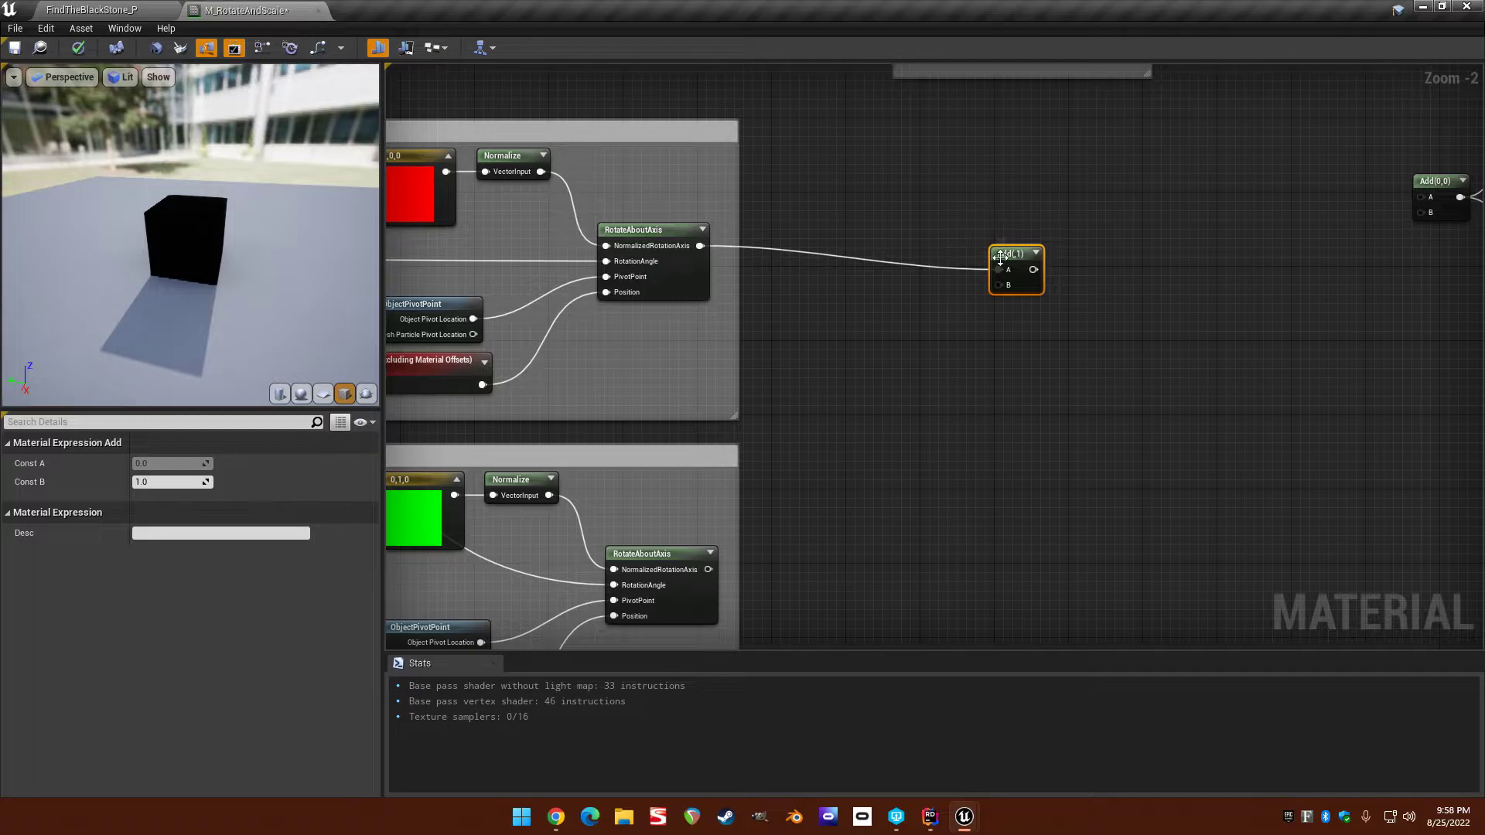
# Create a second Add node beside the upper Rotate WPO group that adds its RotateAboutAxis output and its Absolute World Position.
pyautogui.moveTo(730, 308); pyautogui.dragTo(935, 178, button='right')
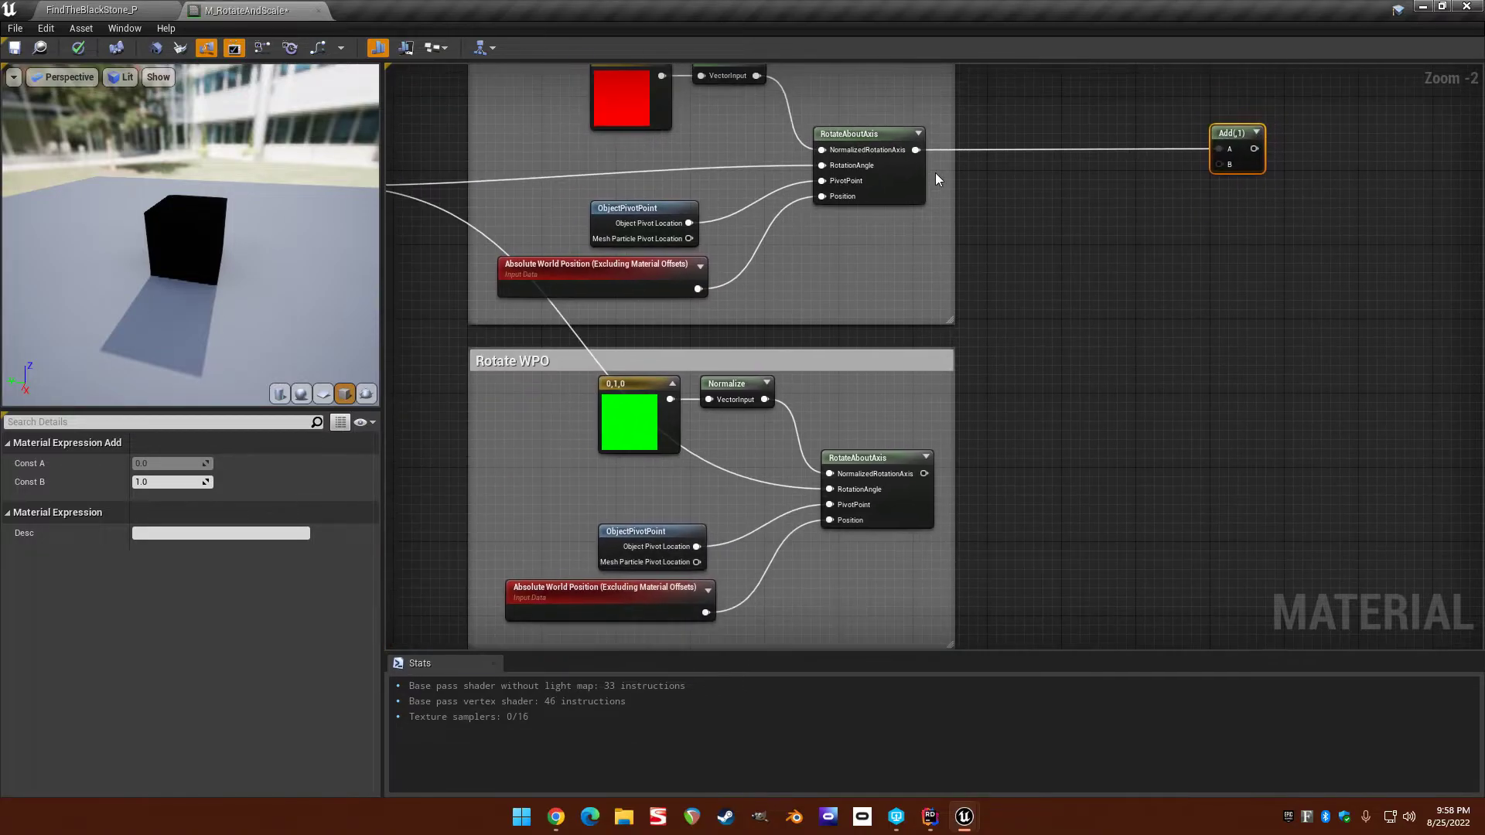
pyautogui.moveTo(913, 150); pyautogui.dragTo(1007, 303)
pyautogui.write('add')
pyautogui.press('Return')
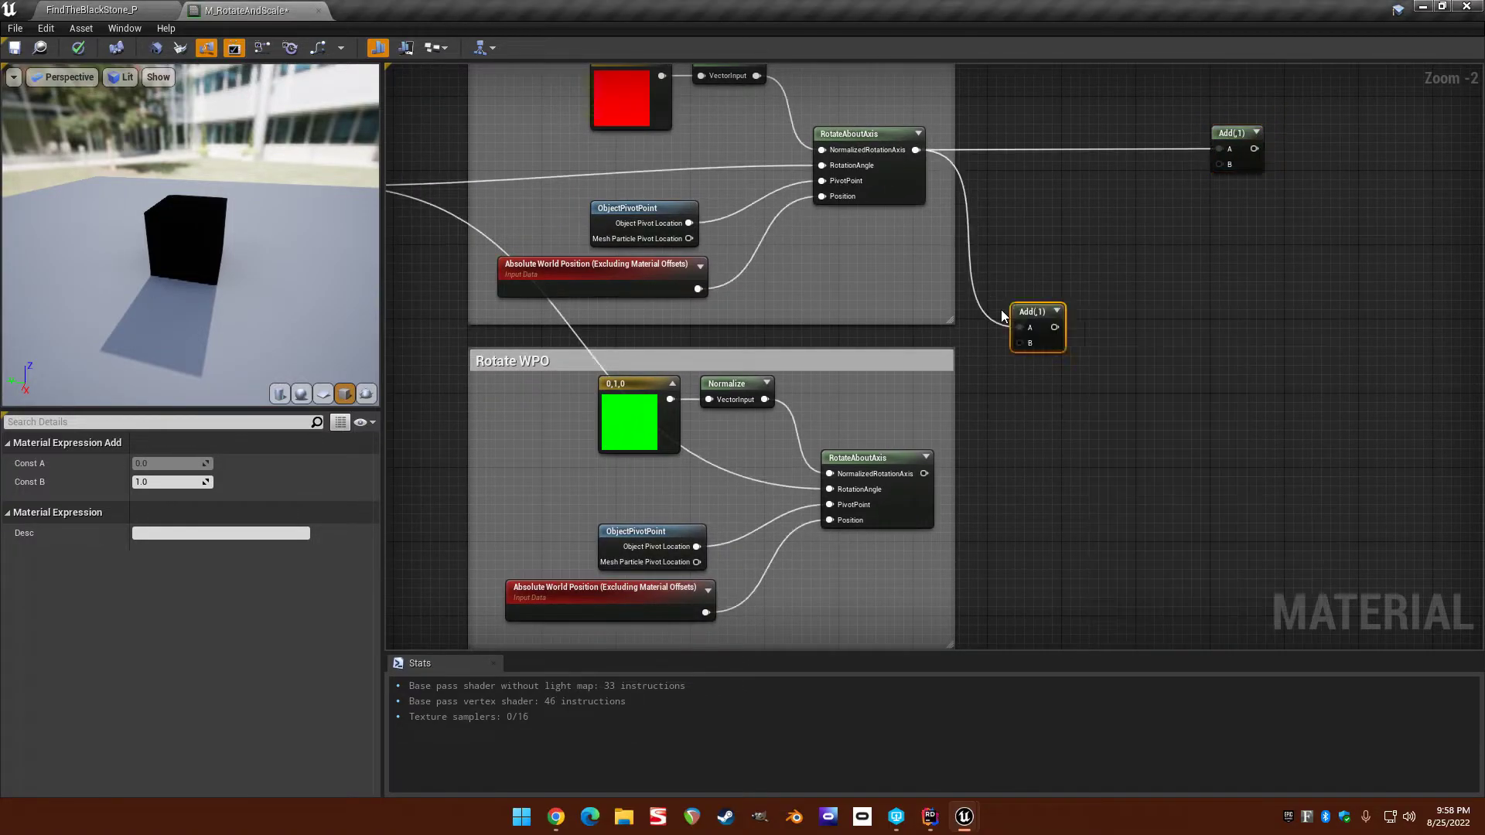
pyautogui.moveTo(1001, 351); pyautogui.dragTo(1064, 344, button='right')
pyautogui.moveTo(762, 282); pyautogui.dragTo(1083, 277)
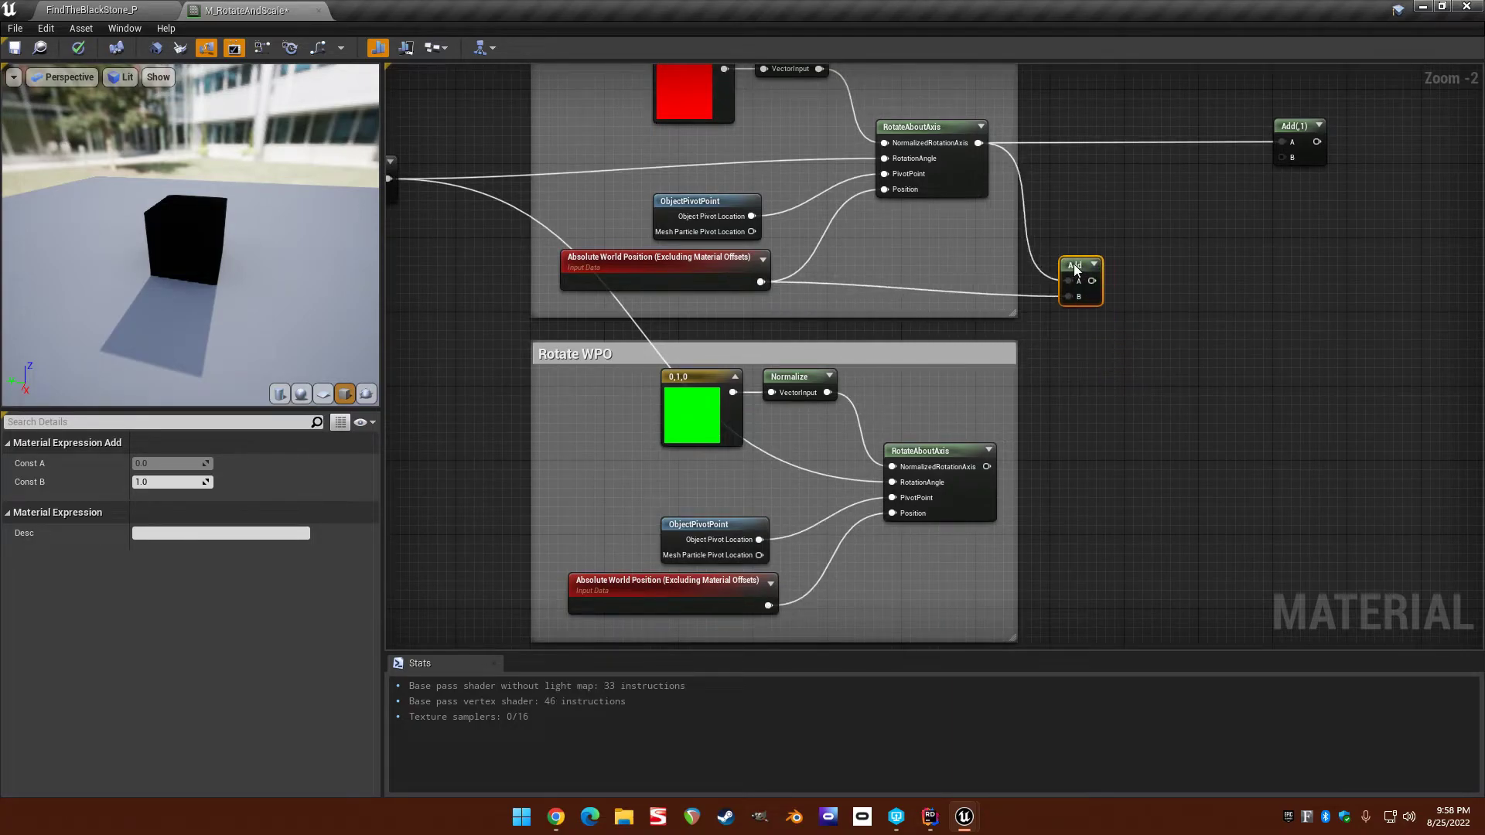
pyautogui.moveTo(1073, 264); pyautogui.dragTo(1105, 306, button='right')
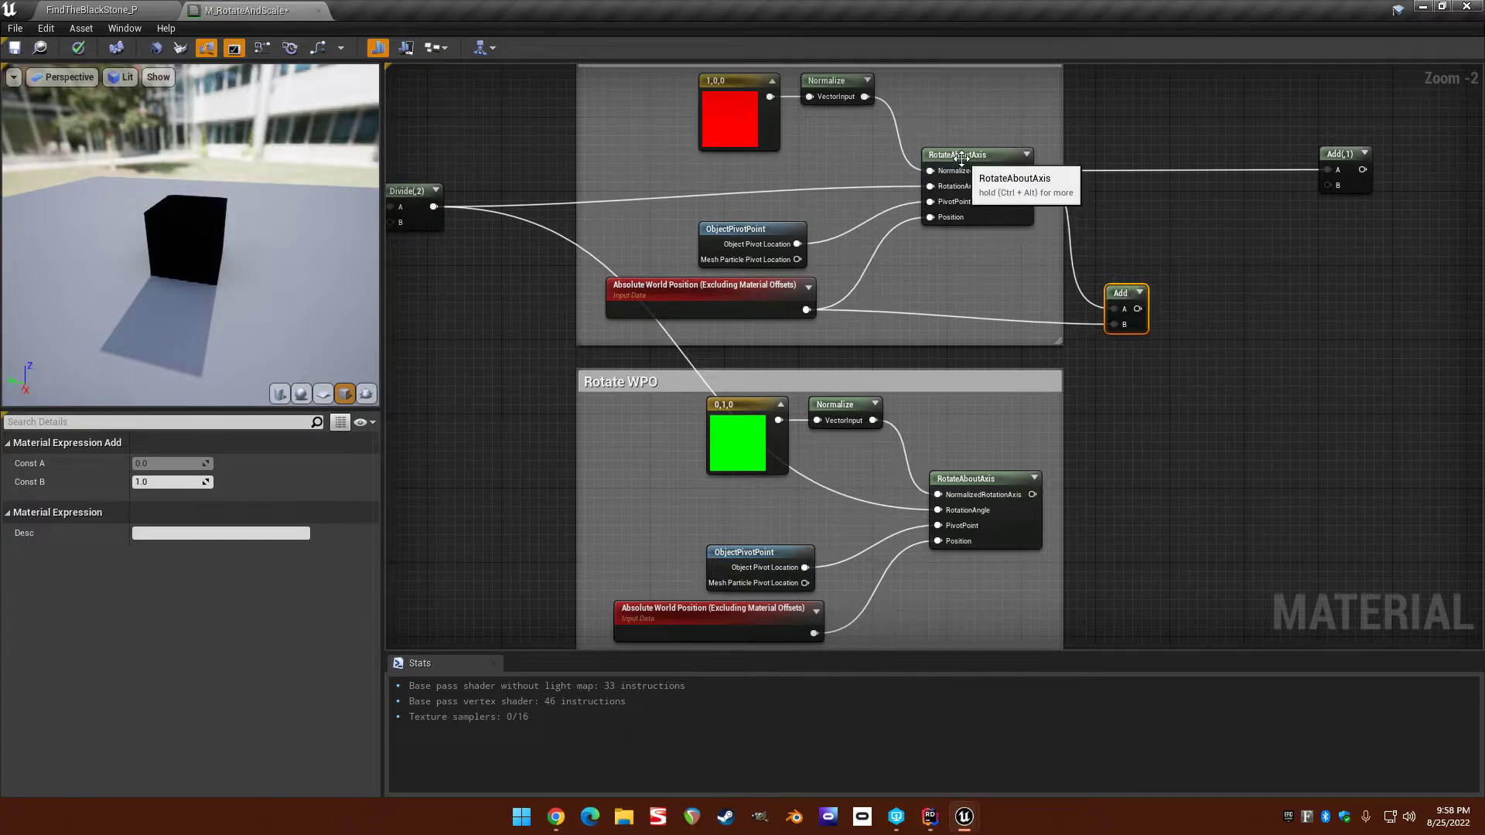
# Connect the output of the Add node beside the upper Rotate WPO group to the lower RotateAboutAxis Position input.
pyautogui.moveTo(1078, 209); pyautogui.dragTo(1056, 226, button='right')
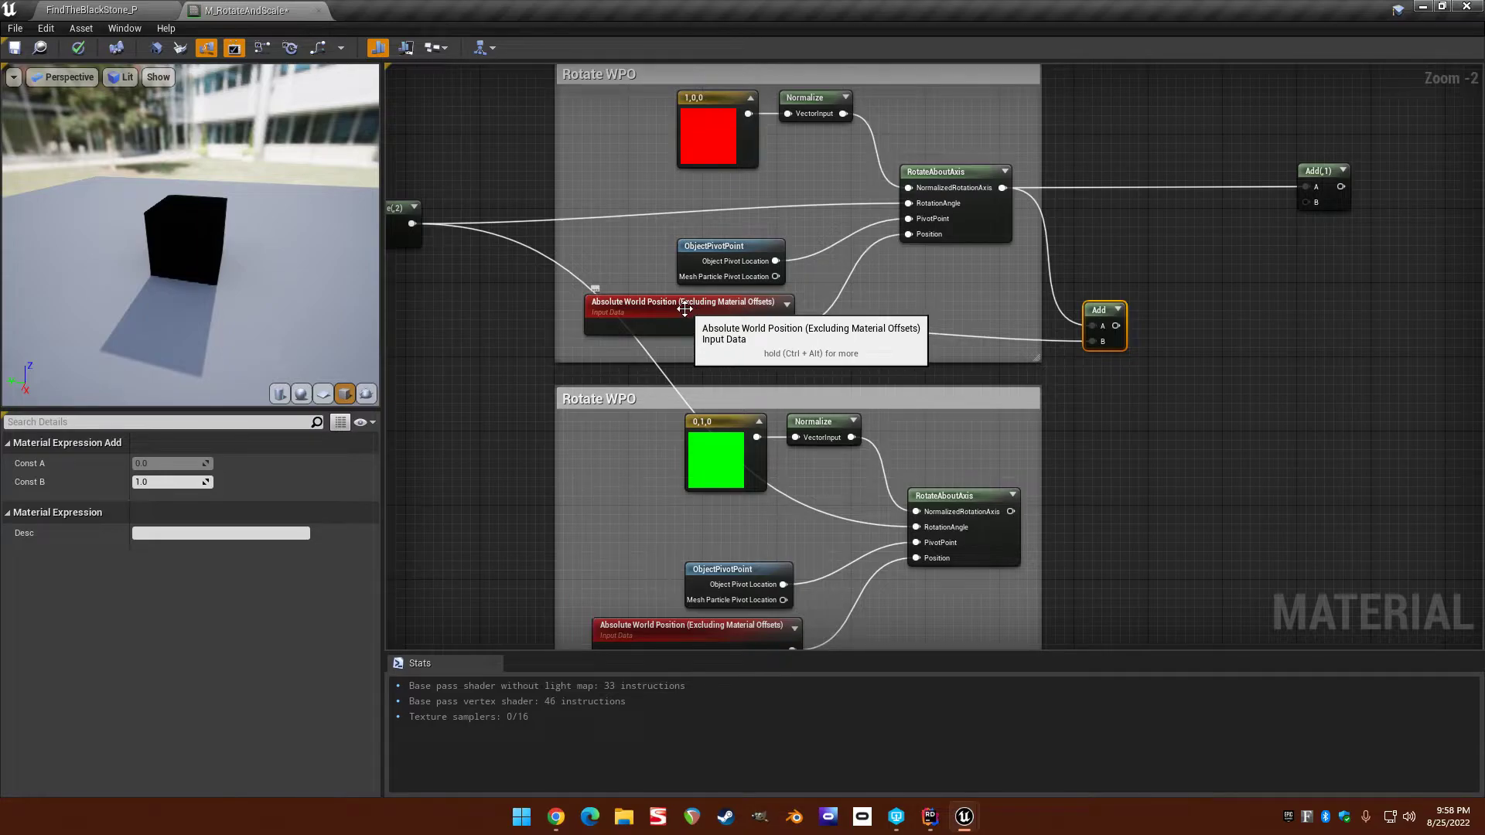
pyautogui.moveTo(986, 266); pyautogui.dragTo(918, 251, button='right')
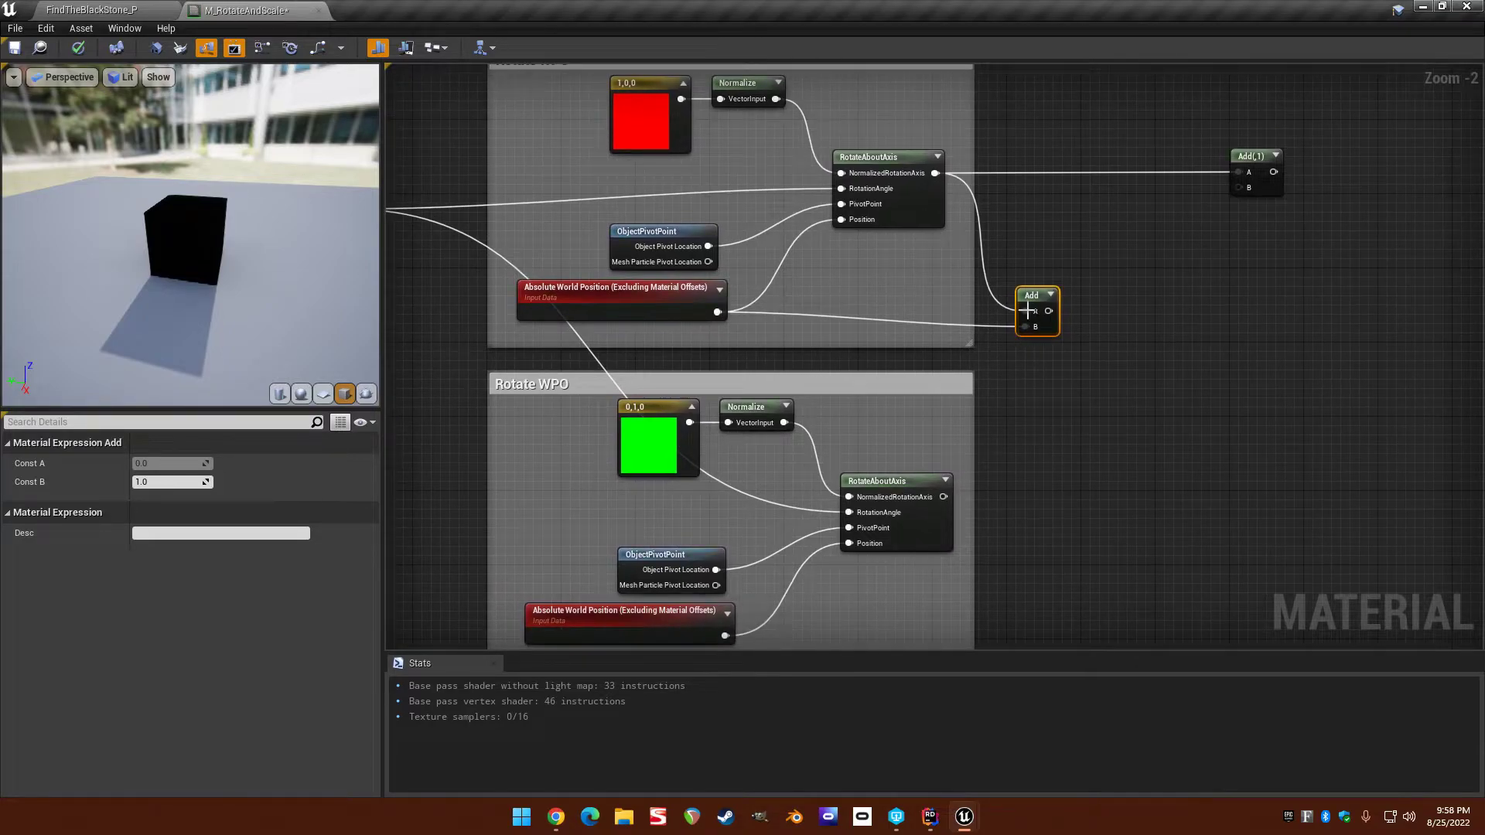
pyautogui.moveTo(859, 344); pyautogui.dragTo(948, 279, button='right')
pyautogui.moveTo(1080, 242); pyautogui.dragTo(1081, 243)
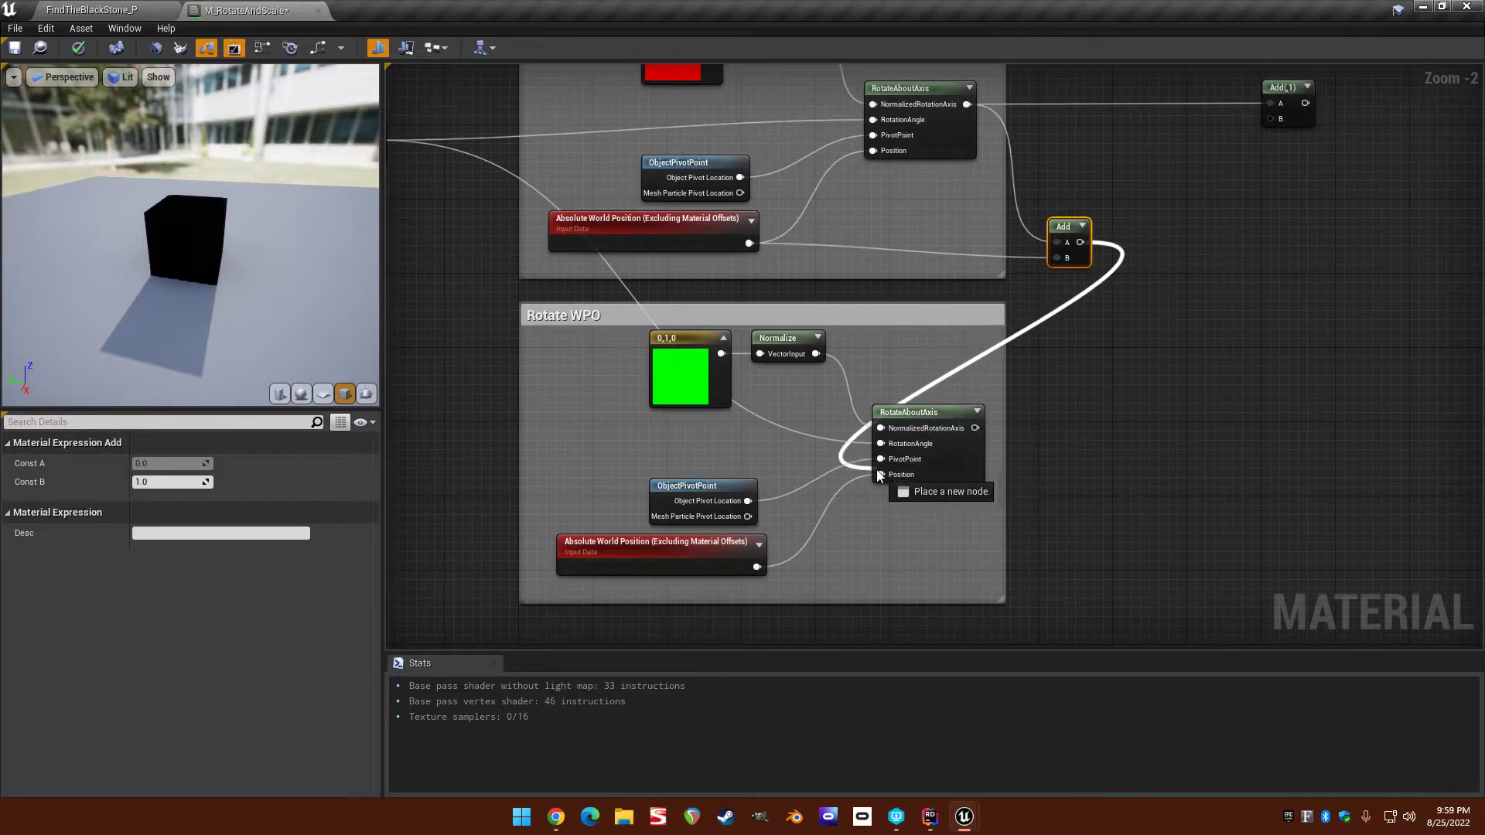
pyautogui.moveTo(876, 472); pyautogui.dragTo(878, 473)
# Move the Add node that sums the rotation and Absolute World Position inside the upper Rotate WPO group.
pyautogui.moveTo(1026, 383); pyautogui.dragTo(913, 381, button='right')
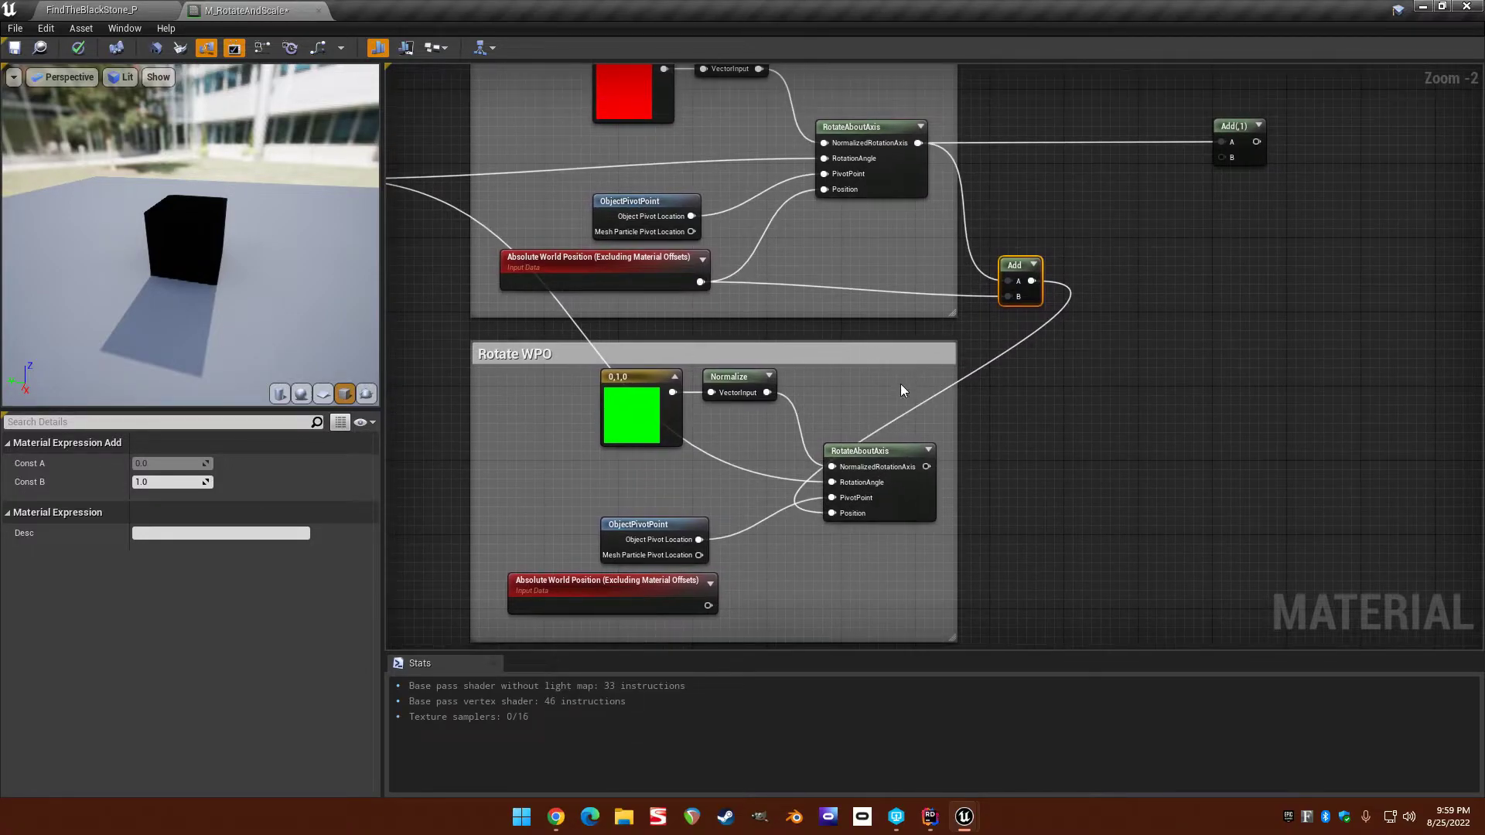
pyautogui.moveTo(1001, 272); pyautogui.dragTo(879, 244)
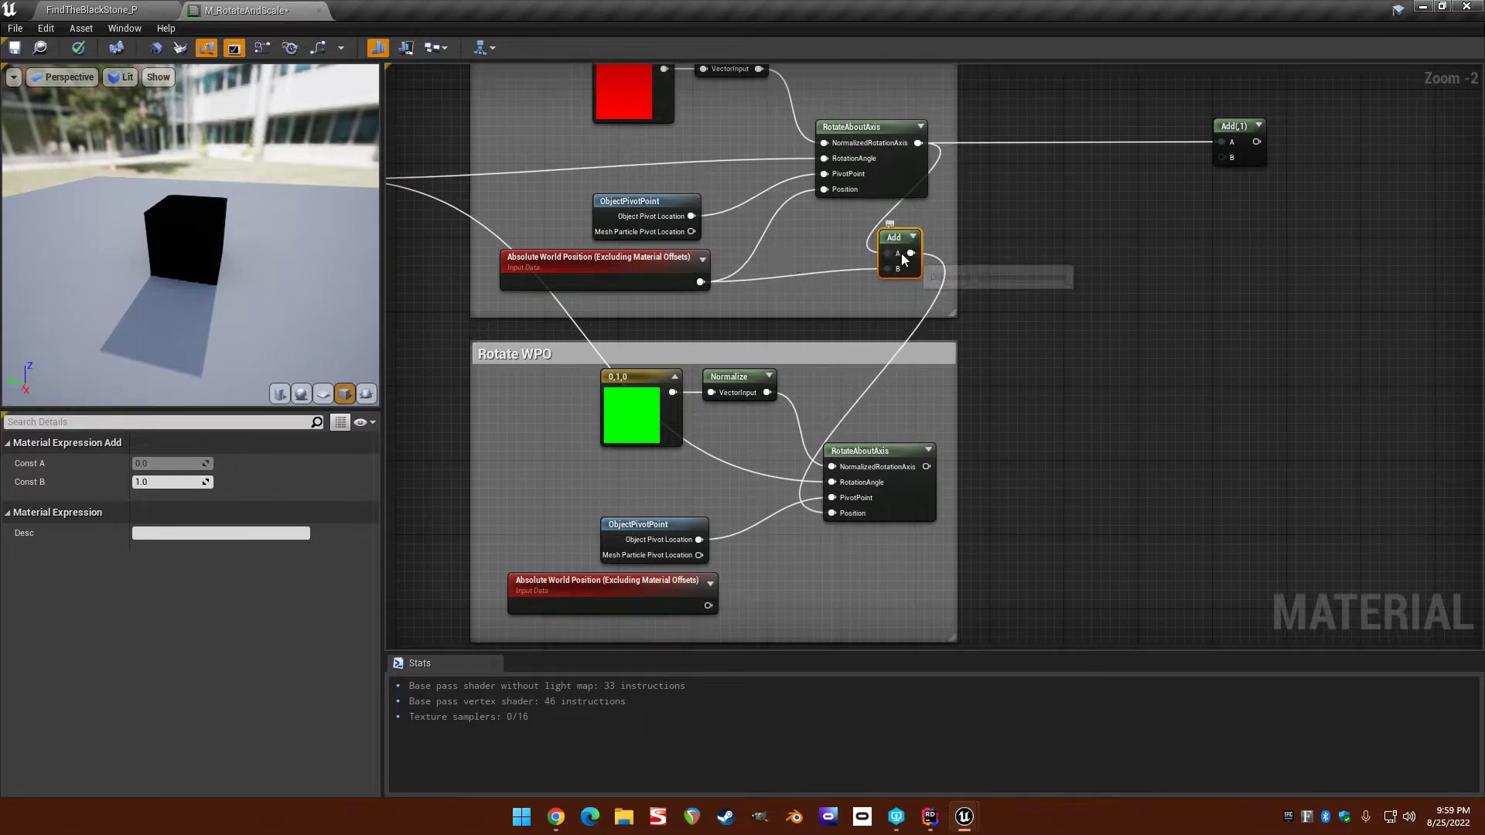
pyautogui.moveTo(928, 247); pyautogui.dragTo(939, 309, button='right')
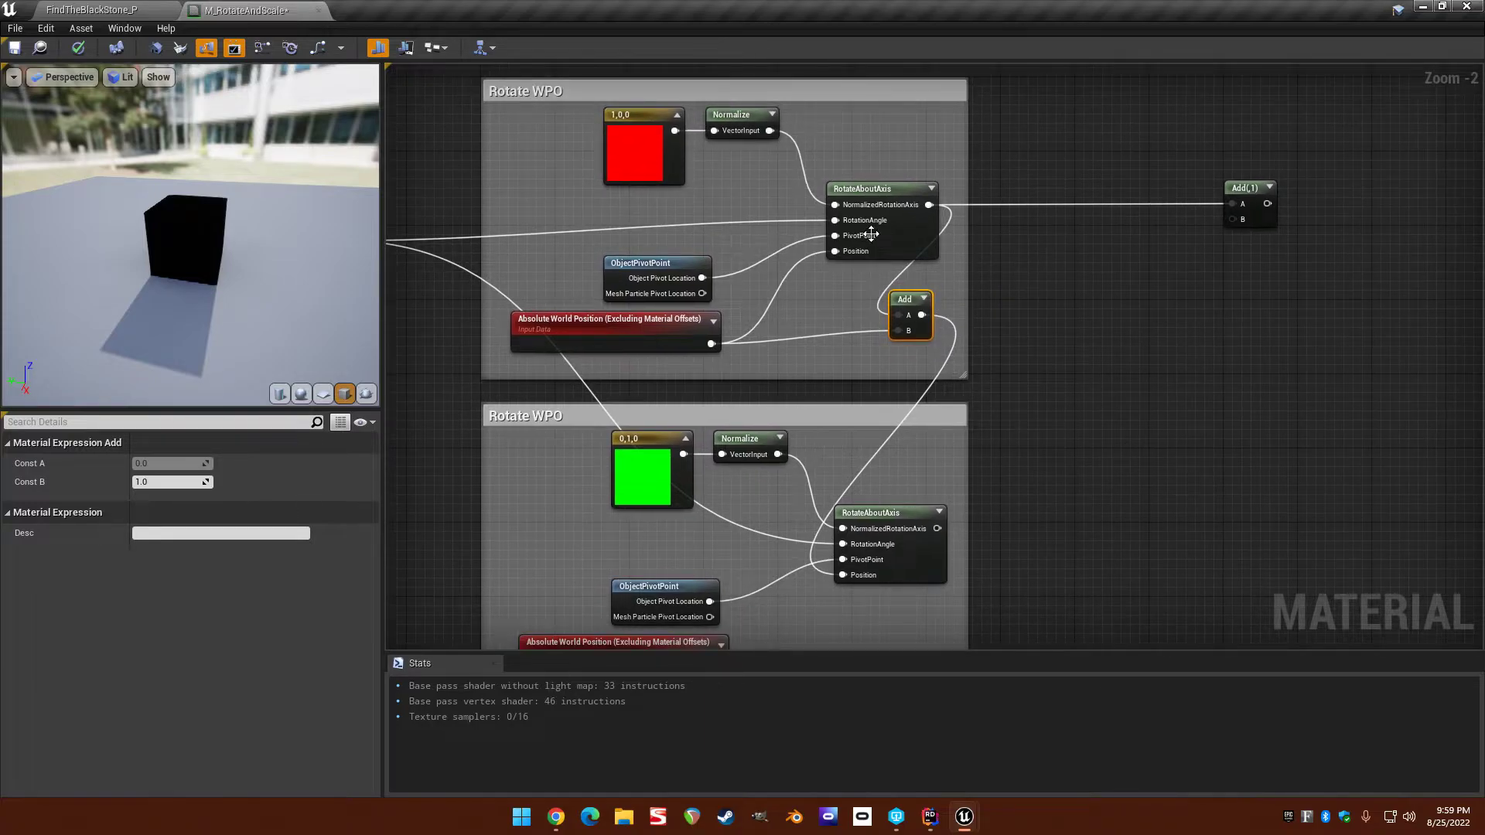
pyautogui.moveTo(832, 321); pyautogui.dragTo(898, 261, button='right')
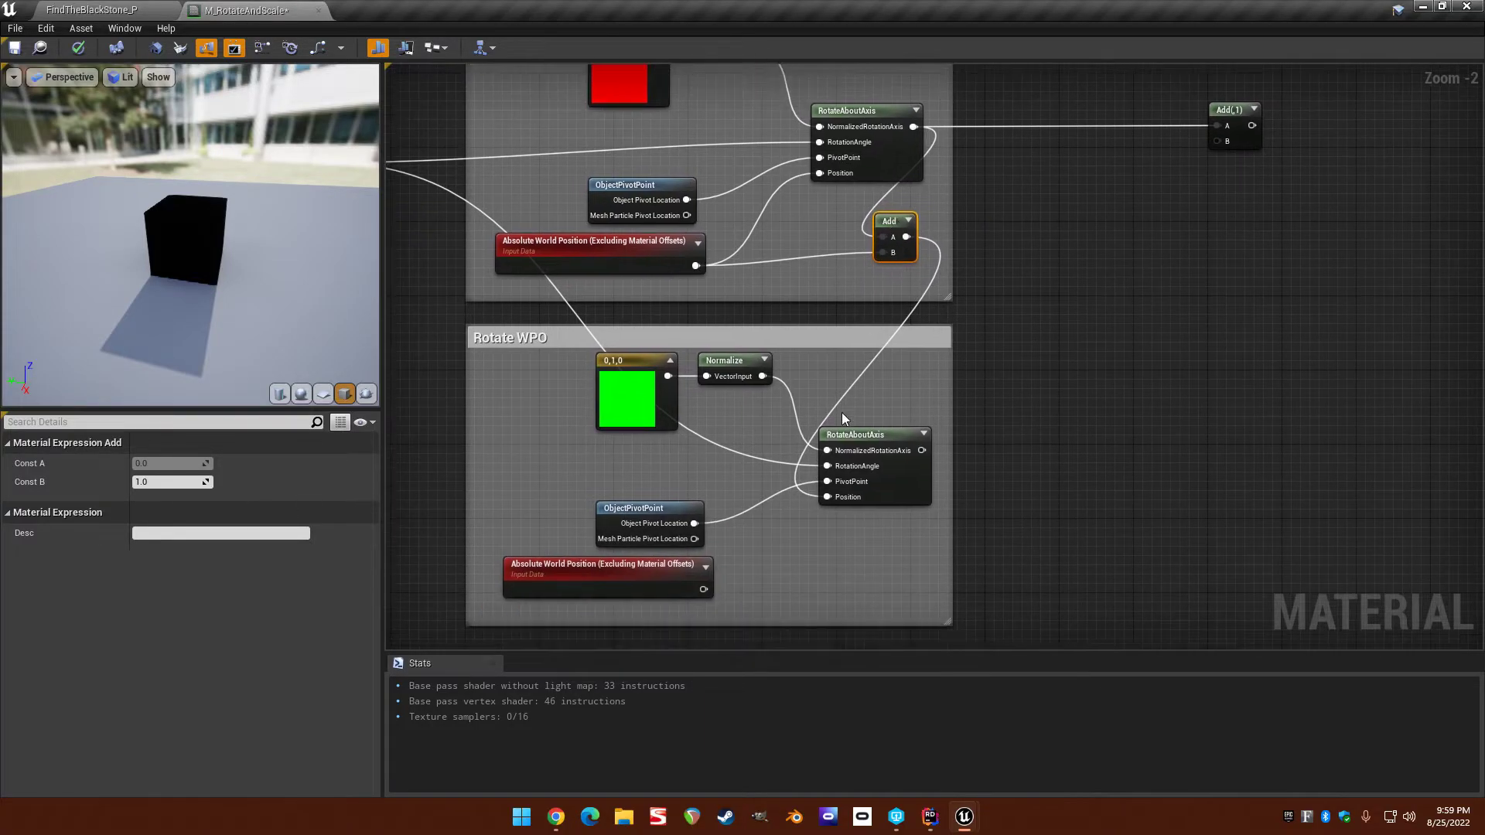
pyautogui.moveTo(930, 461); pyautogui.dragTo(1005, 438, button='right')
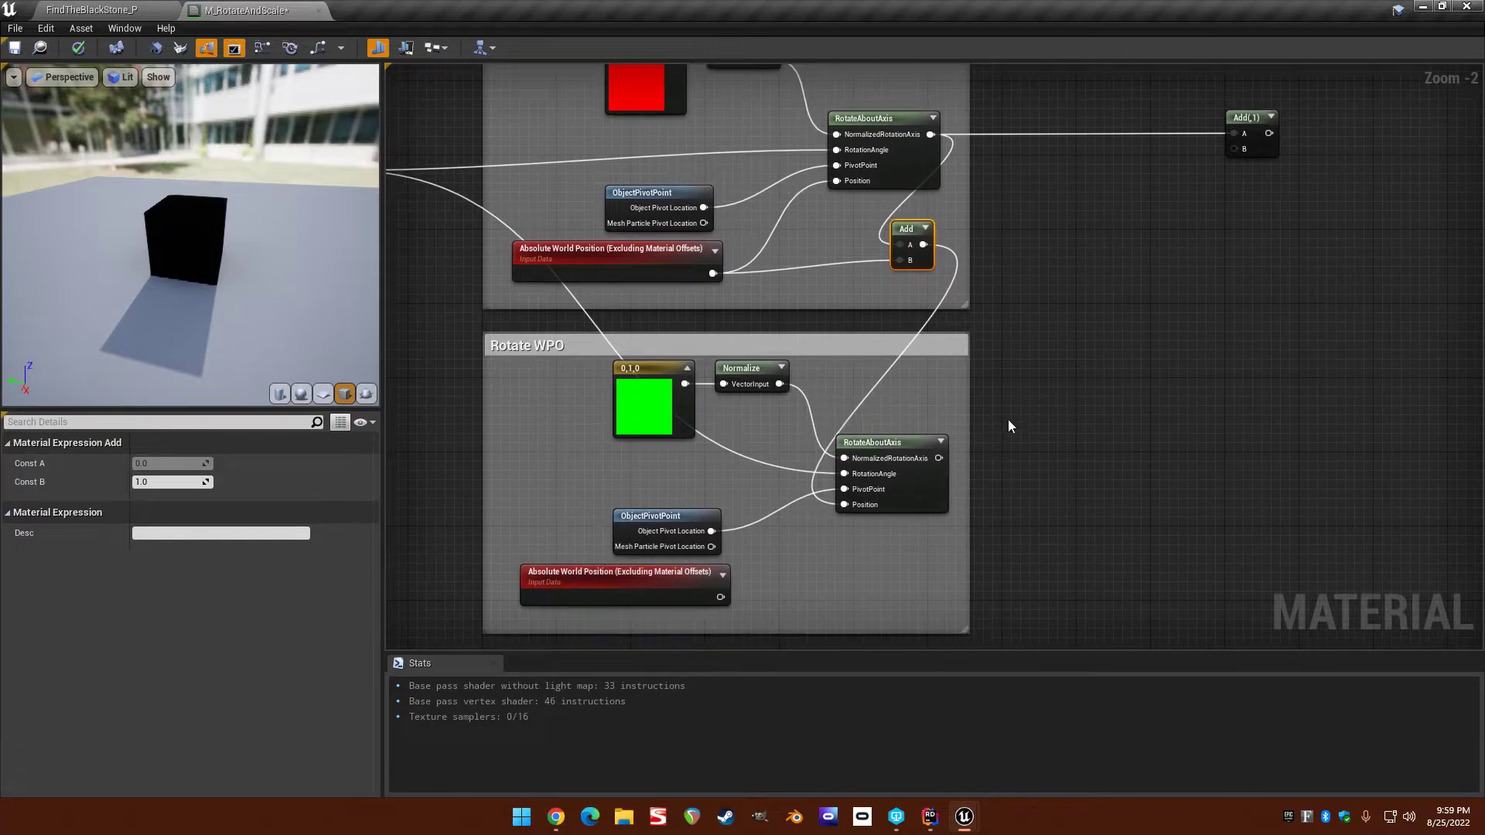
# Connect the lower RotateAboutAxis output to input B of the outer Add node that already takes the upper rotation.
pyautogui.moveTo(938, 459); pyautogui.dragTo(1034, 392)
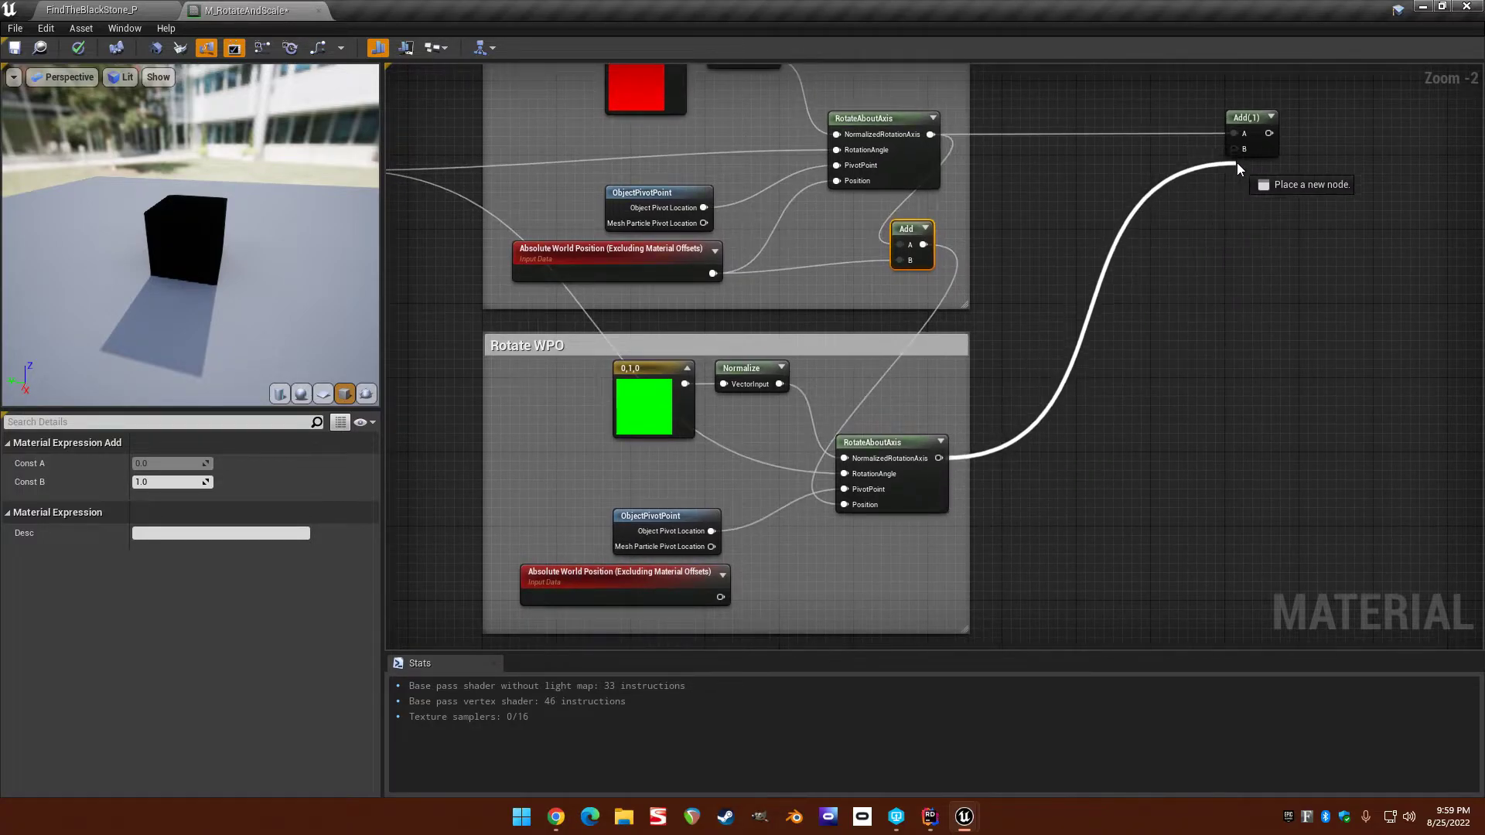
pyautogui.moveTo(1237, 165); pyautogui.dragTo(1236, 148)
pyautogui.moveTo(1236, 149); pyautogui.dragTo(1141, 184, button='right')
pyautogui.click(868, 207)
pyautogui.click(1230, 170)
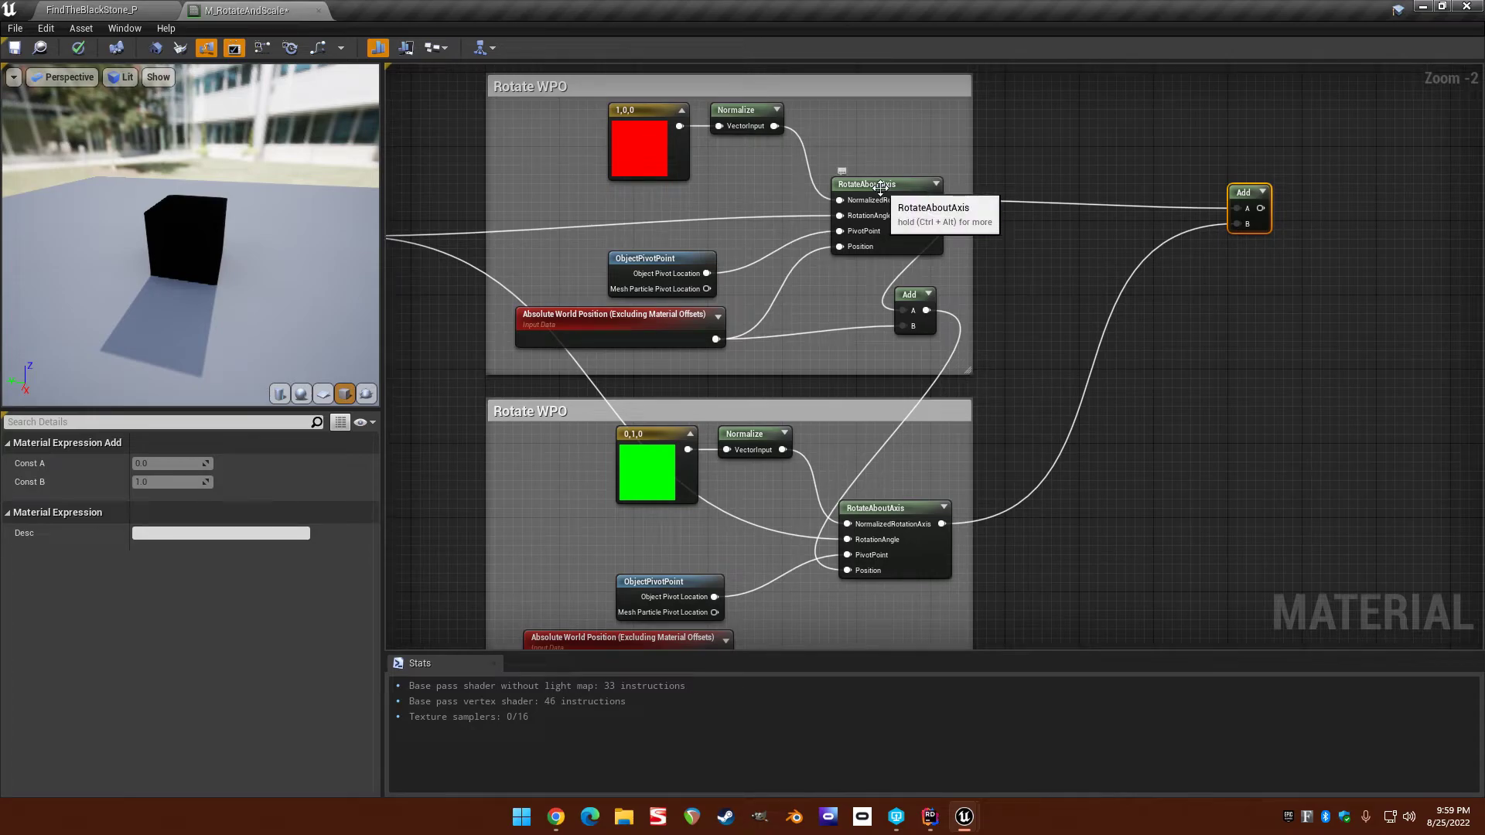
# Connect the outer Add output to input A of the Add node feeding World Position Offset, and orbit the preview cube.
pyautogui.moveTo(872, 184); pyautogui.dragTo(871, 141, button='right')
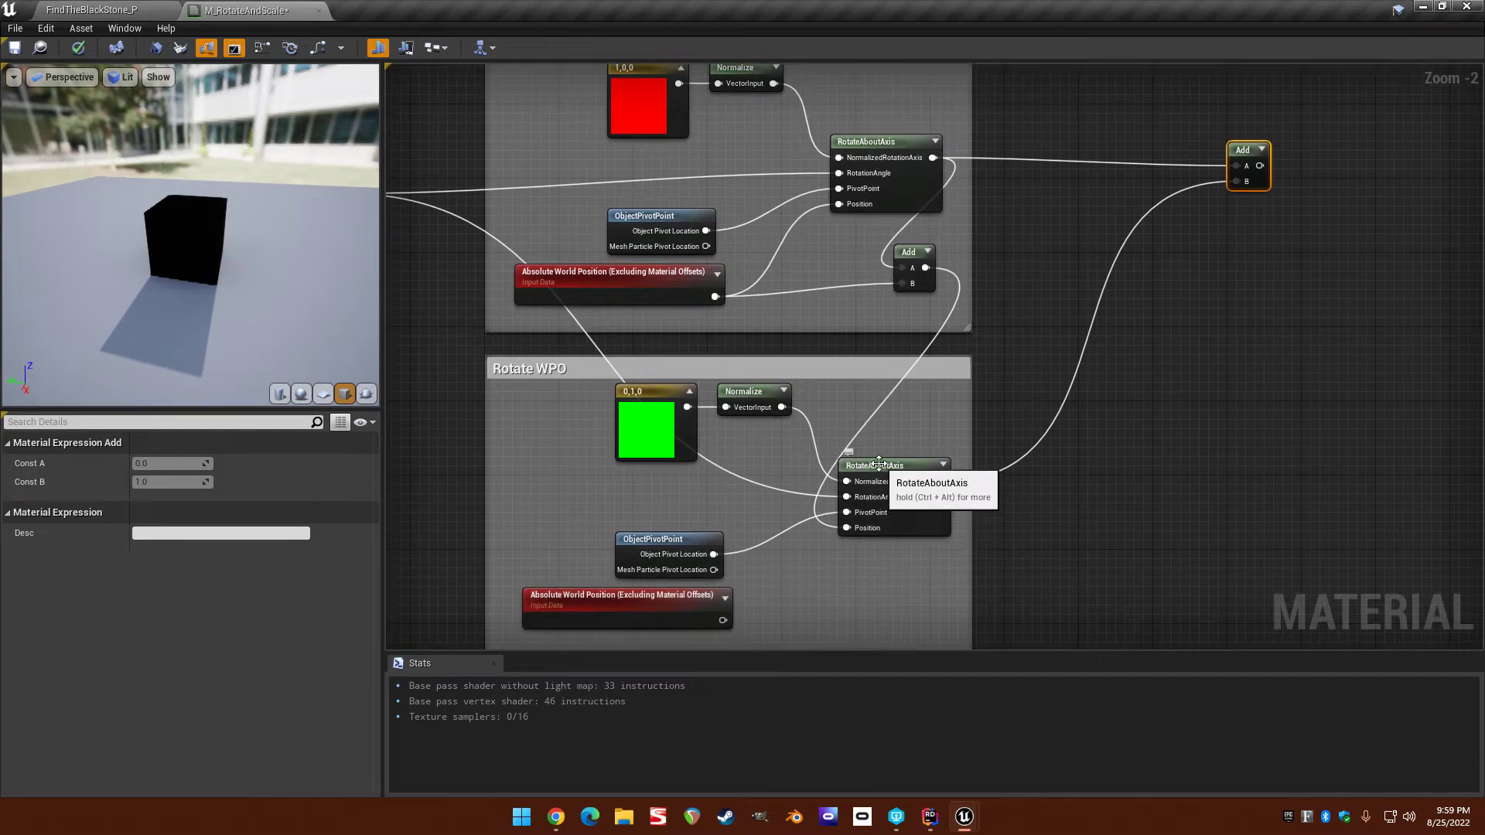
pyautogui.moveTo(878, 465); pyautogui.dragTo(884, 460, button='right')
pyautogui.moveTo(1209, 272); pyautogui.dragTo(854, 342, button='right')
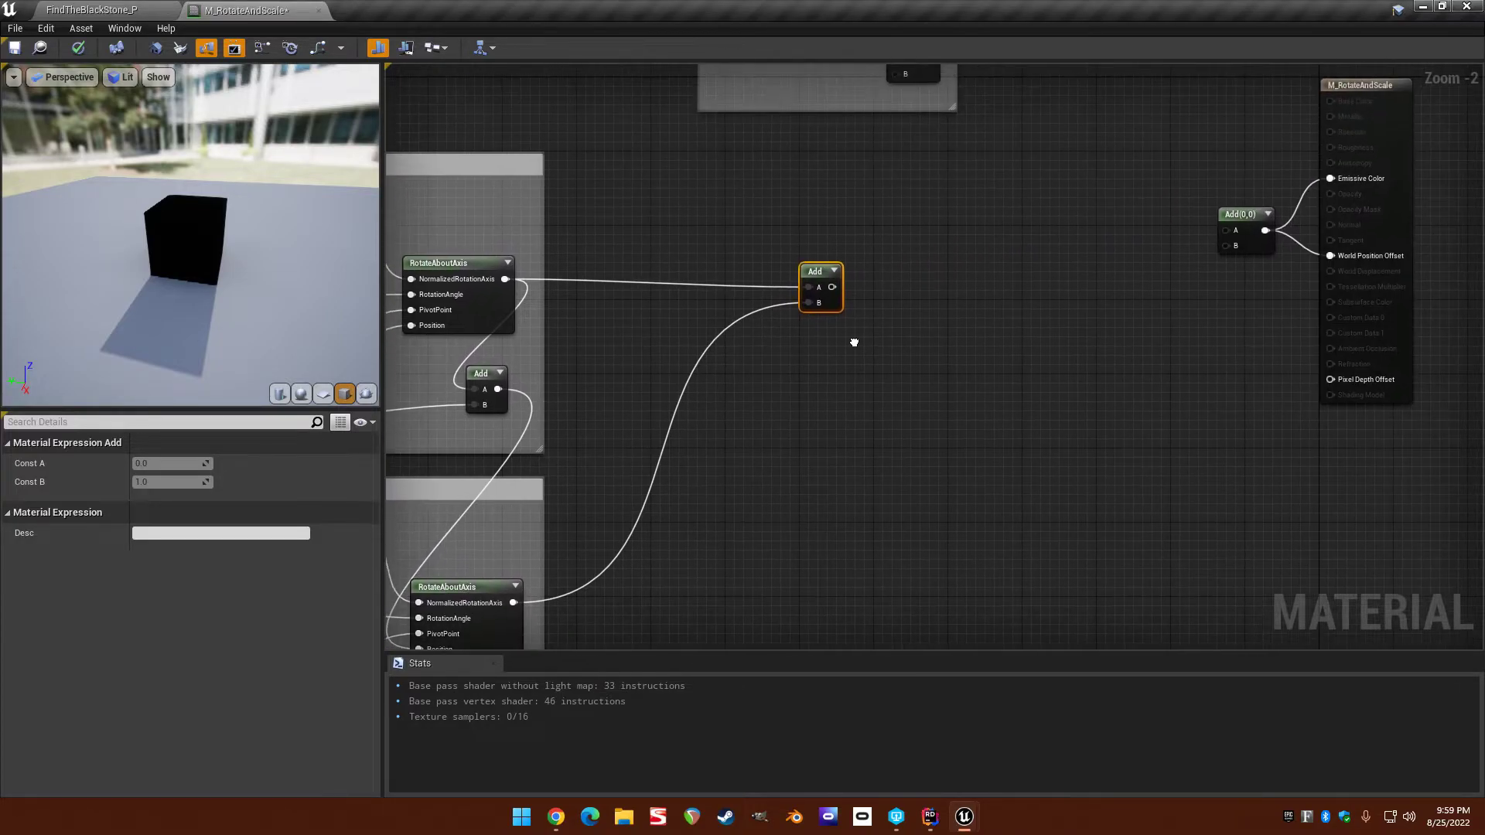
pyautogui.moveTo(1222, 231); pyautogui.dragTo(1225, 231)
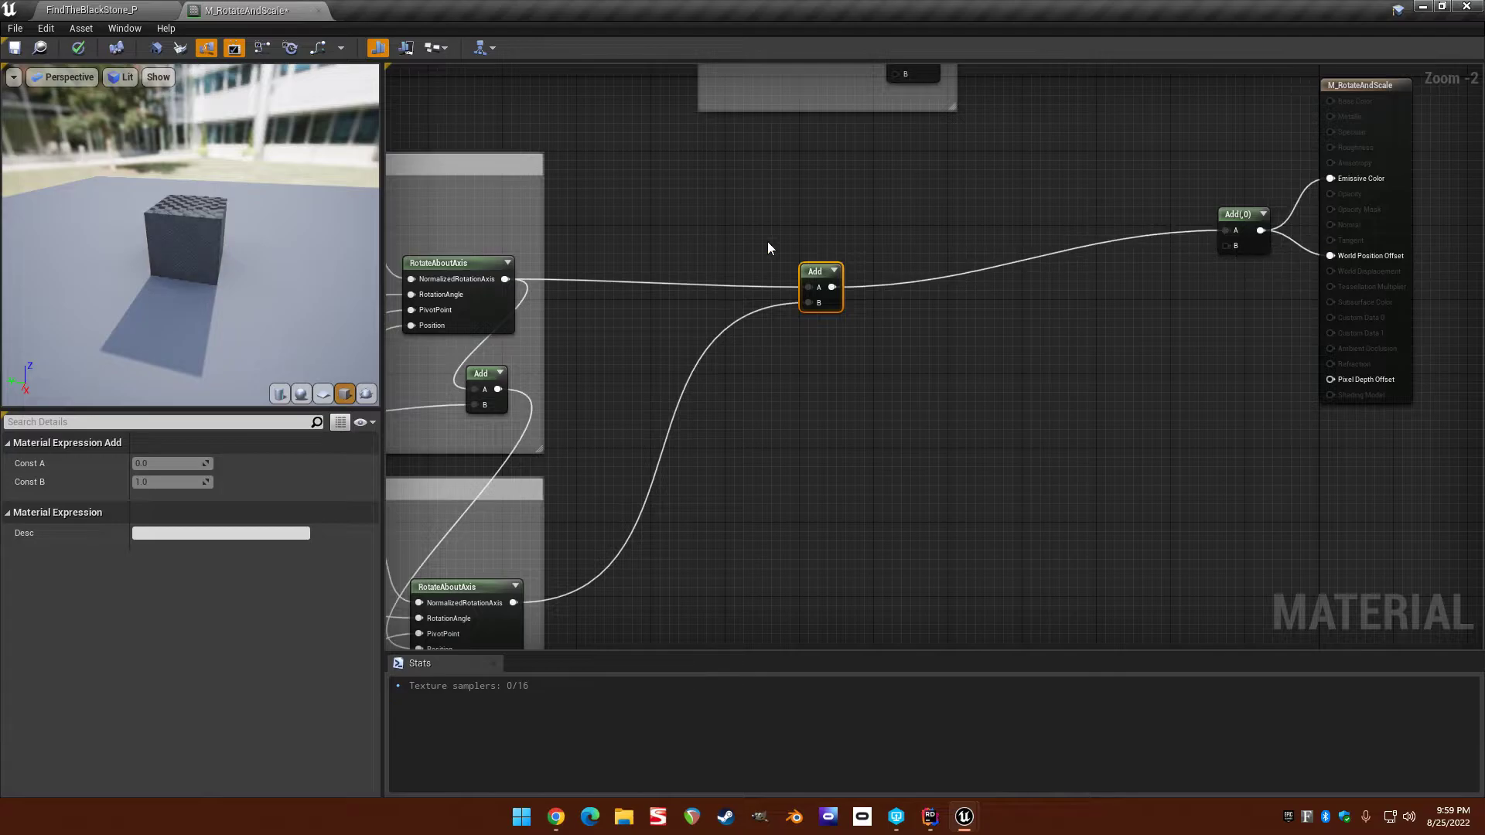
pyautogui.moveTo(184, 238); pyautogui.dragTo(74, 234)
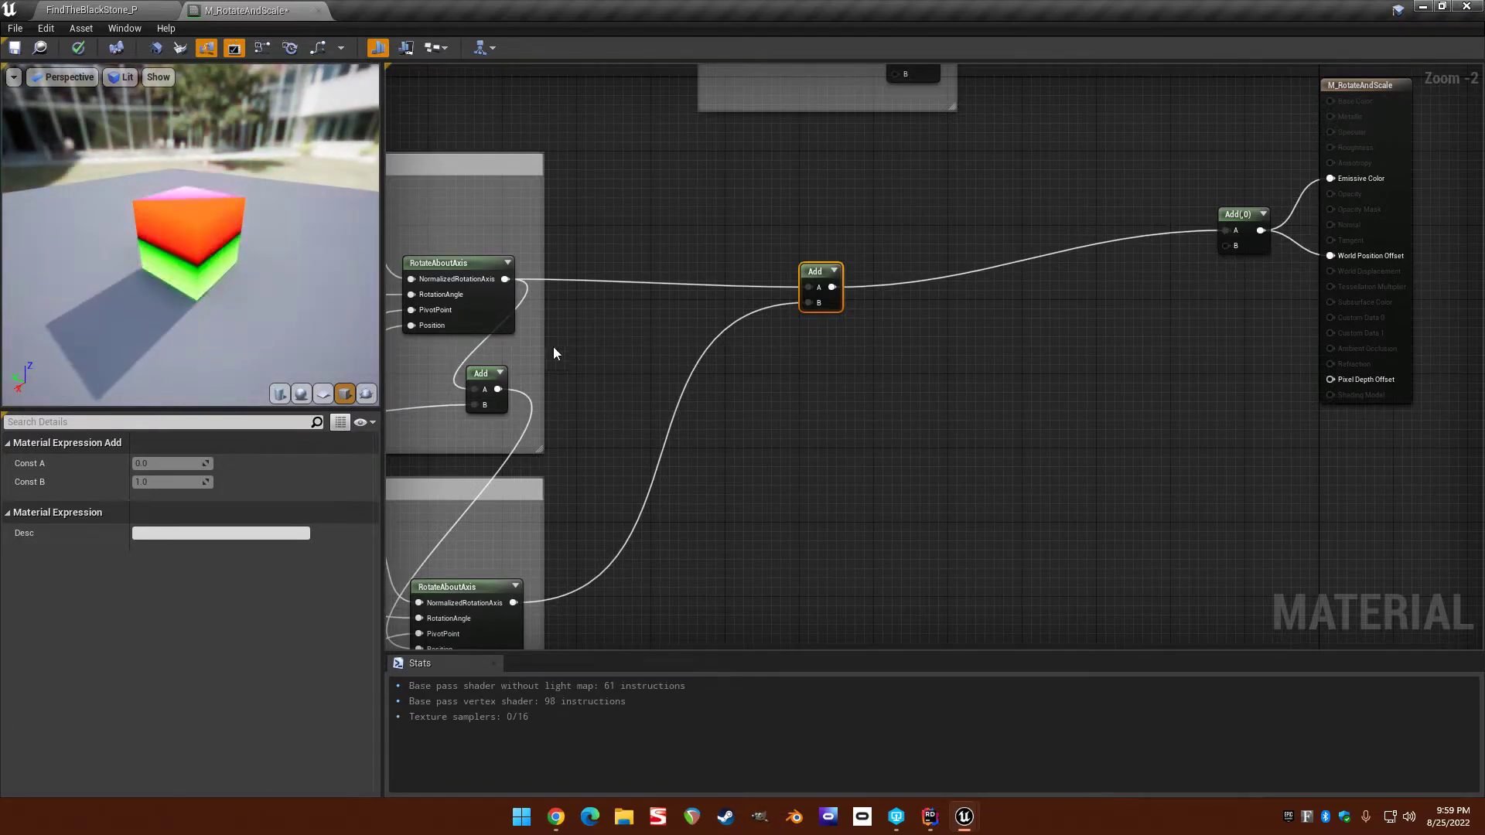
# Delete the lower Rotate WPO comment group with all its nodes, including the green 0,1,0 vector.
pyautogui.moveTo(553, 348); pyautogui.dragTo(1003, 238, button='right')
pyautogui.scroll(-1, 875, 253)
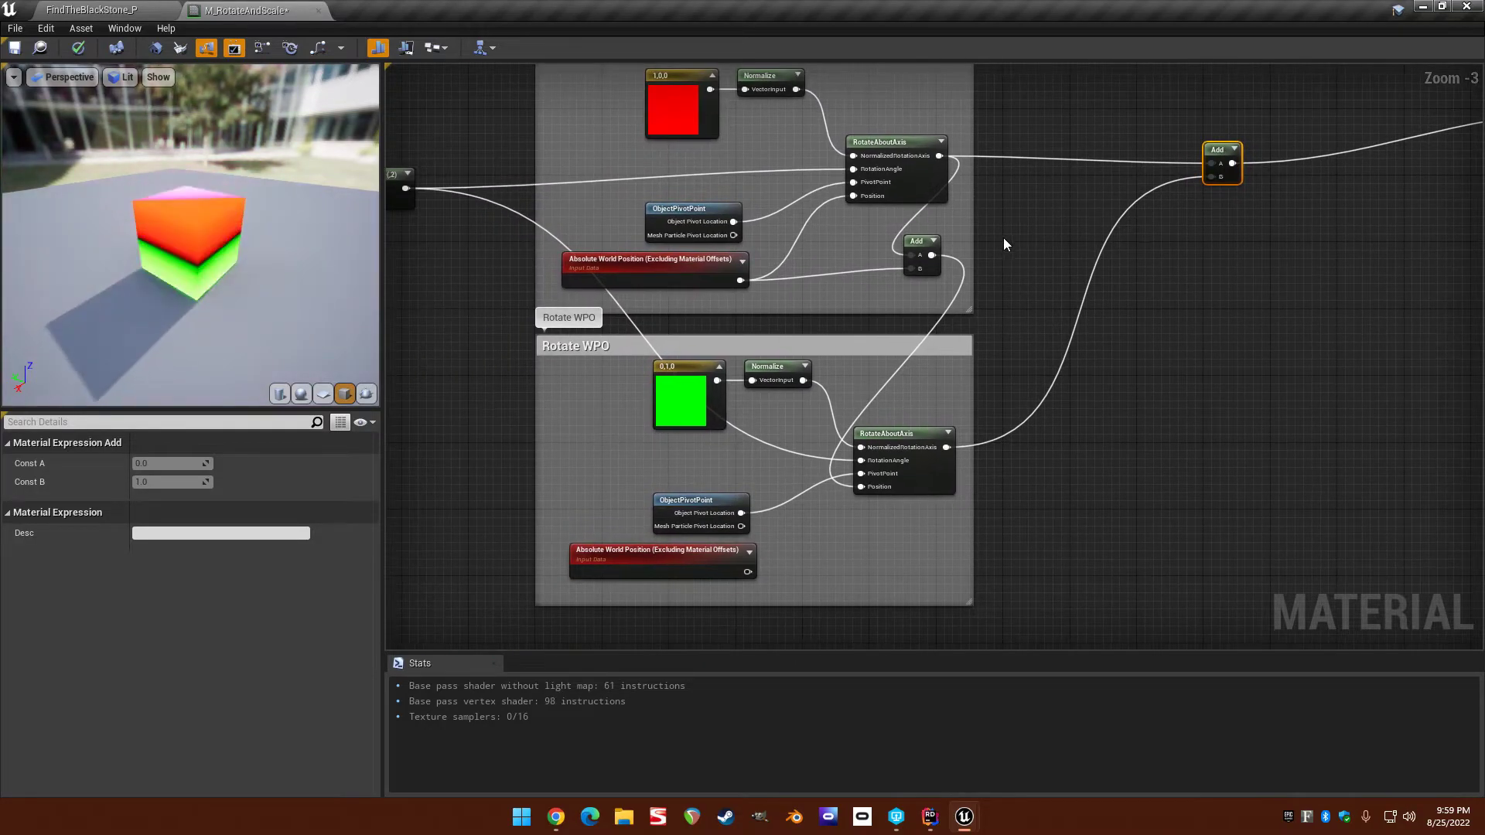
pyautogui.moveTo(522, 278)
pyautogui.mouseDown(button='right')
pyautogui.moveTo(487, 302)
pyautogui.moveTo(512, 257)
pyautogui.mouseUp(button='right')
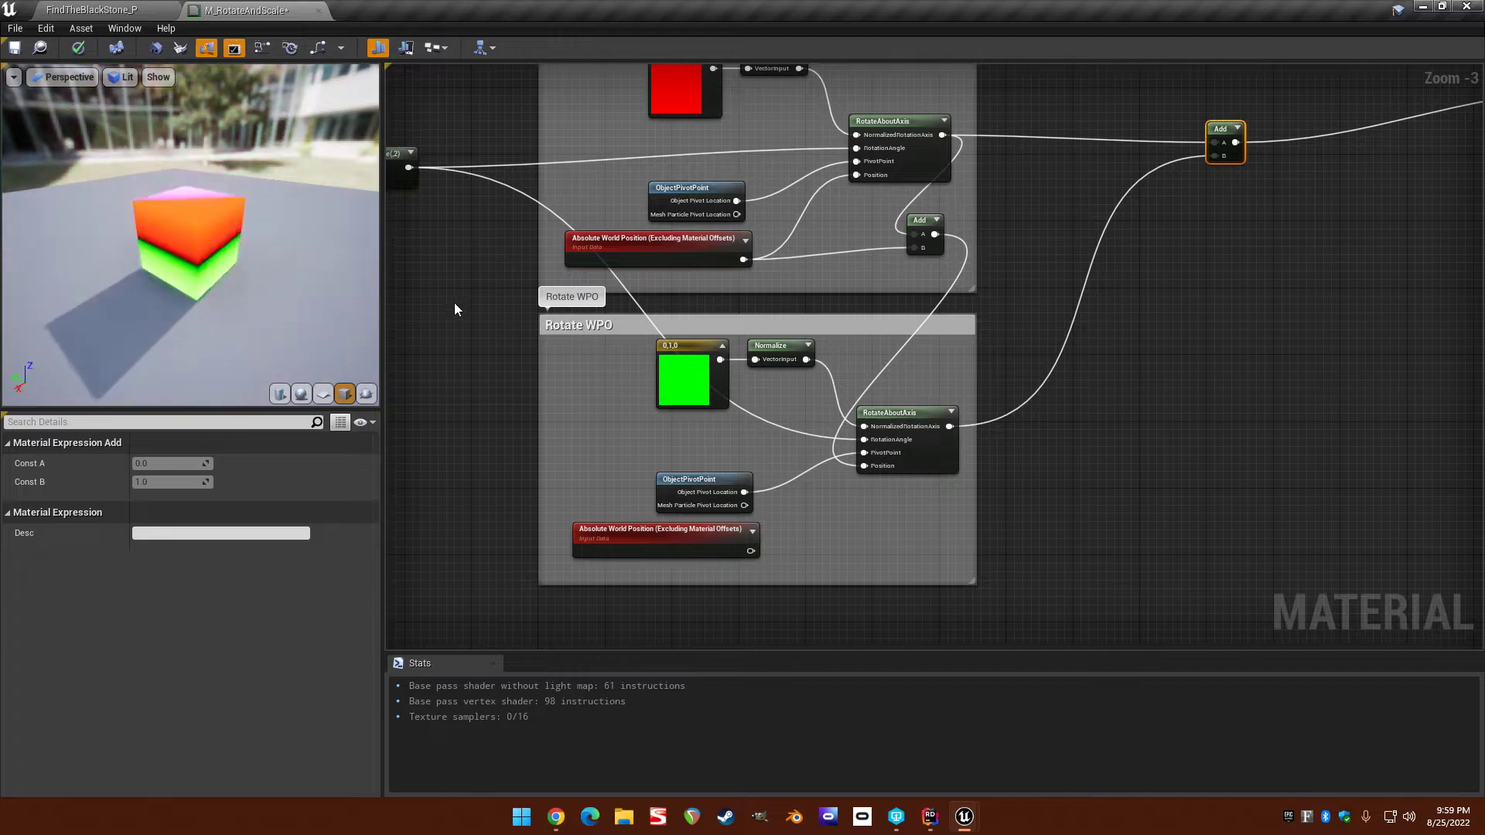
pyautogui.moveTo(453, 304); pyautogui.dragTo(506, 297, button='right')
pyautogui.scroll(-1, 423, 305)
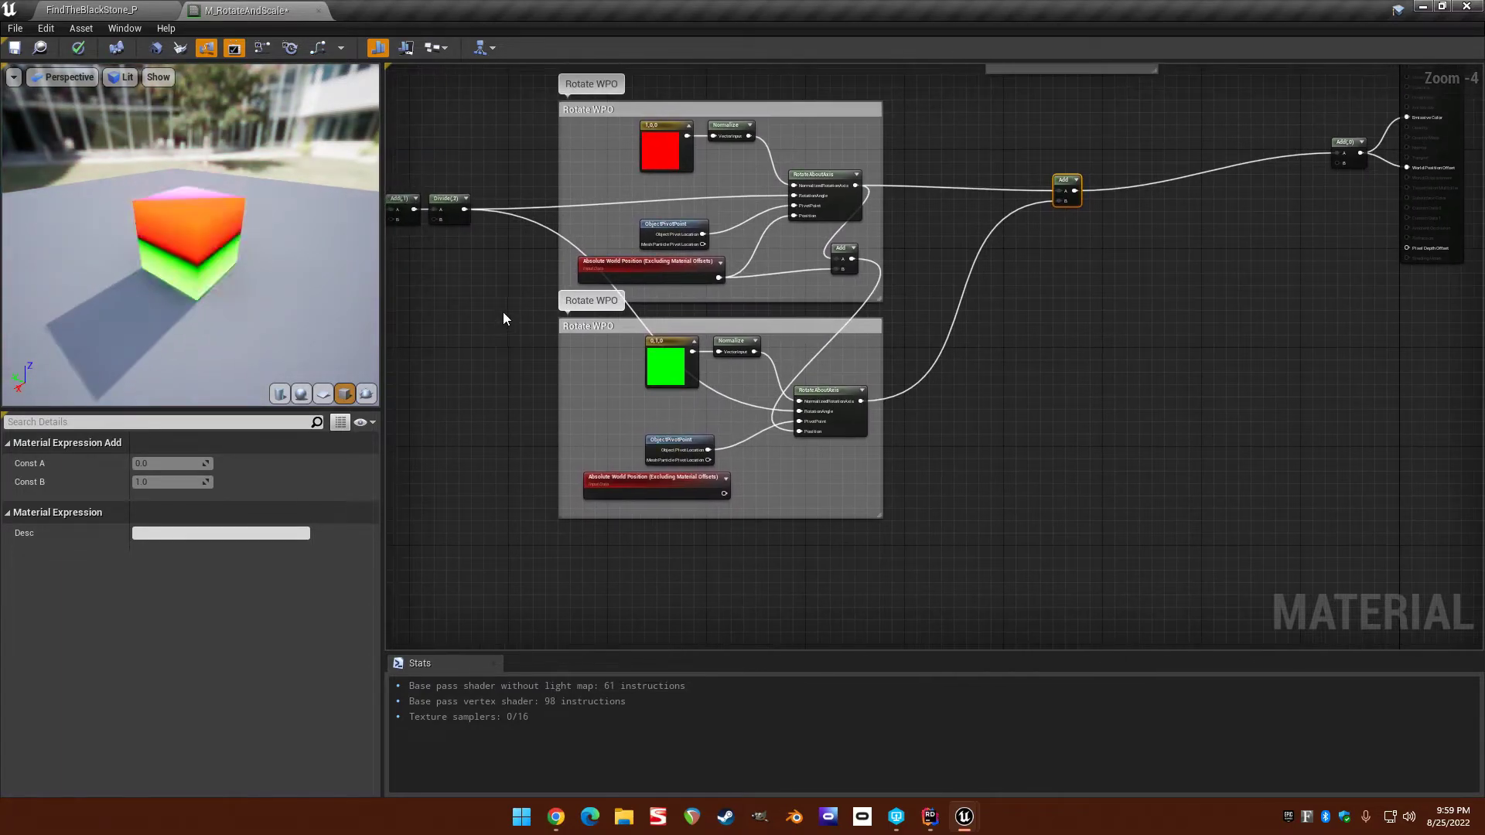
pyautogui.moveTo(502, 312); pyautogui.dragTo(943, 568)
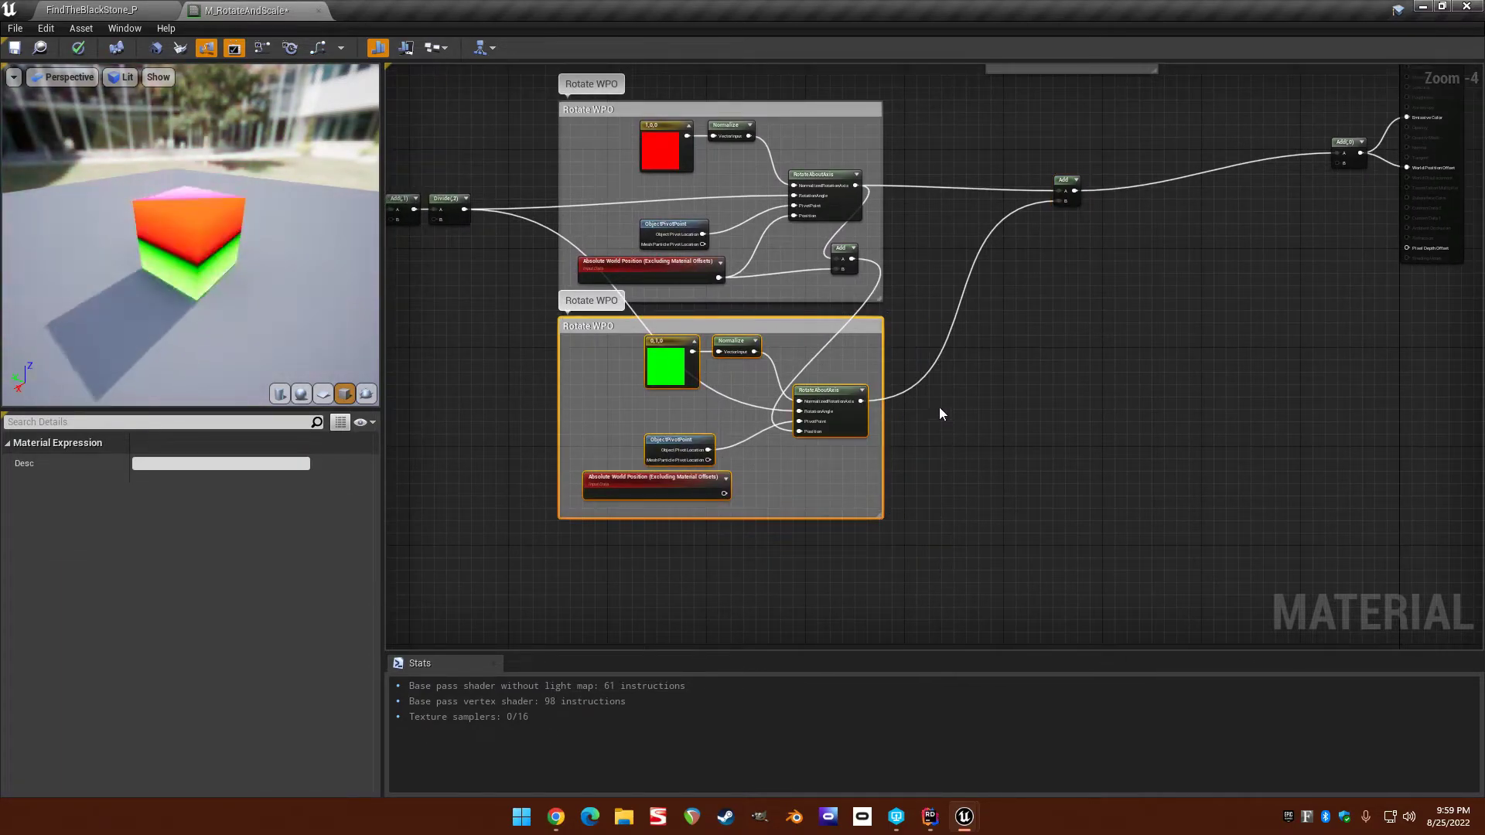
pyautogui.press('Delete')
pyautogui.moveTo(805, 341); pyautogui.dragTo(826, 447, button='right')
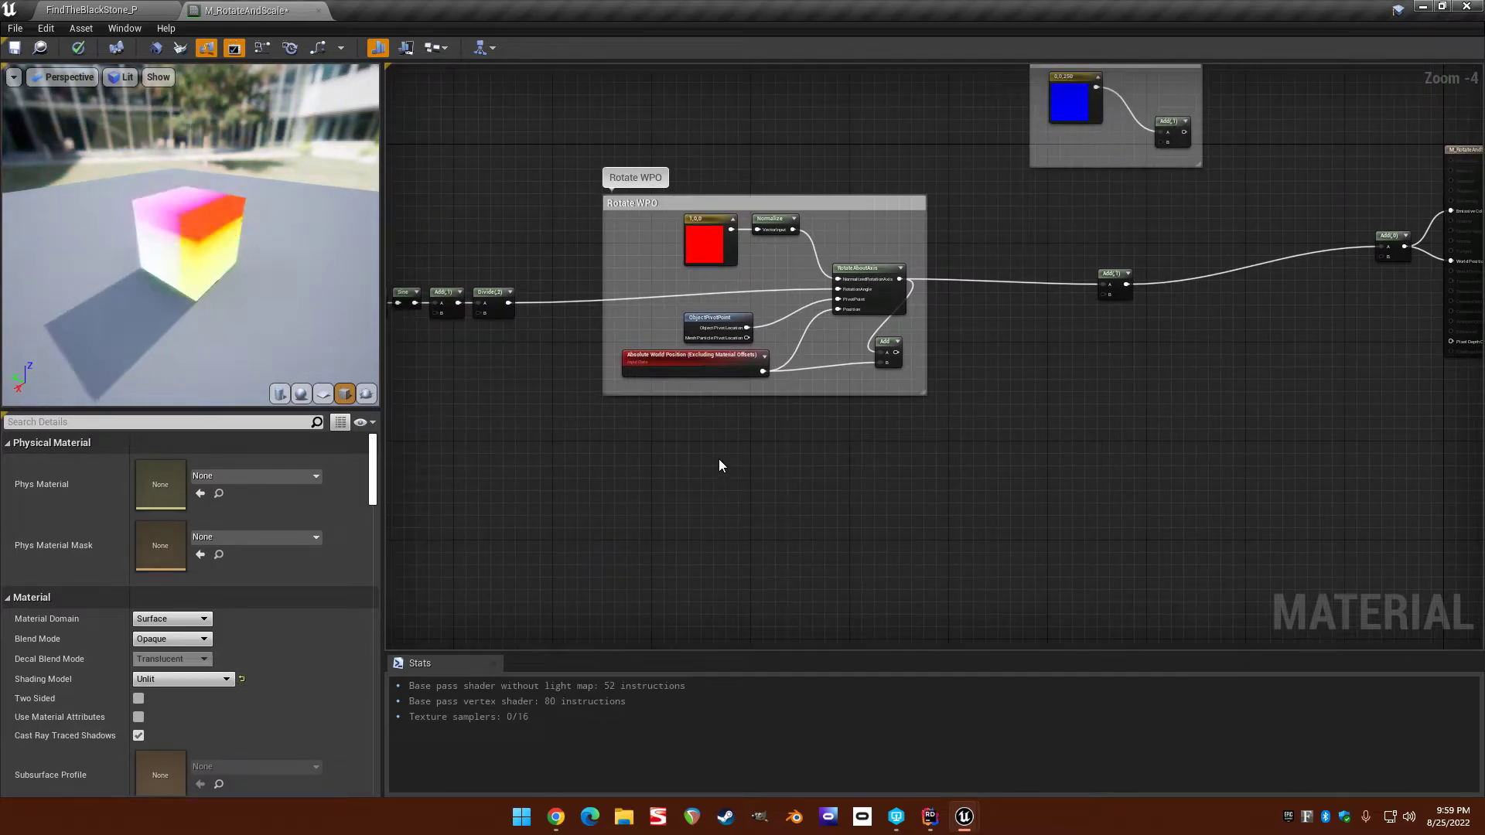
# Add a WorldPosition node below the Rotate WPO group, with Shader Offsets set to Absolute World Position (Excluding Material Shader Offsets).
pyautogui.moveTo(624, 435); pyautogui.dragTo(587, 433, button='right')
pyautogui.scroll(1, 674, 399)
pyautogui.rightClick(549, 429)
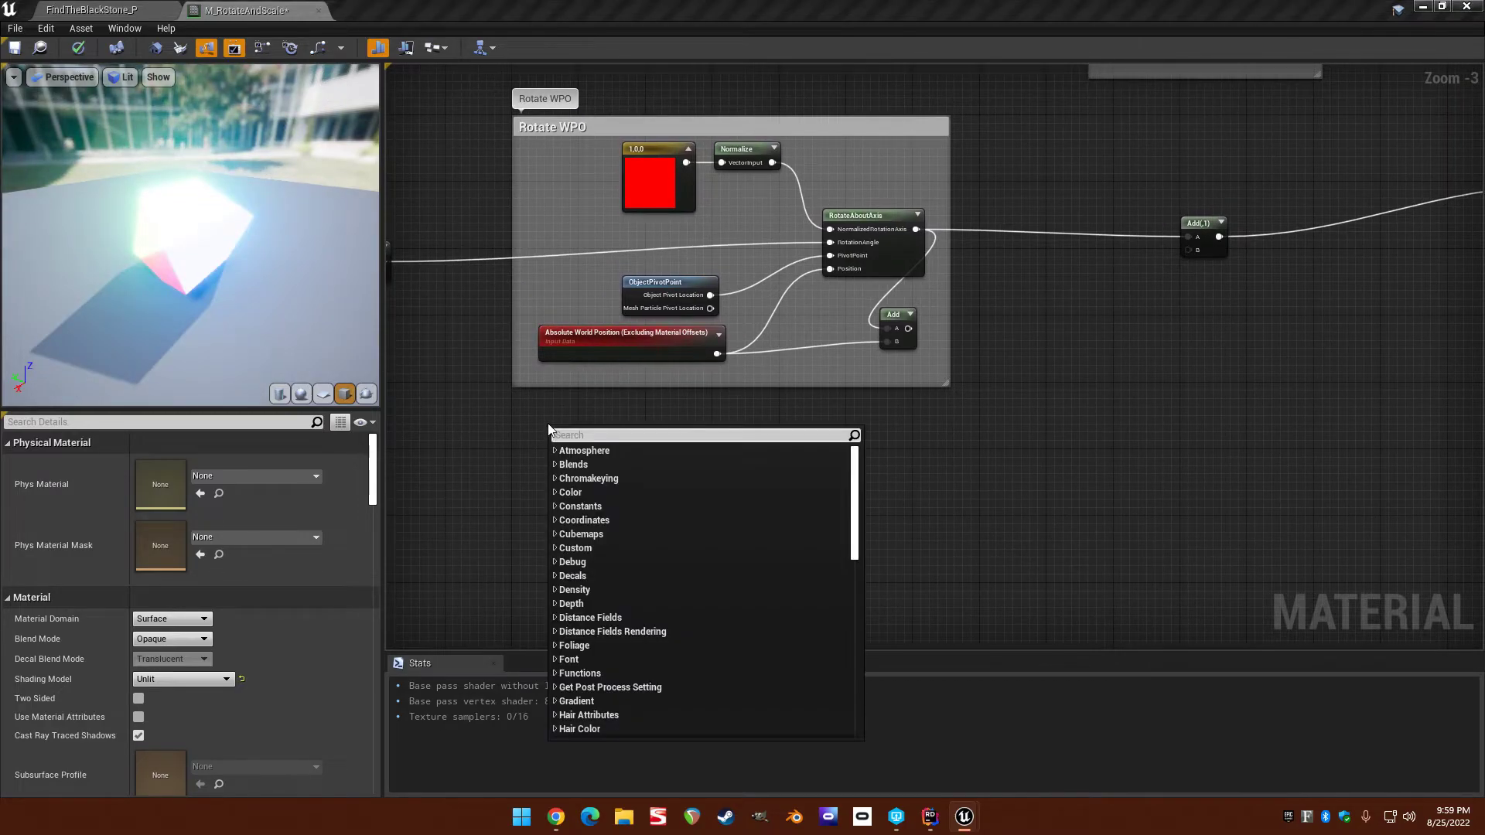
pyautogui.write('a')
pyautogui.press('BackSpace')
pyautogui.write('pos')
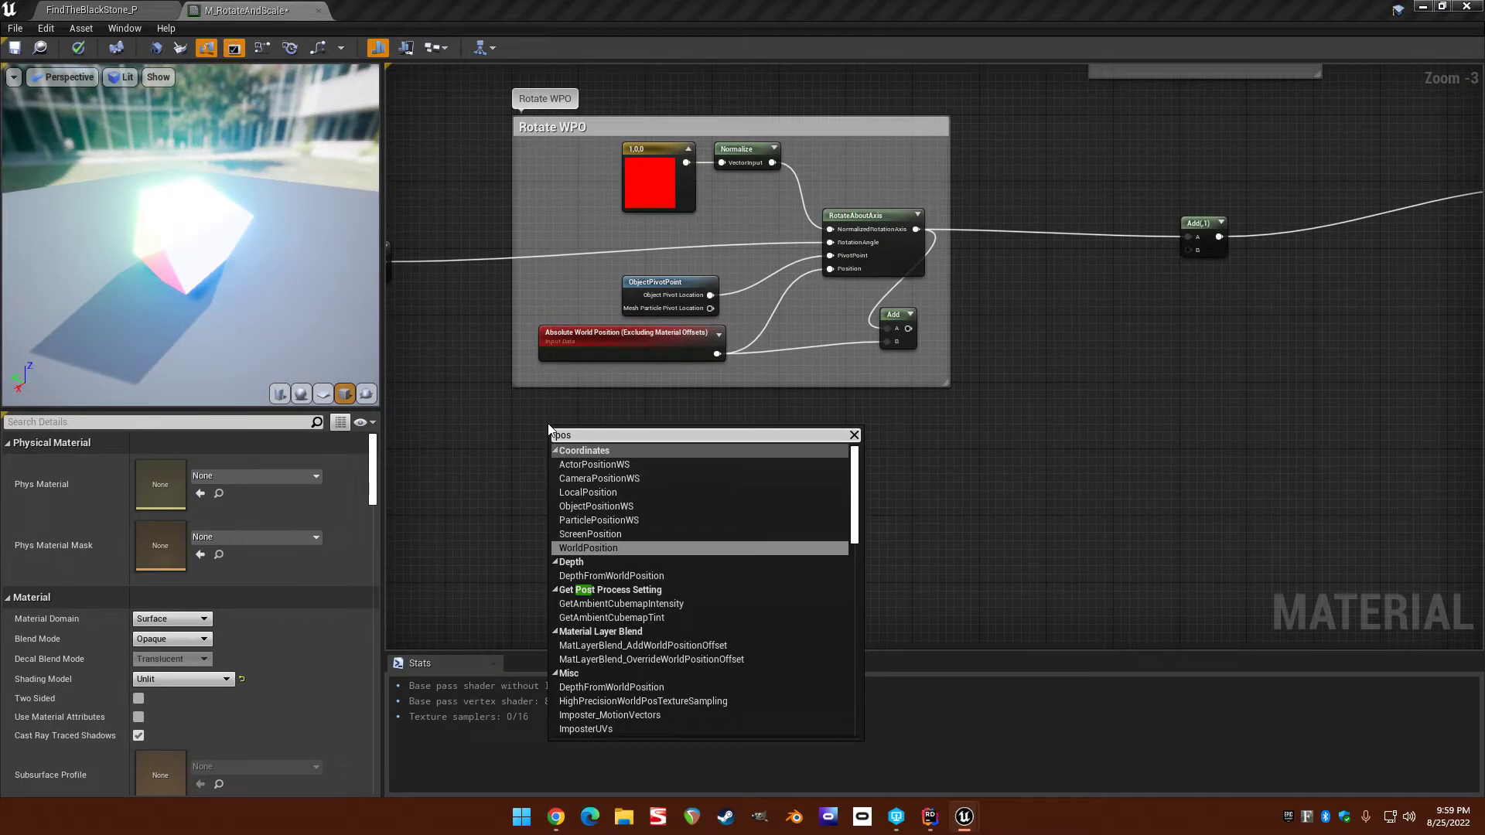
pyautogui.press('Return')
pyautogui.click(266, 464)
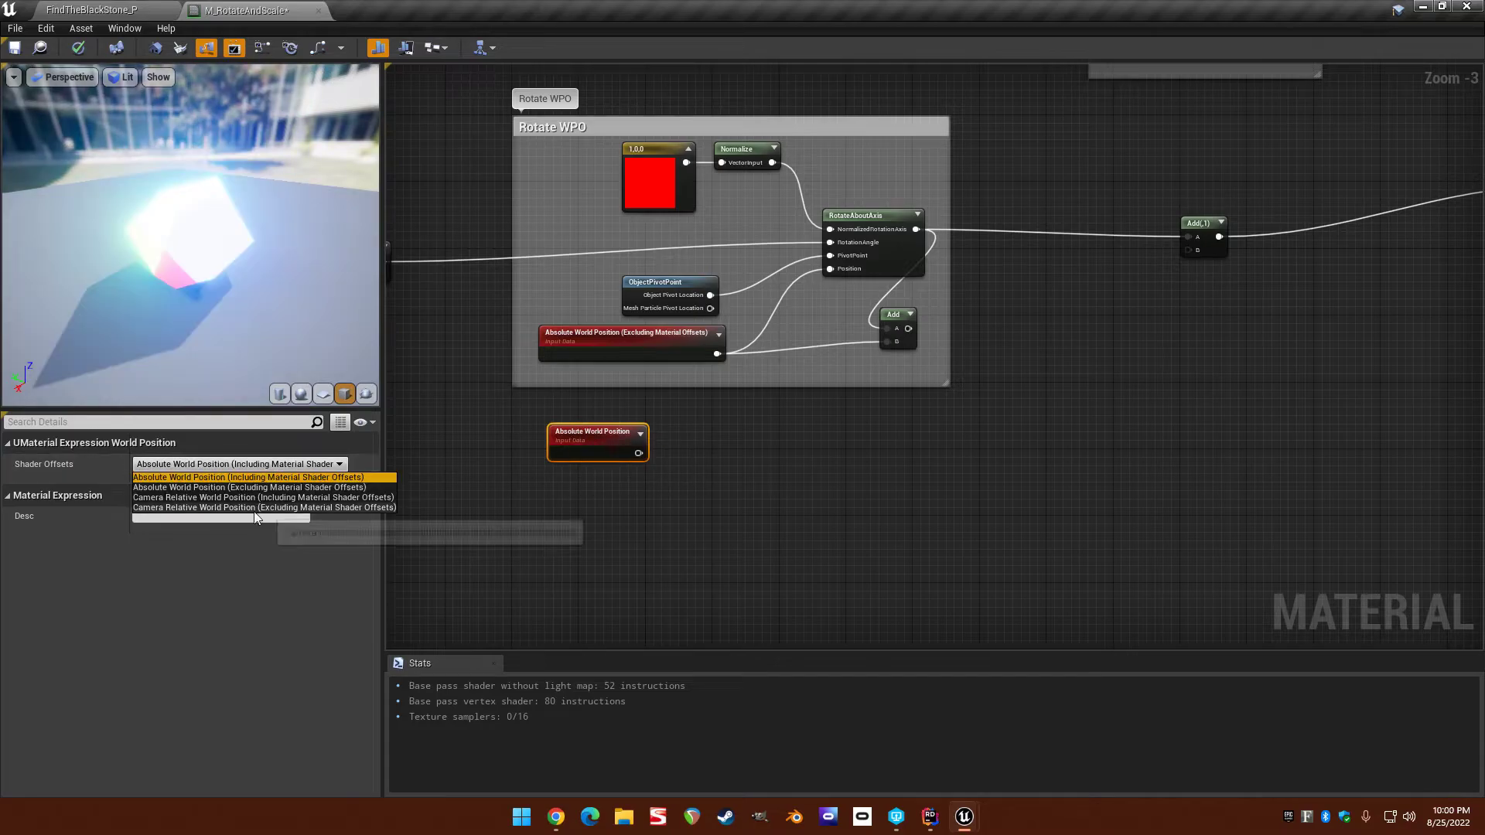
pyautogui.click(258, 487)
# Create a Subtract node from the new Absolute World Position output, wired to input A.
pyautogui.moveTo(545, 449); pyautogui.dragTo(609, 383, button='right')
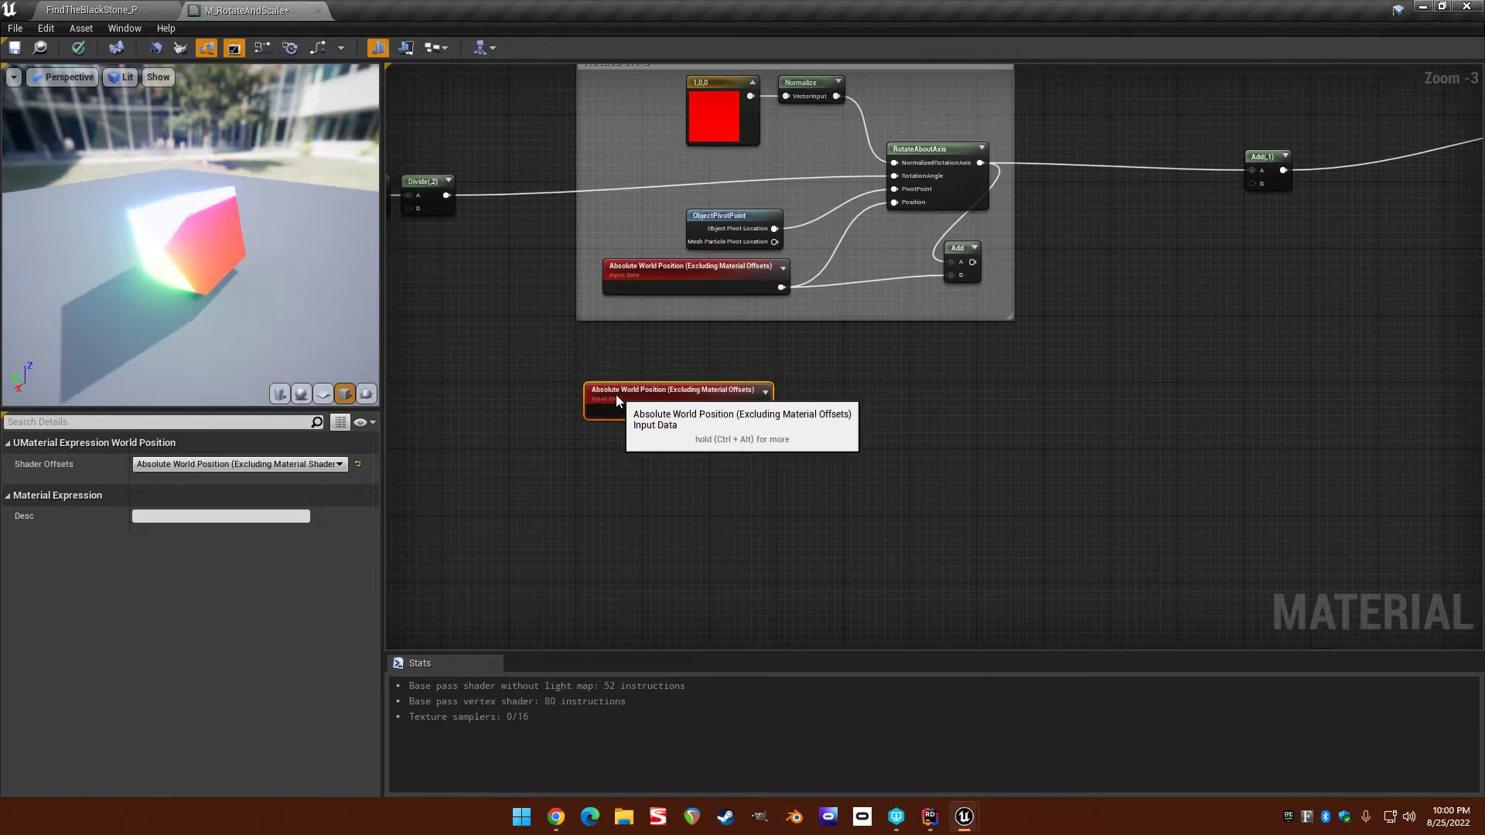
pyautogui.scroll(2, 619, 443)
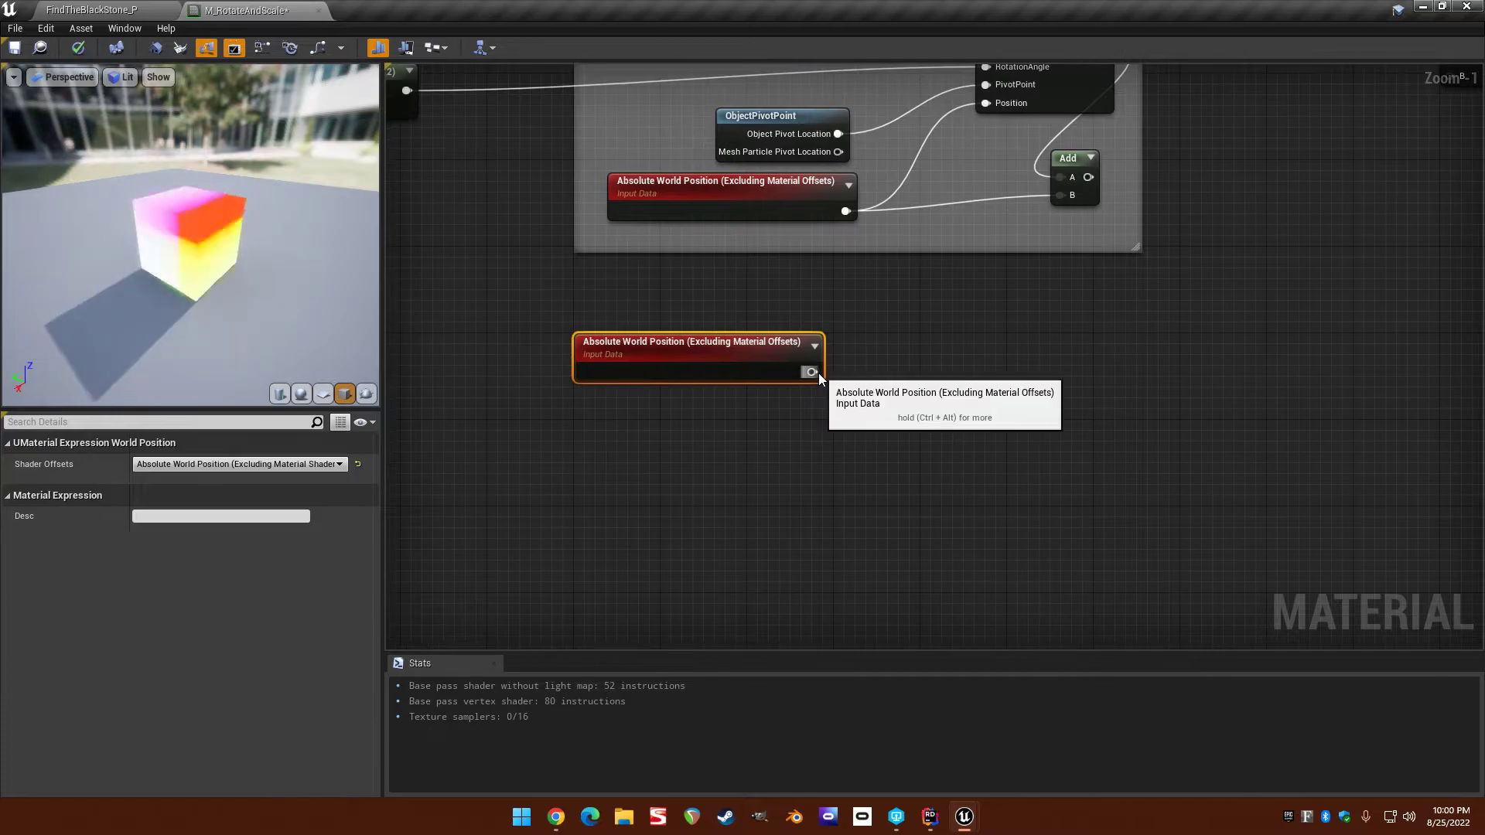
pyautogui.moveTo(811, 372); pyautogui.dragTo(900, 405)
pyautogui.write('subtract')
pyautogui.press('Return')
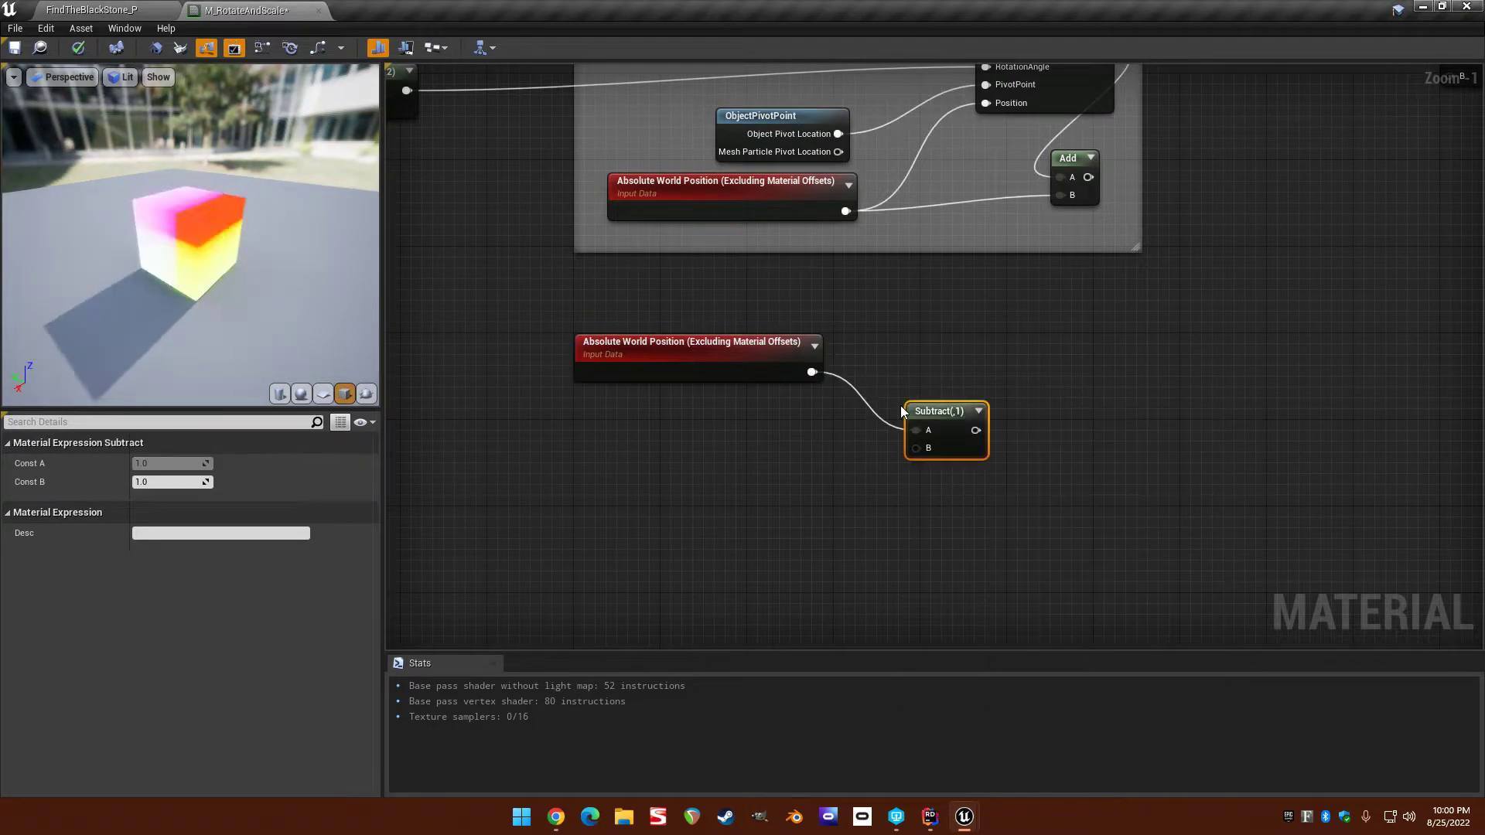
# Add an ObjectPivotPoint node below the new Absolute World Position and connect its Object Pivot Location to Subtract input B.
pyautogui.rightClick(676, 433)
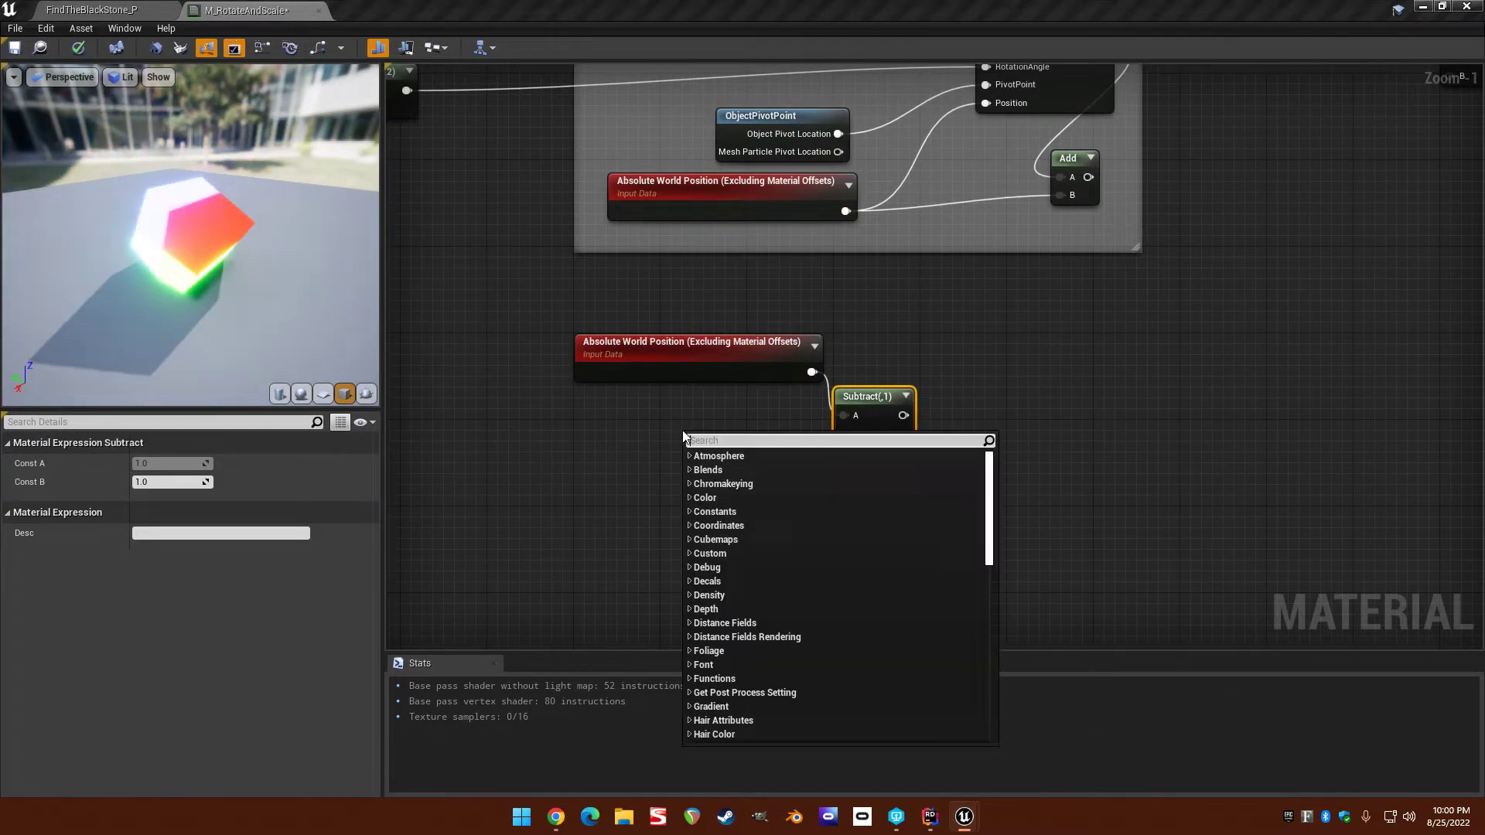
pyautogui.write('pivot')
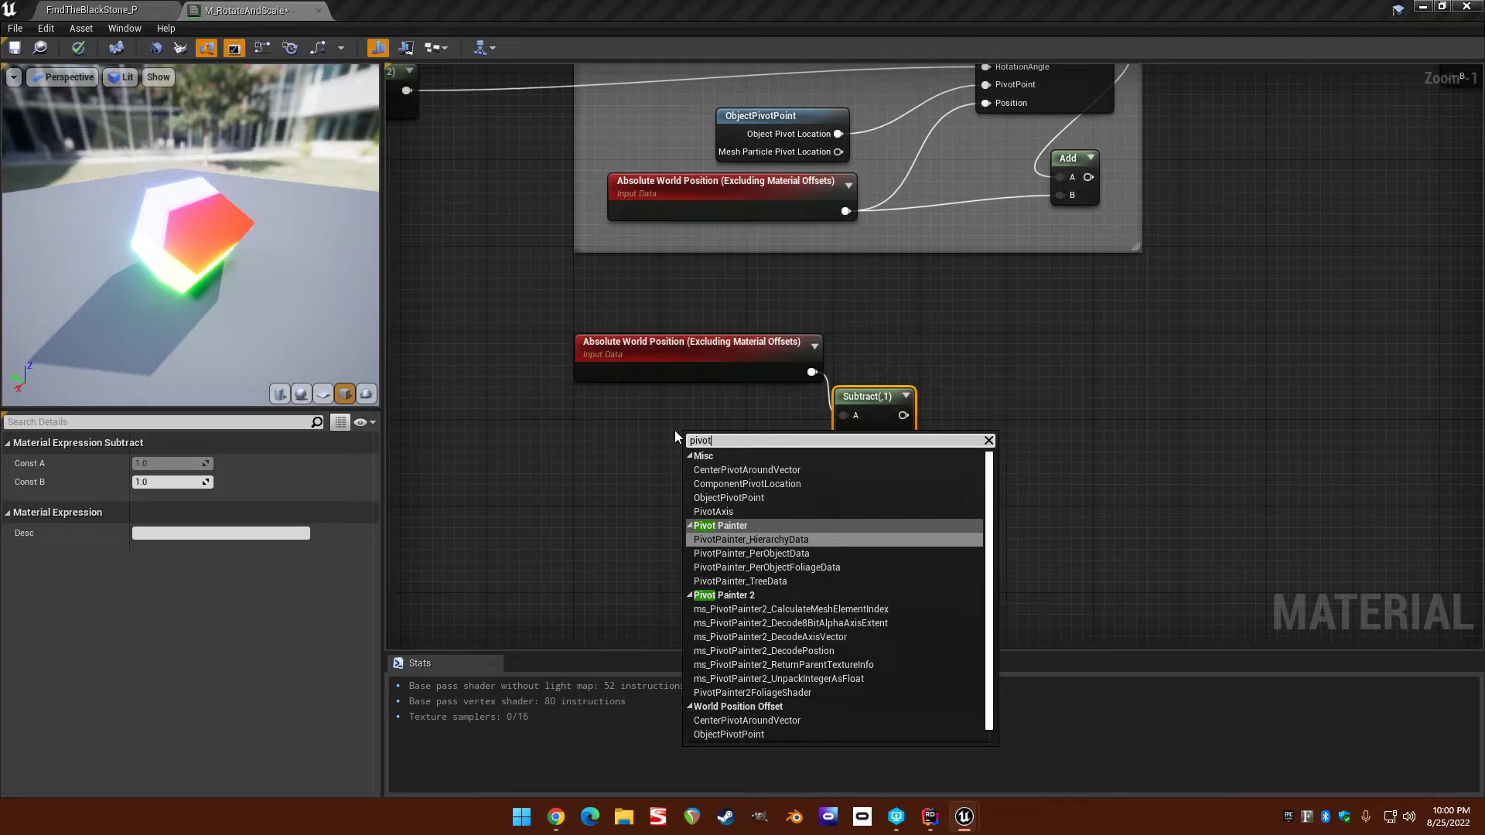
pyautogui.press('Up')
pyautogui.press('Up')
pyautogui.press('Return')
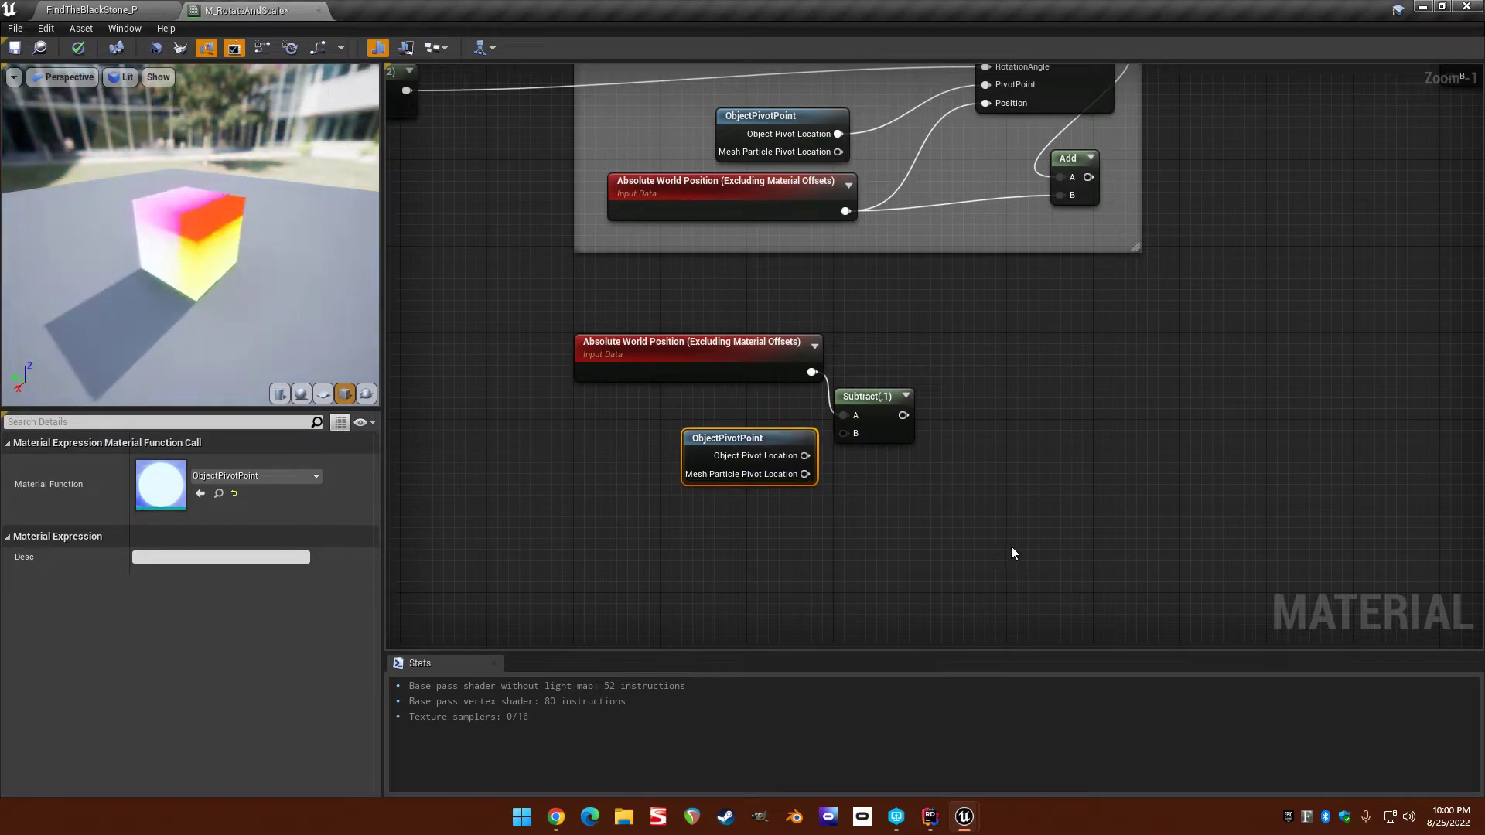
pyautogui.moveTo(815, 456); pyautogui.dragTo(776, 469)
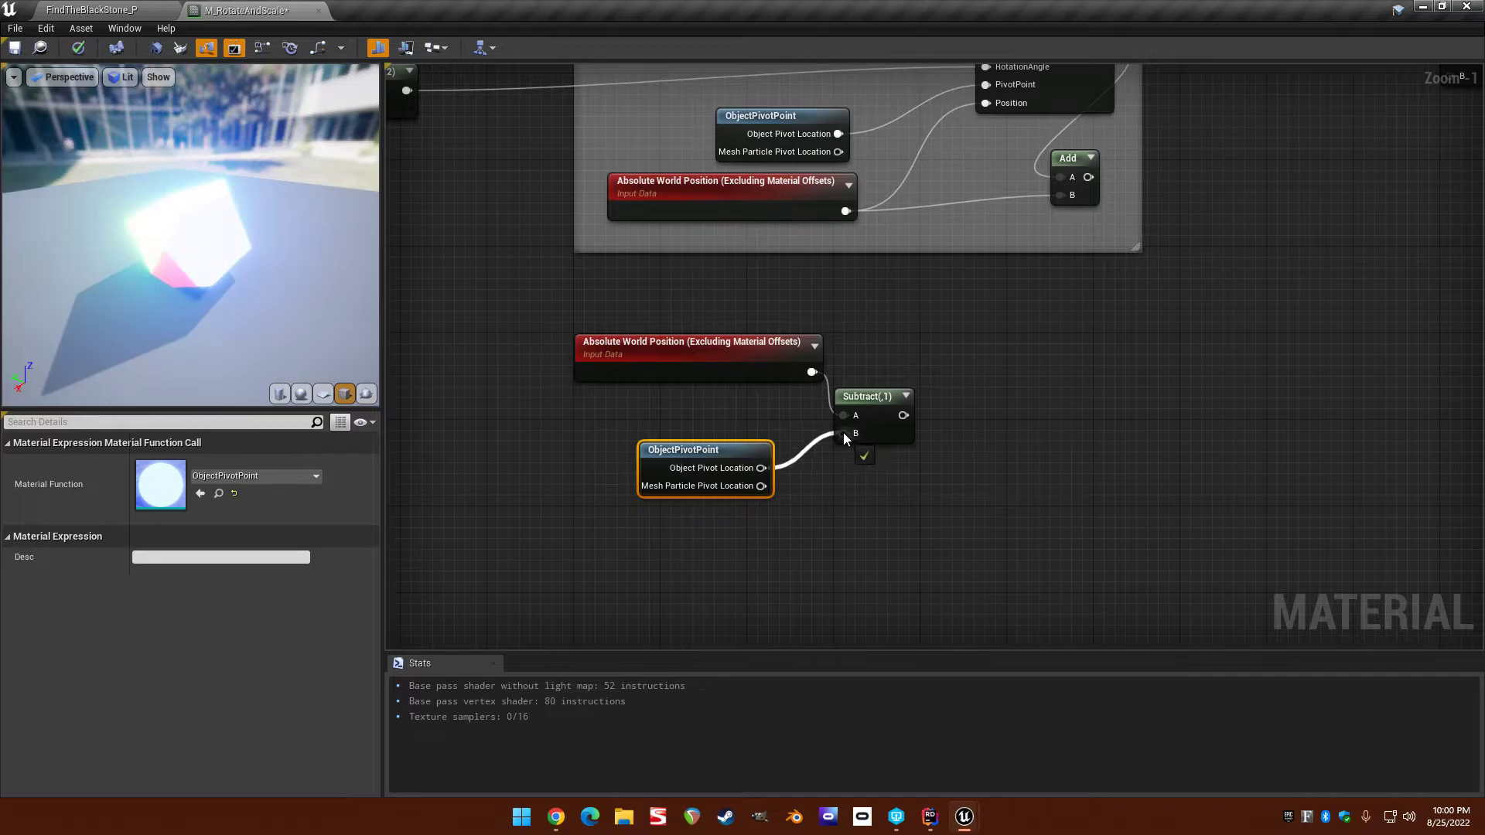
pyautogui.click(718, 362)
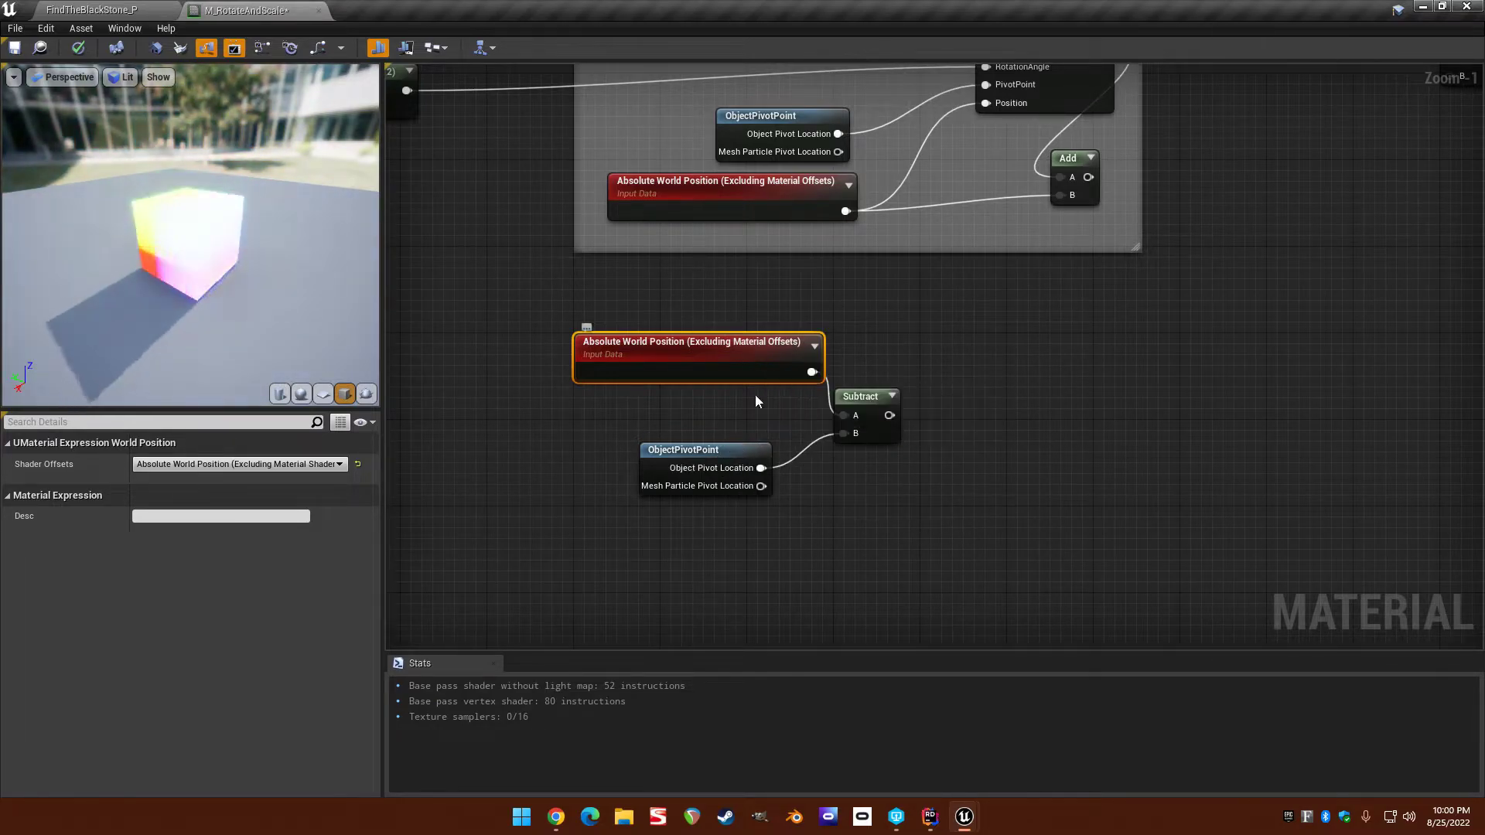
# Line up the Subtract node with the output of the new Absolute World Position node.
pyautogui.moveTo(755, 396); pyautogui.dragTo(707, 376, button='right')
pyautogui.moveTo(864, 372); pyautogui.dragTo(890, 307, button='right')
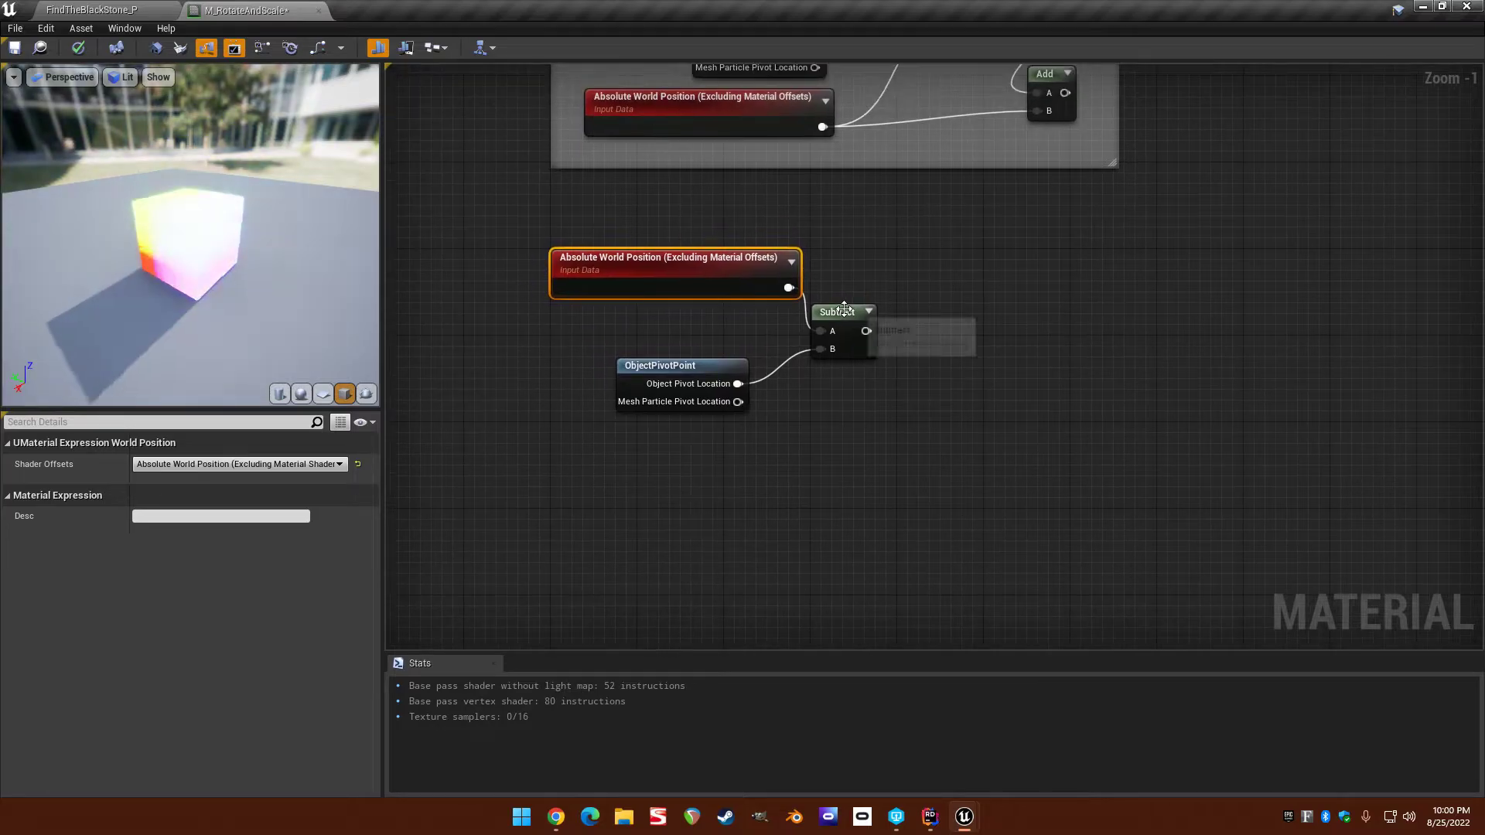
pyautogui.moveTo(844, 309); pyautogui.dragTo(877, 266)
pyautogui.moveTo(891, 270); pyautogui.dragTo(860, 314, button='right')
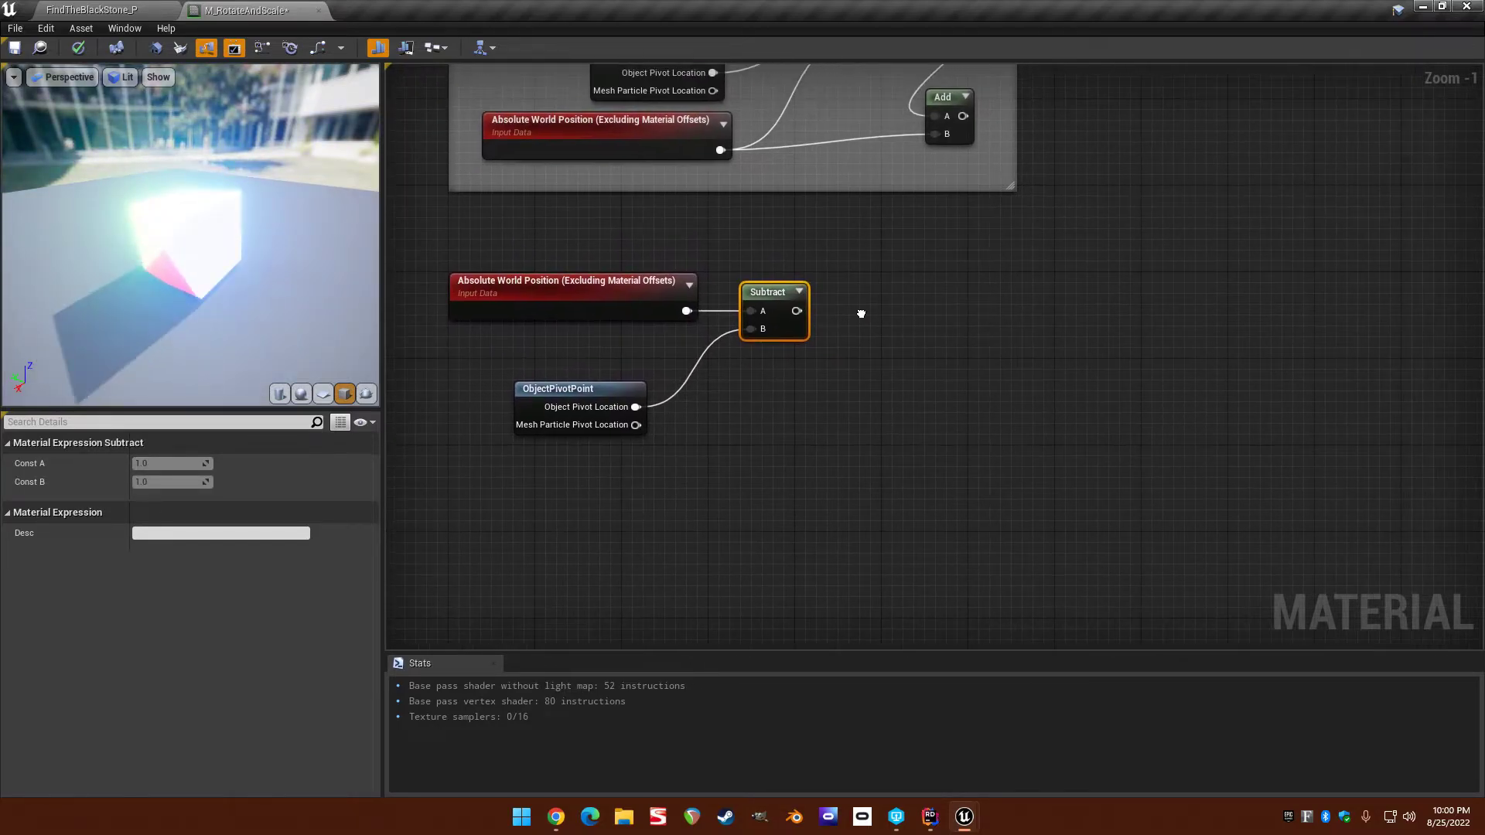
# Create a Multiply node from the Subtract output, wired to input A, and line it up with the Subtract node.
pyautogui.moveTo(879, 326); pyautogui.dragTo(879, 326)
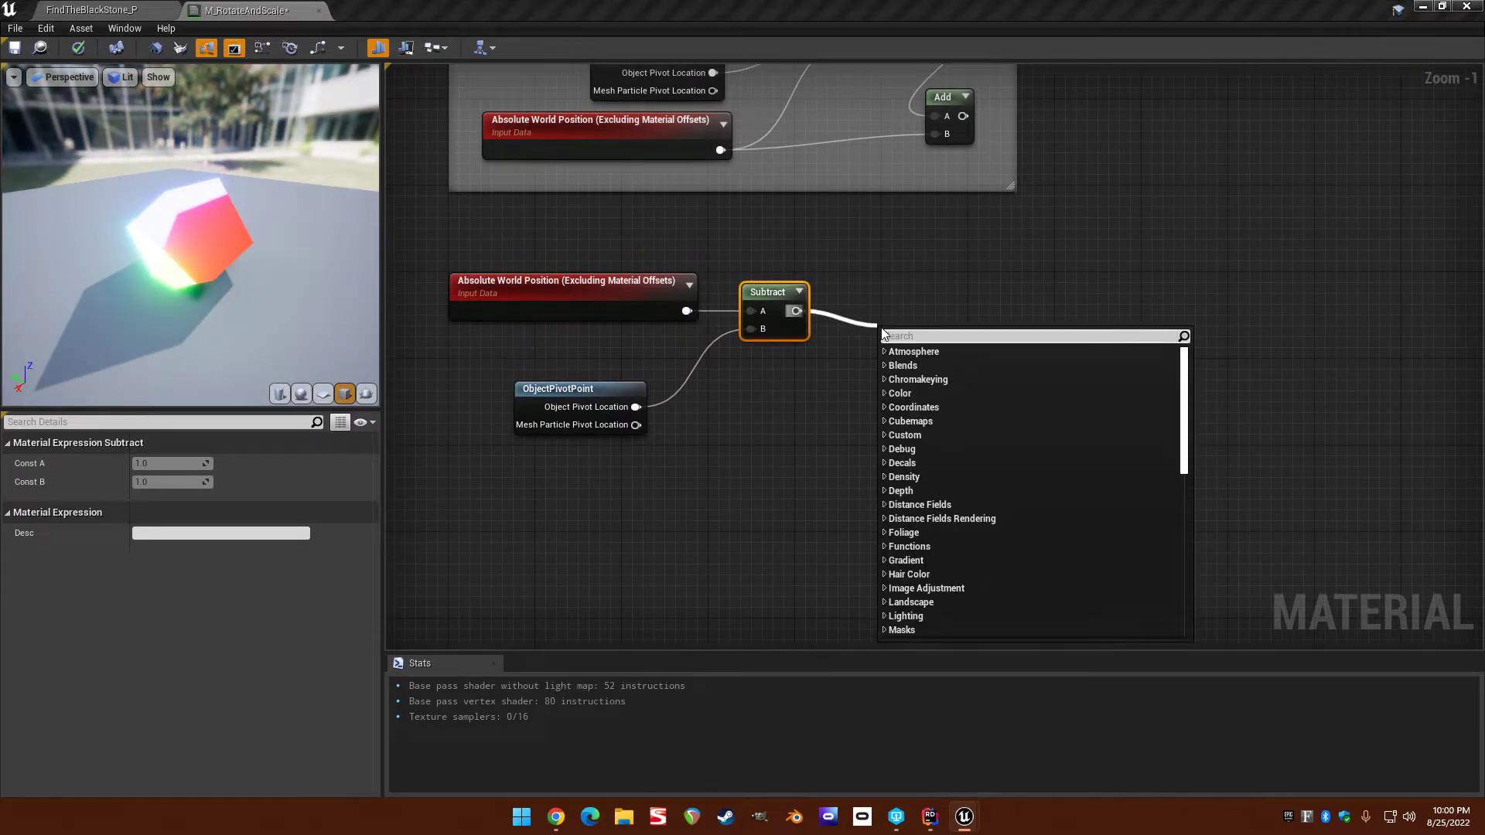
pyautogui.write('multiply')
pyautogui.press('Return')
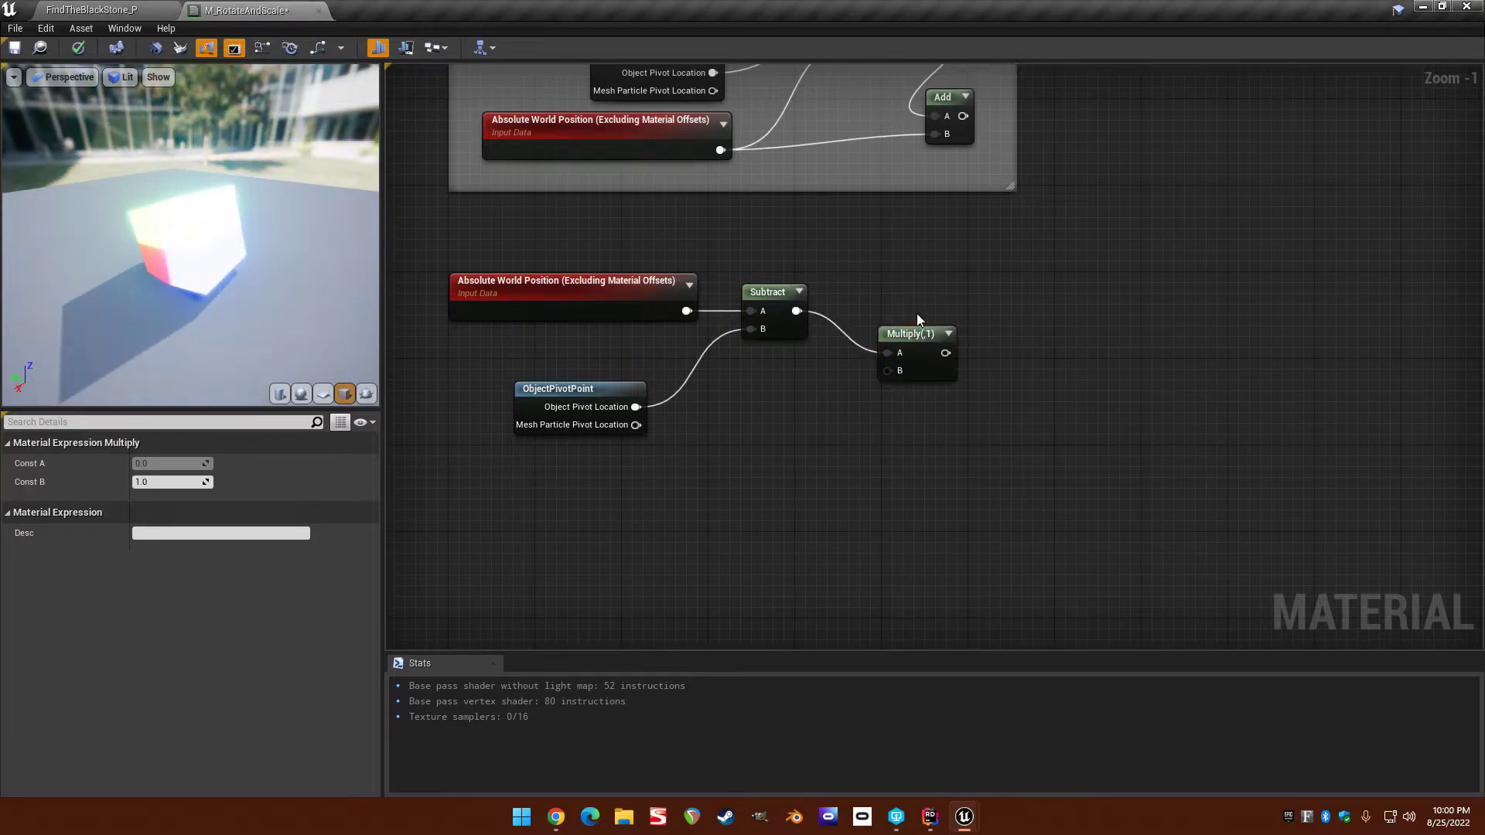
pyautogui.click(915, 320)
pyautogui.moveTo(915, 334); pyautogui.dragTo(929, 292)
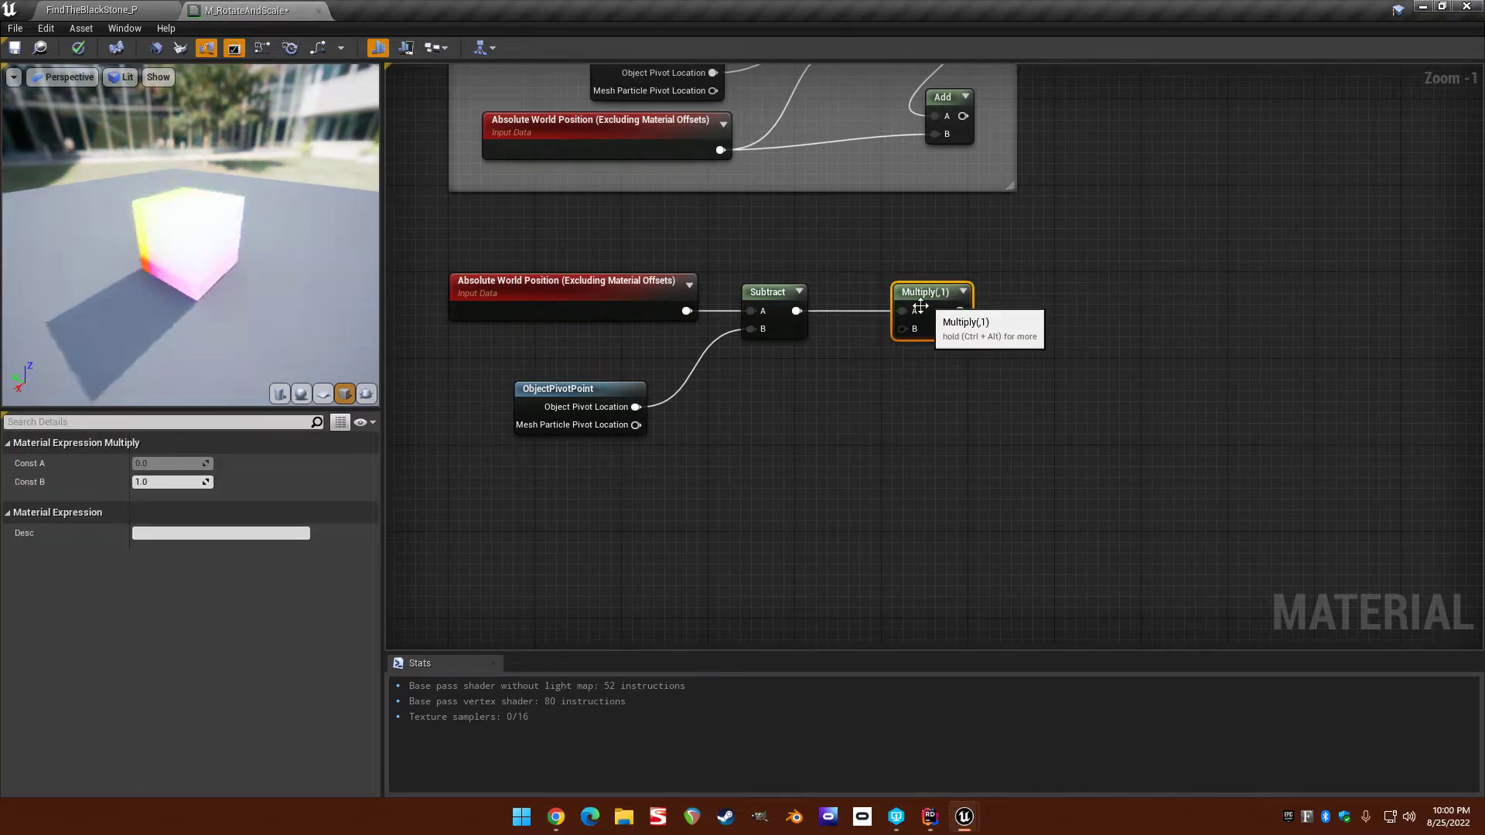
# Add a scalar parameter named Scale with a default value of 1 and place it just below the new ObjectPivotPoint node.
pyautogui.moveTo(920, 307); pyautogui.dragTo(992, 341, button='right')
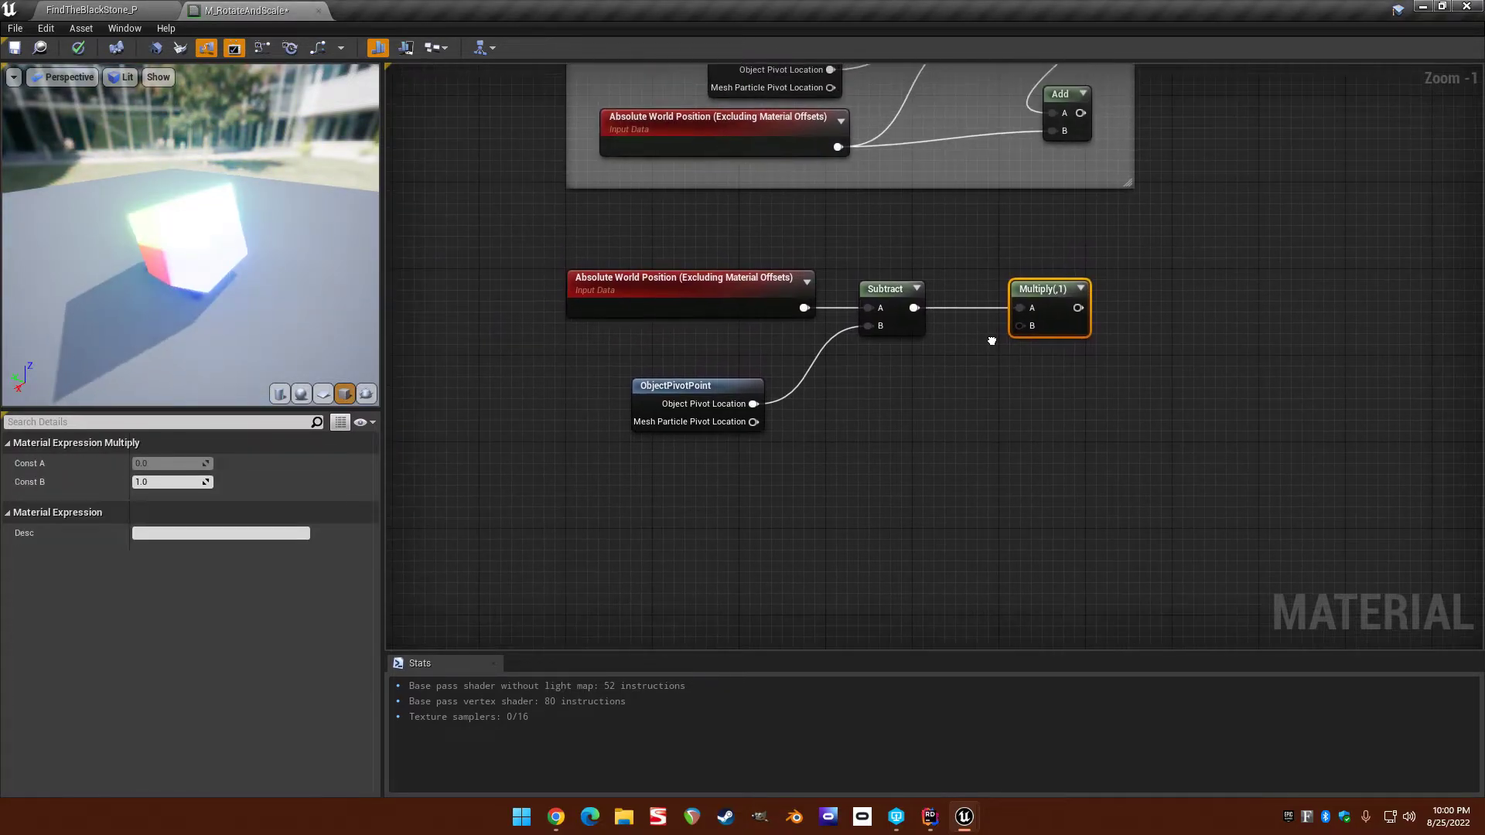
pyautogui.click(657, 465)
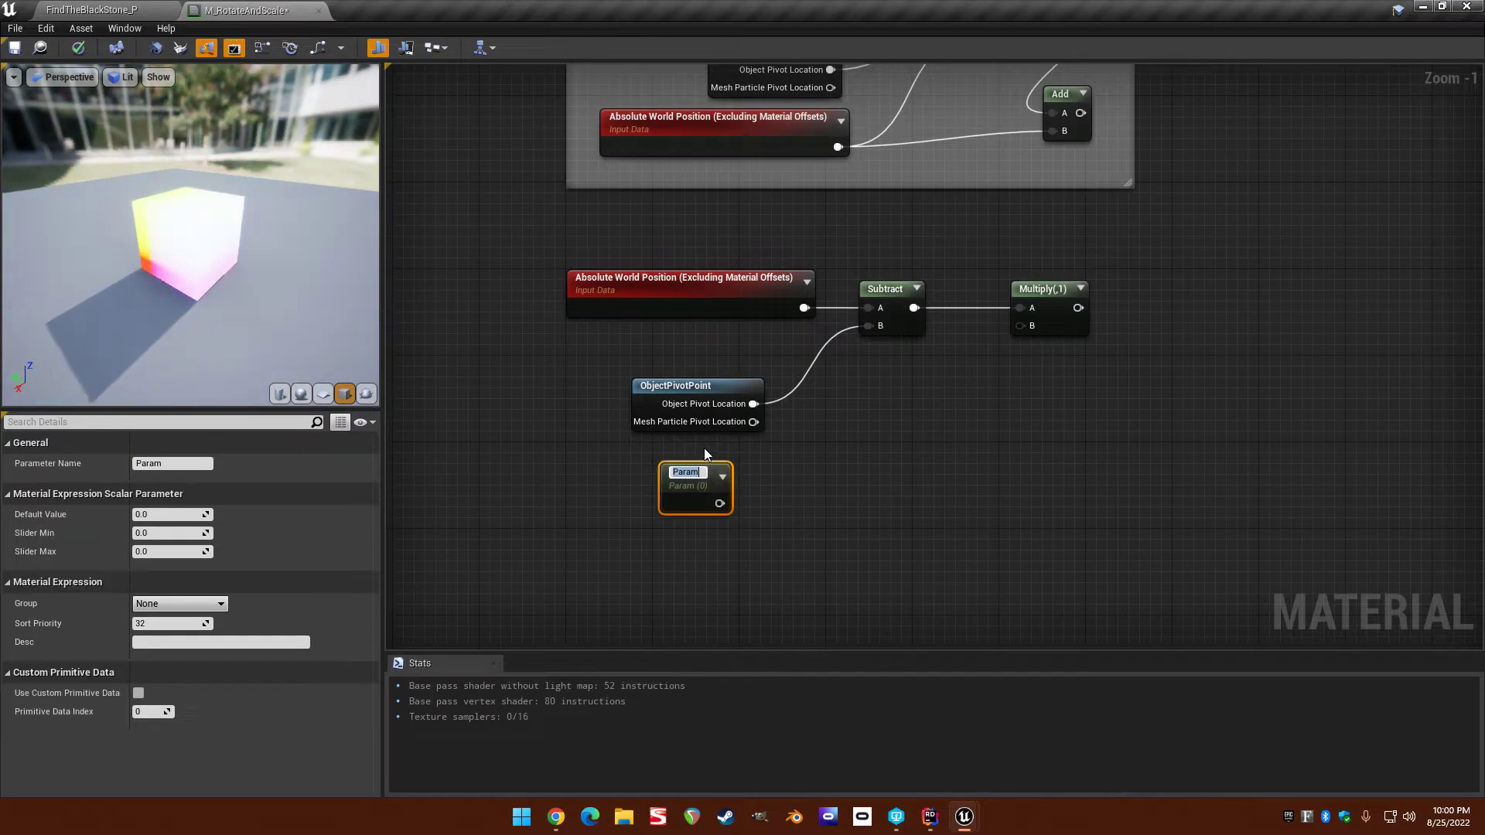
pyautogui.write('Scale')
pyautogui.press('Return')
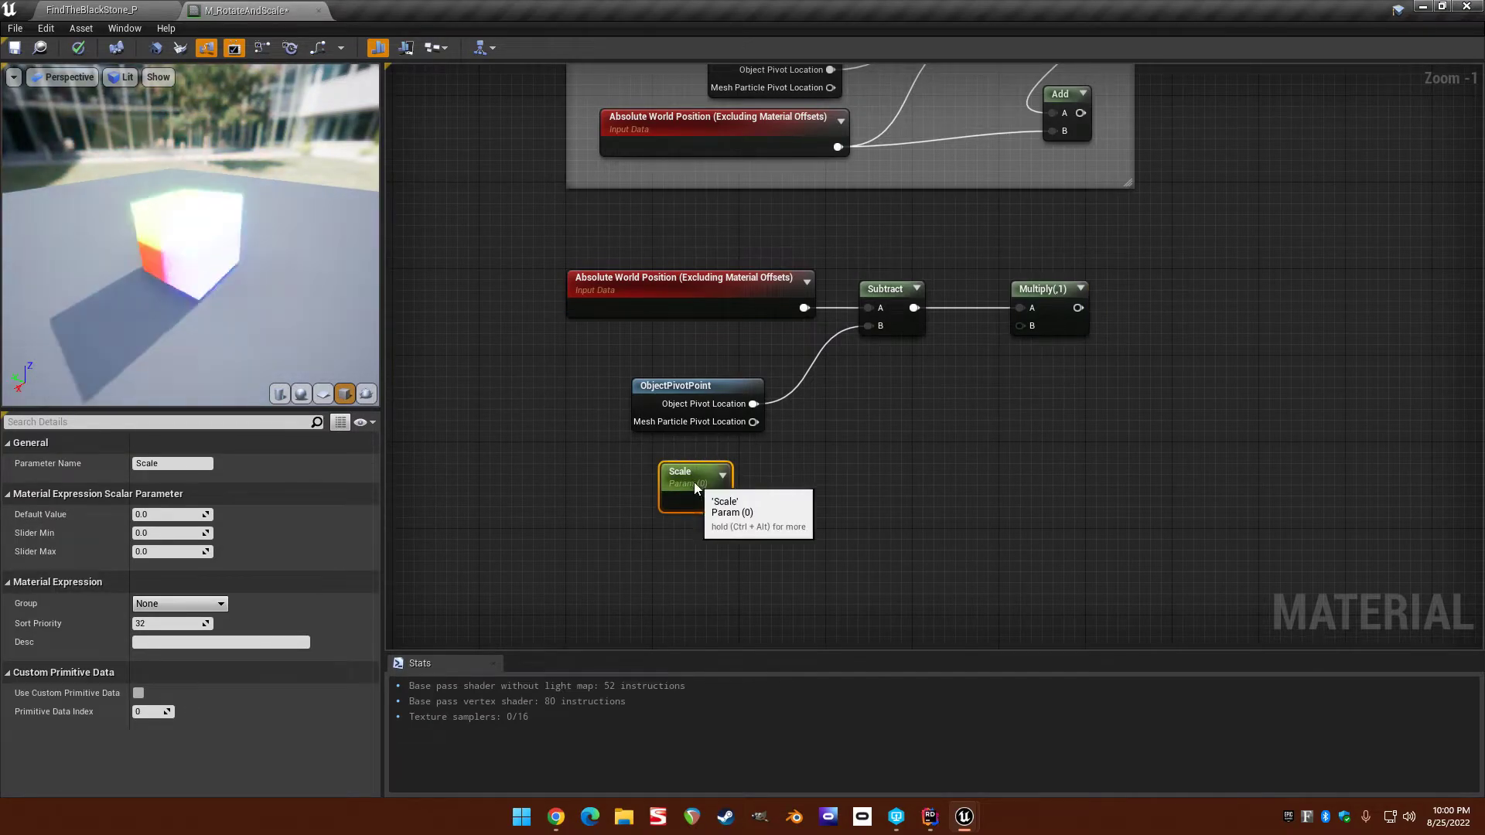
pyautogui.press('Return')
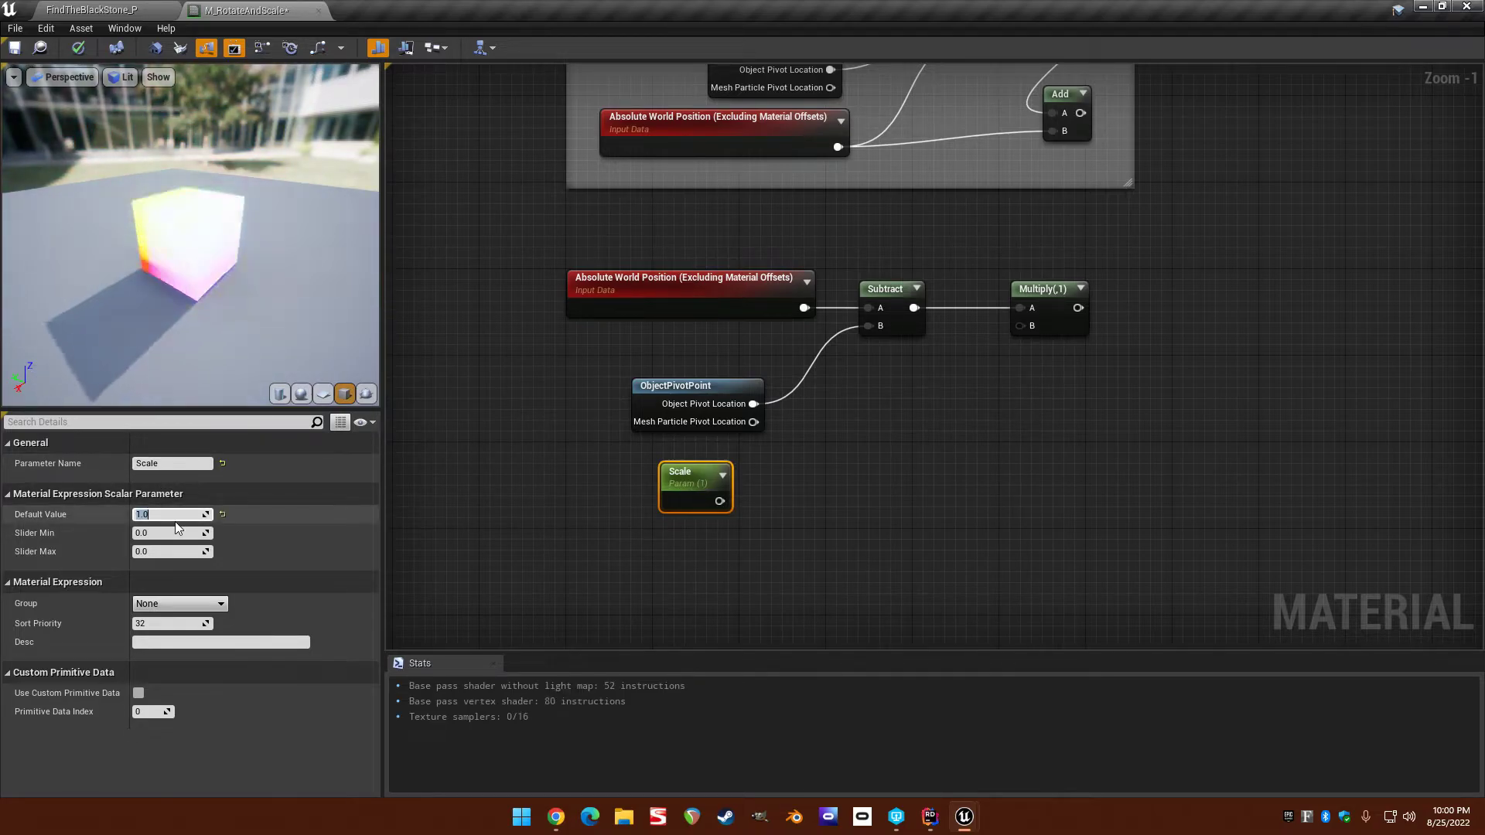
pyautogui.moveTo(793, 488); pyautogui.dragTo(762, 546, button='right')
pyautogui.moveTo(667, 529); pyautogui.dragTo(694, 512)
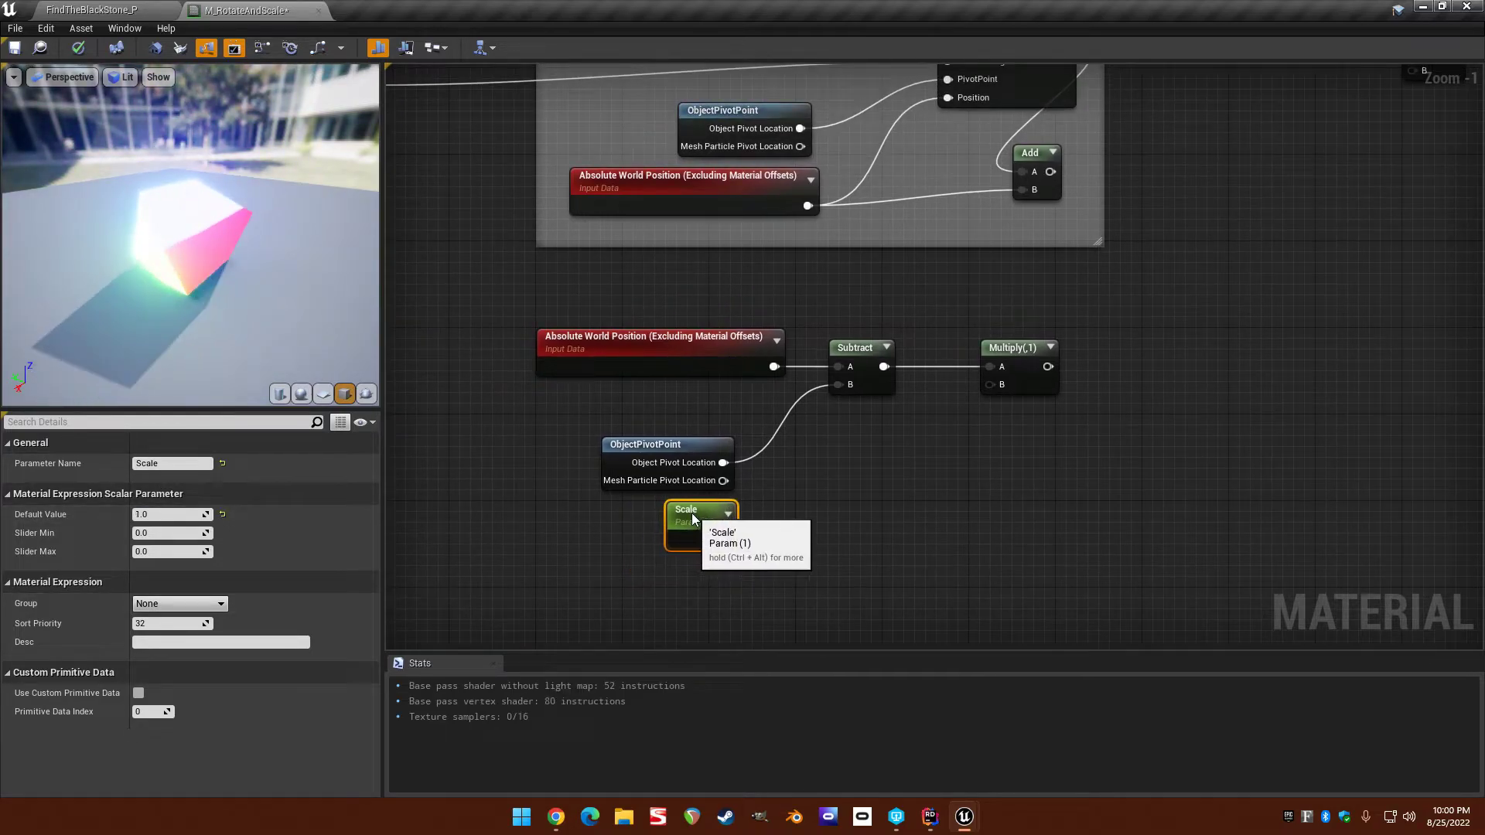
pyautogui.moveTo(772, 473); pyautogui.dragTo(753, 332, button='right')
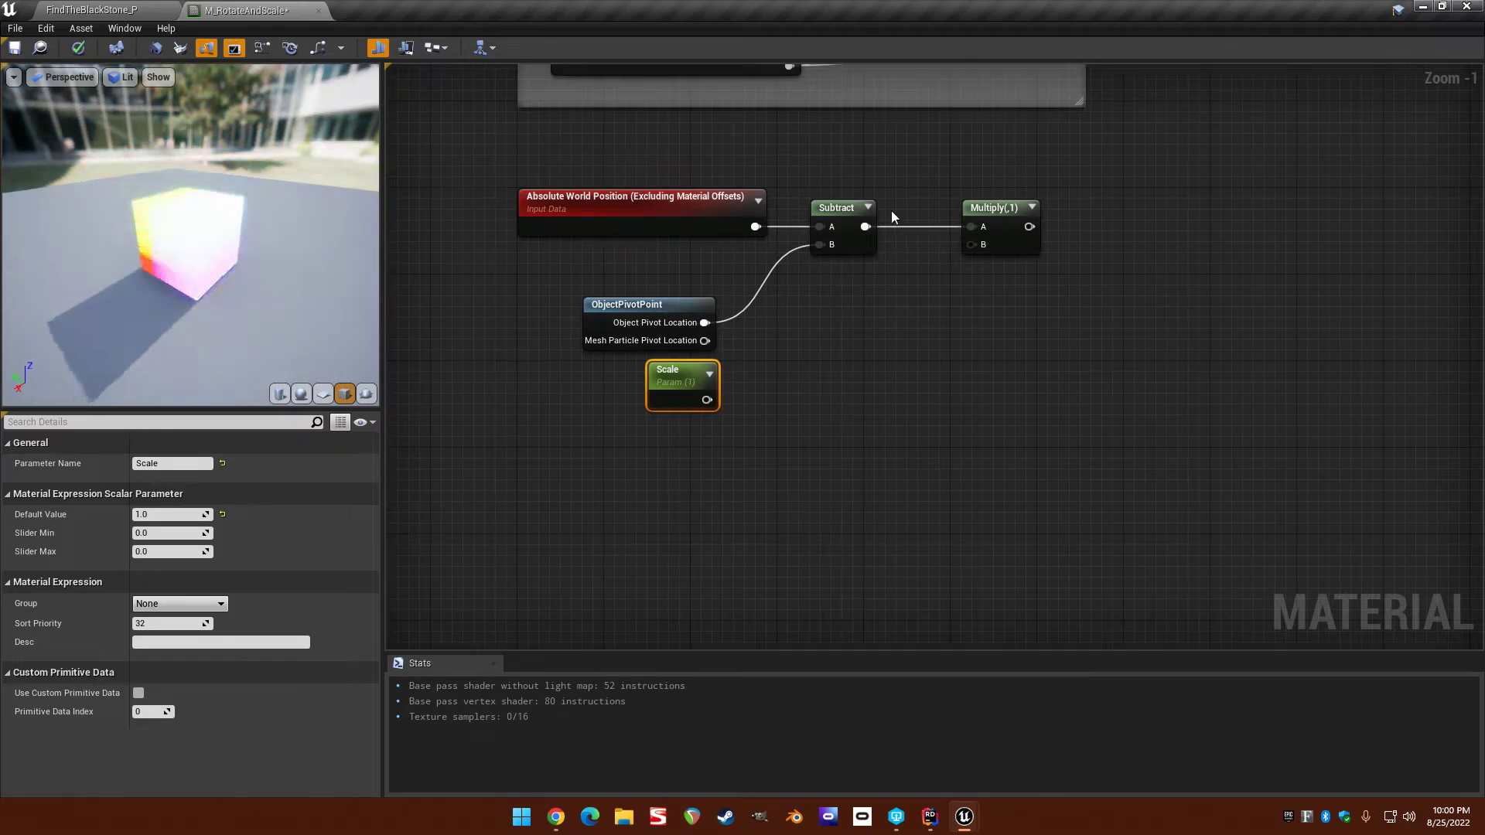
# Connect the new Multiply output to input A of the Add node that feeds Emissive Color and World Position Offset.
pyautogui.click(837, 208)
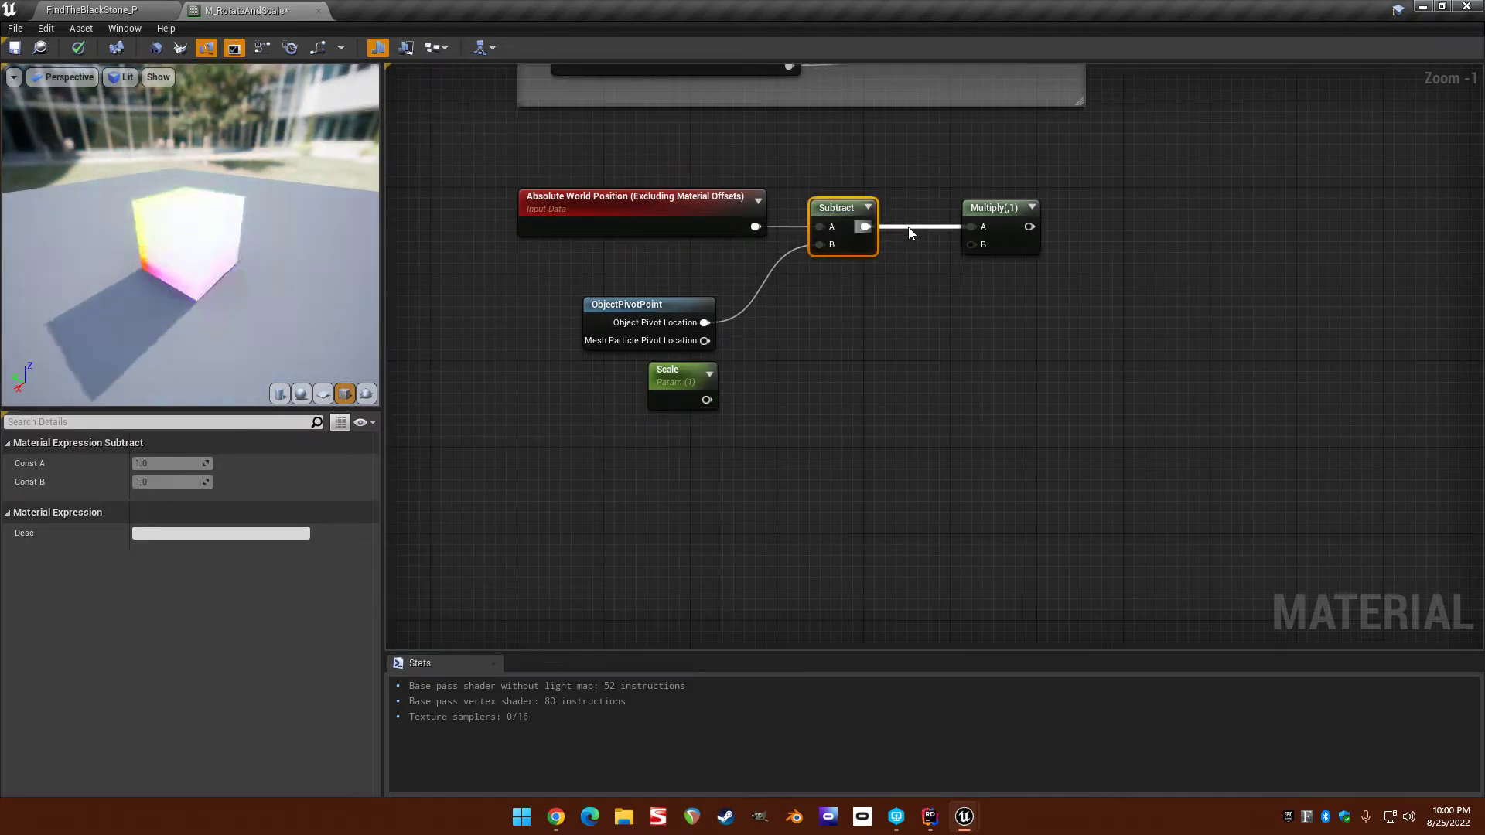
pyautogui.moveTo(908, 226); pyautogui.dragTo(651, 419, button='right')
pyautogui.scroll(-1, 778, 363)
pyautogui.moveTo(778, 364); pyautogui.dragTo(611, 437, button='right')
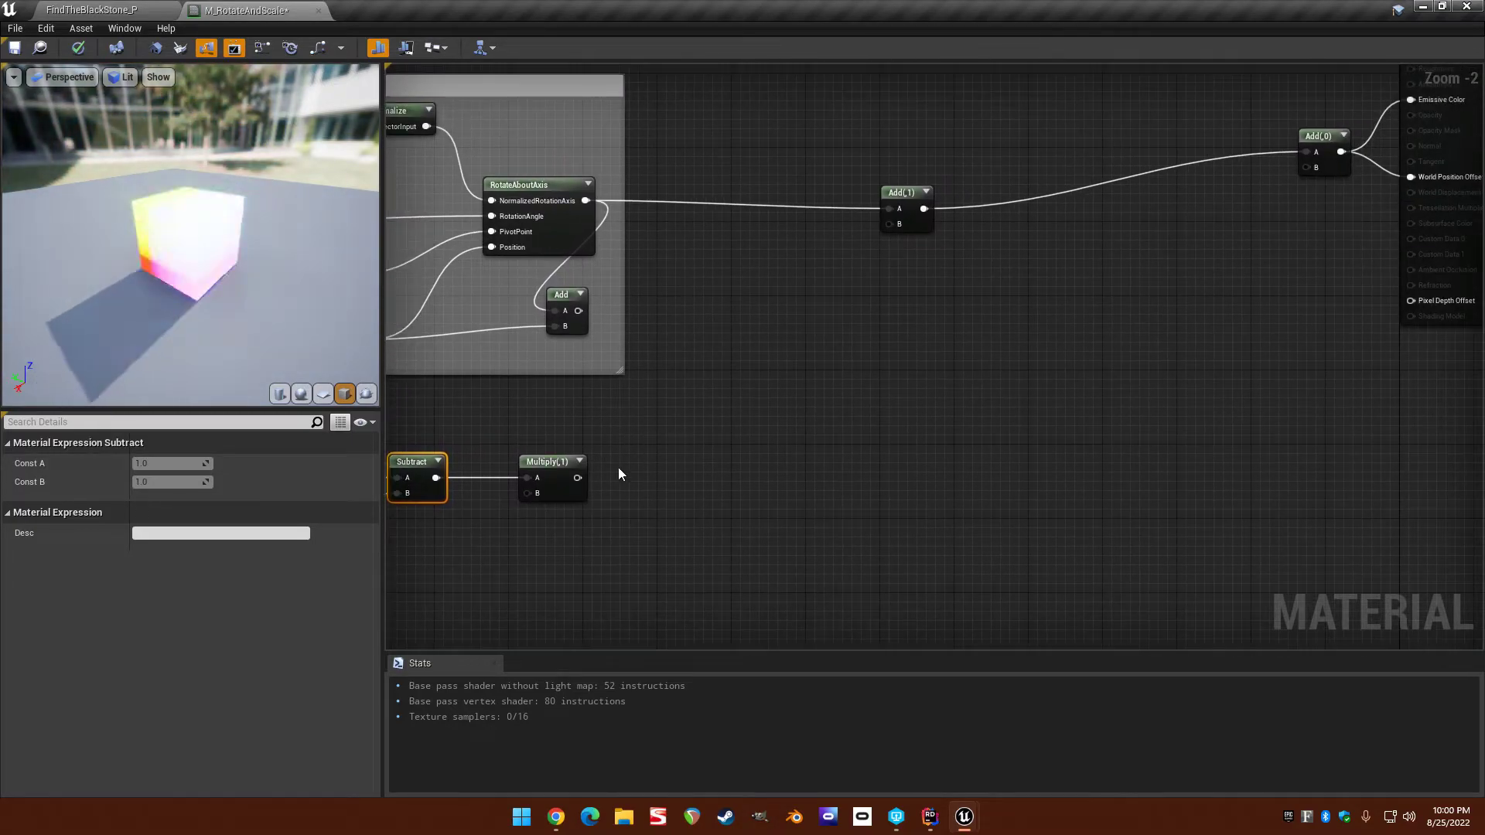
pyautogui.moveTo(577, 478); pyautogui.dragTo(1306, 153)
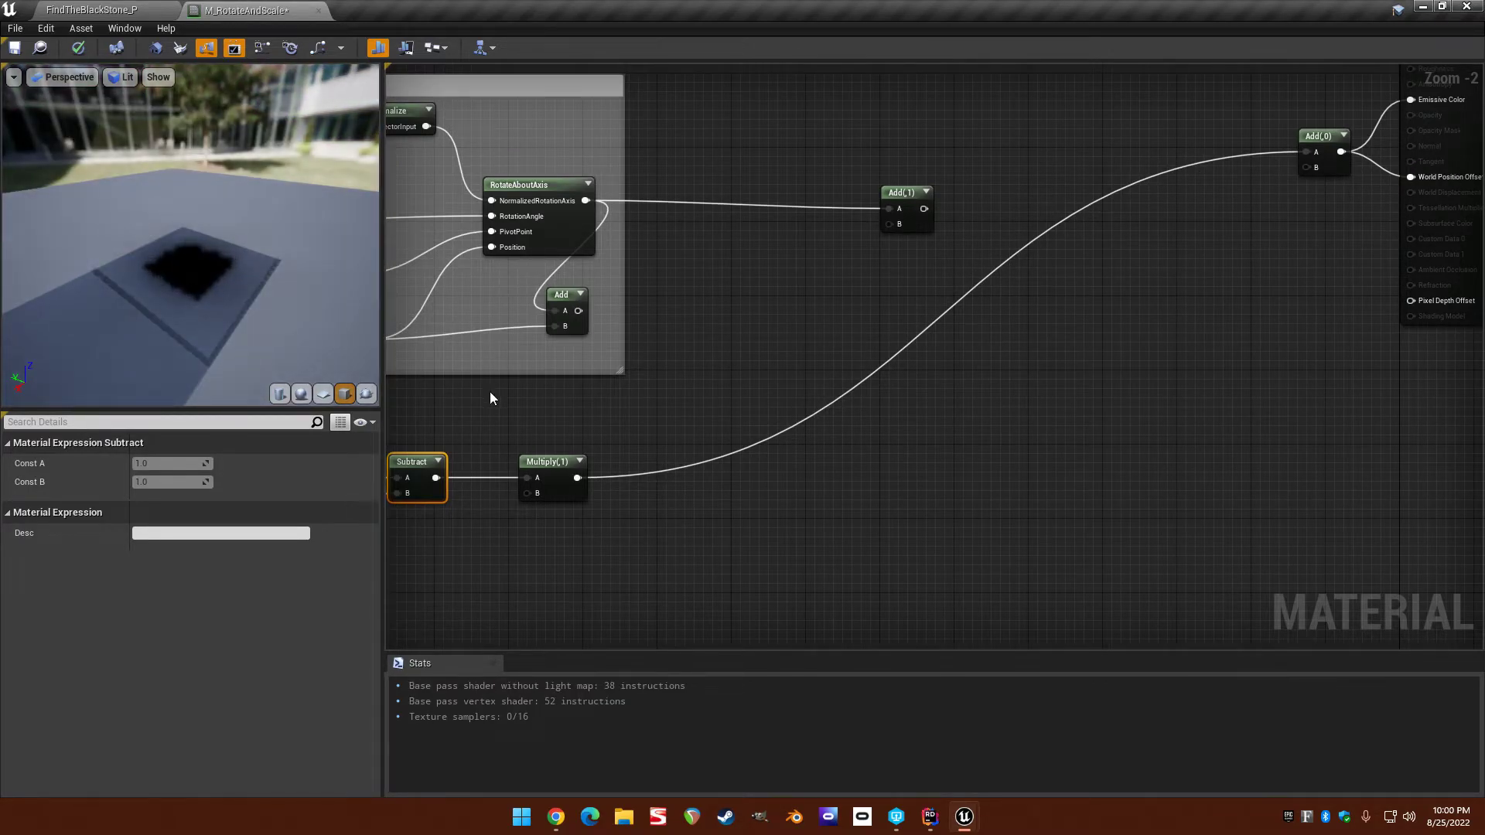
# Move the lower ObjectPivotPoint node up close beneath the Absolute World Position node.
pyautogui.moveTo(490, 398); pyautogui.dragTo(840, 325, button='right')
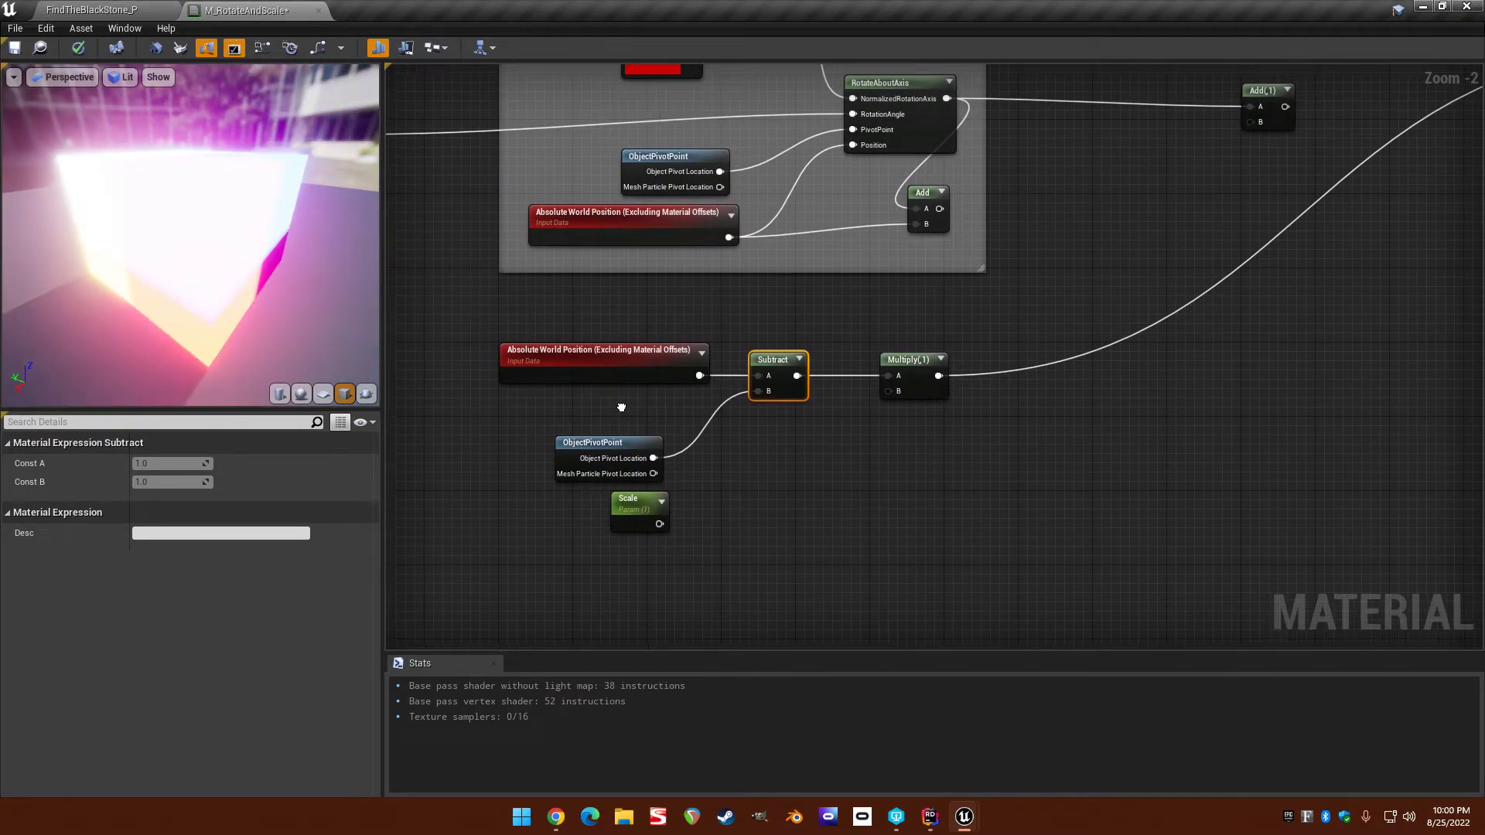
pyautogui.moveTo(654, 423); pyautogui.dragTo(640, 440, button='right')
pyautogui.moveTo(609, 465); pyautogui.dragTo(647, 426)
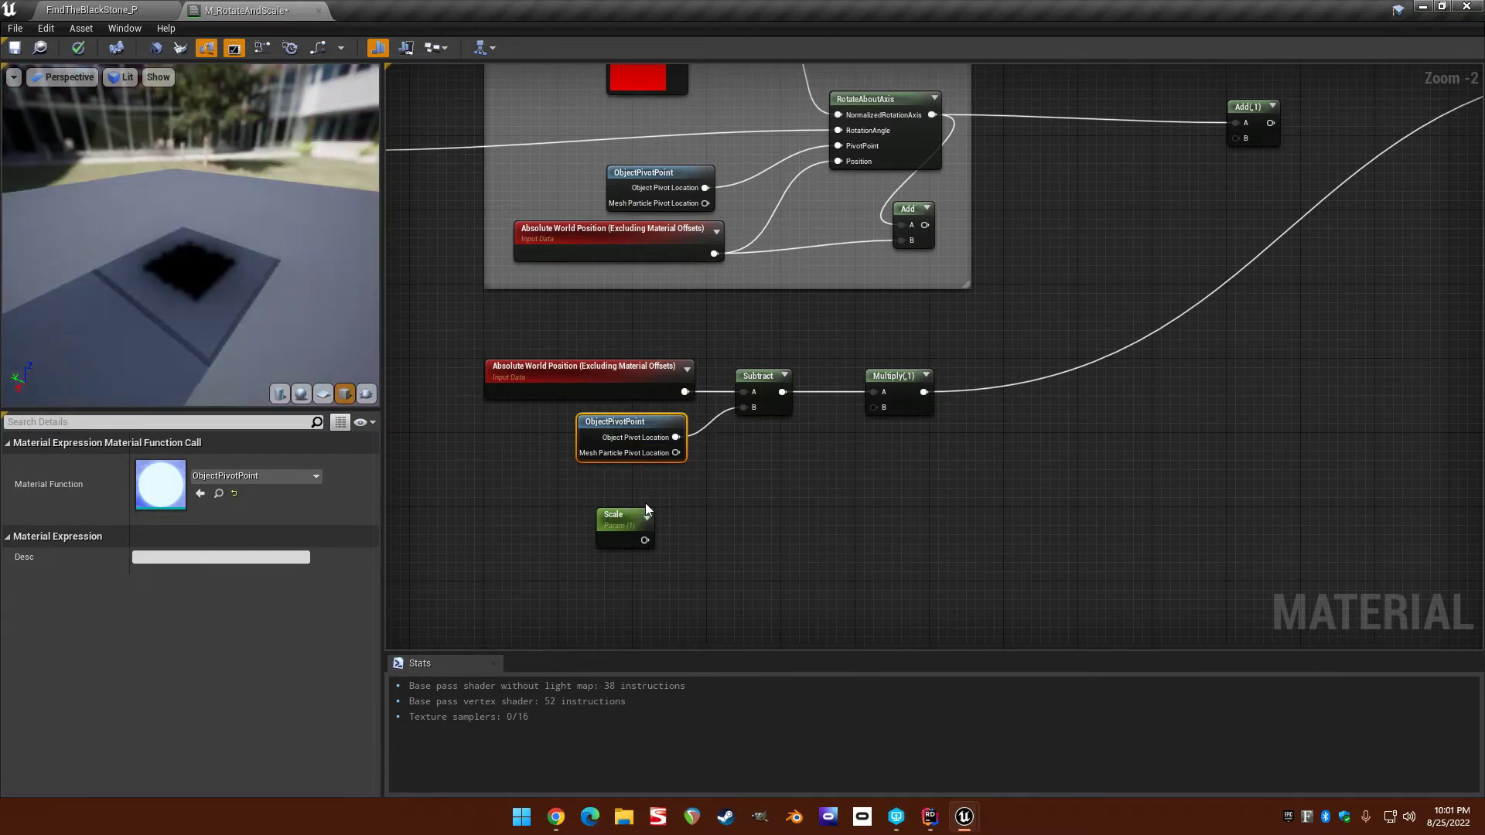
# Connect the Multiply output directly to the material's World Position Offset.
pyautogui.moveTo(669, 464); pyautogui.dragTo(849, 484, button='right')
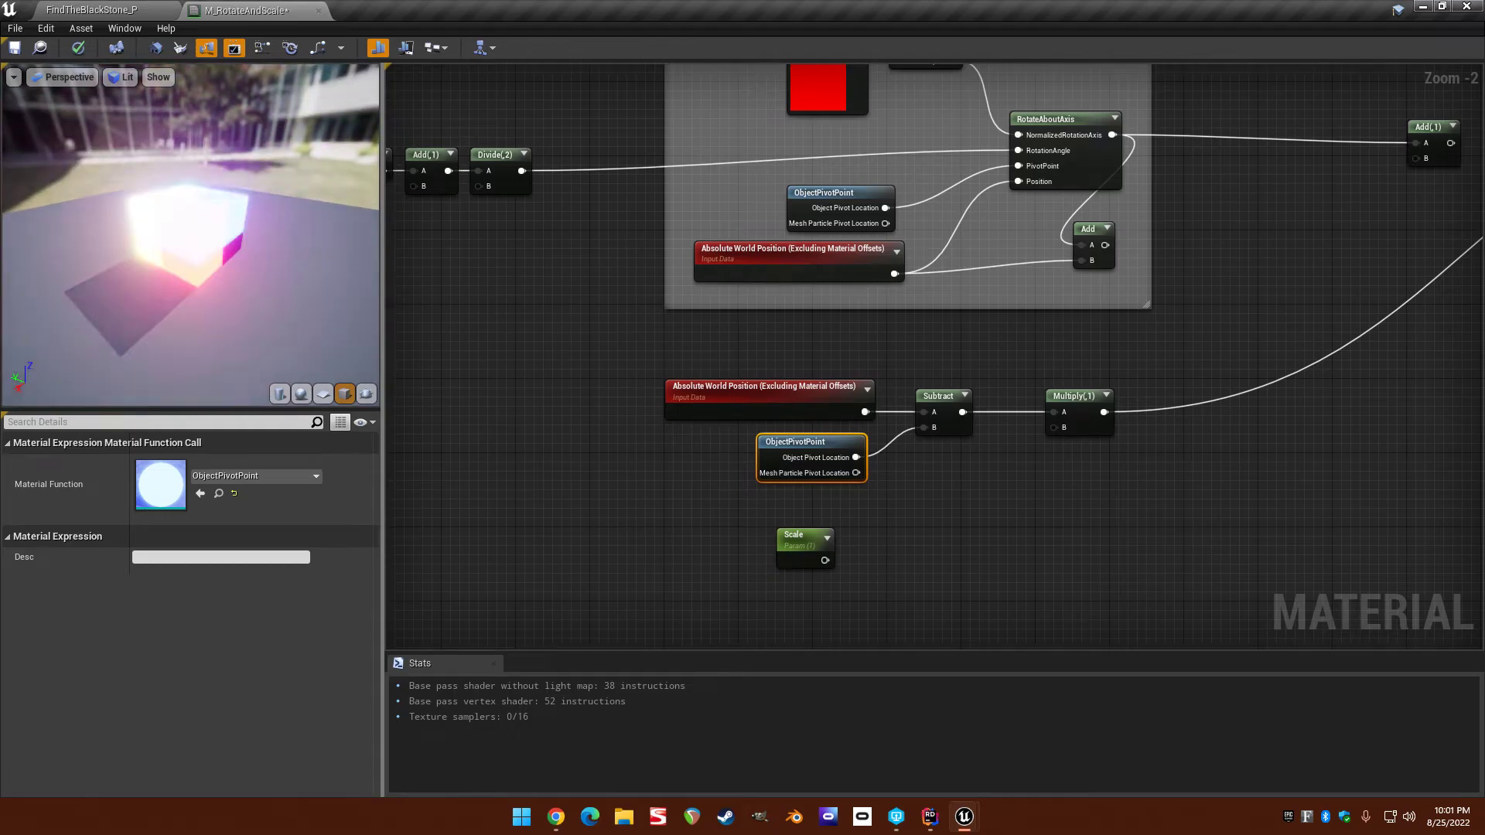
pyautogui.moveTo(1268, 279); pyautogui.dragTo(742, 395, button='right')
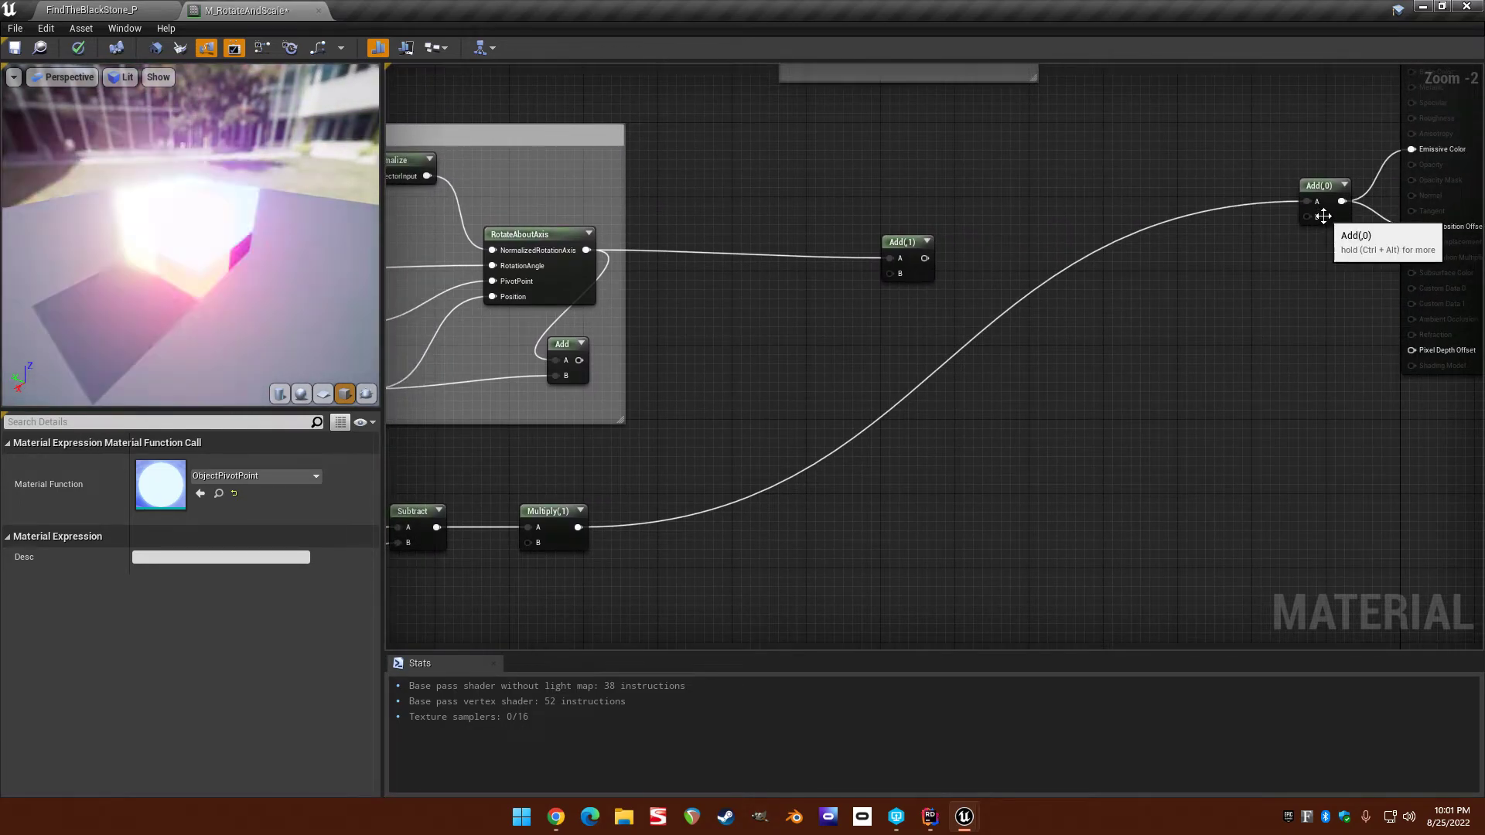
pyautogui.moveTo(1311, 307); pyautogui.dragTo(1412, 226)
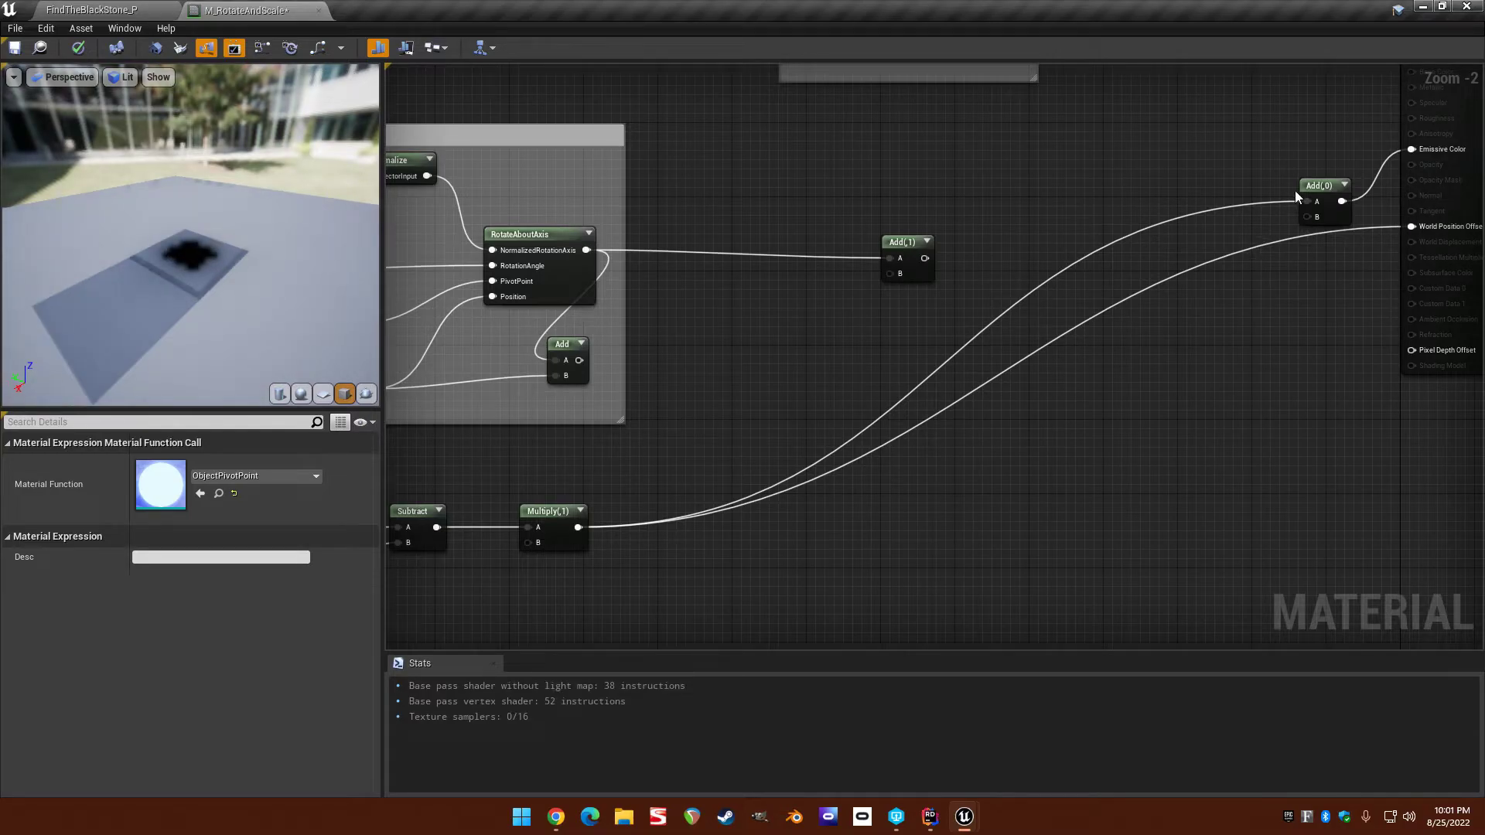
# Save the material and delete the Add node that feeds Emissive Color.
pyautogui.click(1322, 192)
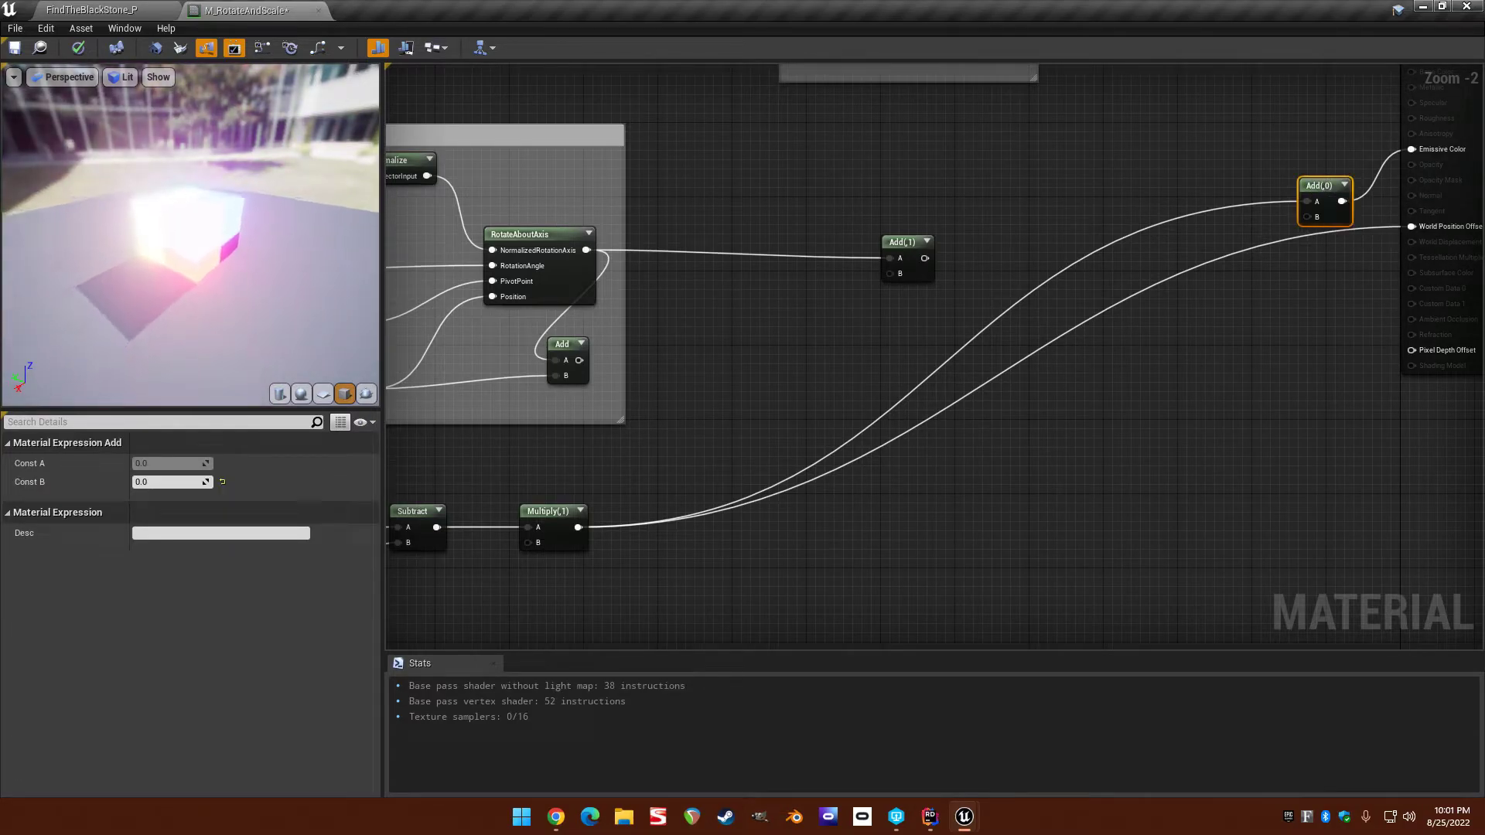
pyautogui.click(15, 49)
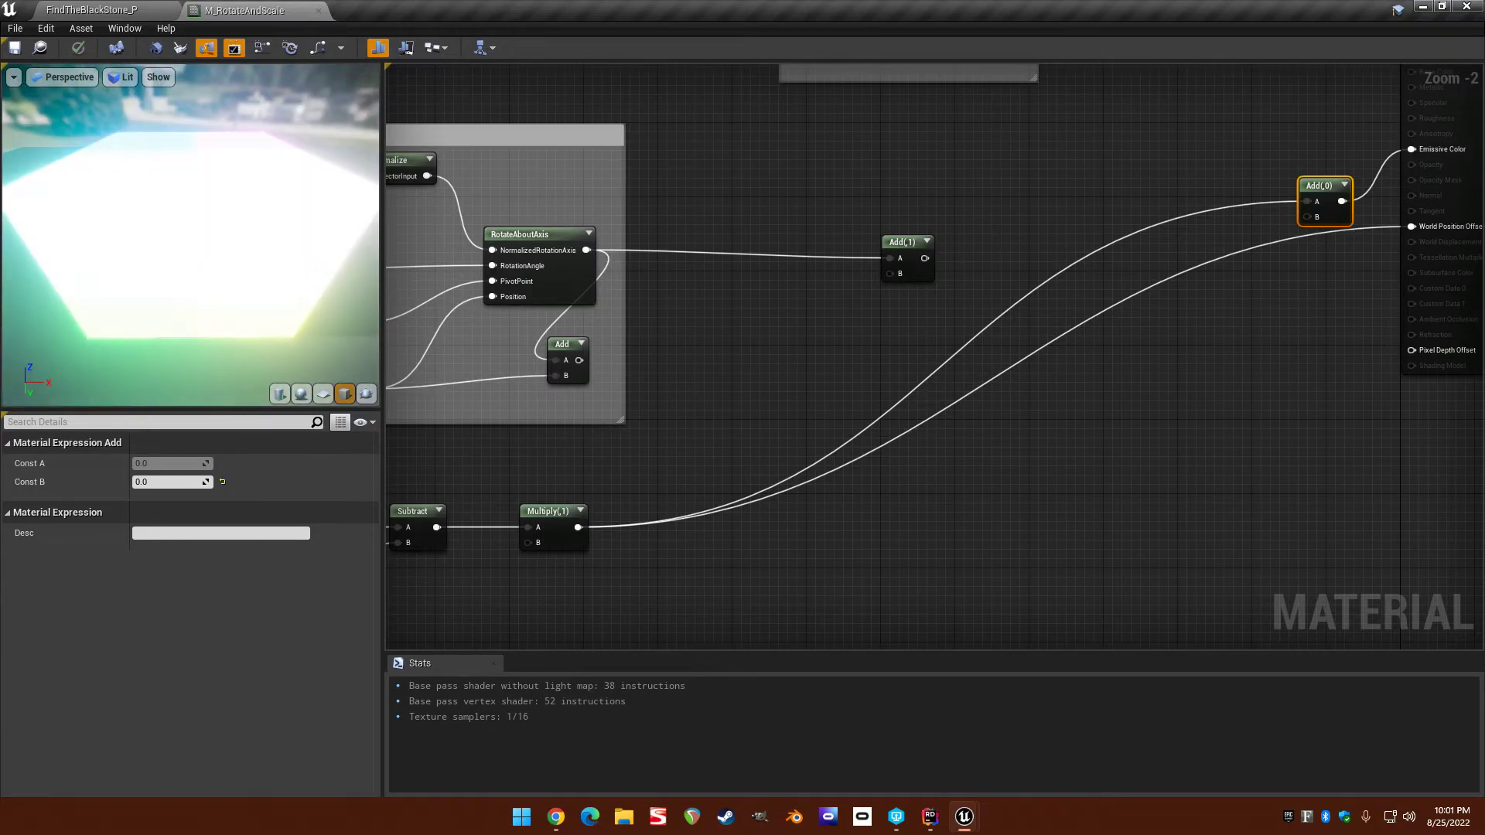
pyautogui.moveTo(1061, 184); pyautogui.dragTo(1058, 251, button='right')
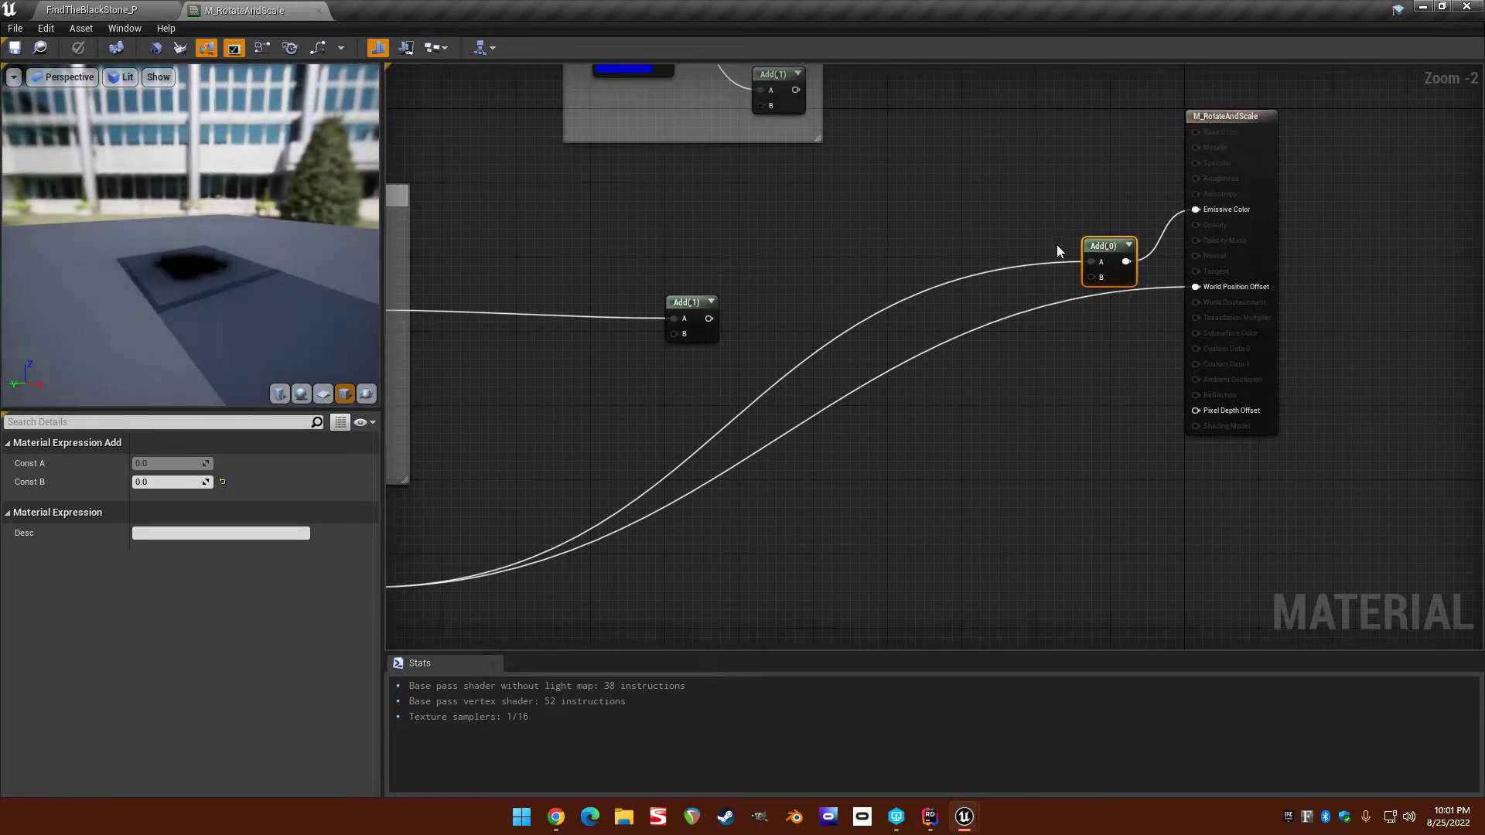
pyautogui.press('Delete')
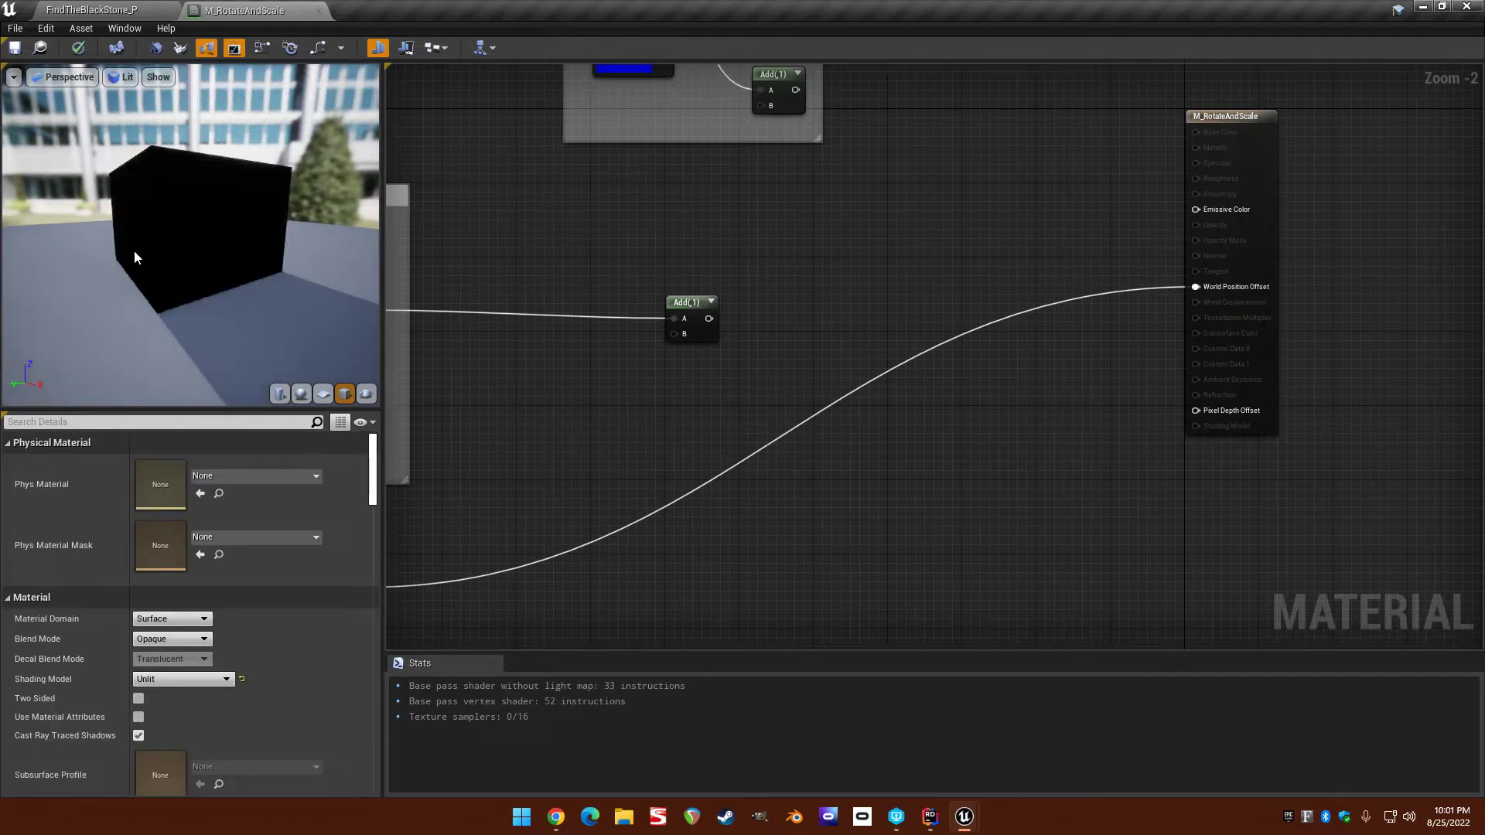
# Move the Multiply node closer to the Subtract node in the scale network.
pyautogui.moveTo(484, 434); pyautogui.dragTo(1012, 236, button='right')
pyautogui.scroll(1, 603, 425)
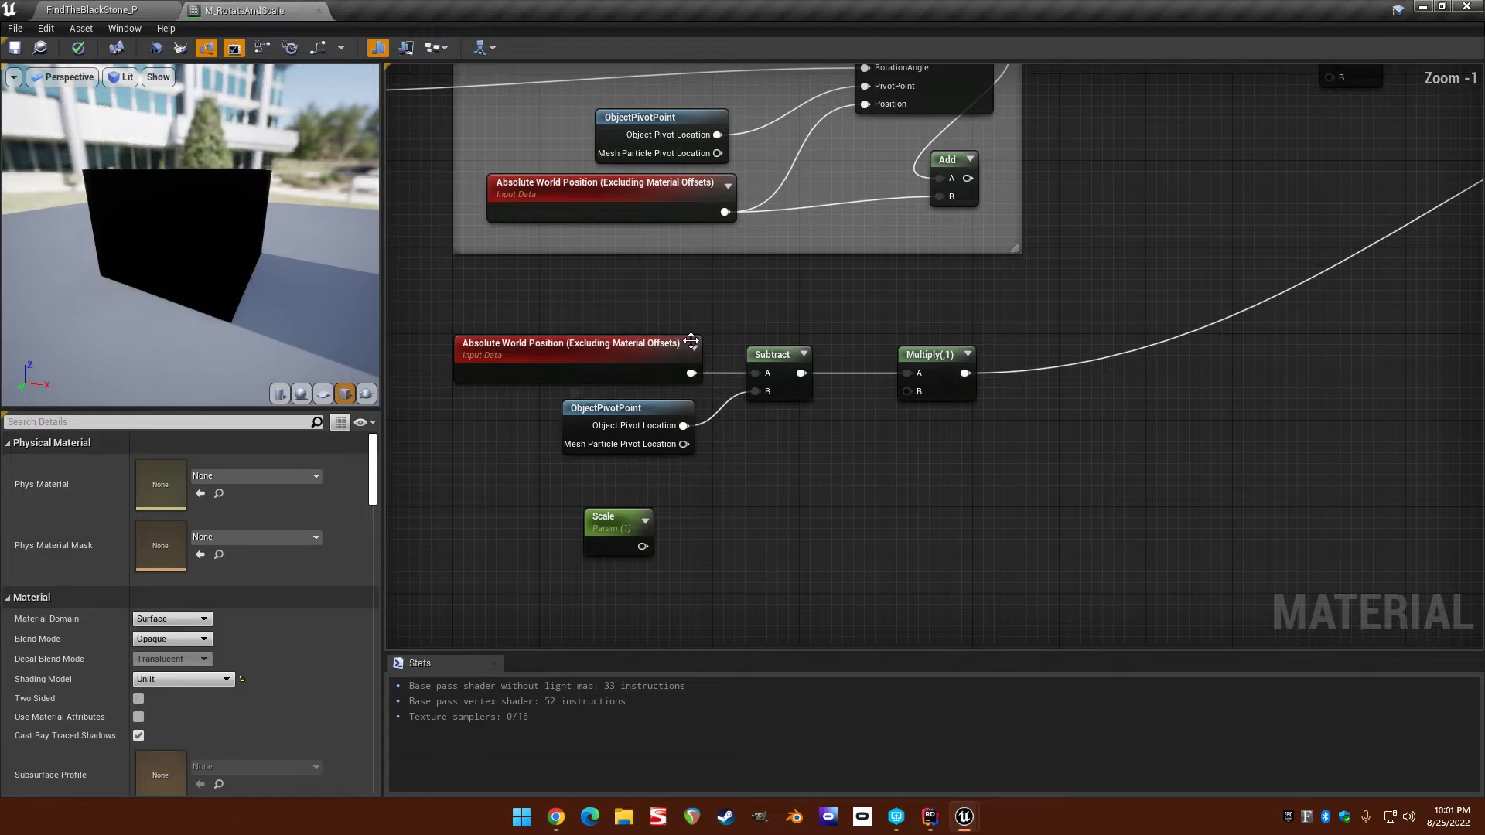
pyautogui.moveTo(833, 371); pyautogui.dragTo(727, 399, button='right')
pyautogui.moveTo(554, 391); pyautogui.dragTo(754, 355, button='right')
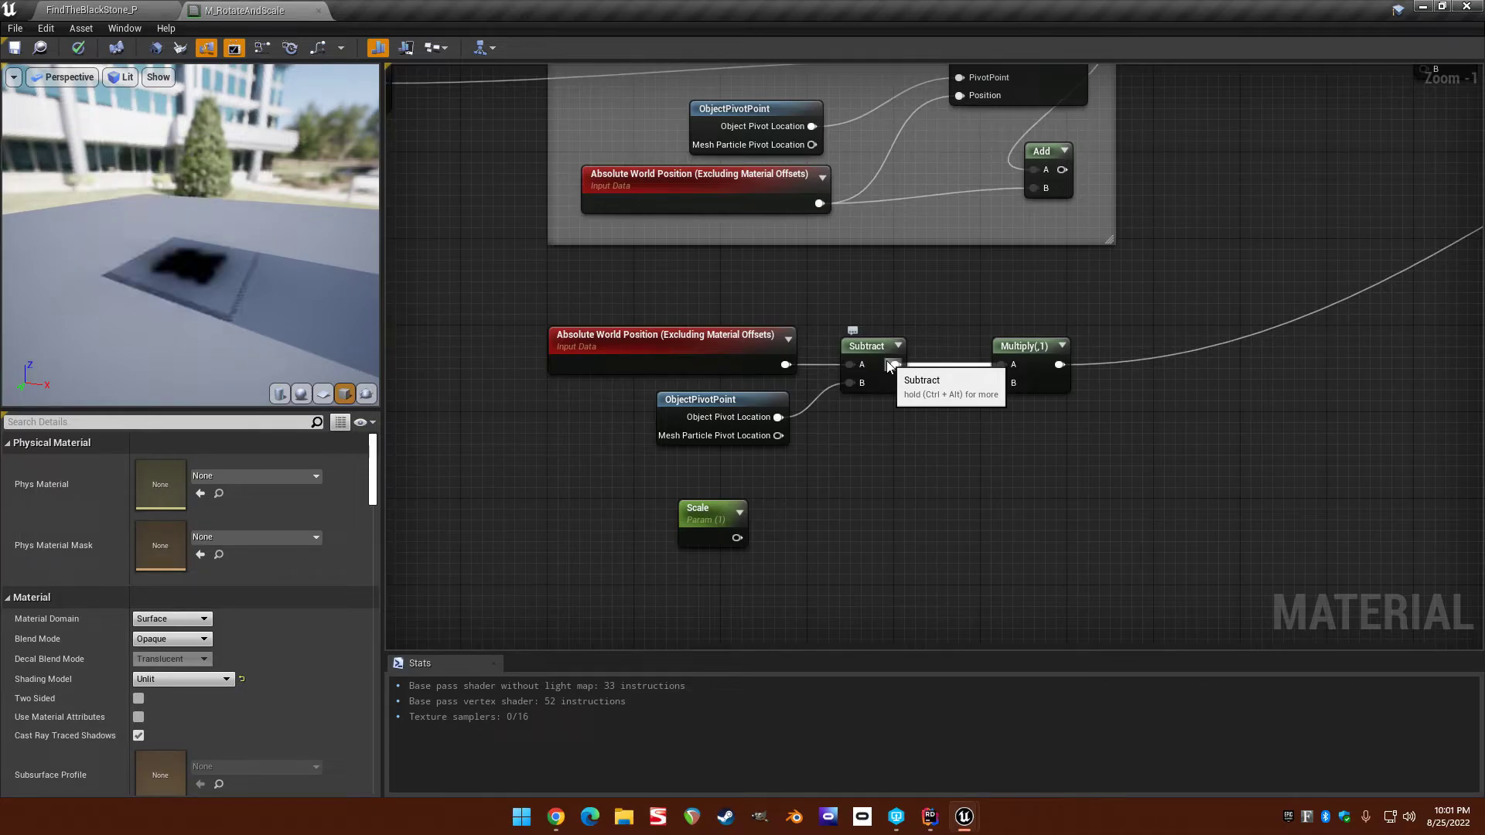
pyautogui.moveTo(921, 387); pyautogui.dragTo(747, 413, button='right')
pyautogui.moveTo(852, 379); pyautogui.dragTo(840, 379)
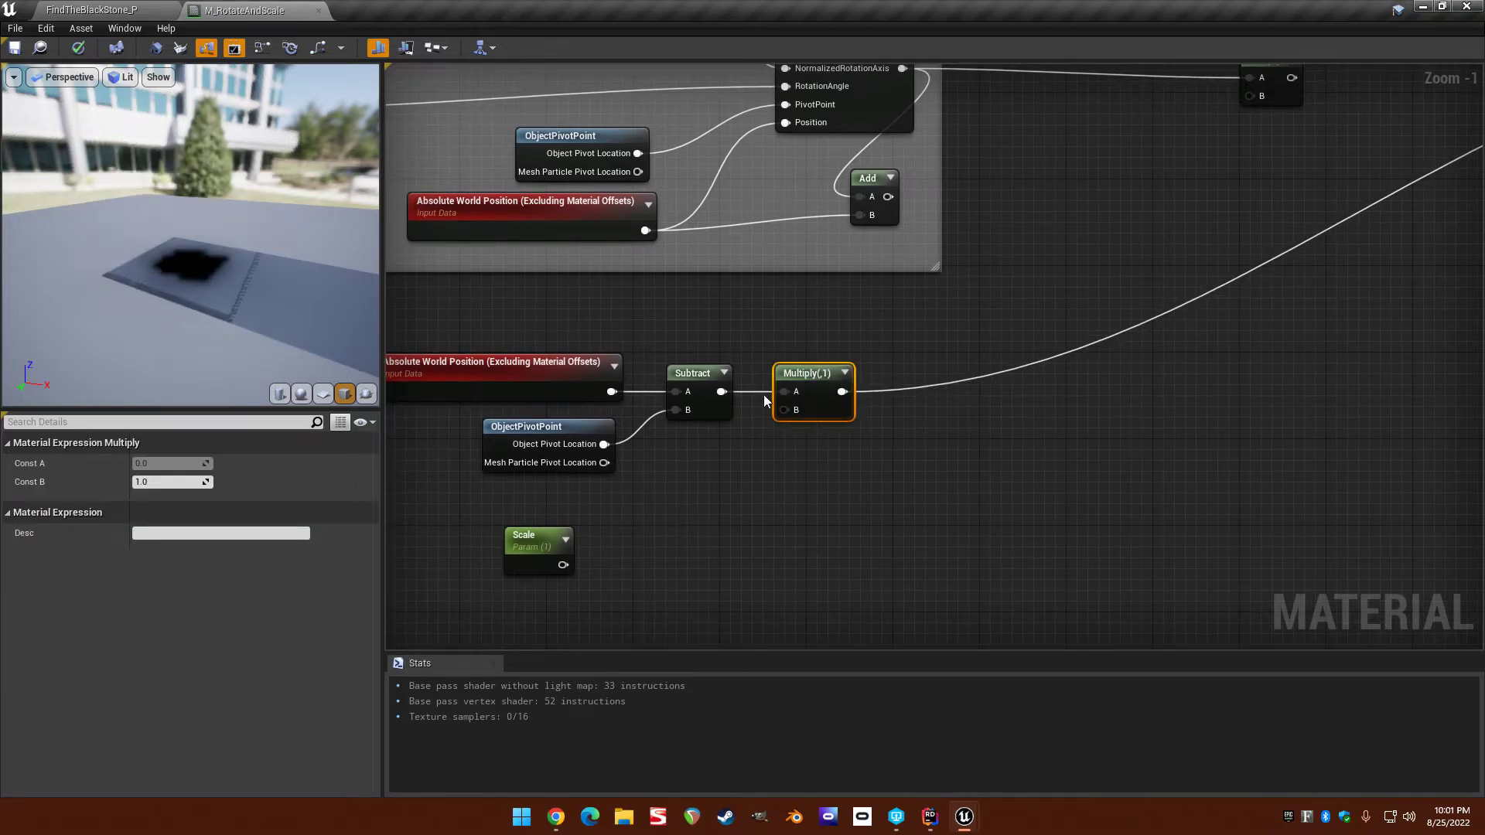
# Move the Scale parameter up toward ObjectPivotPoint and connect its output to Multiply input B.
pyautogui.moveTo(764, 402); pyautogui.dragTo(856, 375, button='right')
pyautogui.moveTo(617, 503); pyautogui.dragTo(776, 445)
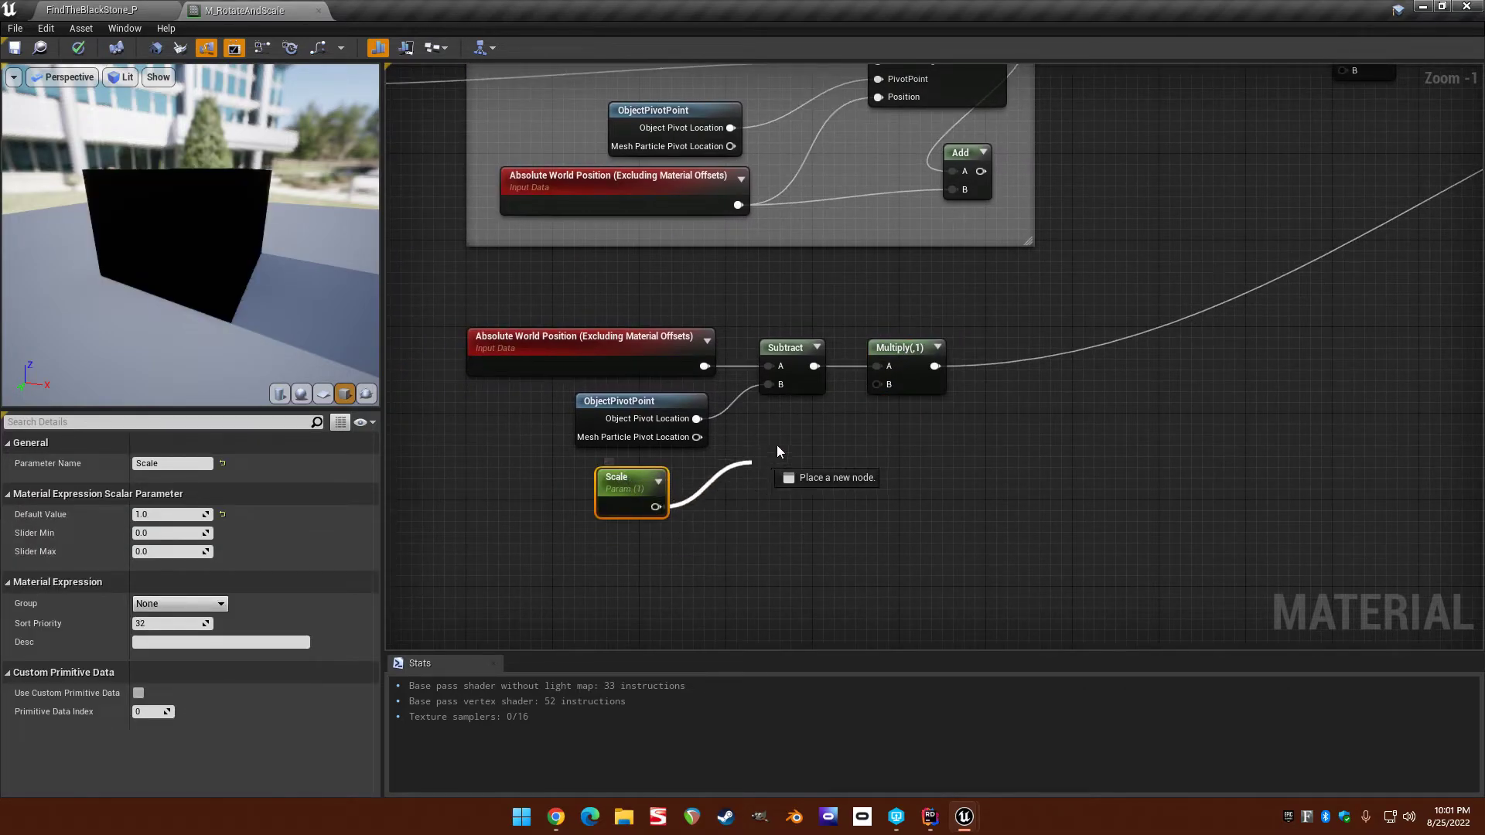
pyautogui.moveTo(873, 388); pyautogui.dragTo(875, 386)
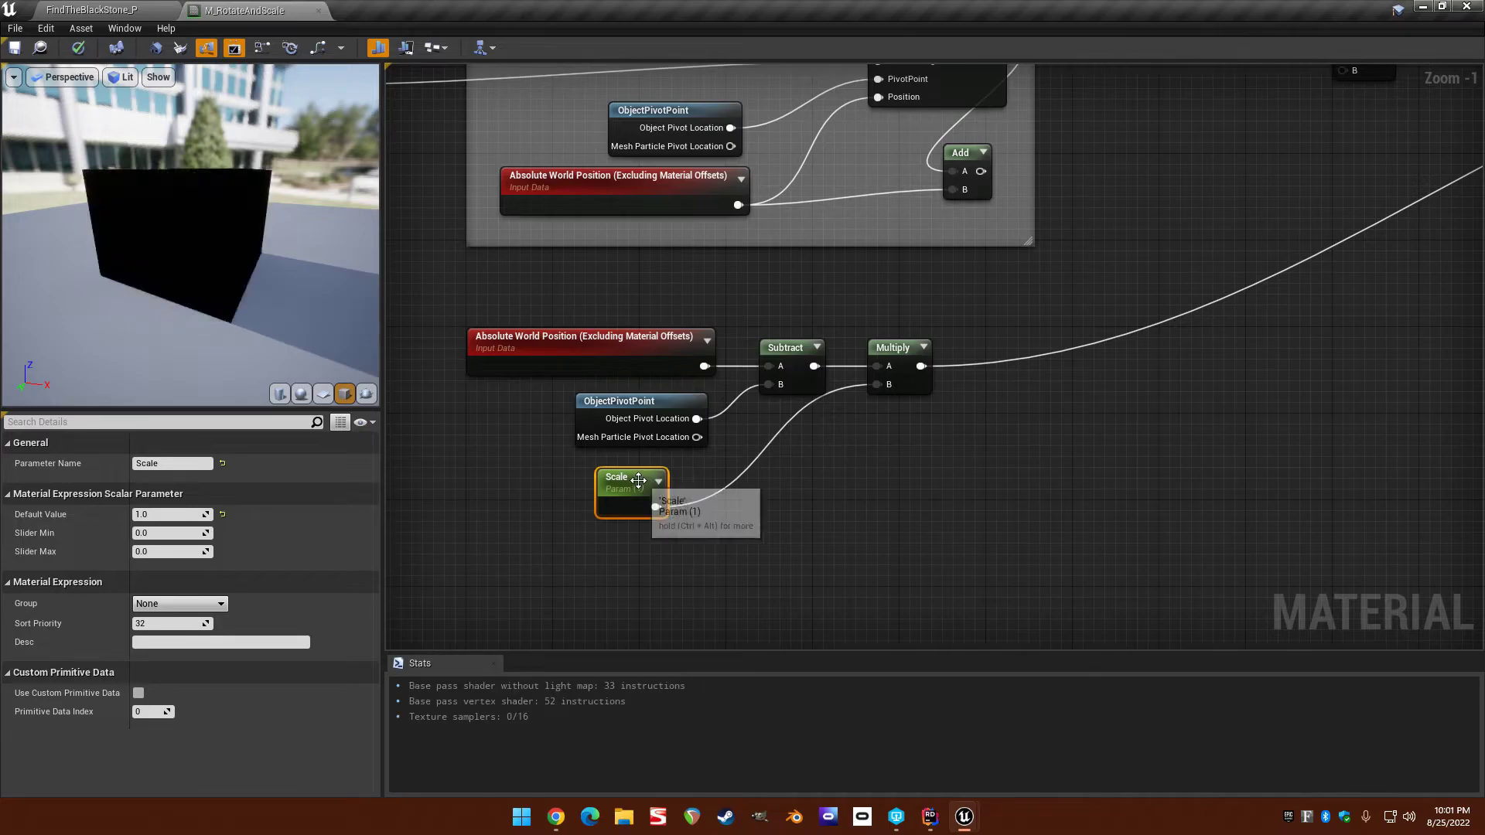
# Set the Scale parameter's default value to 0 and tuck its node directly beneath ObjectPivotPoint.
pyautogui.click(197, 513)
pyautogui.write('0')
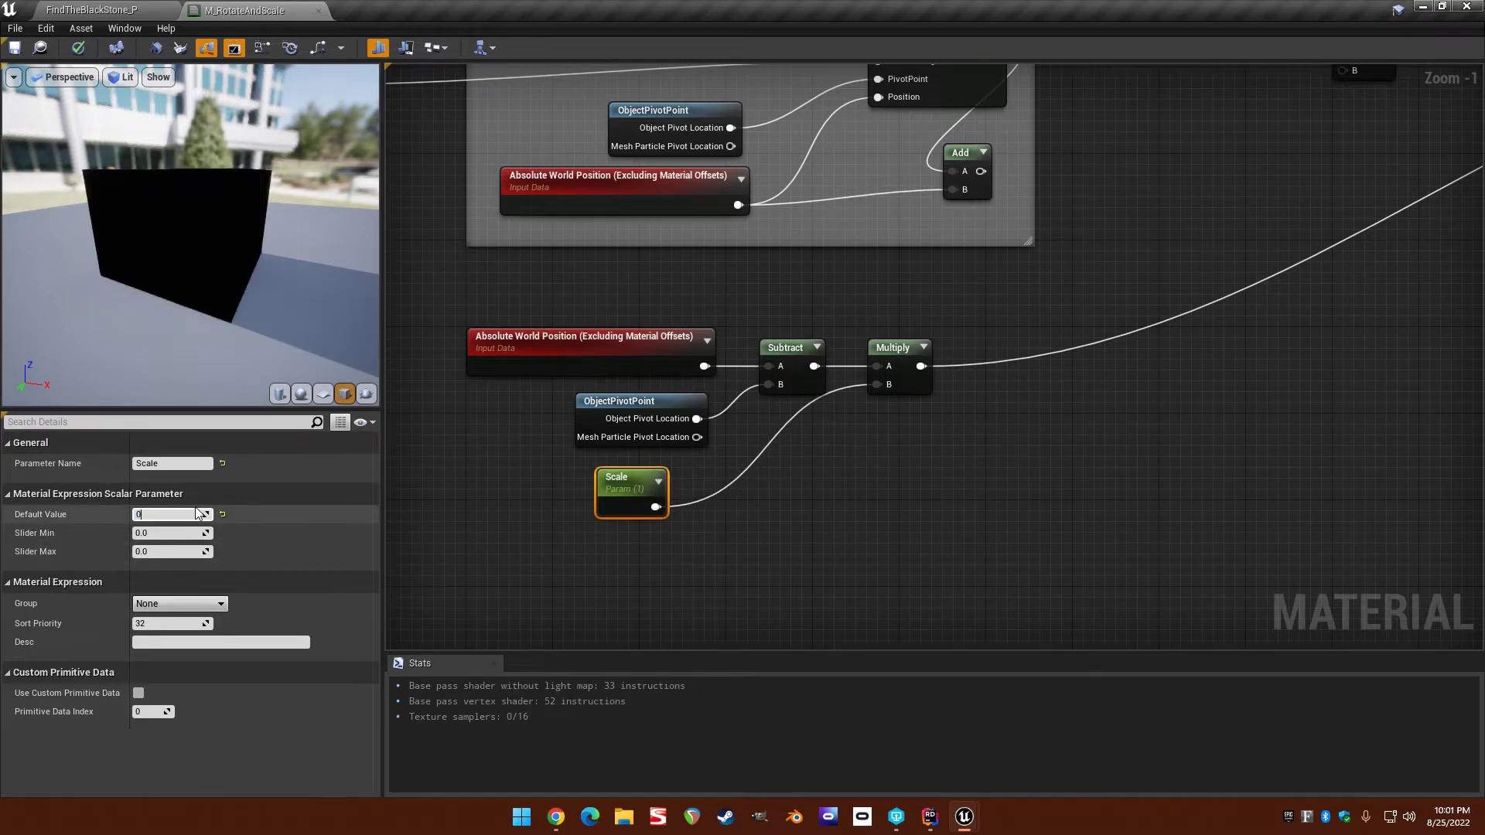
pyautogui.press('Return')
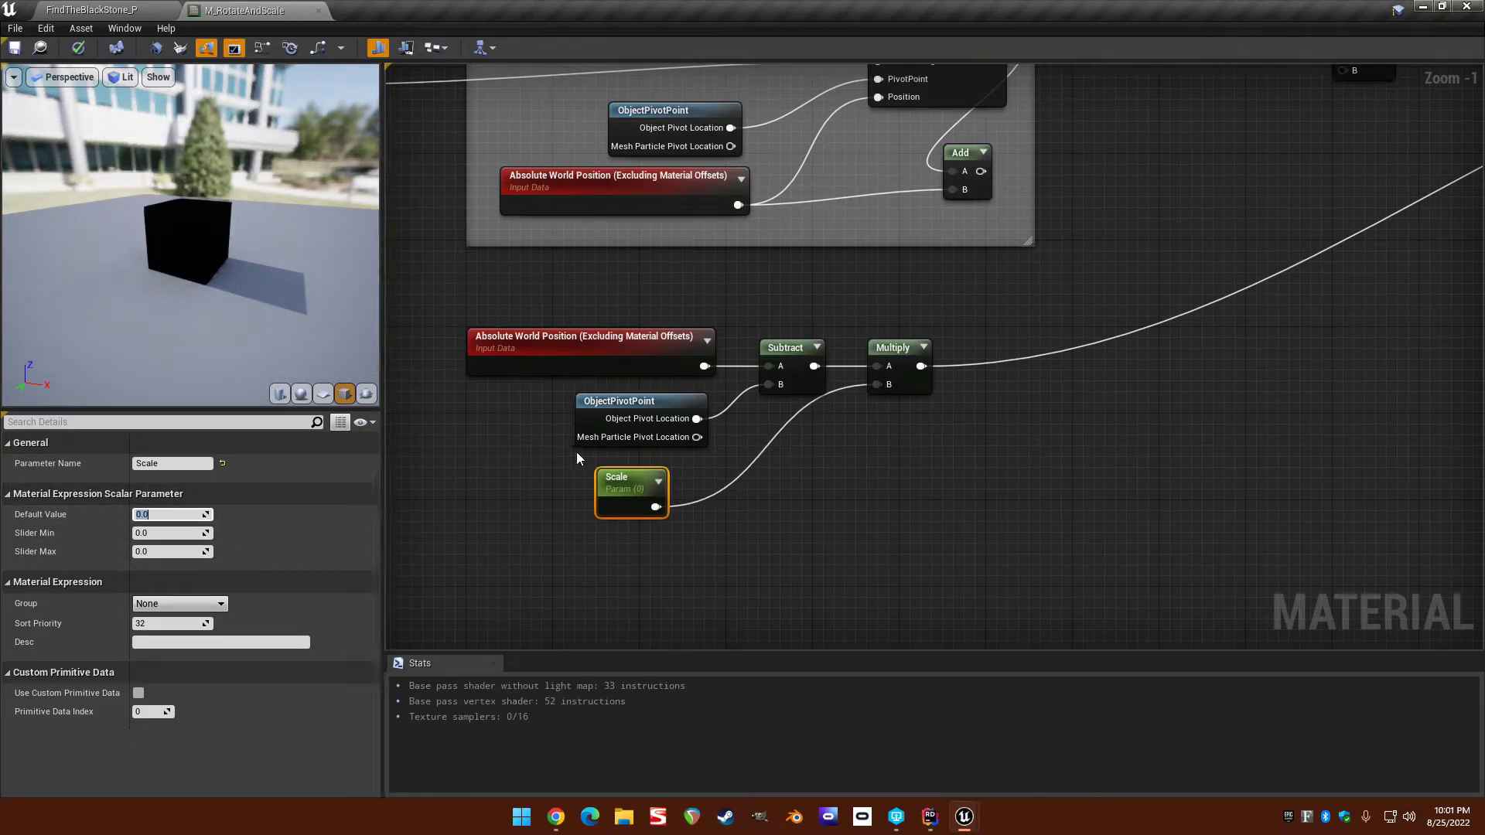
pyautogui.click(522, 499)
pyautogui.moveTo(522, 500); pyautogui.dragTo(606, 518, button='right')
pyautogui.click(651, 475)
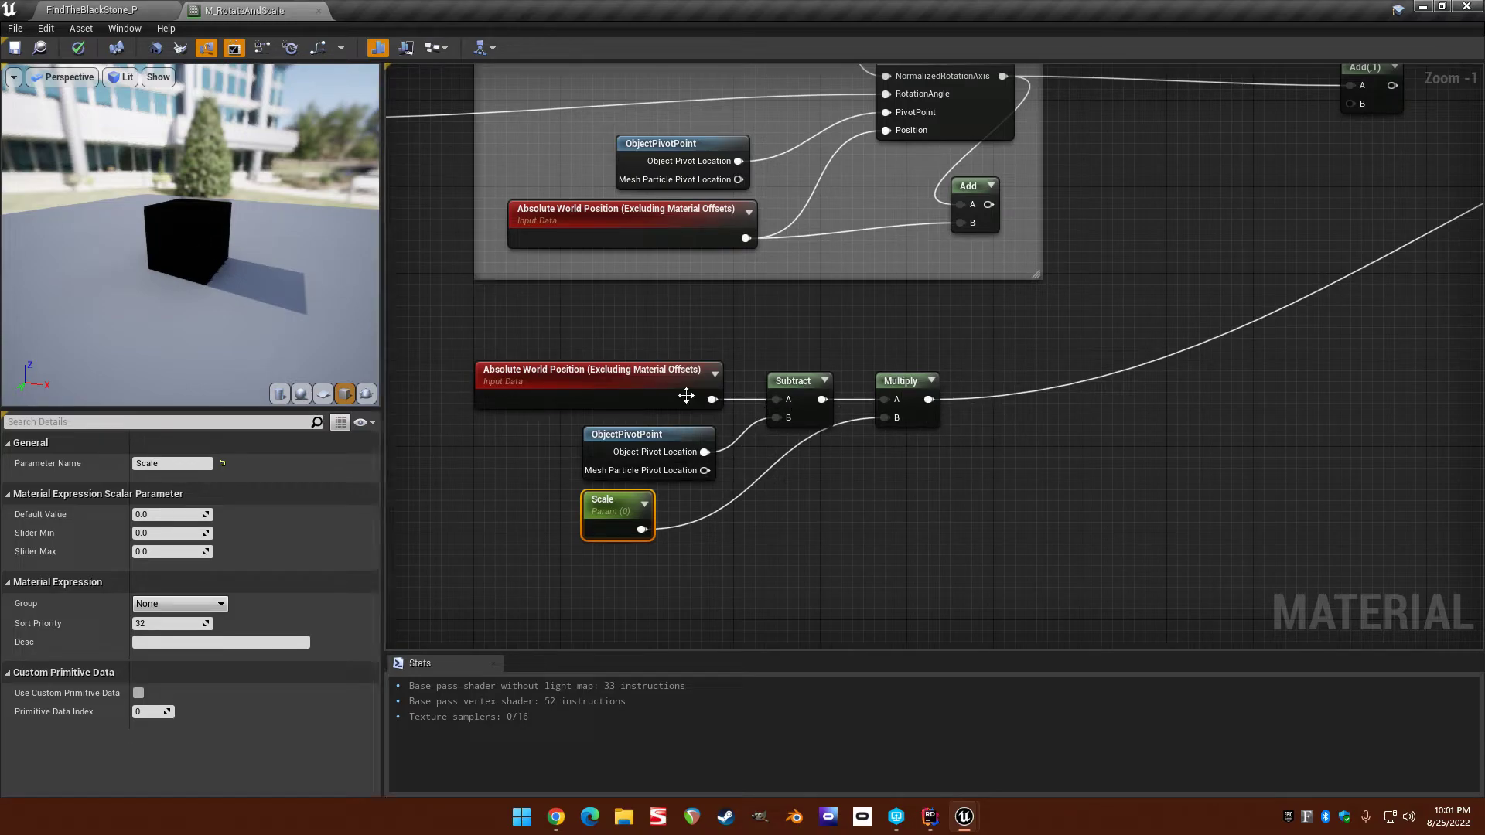
# Try the Scale parameter's default value at 1, 0.5 and 0.1.
pyautogui.moveTo(686, 395); pyautogui.dragTo(727, 347, button='right')
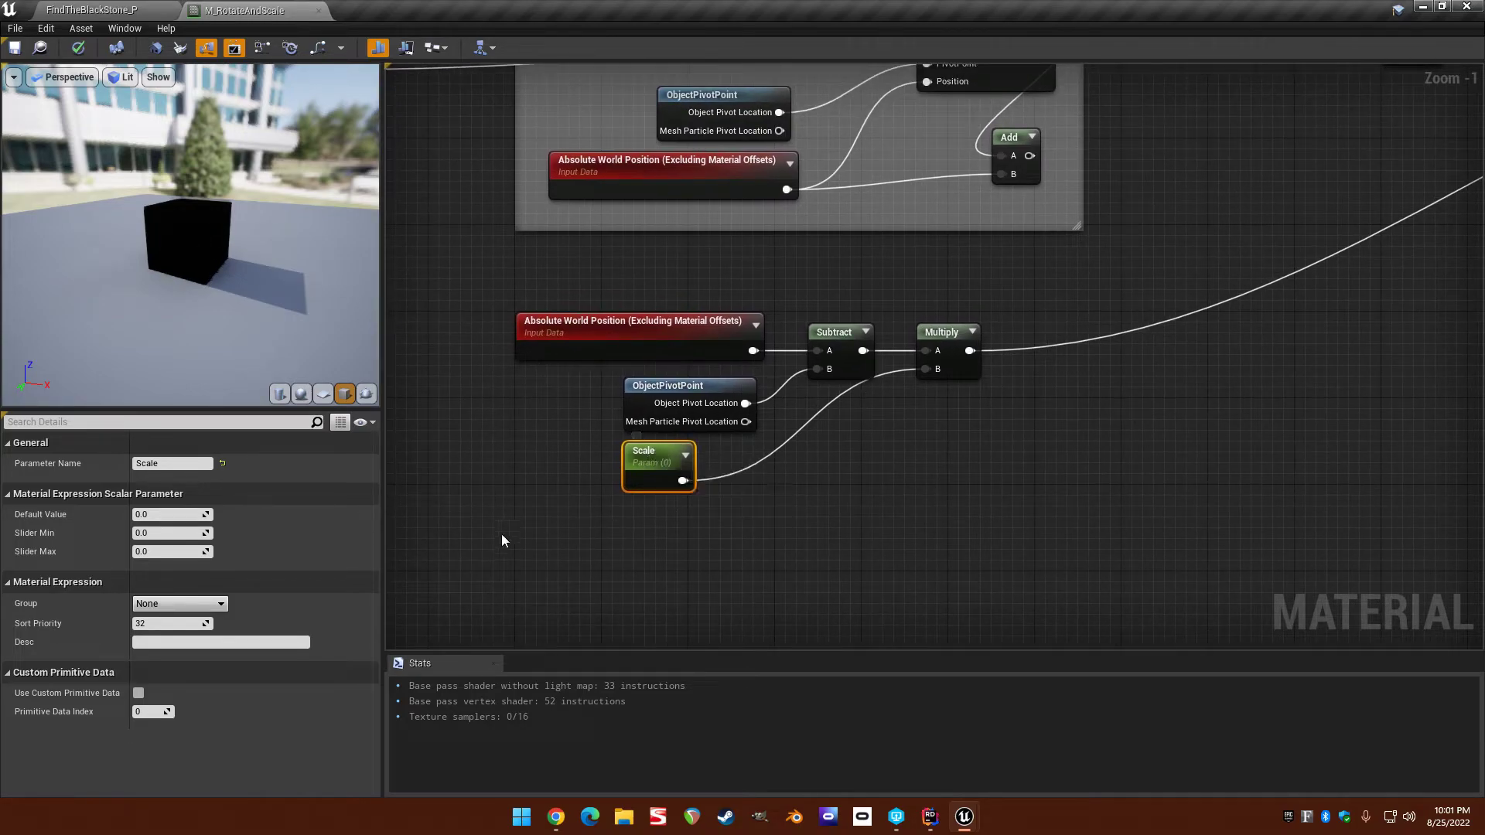
pyautogui.press('F2')
pyautogui.write('1')
pyautogui.press('Return')
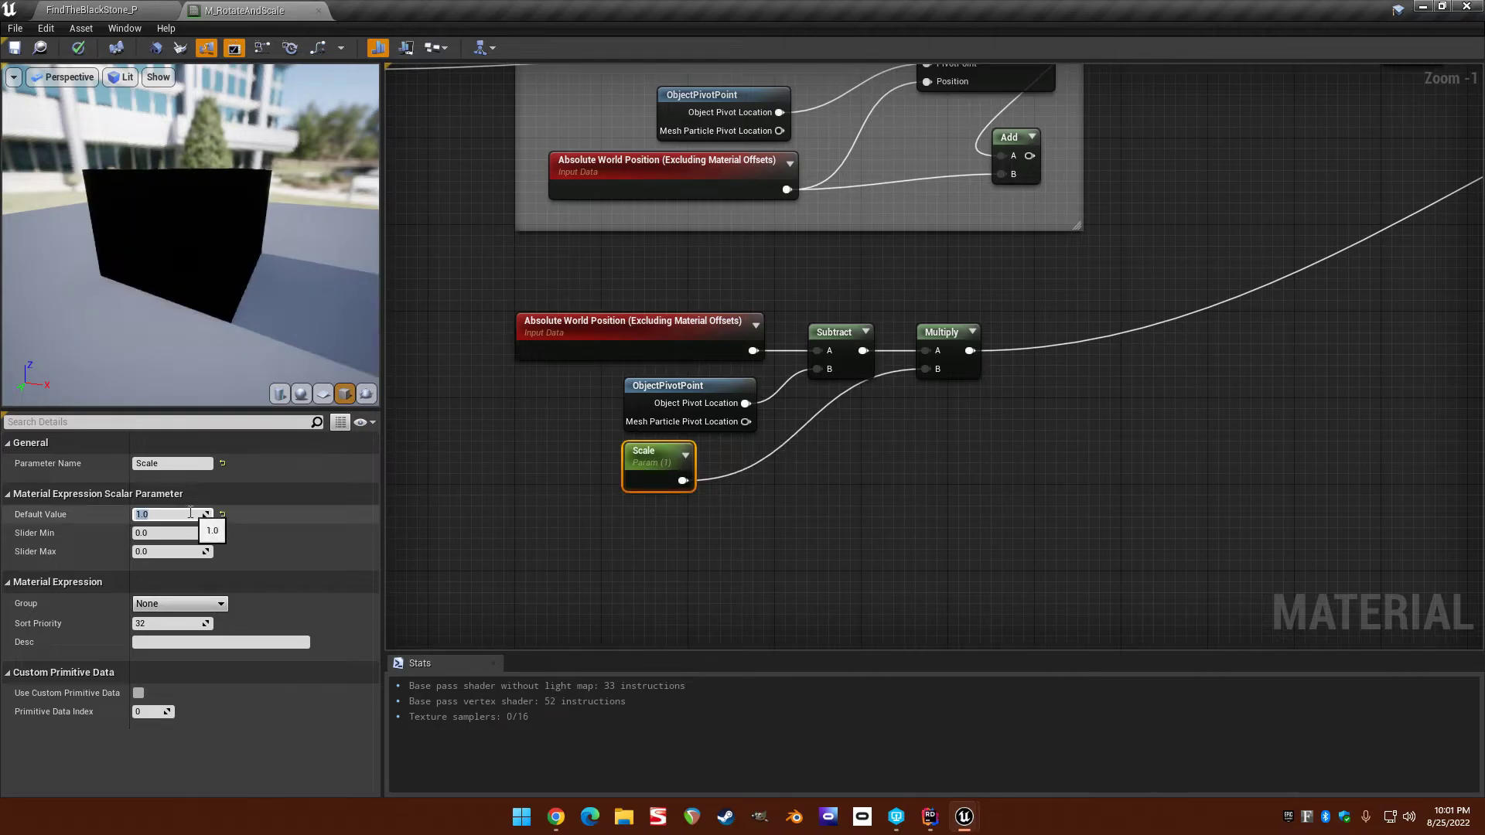
pyautogui.write('.5')
pyautogui.press('Return')
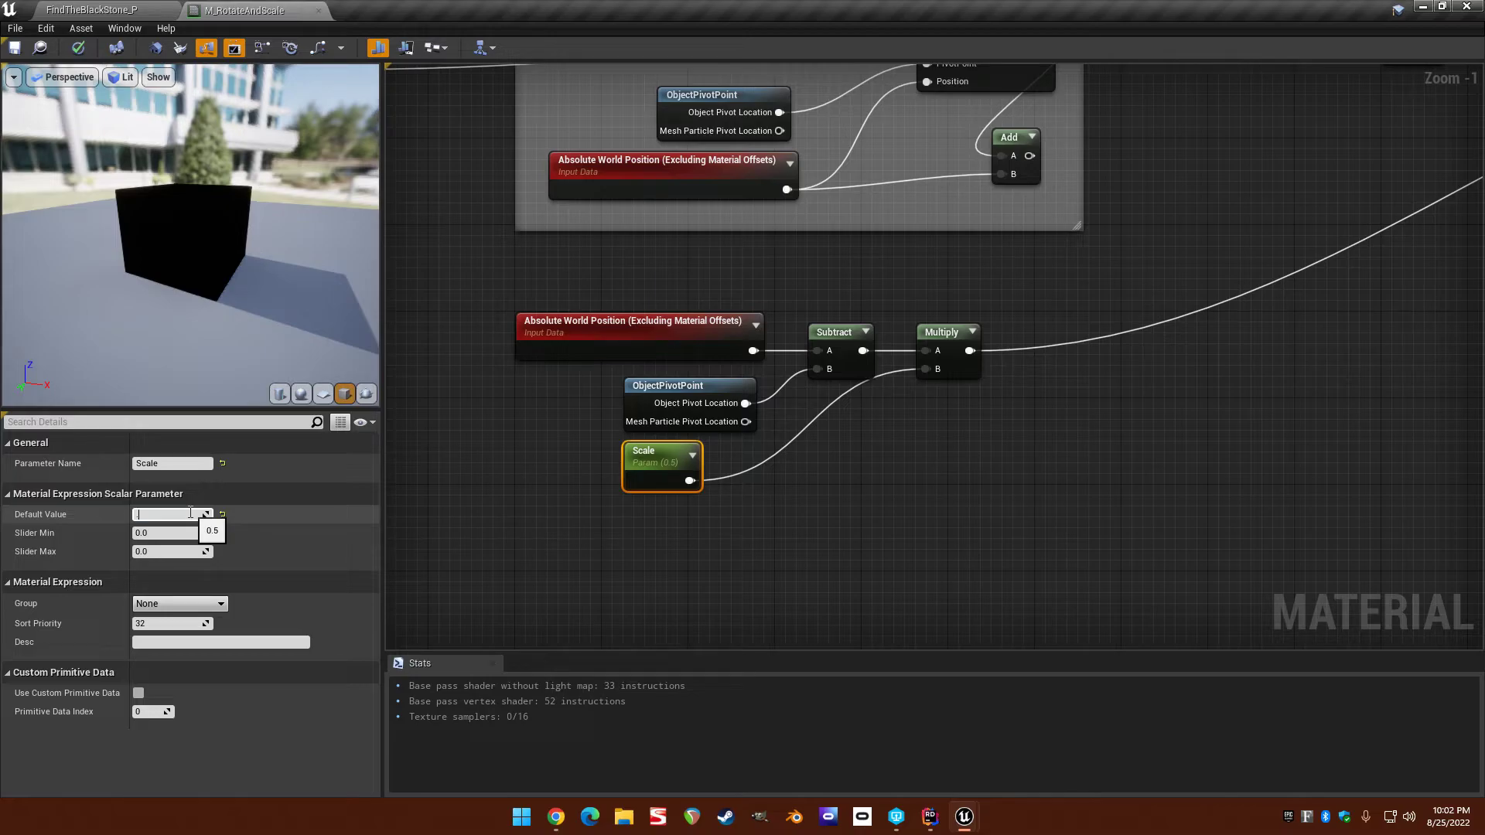
pyautogui.write('.1')
pyautogui.press('Return')
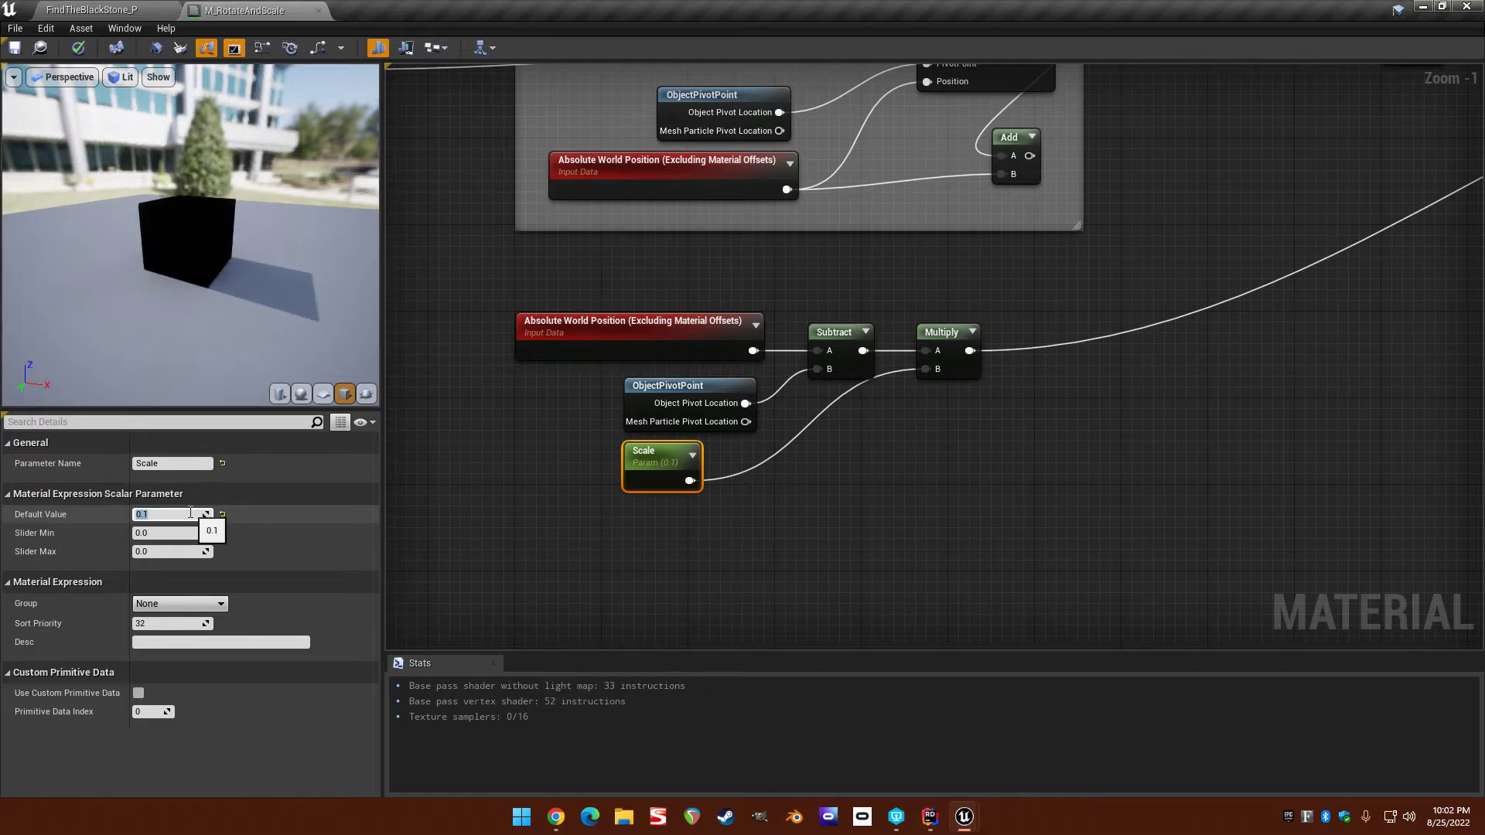
# Insert a Subtract node with Const B 1 between the Scale parameter and Multiply input B.
pyautogui.click(664, 545)
pyautogui.moveTo(800, 440); pyautogui.dragTo(927, 371)
pyautogui.write('sub')
pyautogui.press('Return')
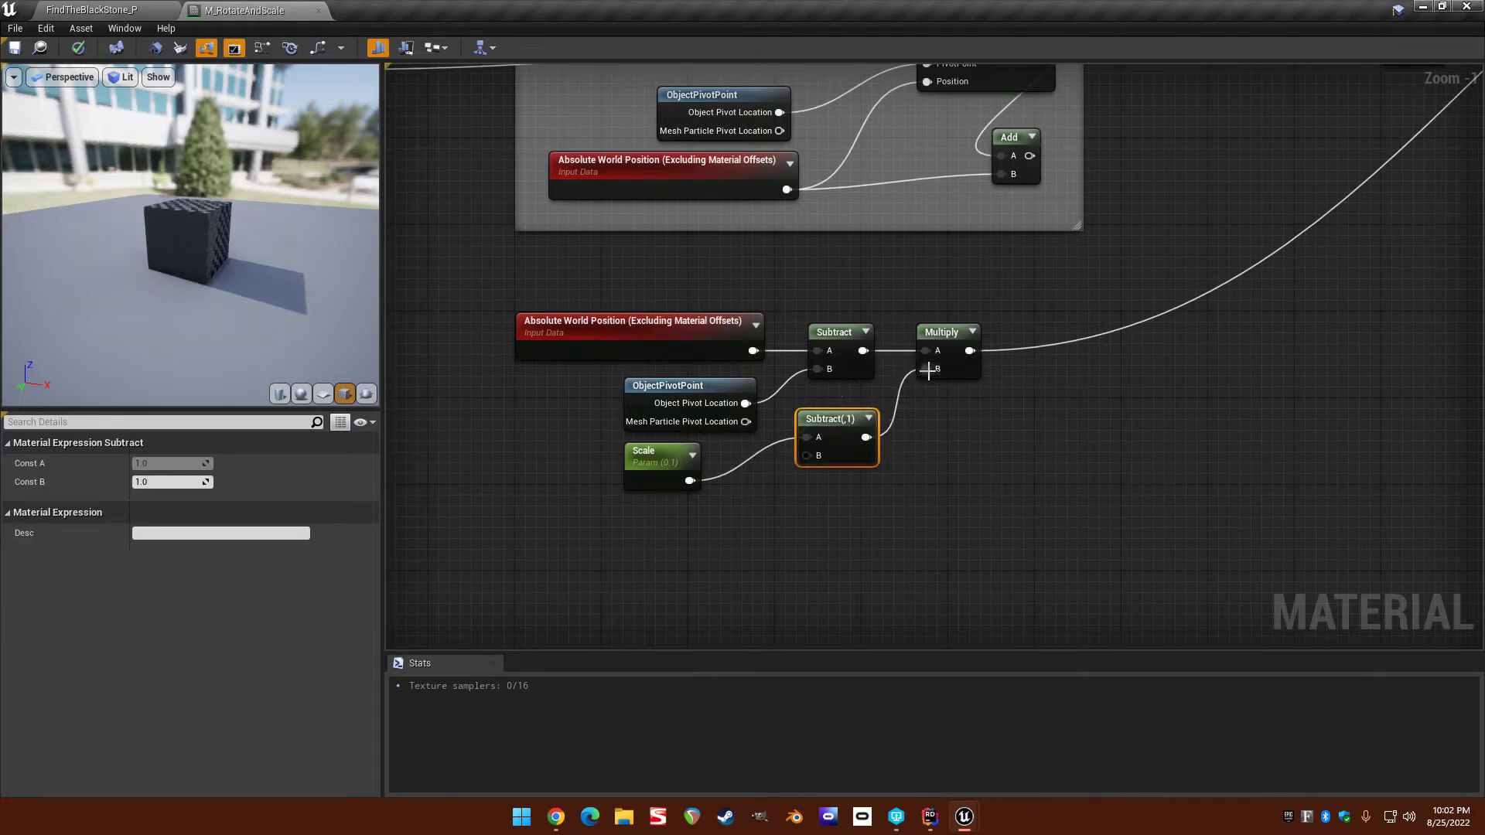
# Try the Scale parameter's default value at 1, and set it to 0.
pyautogui.click(685, 466)
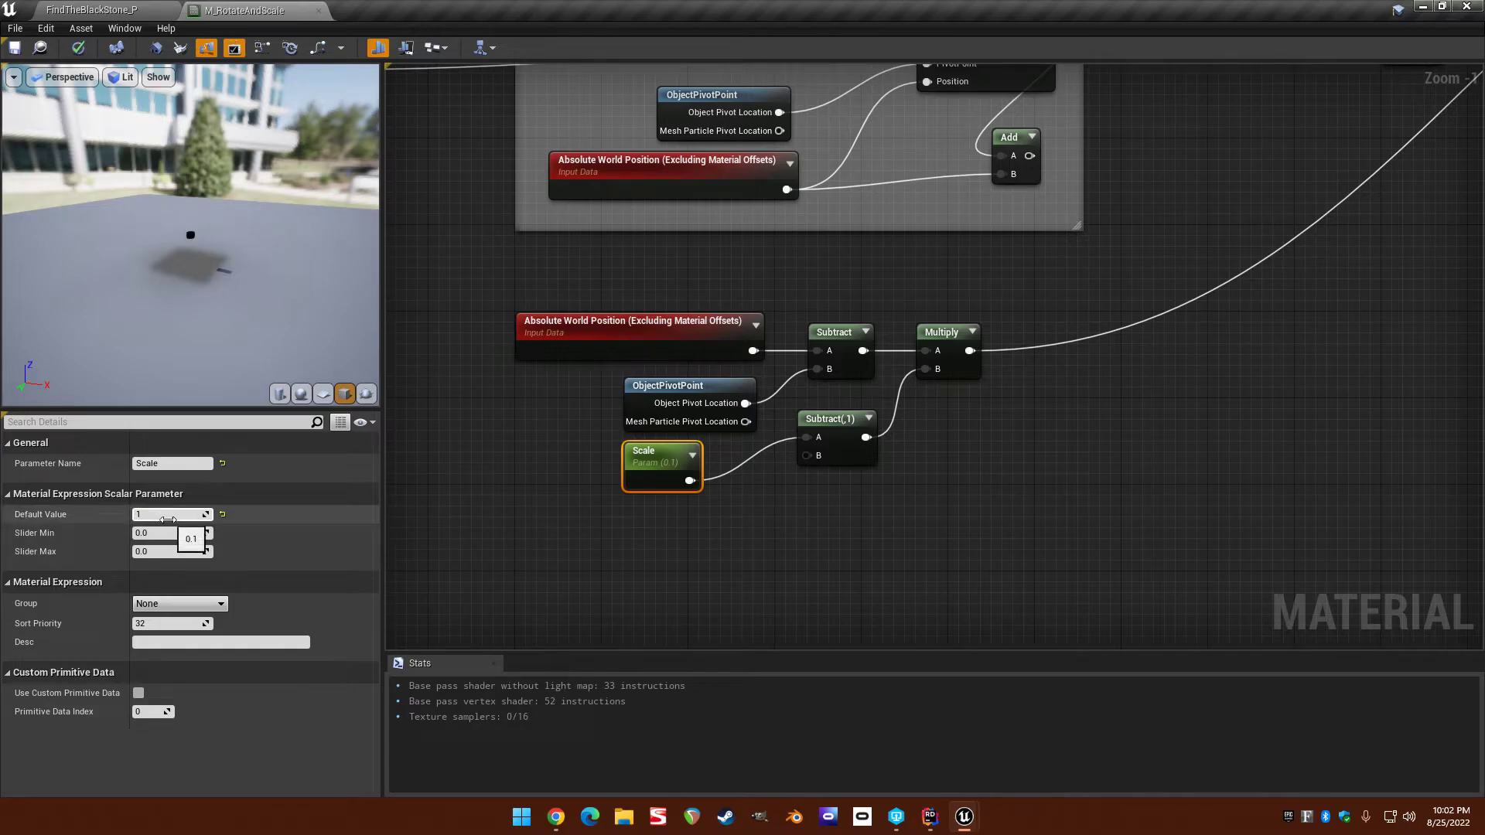
pyautogui.press('Return')
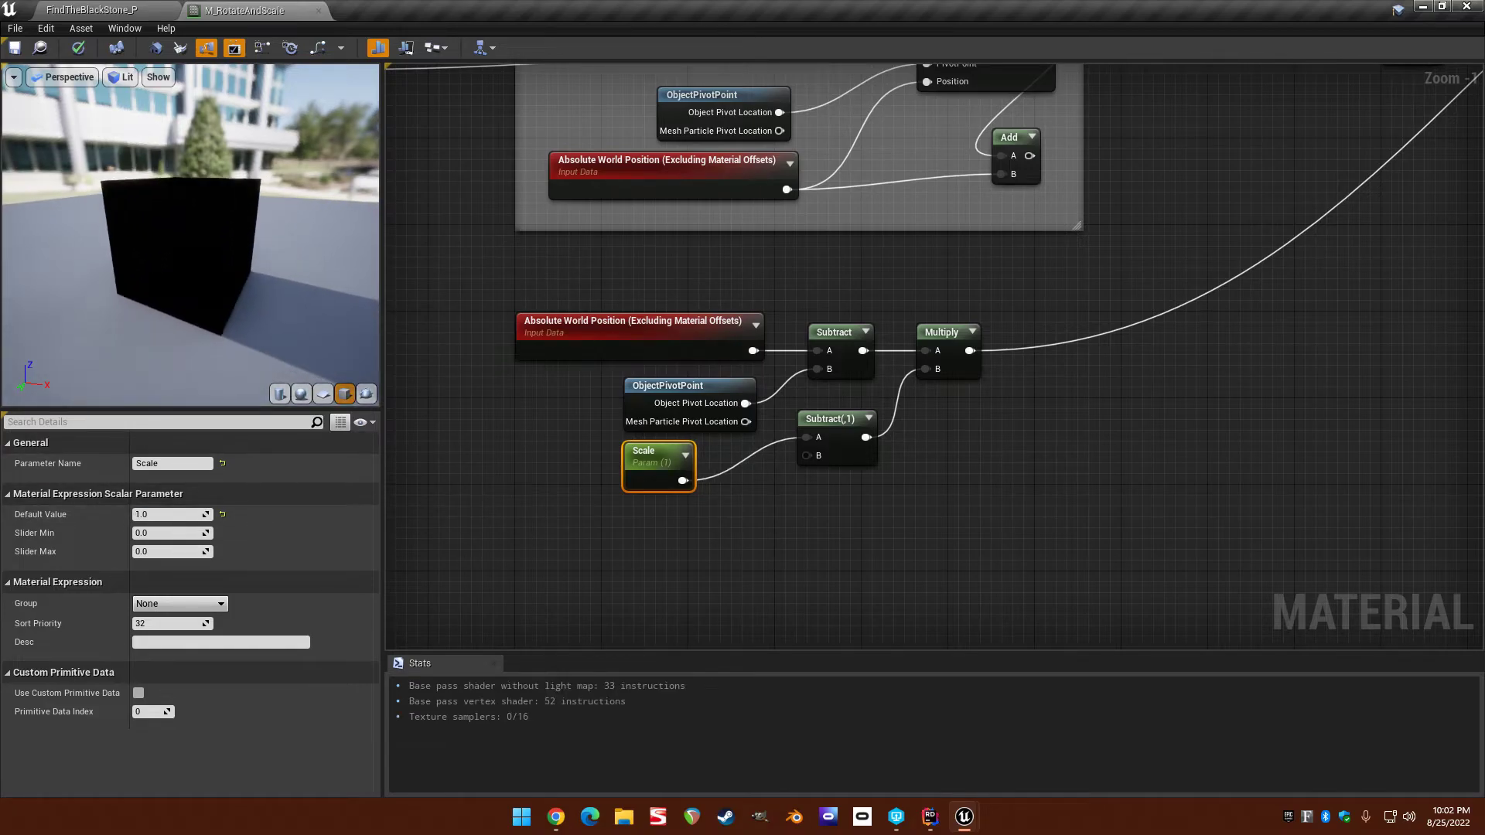
pyautogui.click(793, 509)
pyautogui.click(666, 468)
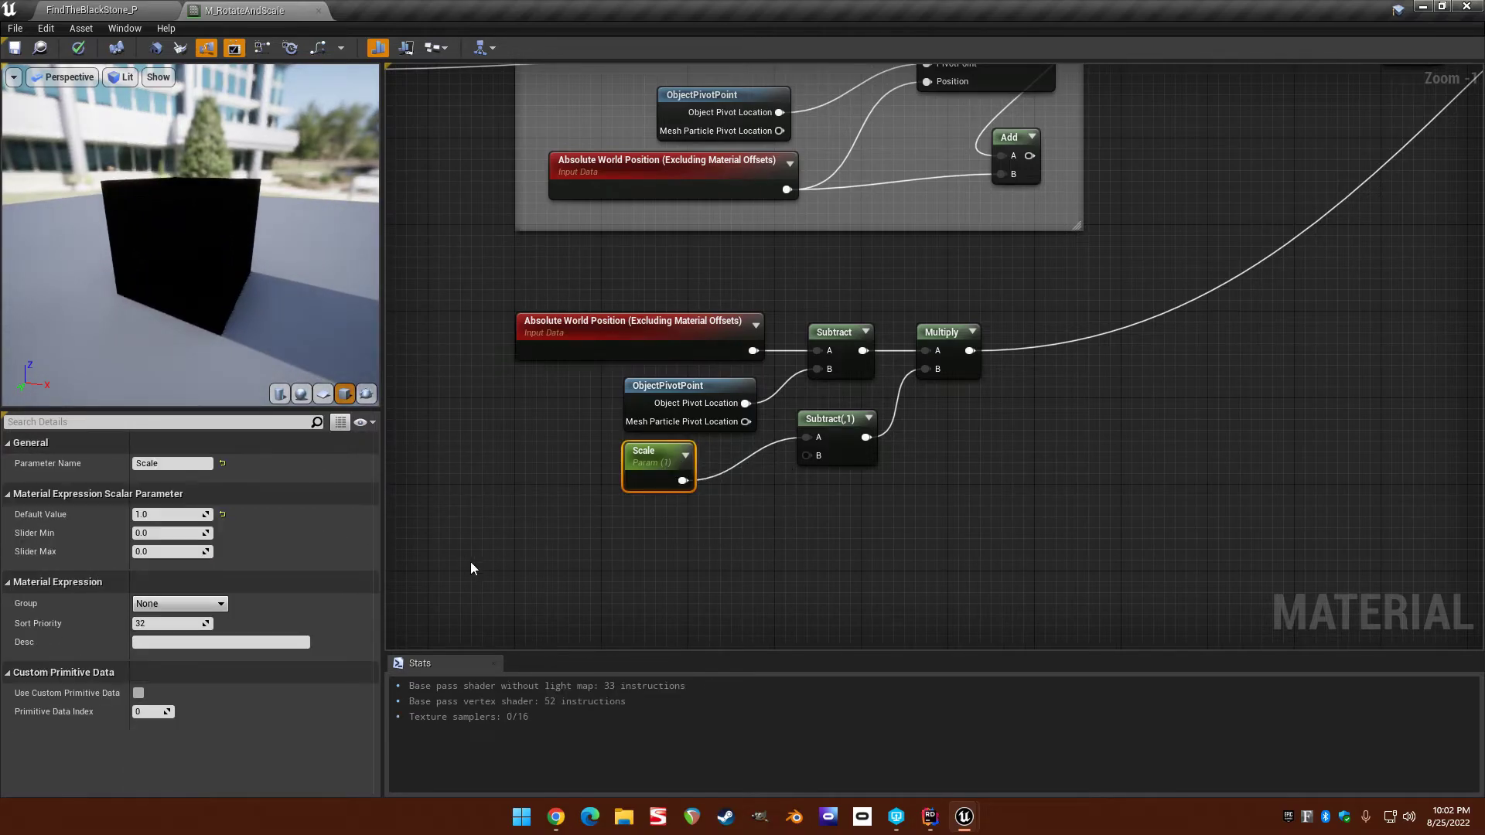
pyautogui.click(168, 514)
pyautogui.press('Return')
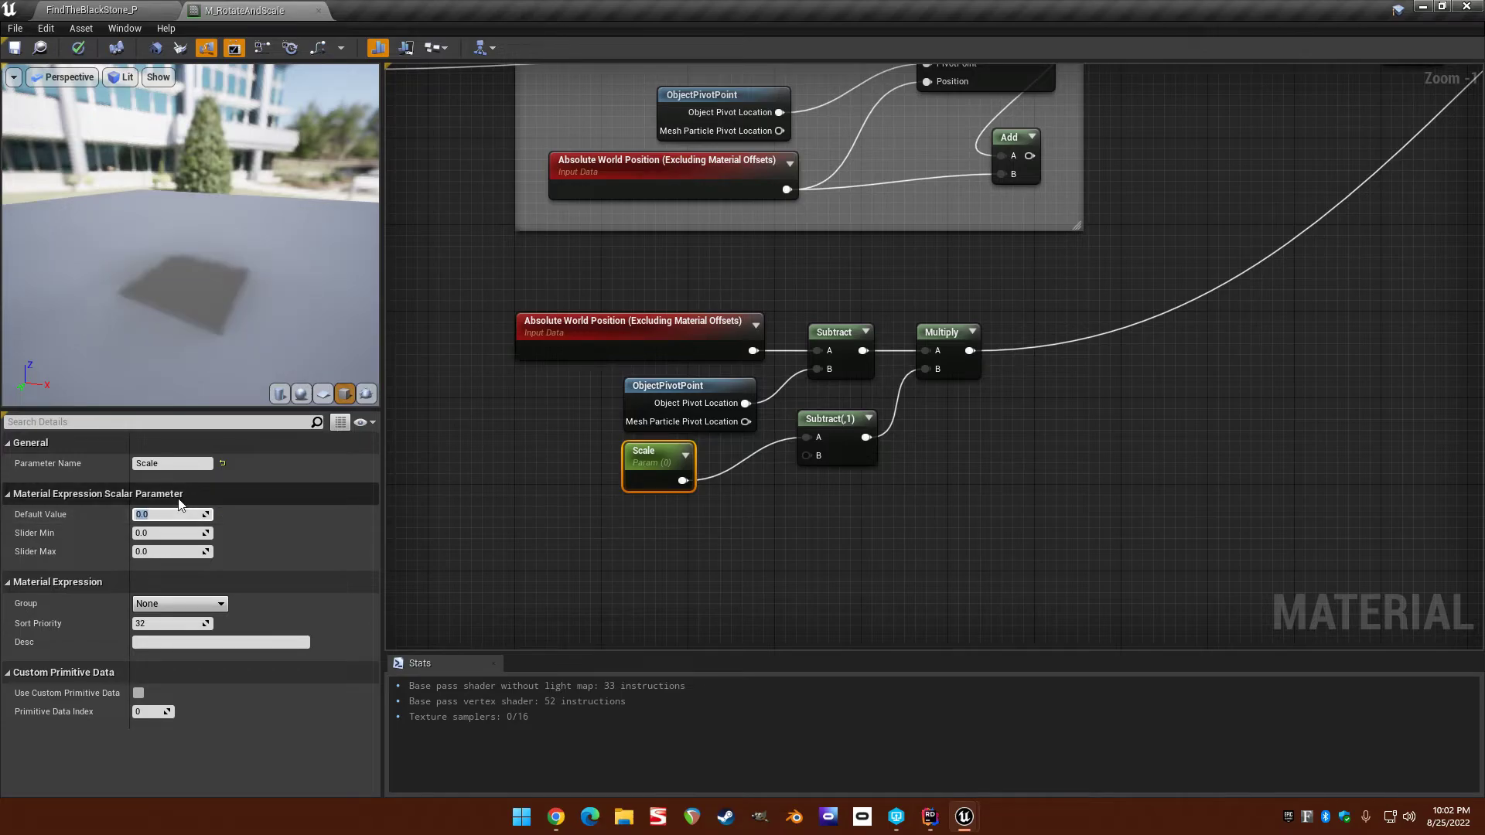
# Try the Scale parameter's default value at 0.5 and 5, and view the preview cube from farther away.
pyautogui.write('0.5')
pyautogui.press('Return')
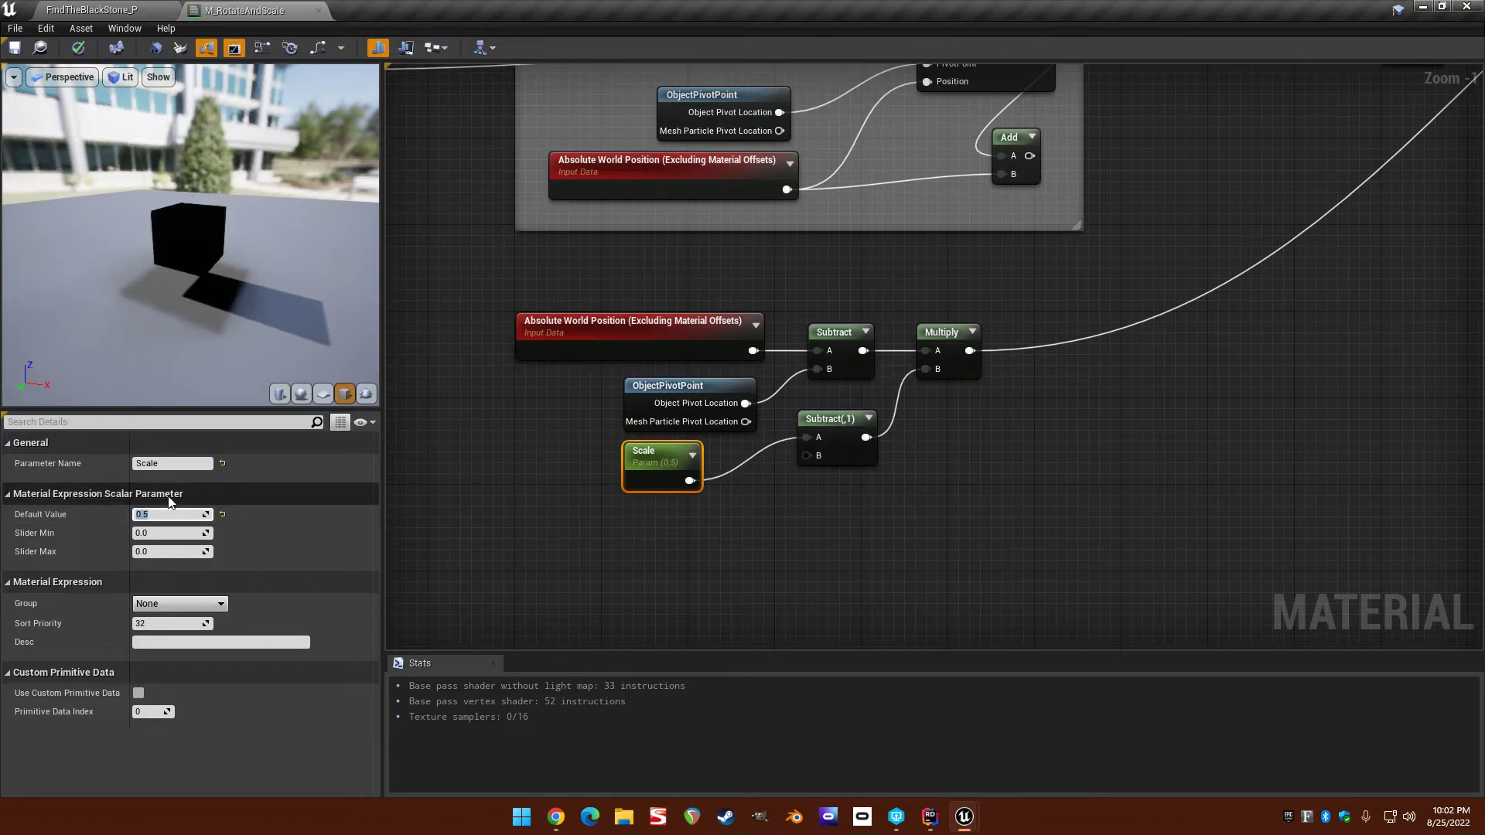
pyautogui.write('5')
pyautogui.press('Return')
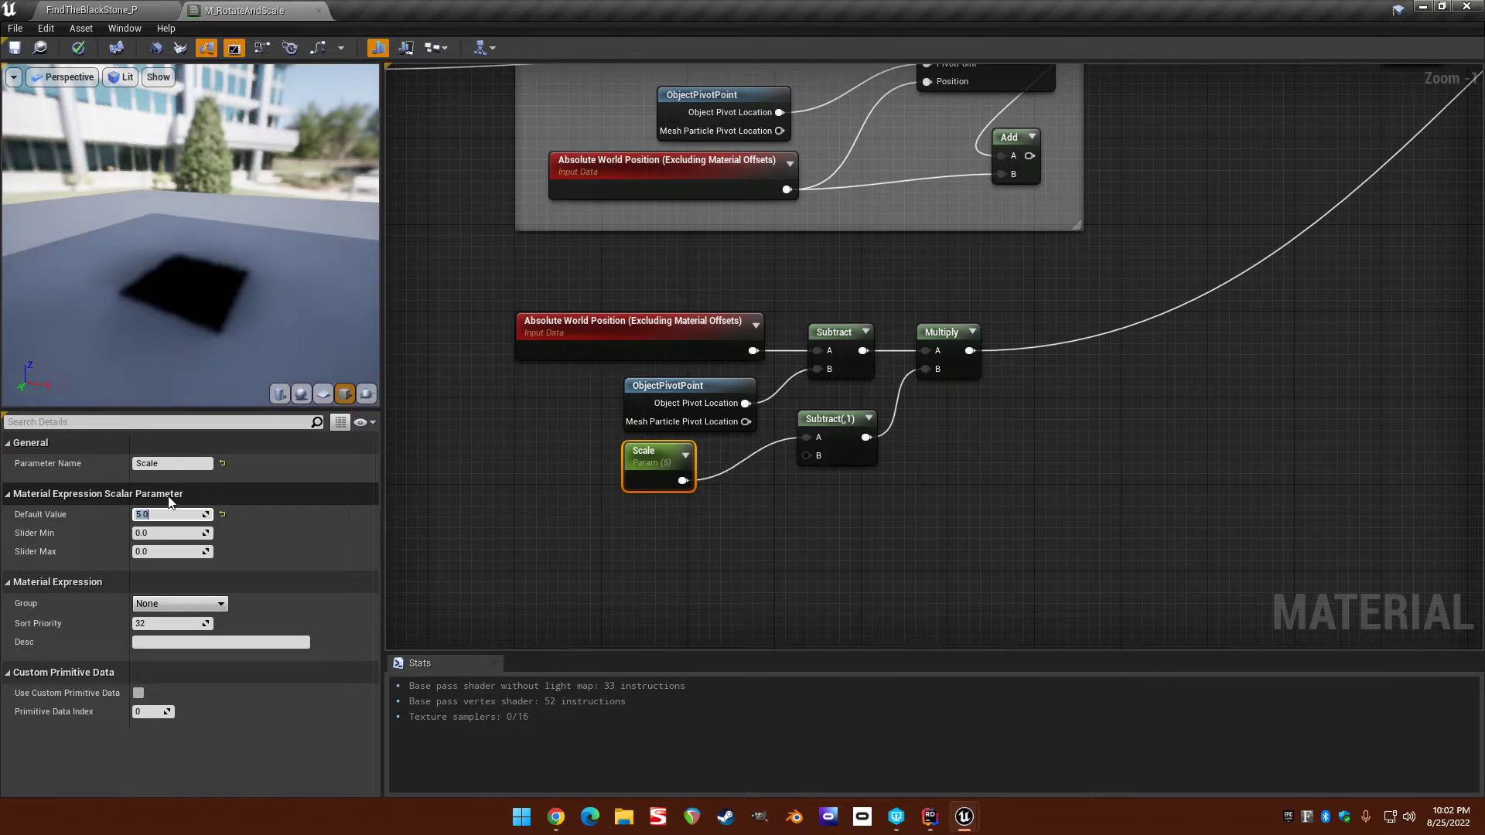
pyautogui.scroll(-6, 271, 286)
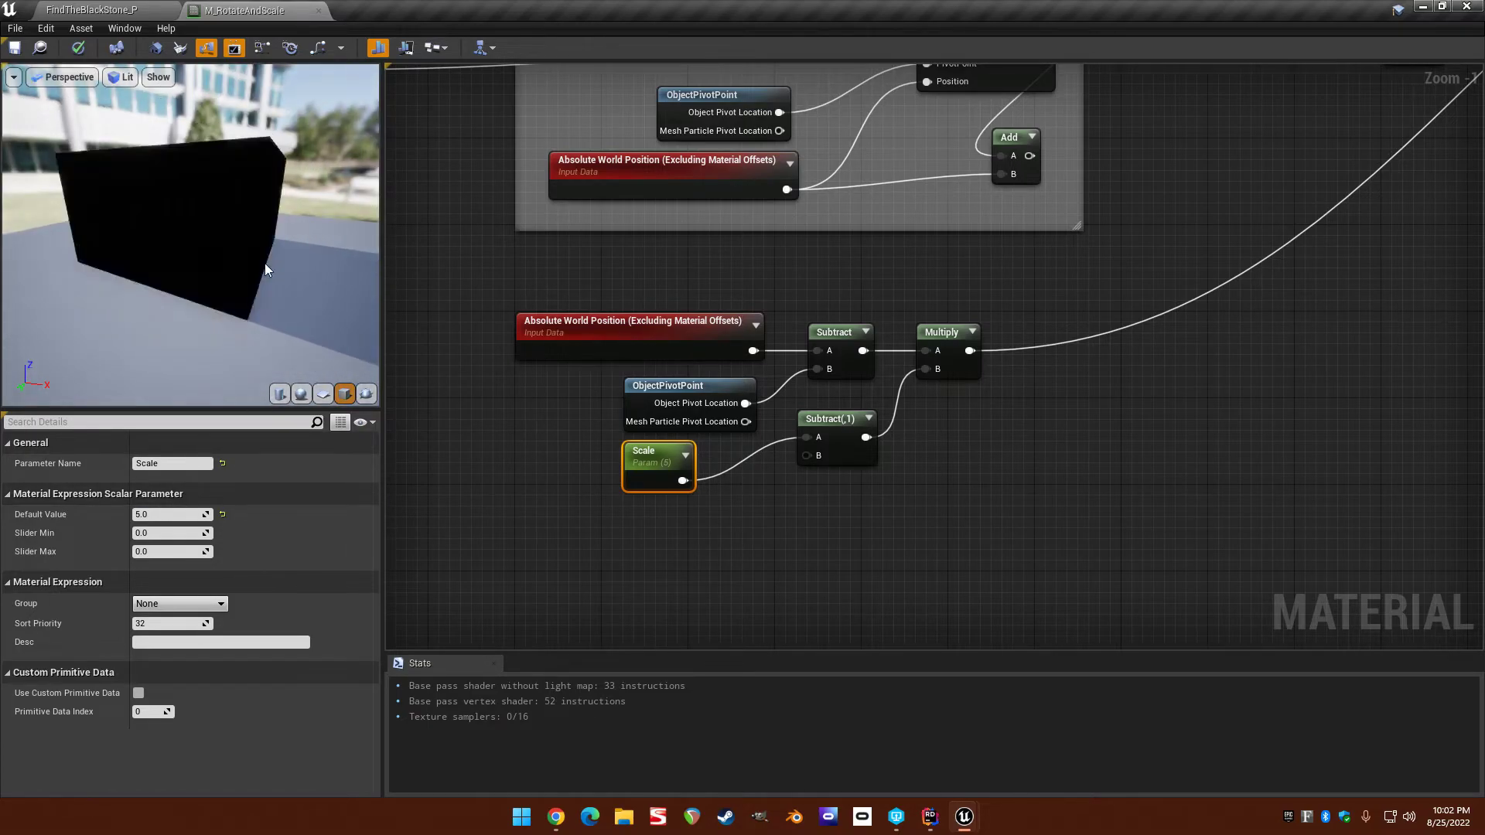
pyautogui.moveTo(267, 272)
pyautogui.mouseDown()
pyautogui.moveTo(166, 317)
pyautogui.moveTo(261, 258)
pyautogui.mouseUp()
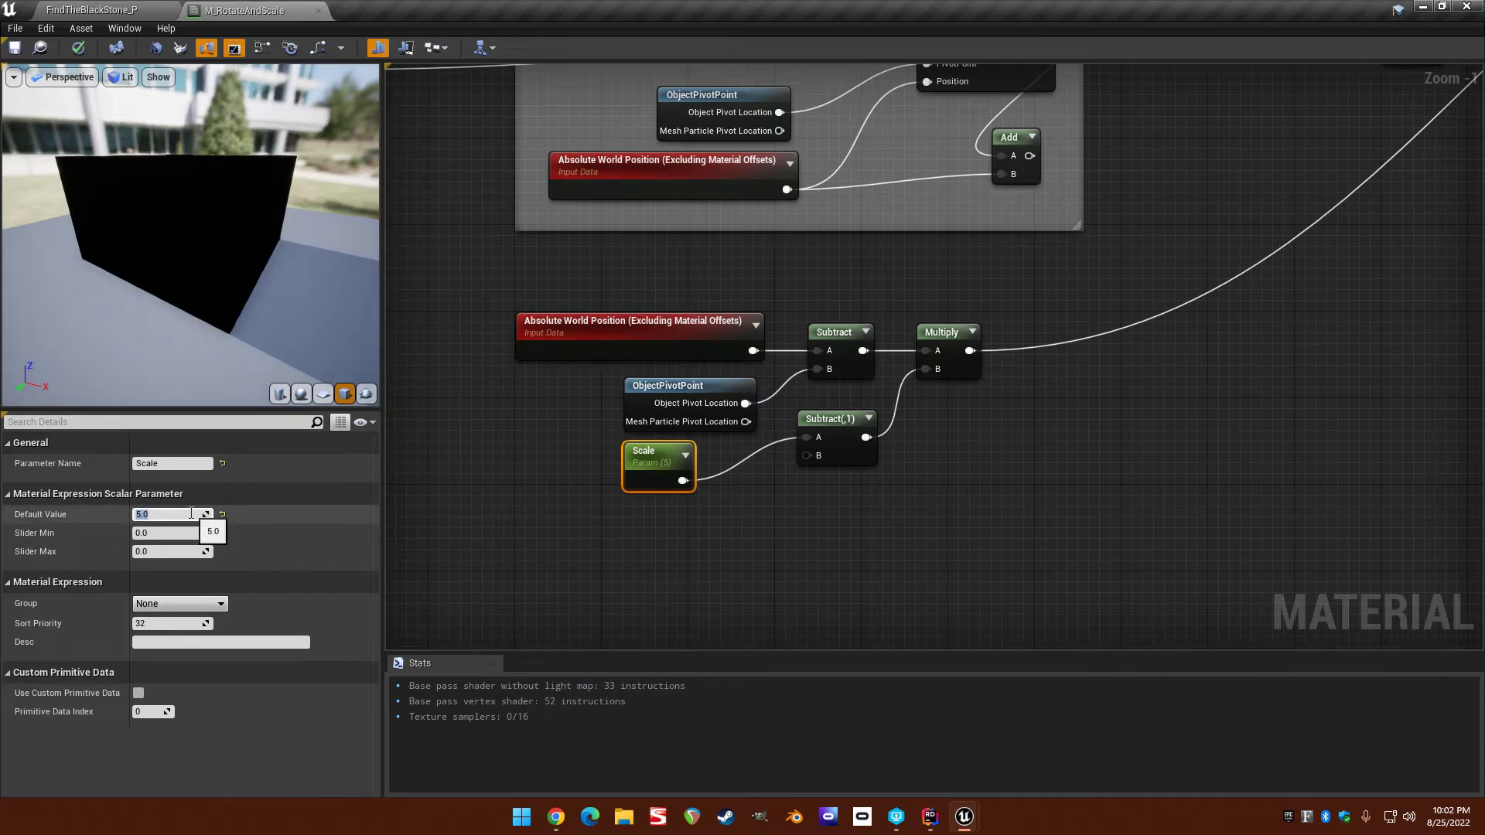
# Try the Scale parameter's default value at 1 and 0.5, and inspect the preview cube up close.
pyautogui.write('1')
pyautogui.press('Return')
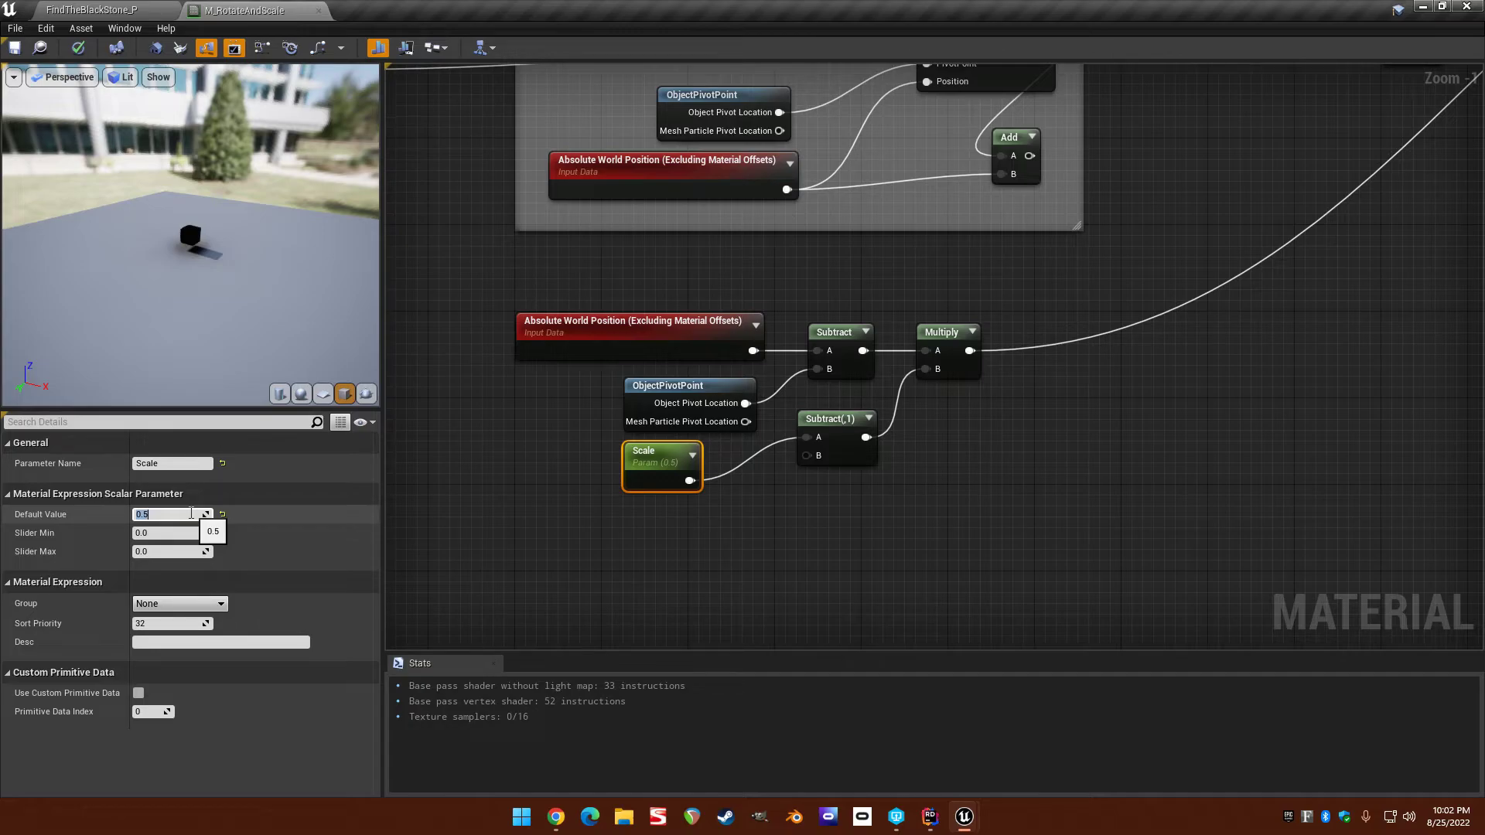
pyautogui.moveTo(186, 245); pyautogui.dragTo(186, 193, button='right')
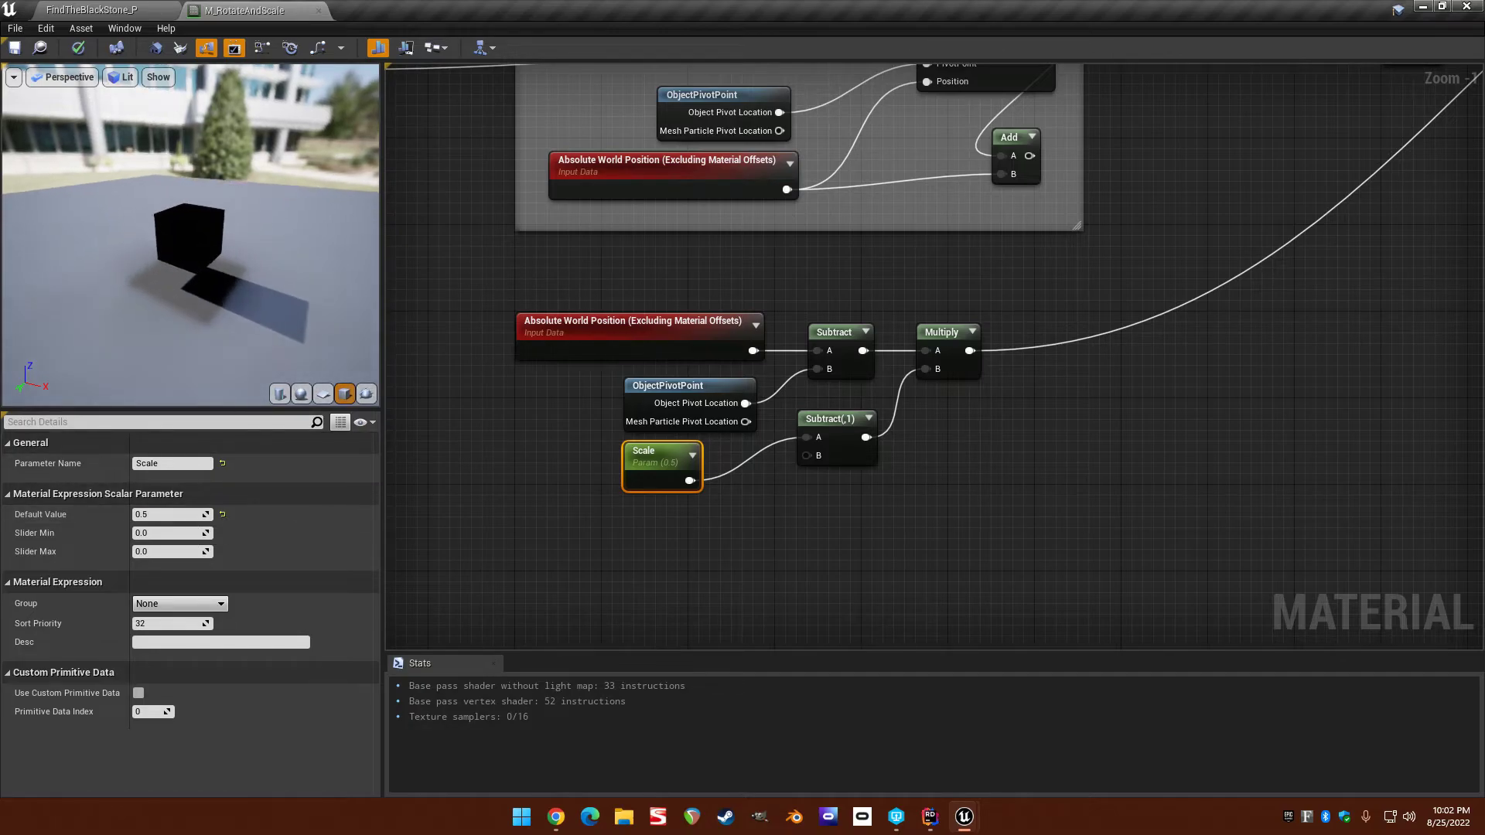
pyautogui.moveTo(186, 244)
pyautogui.mouseDown()
pyautogui.moveTo(193, 193)
pyautogui.moveTo(180, 218)
pyautogui.mouseUp()
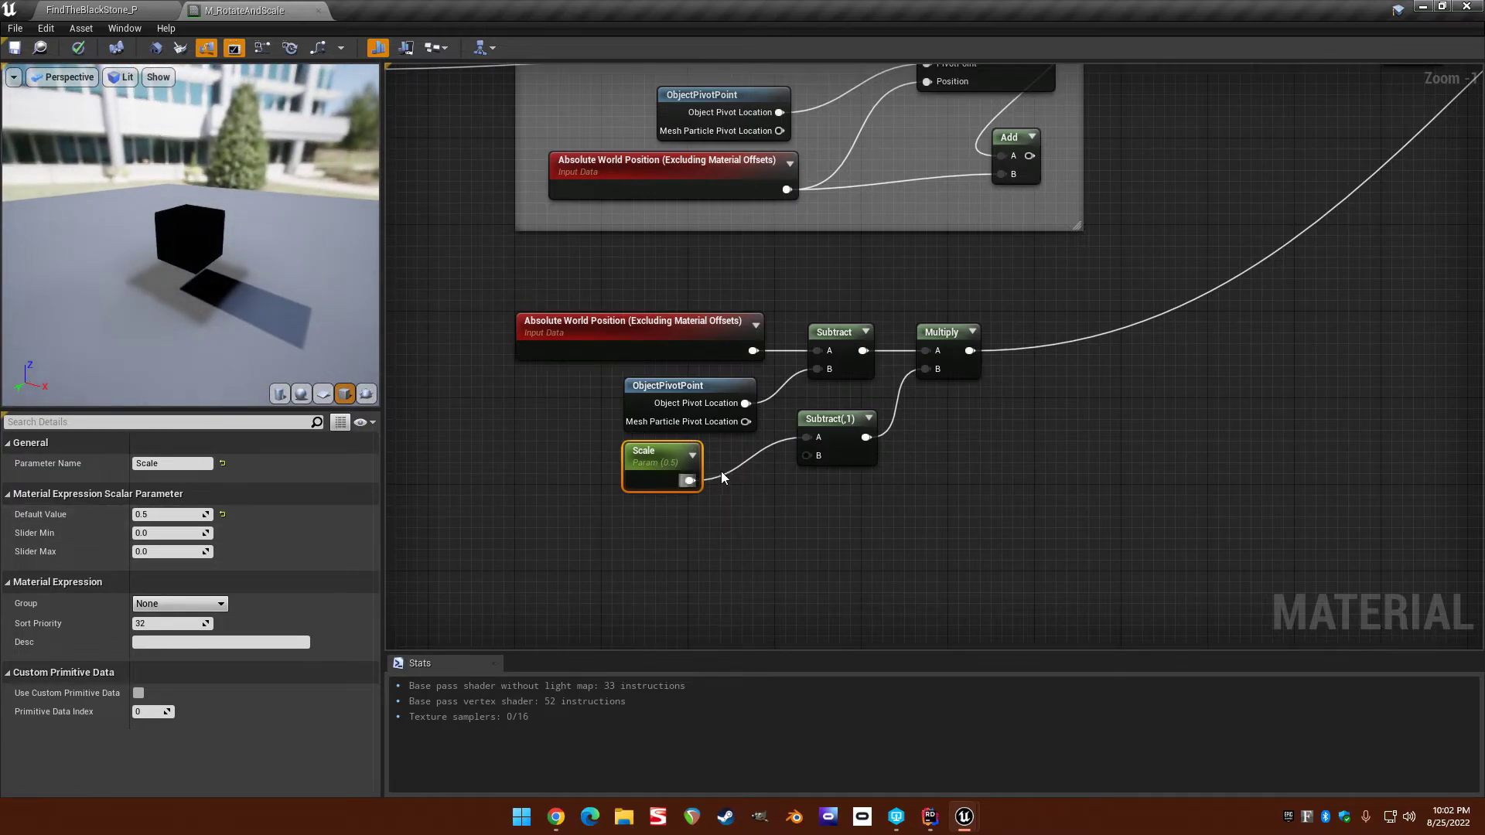
# Try the Scale parameter's default value at 1 and 0.
pyautogui.click(169, 510)
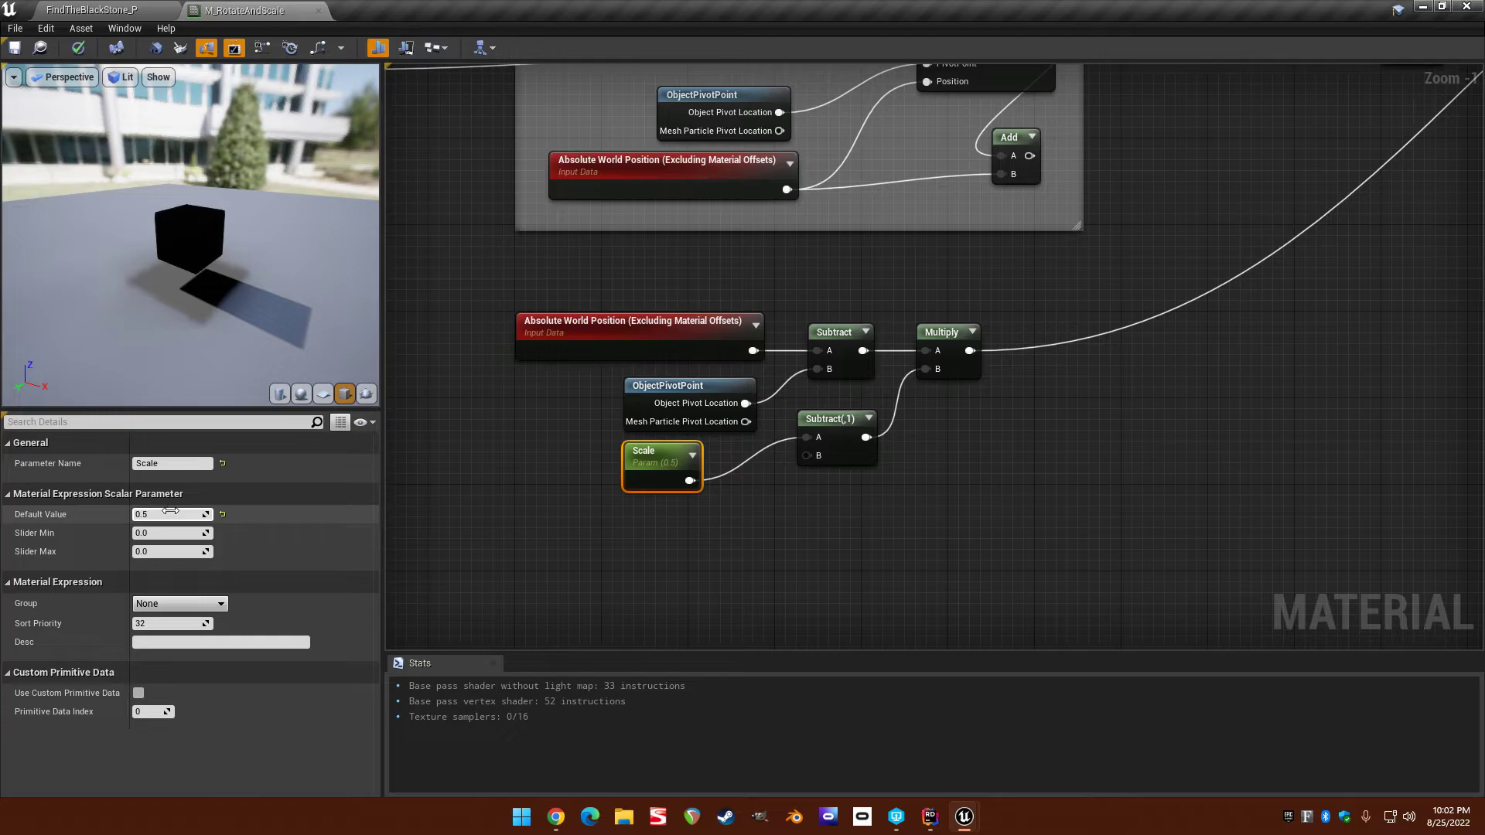
pyautogui.write('1')
pyautogui.press('Return')
pyautogui.click(736, 502)
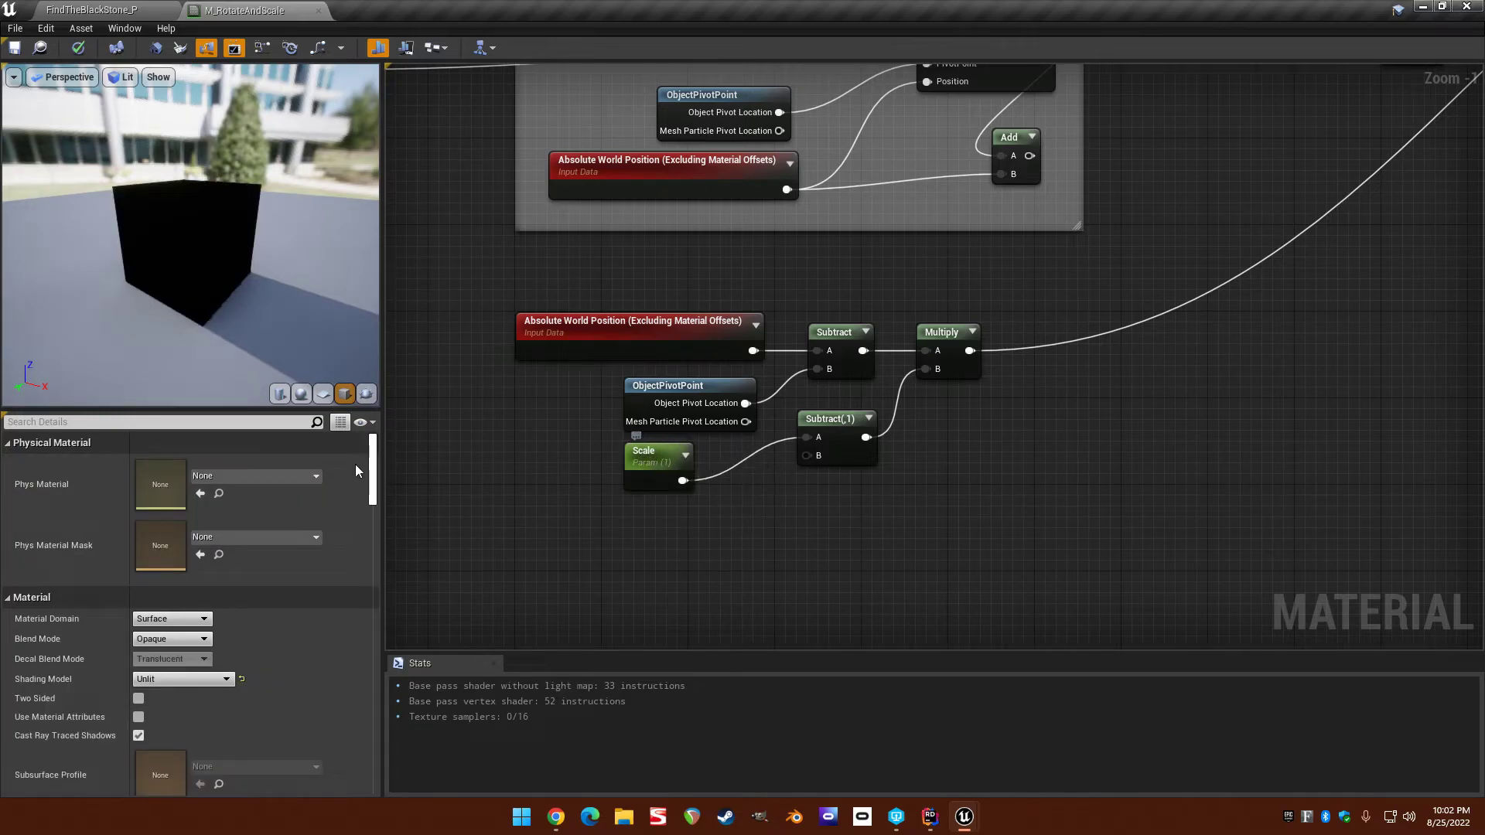
pyautogui.click(662, 452)
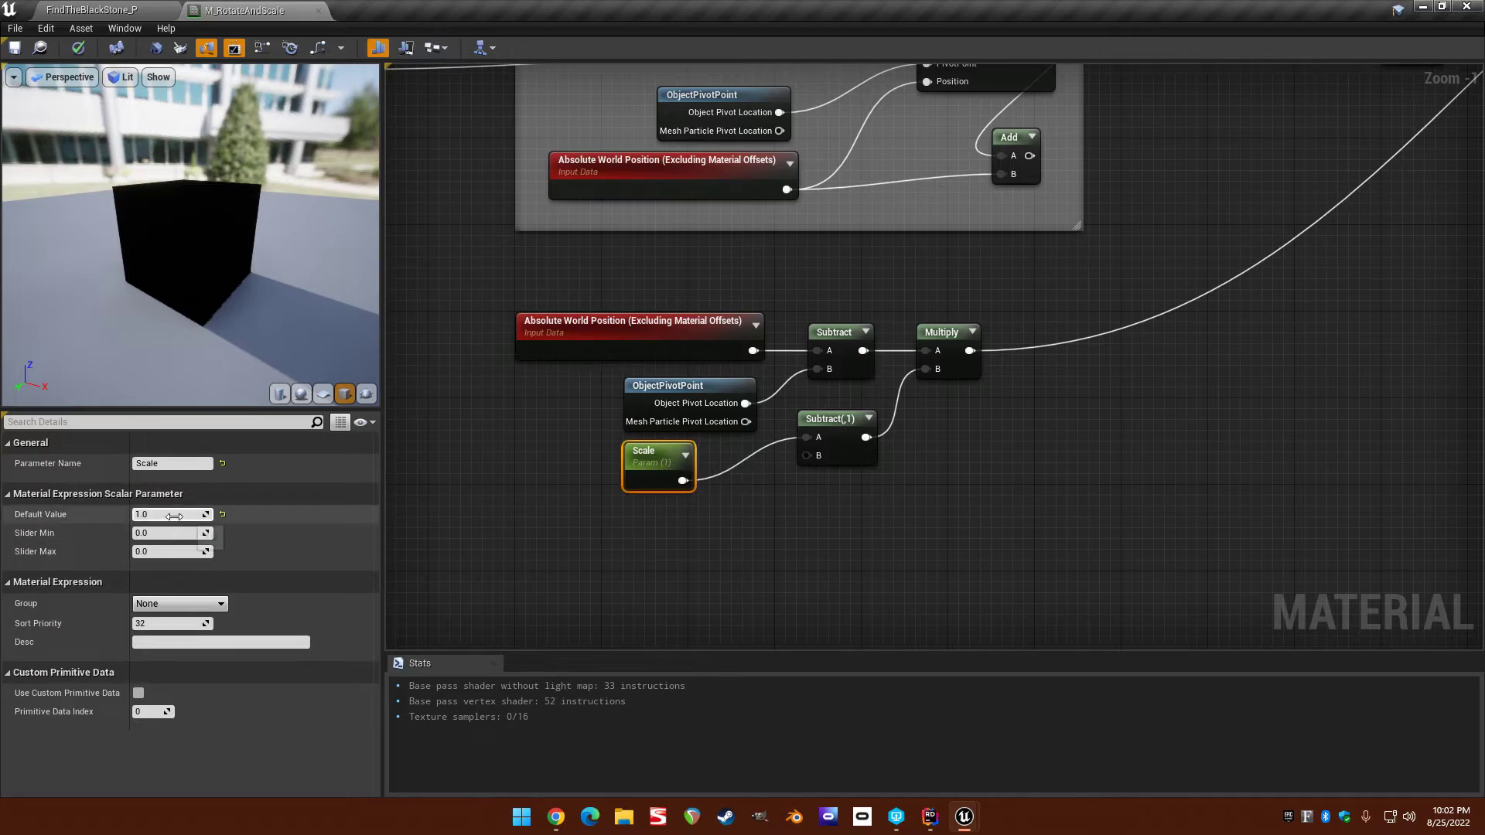
pyautogui.write('0')
pyautogui.press('Return')
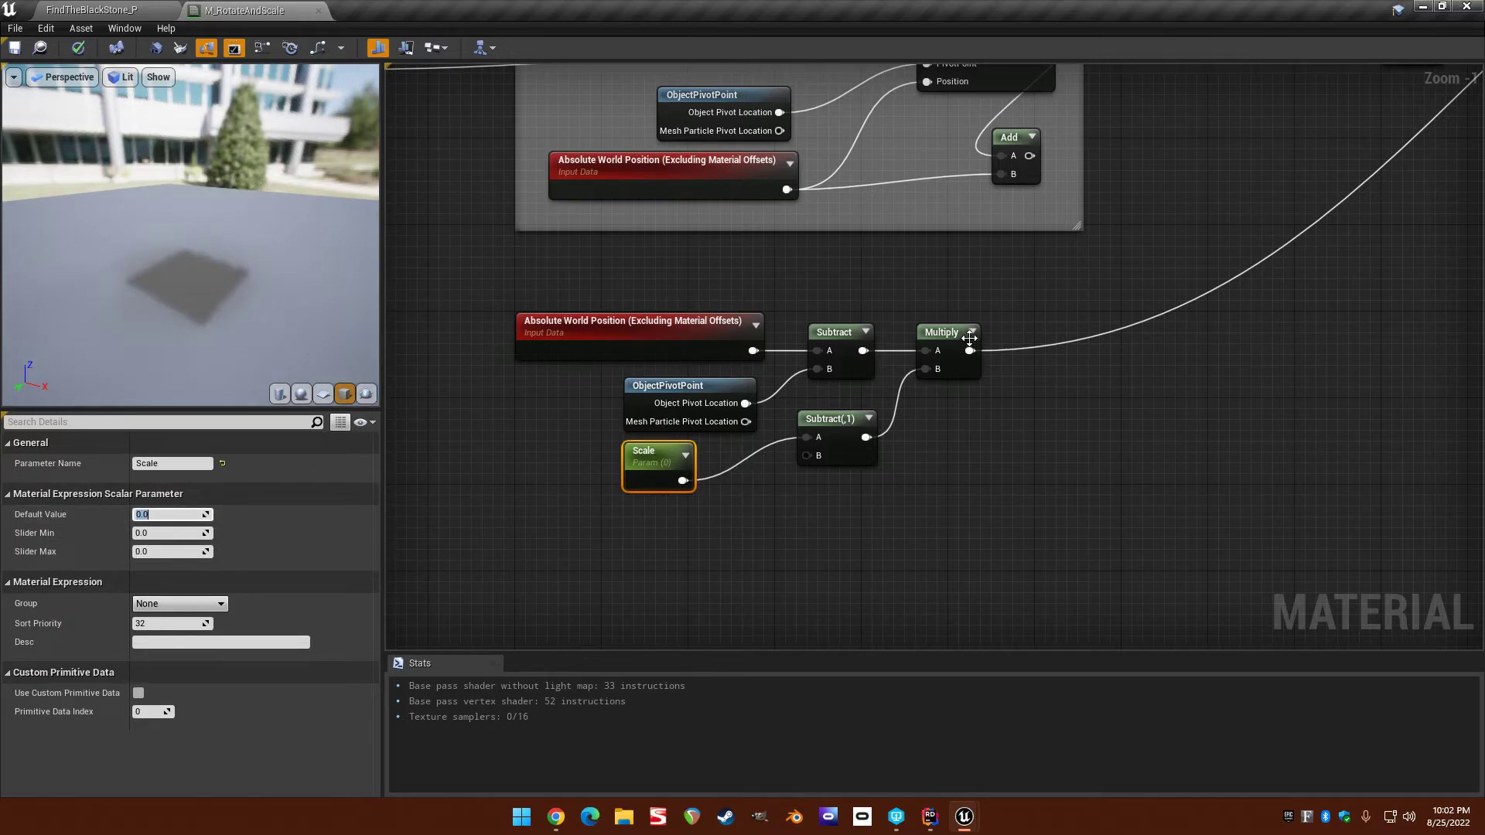
# Try the Scale parameter's default value at 2 and 0.5.
pyautogui.click(168, 514)
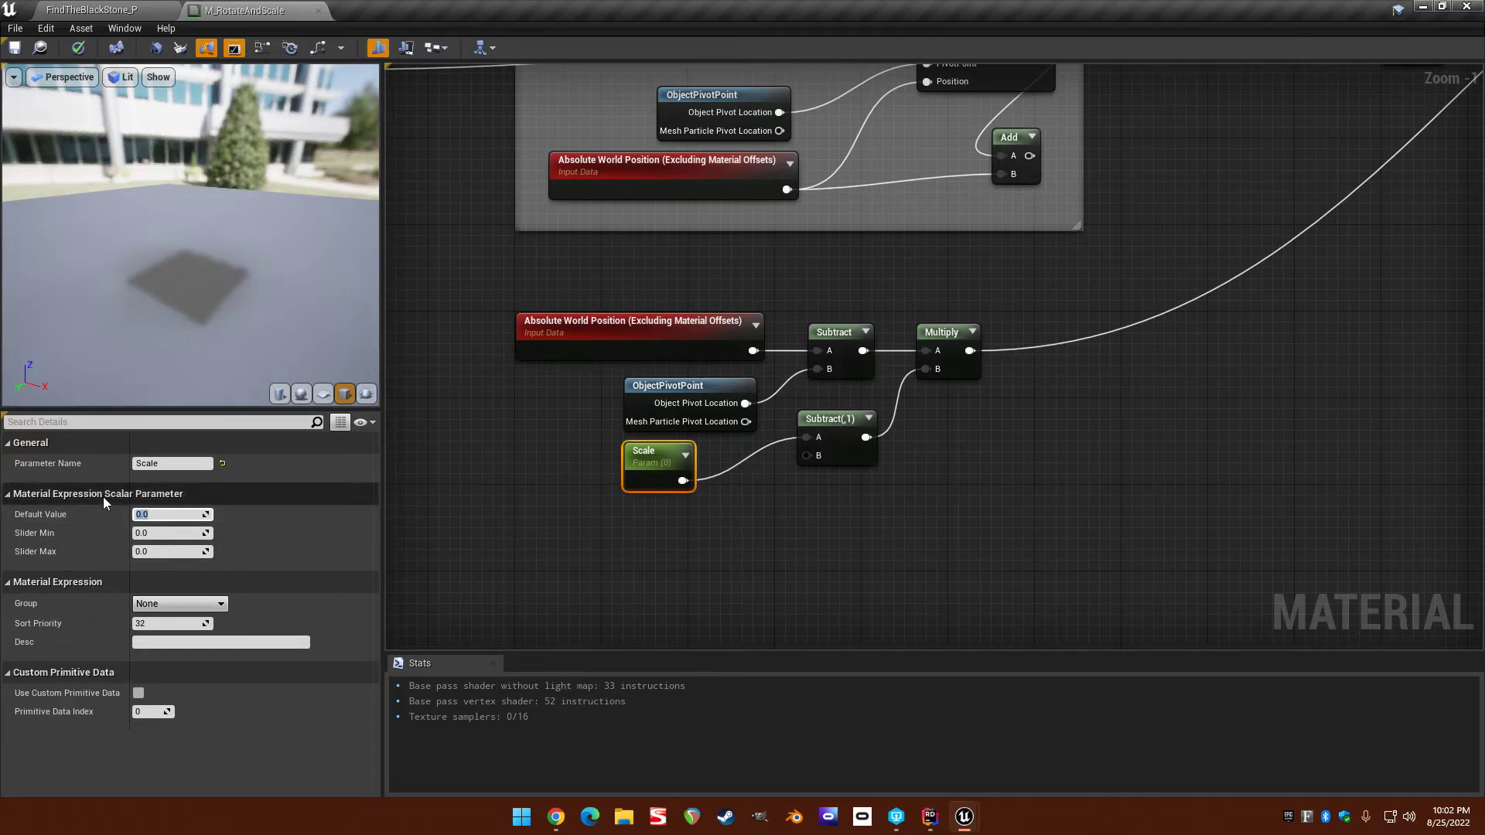
pyautogui.write('2')
pyautogui.press('Return')
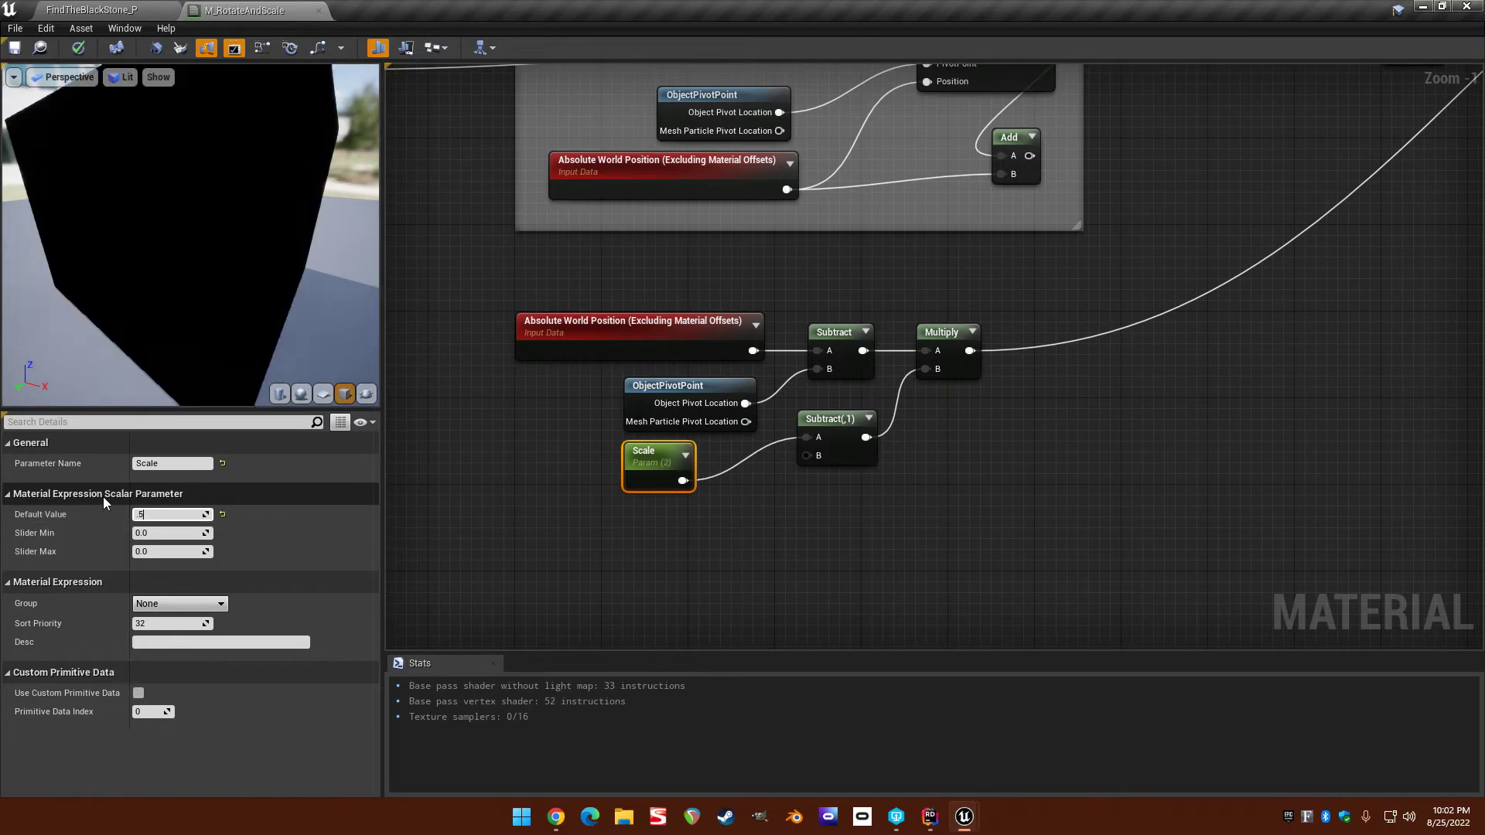
pyautogui.write('0.5')
pyautogui.press('Return')
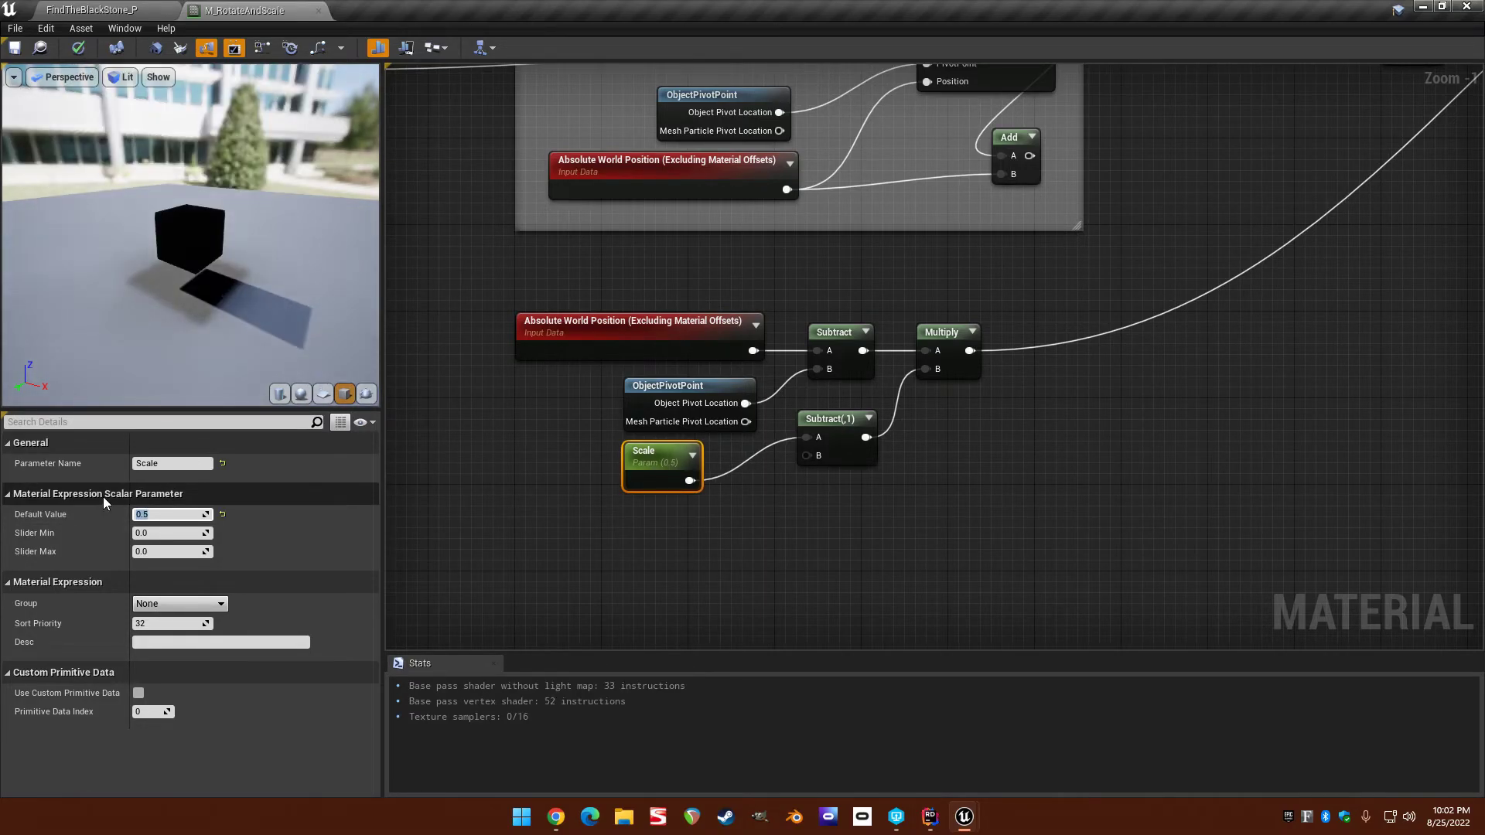
# Feed the Divide(,2) output of the Time chain into input A of Subtract(,1), and delete the Scale parameter node.
pyautogui.click(906, 487)
pyautogui.moveTo(948, 441); pyautogui.dragTo(878, 482, button='right')
pyautogui.moveTo(546, 368); pyautogui.dragTo(1088, 348, button='right')
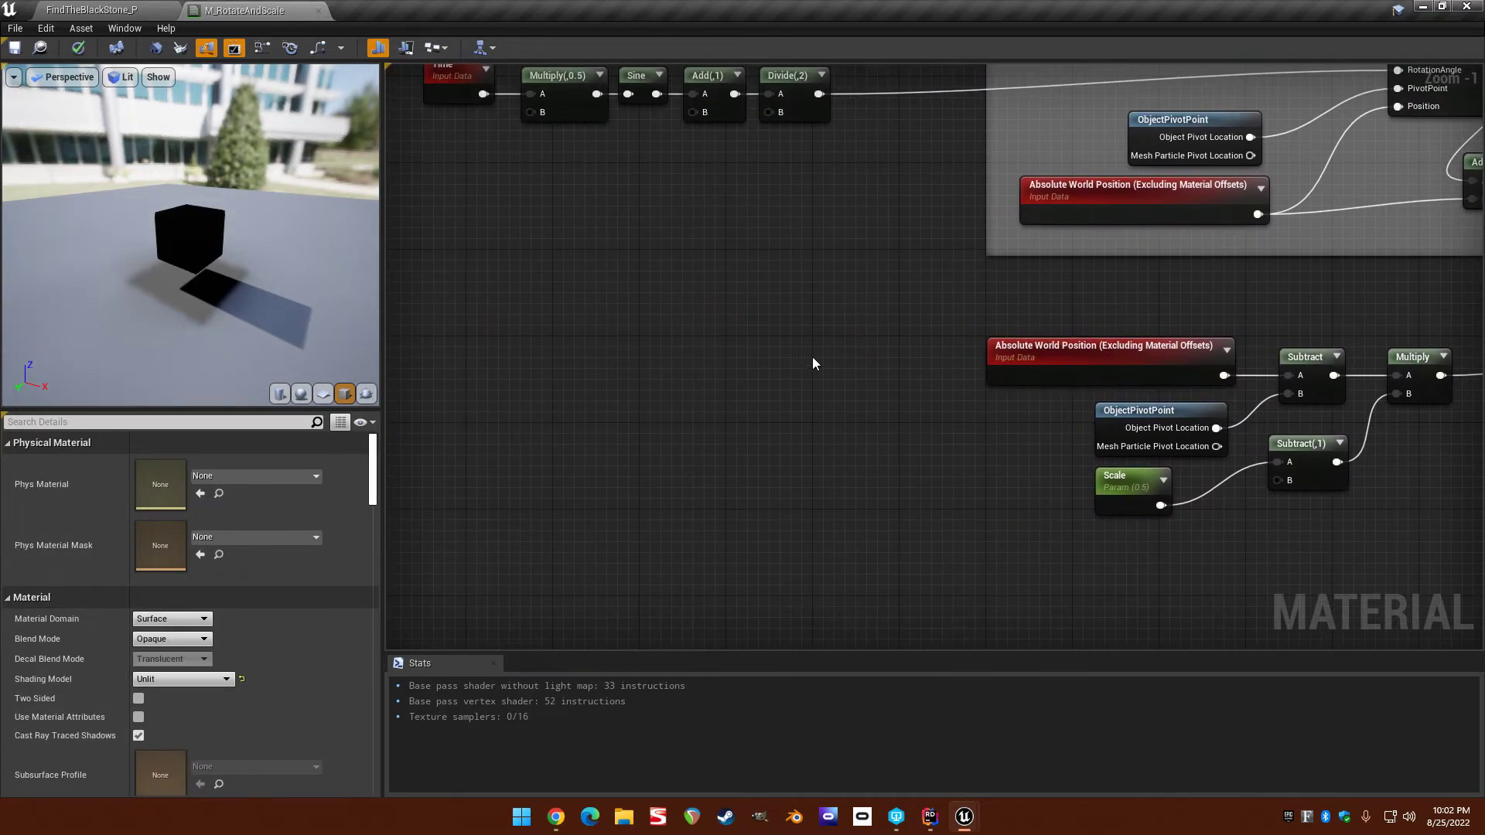
pyautogui.scroll(-1, 810, 348)
pyautogui.moveTo(801, 325); pyautogui.dragTo(651, 336, button='right')
pyautogui.moveTo(669, 140); pyautogui.dragTo(1072, 455)
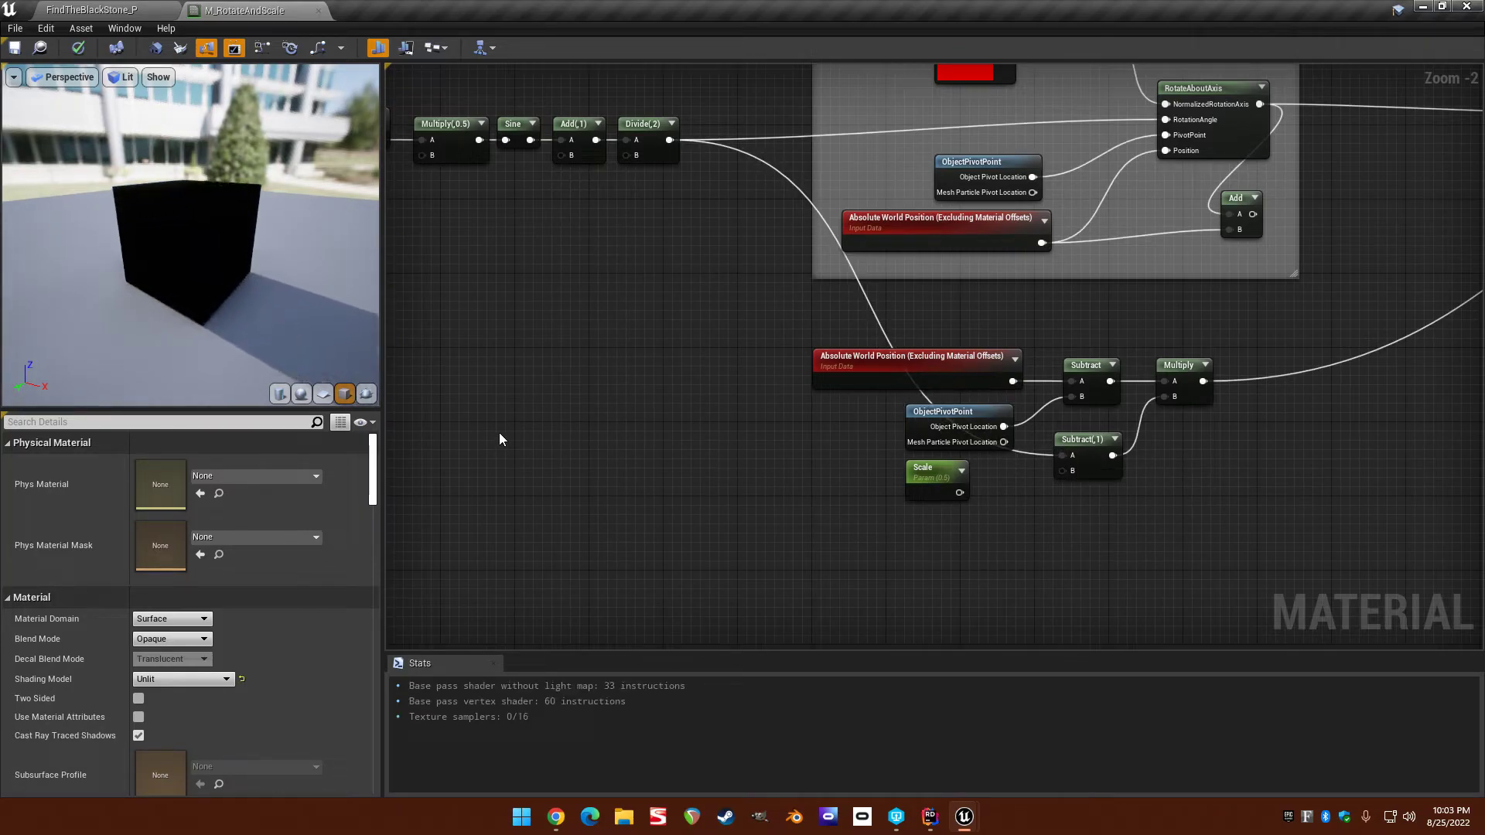
pyautogui.moveTo(742, 463); pyautogui.dragTo(483, 476, button='right')
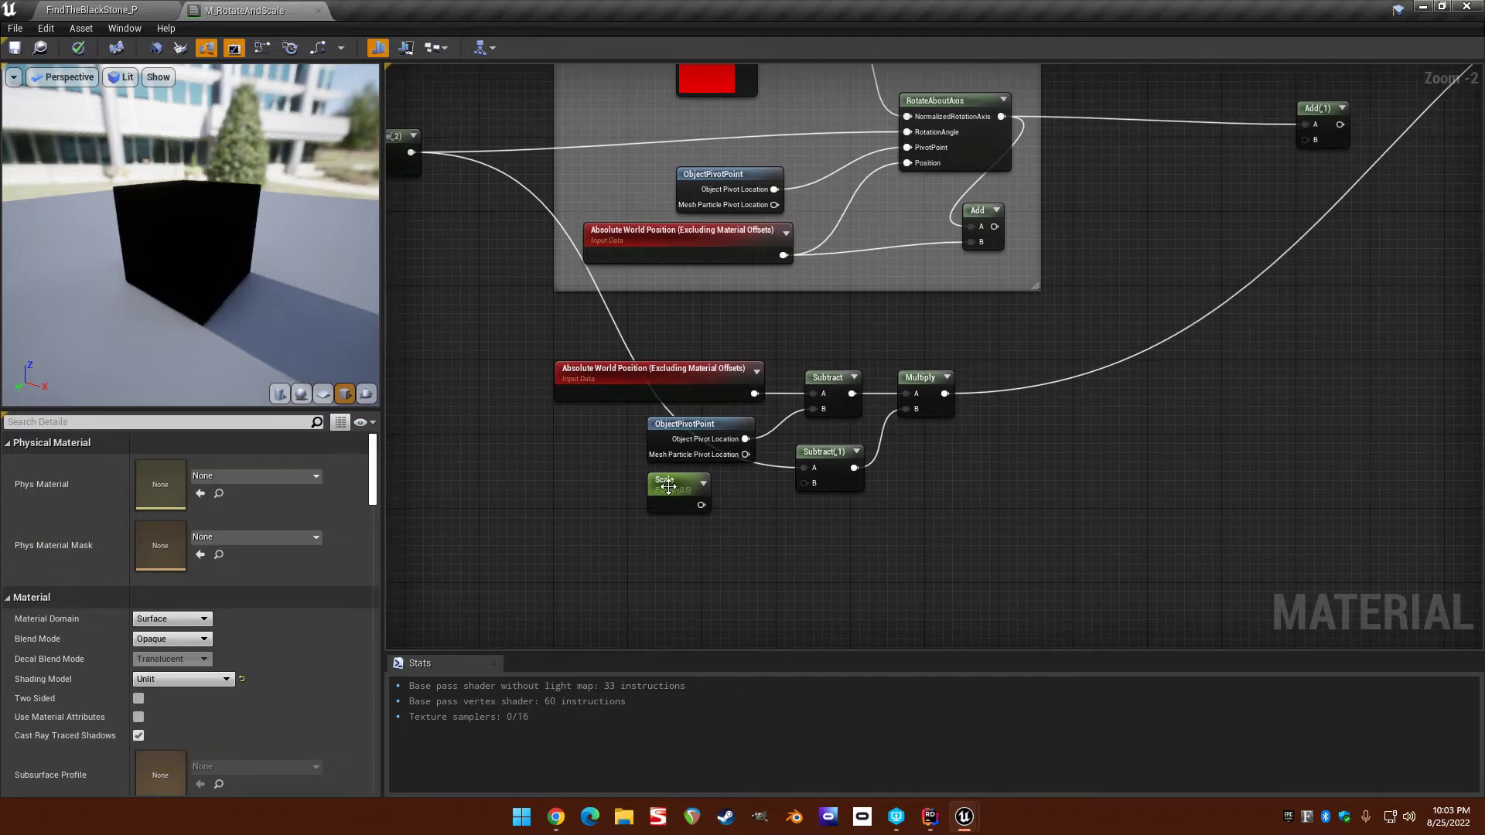
pyautogui.click(668, 487)
pyautogui.press('Delete')
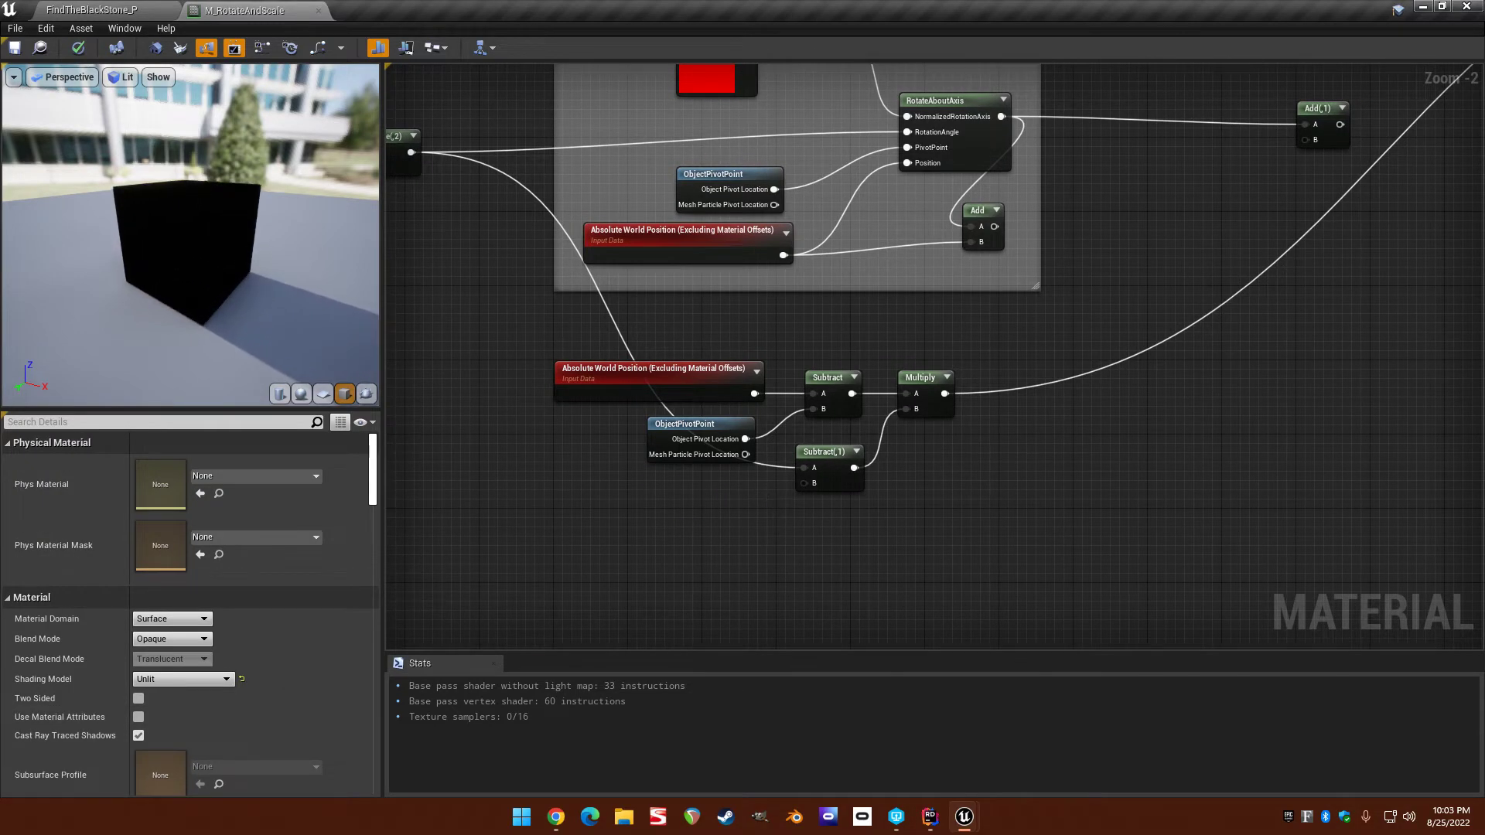
# Wrap the lower Absolute World Position, ObjectPivotPoint, both Subtract nodes and Multiply in a comment titled "Scale WPO".
pyautogui.moveTo(758, 489); pyautogui.dragTo(877, 517, button='right')
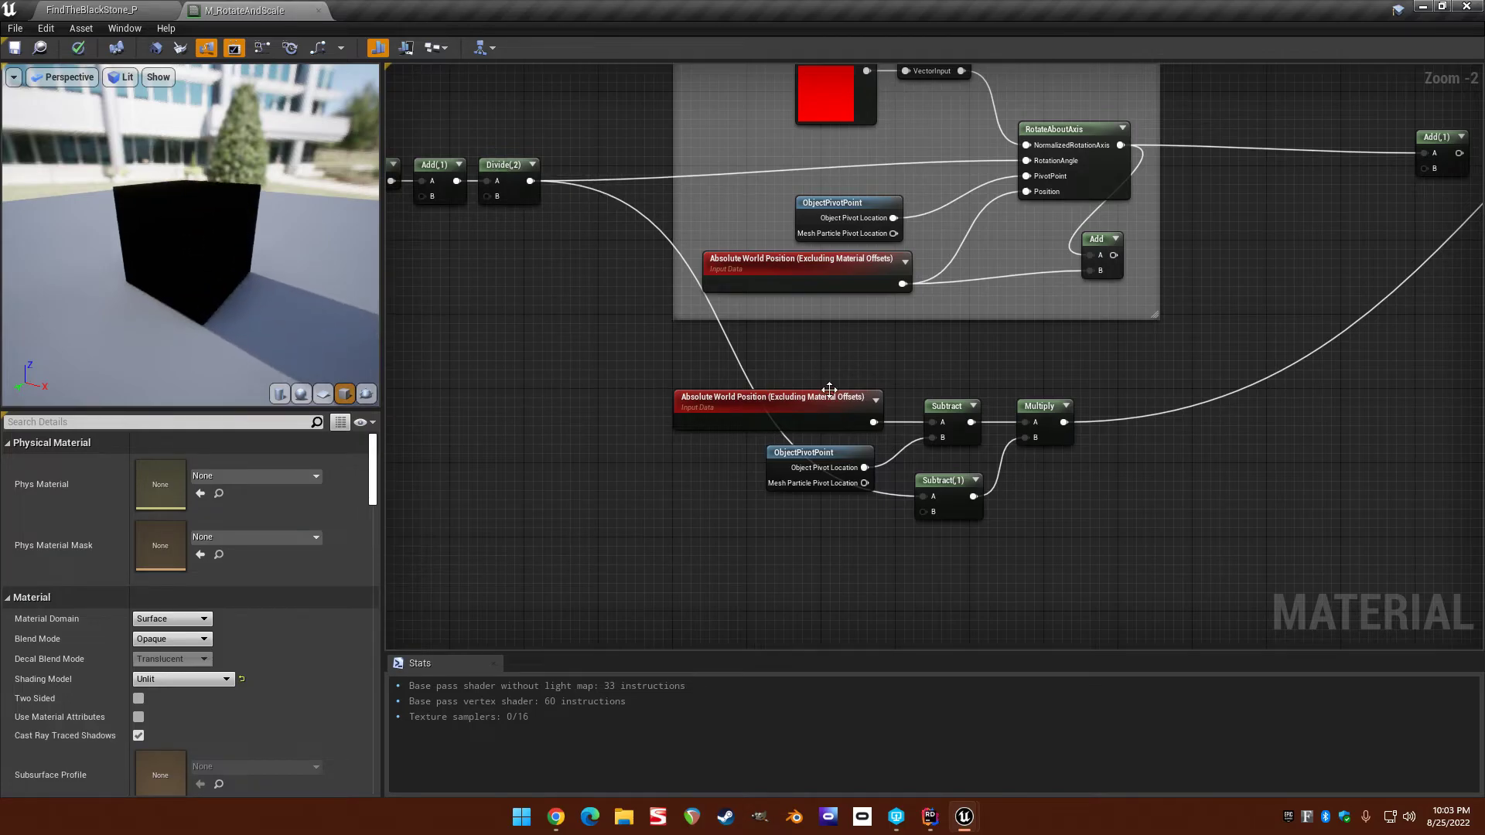
pyautogui.moveTo(1039, 358); pyautogui.dragTo(776, 441, button='right')
pyautogui.scroll(-1, 904, 413)
pyautogui.moveTo(890, 413); pyautogui.dragTo(668, 272, button='right')
pyautogui.moveTo(530, 255); pyautogui.dragTo(993, 484)
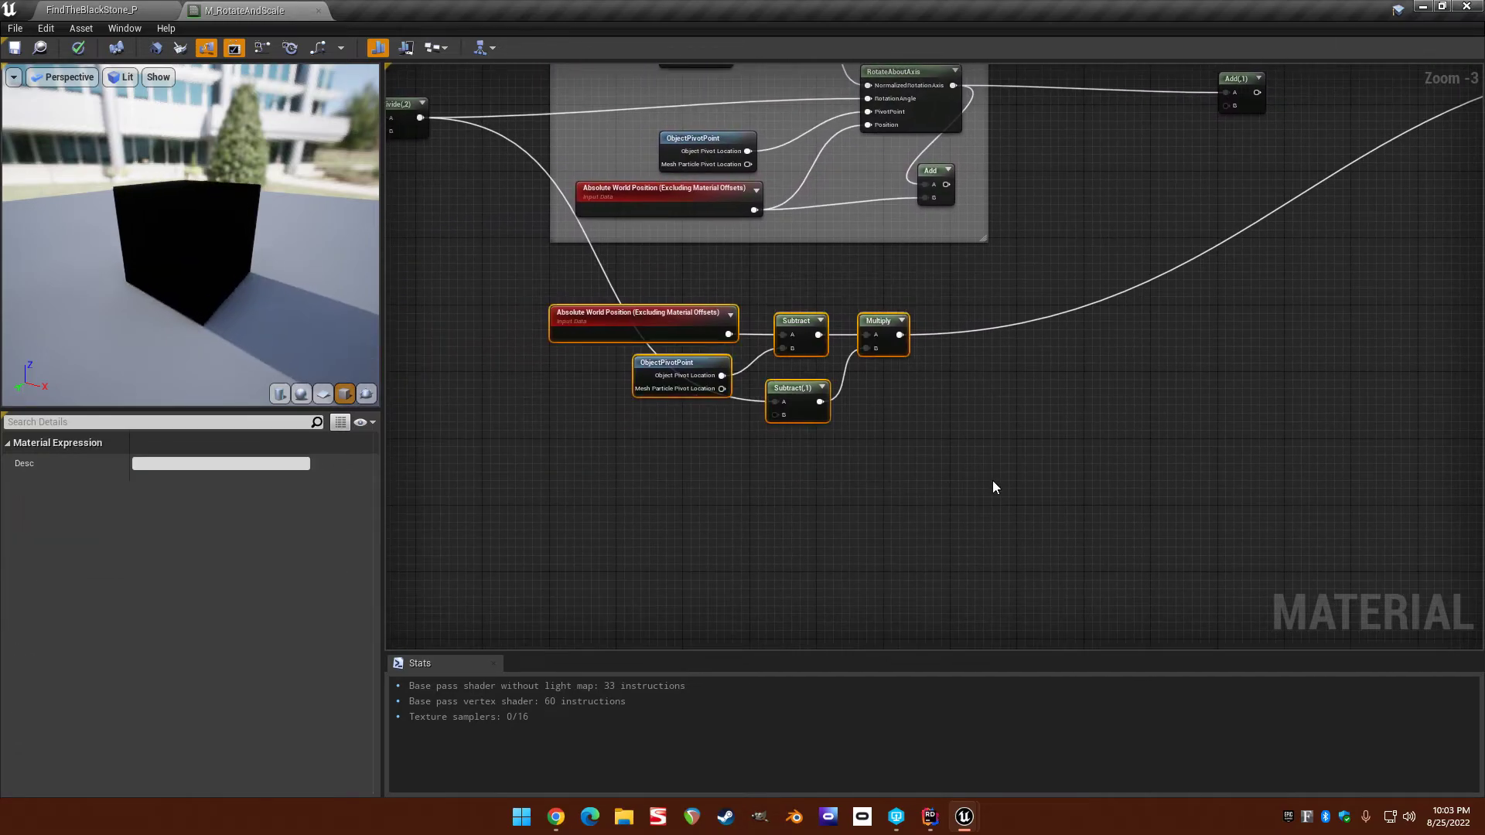
pyautogui.write('cScale WPO')
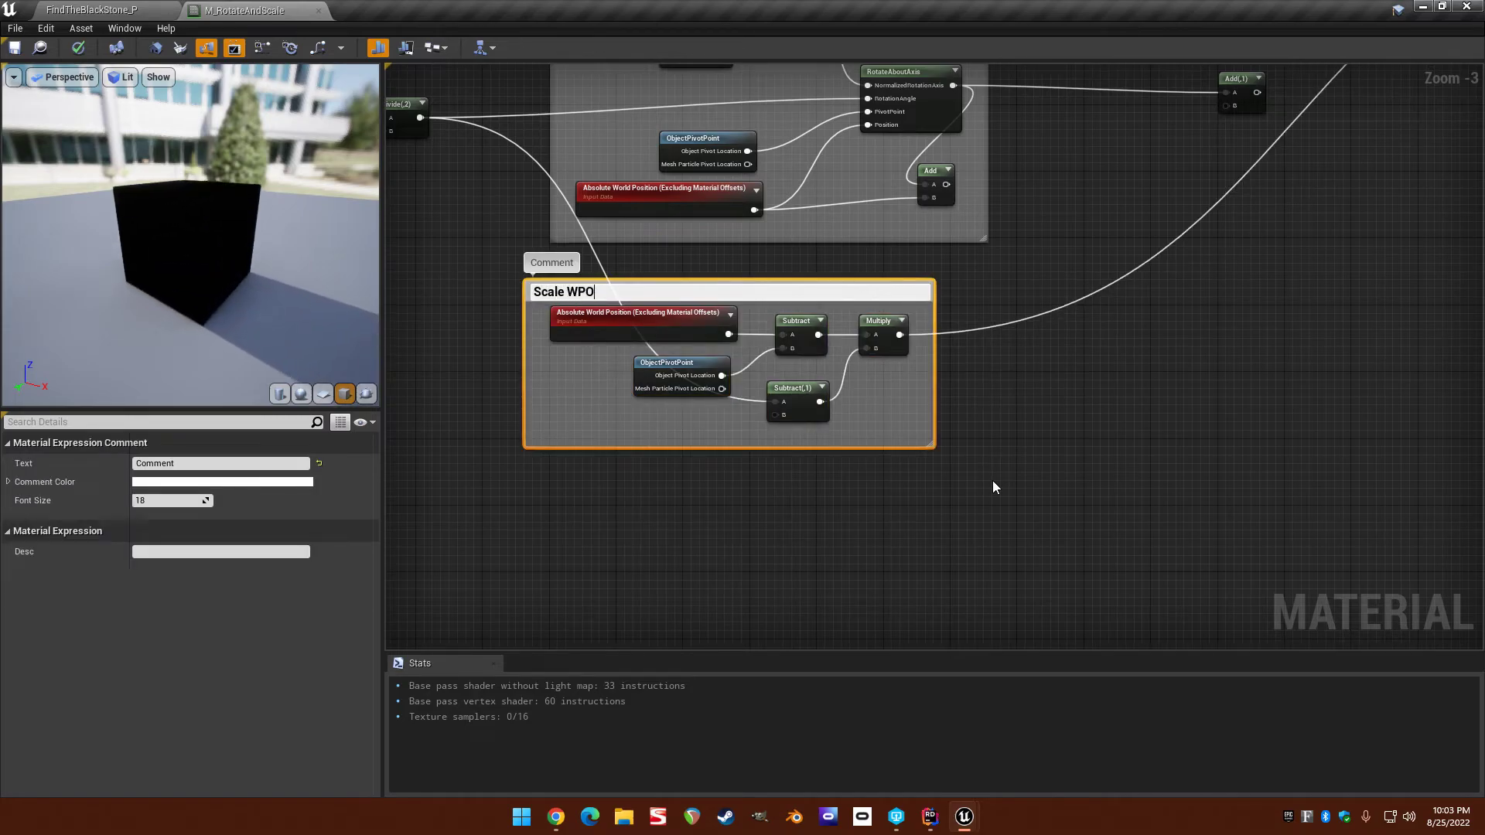
pyautogui.press('Return')
pyautogui.moveTo(819, 286); pyautogui.dragTo(756, 416, button='right')
pyautogui.click(850, 406)
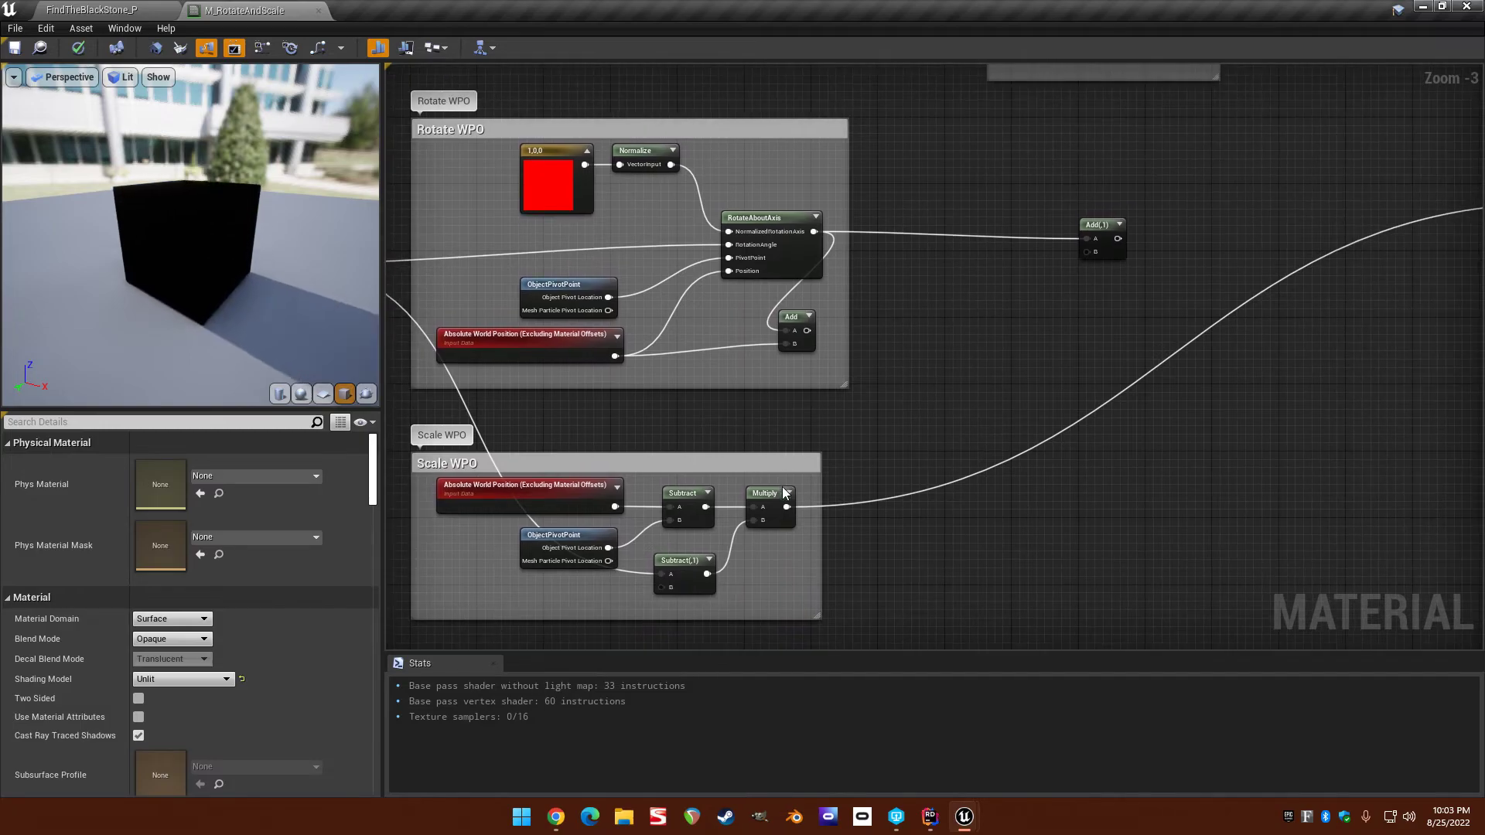
# Add an Add node between the two comment boxes, with the Scale WPO Multiply output feeding its input A.
pyautogui.moveTo(863, 457); pyautogui.dragTo(756, 437, button='right')
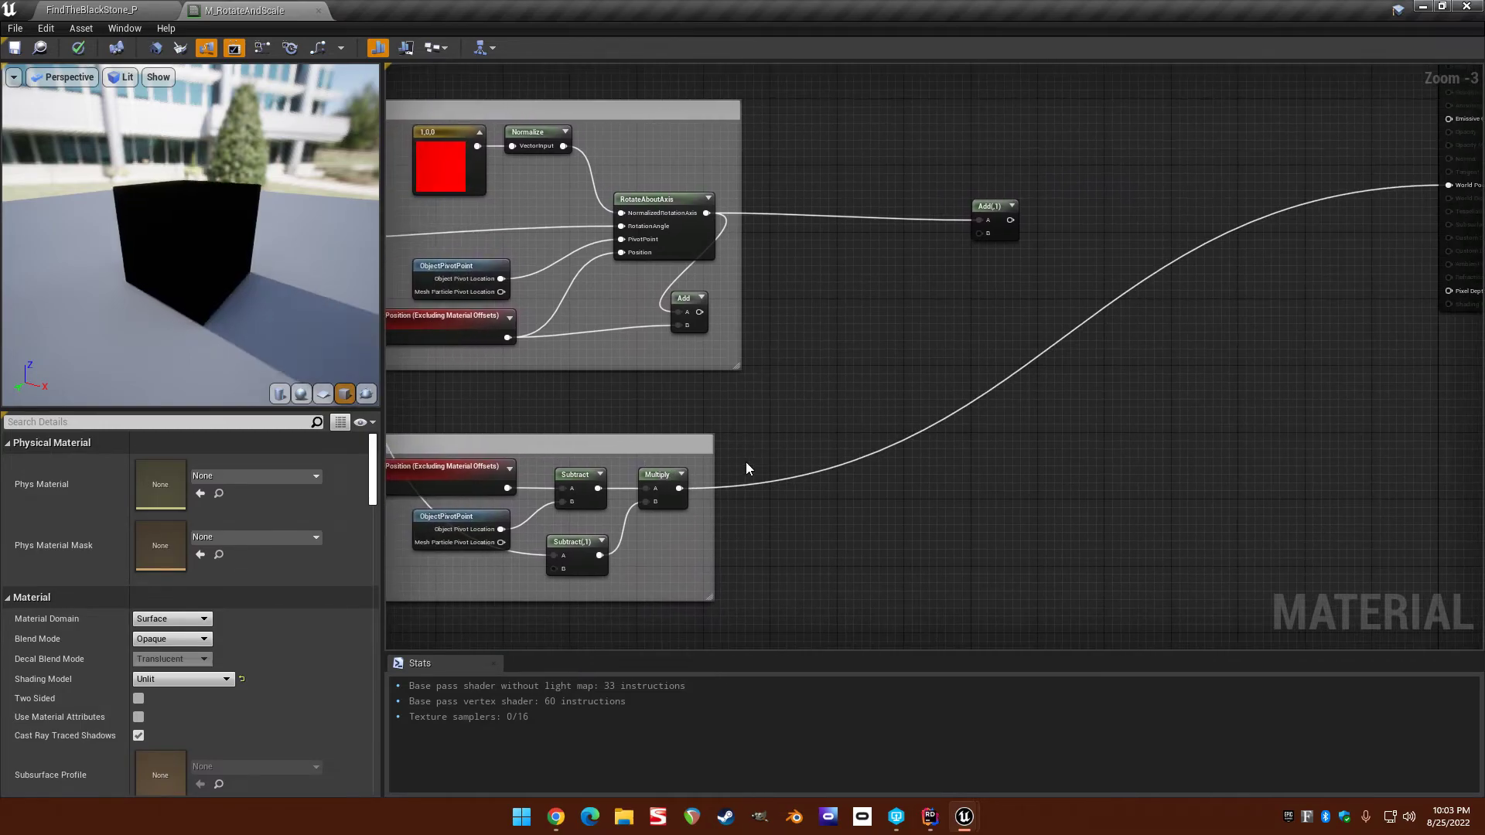
pyautogui.moveTo(679, 489); pyautogui.dragTo(847, 469, button='right')
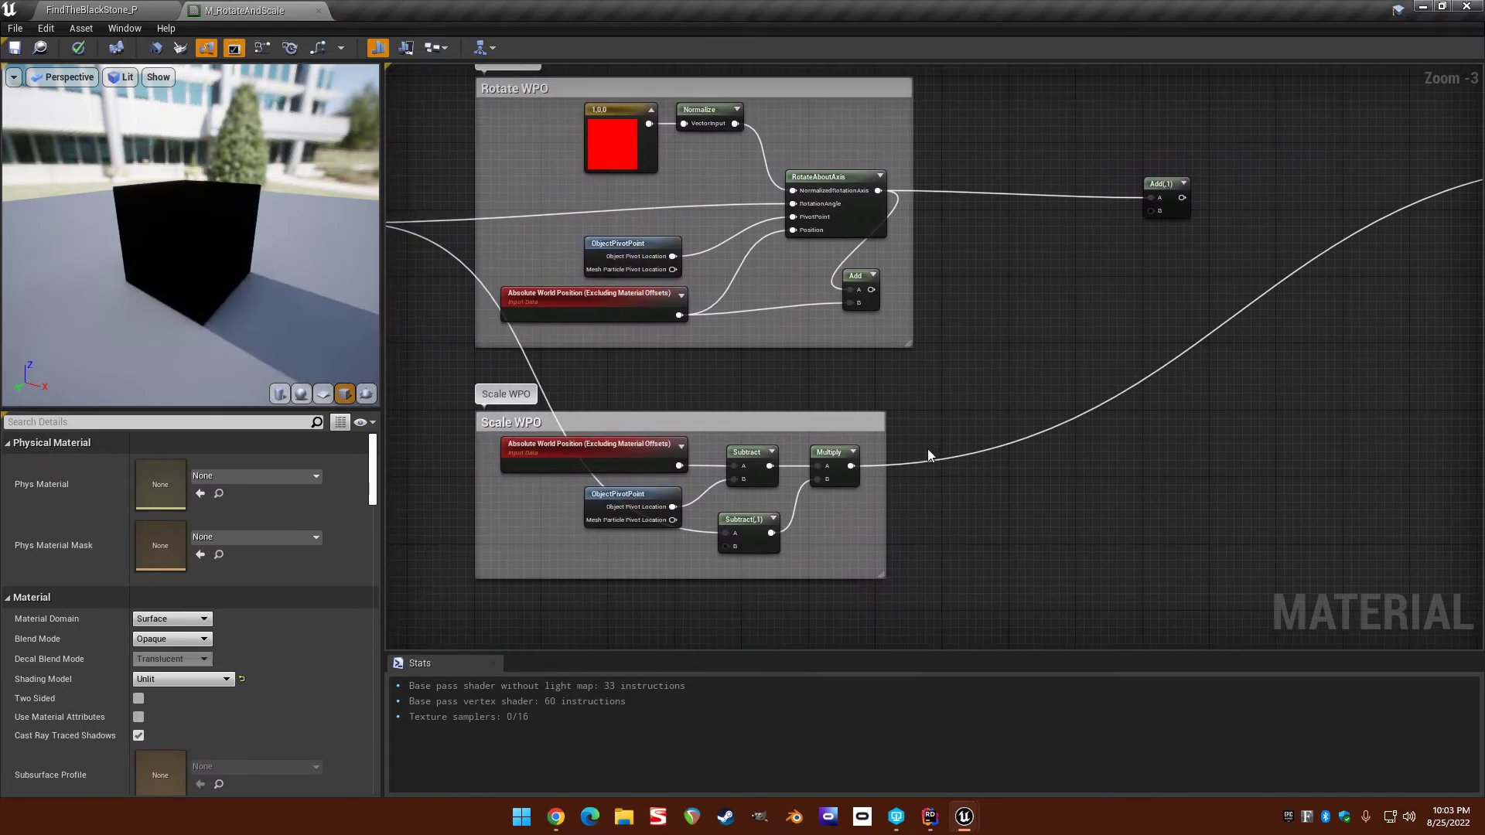
pyautogui.moveTo(848, 468); pyautogui.dragTo(959, 340)
pyautogui.write('add')
pyautogui.press('Return')
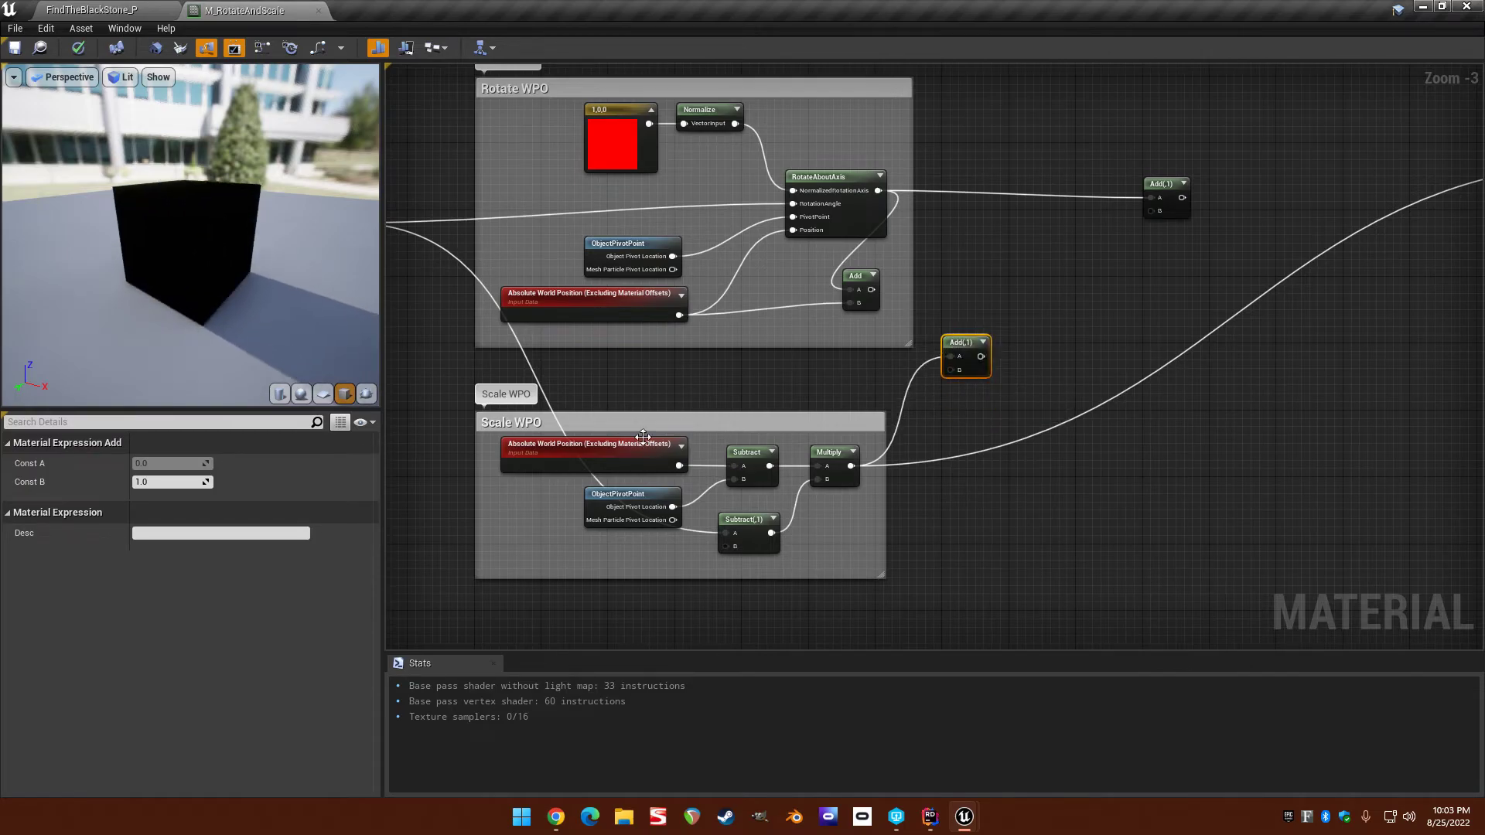
# Duplicate the Scale WPO Absolute World Position node, place it above that group, and connect it to input B of the new Add.
pyautogui.click(645, 444)
pyautogui.hotkey('ctrl', 'w')
pyautogui.moveTo(724, 457); pyautogui.dragTo(740, 380)
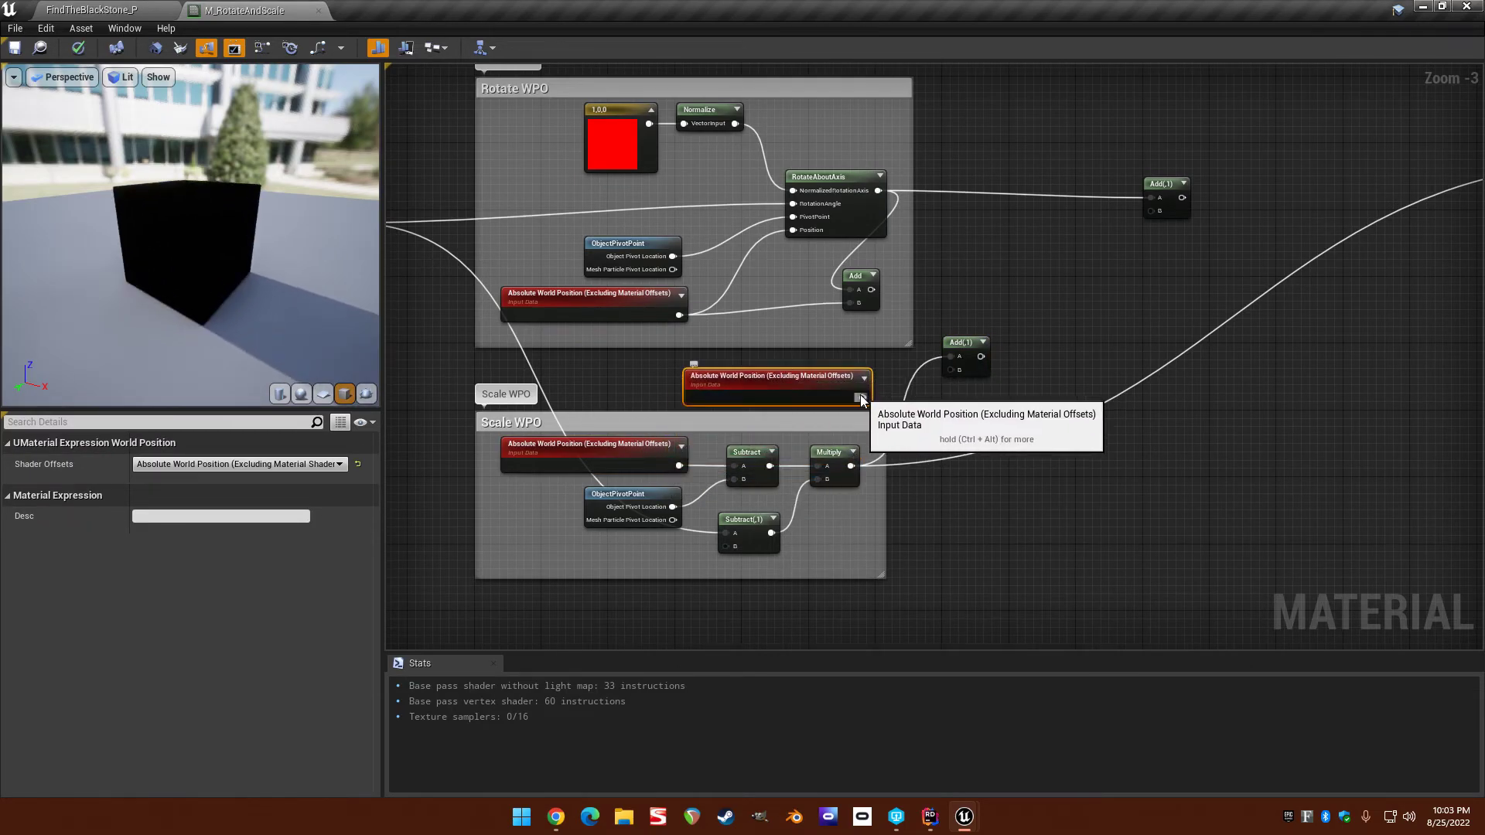
pyautogui.moveTo(862, 397); pyautogui.dragTo(954, 371)
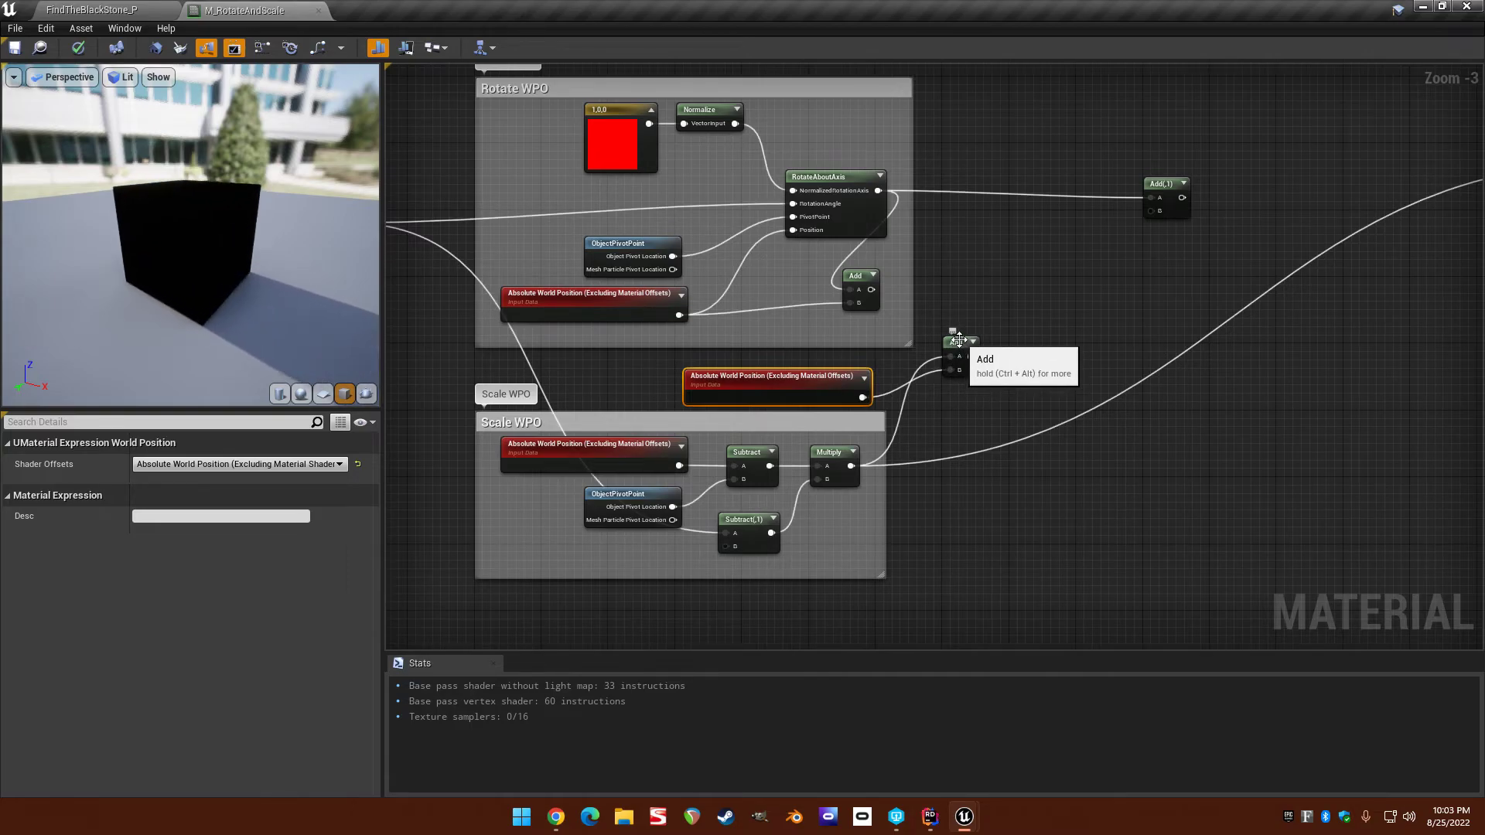
pyautogui.moveTo(956, 338); pyautogui.dragTo(960, 341, button='right')
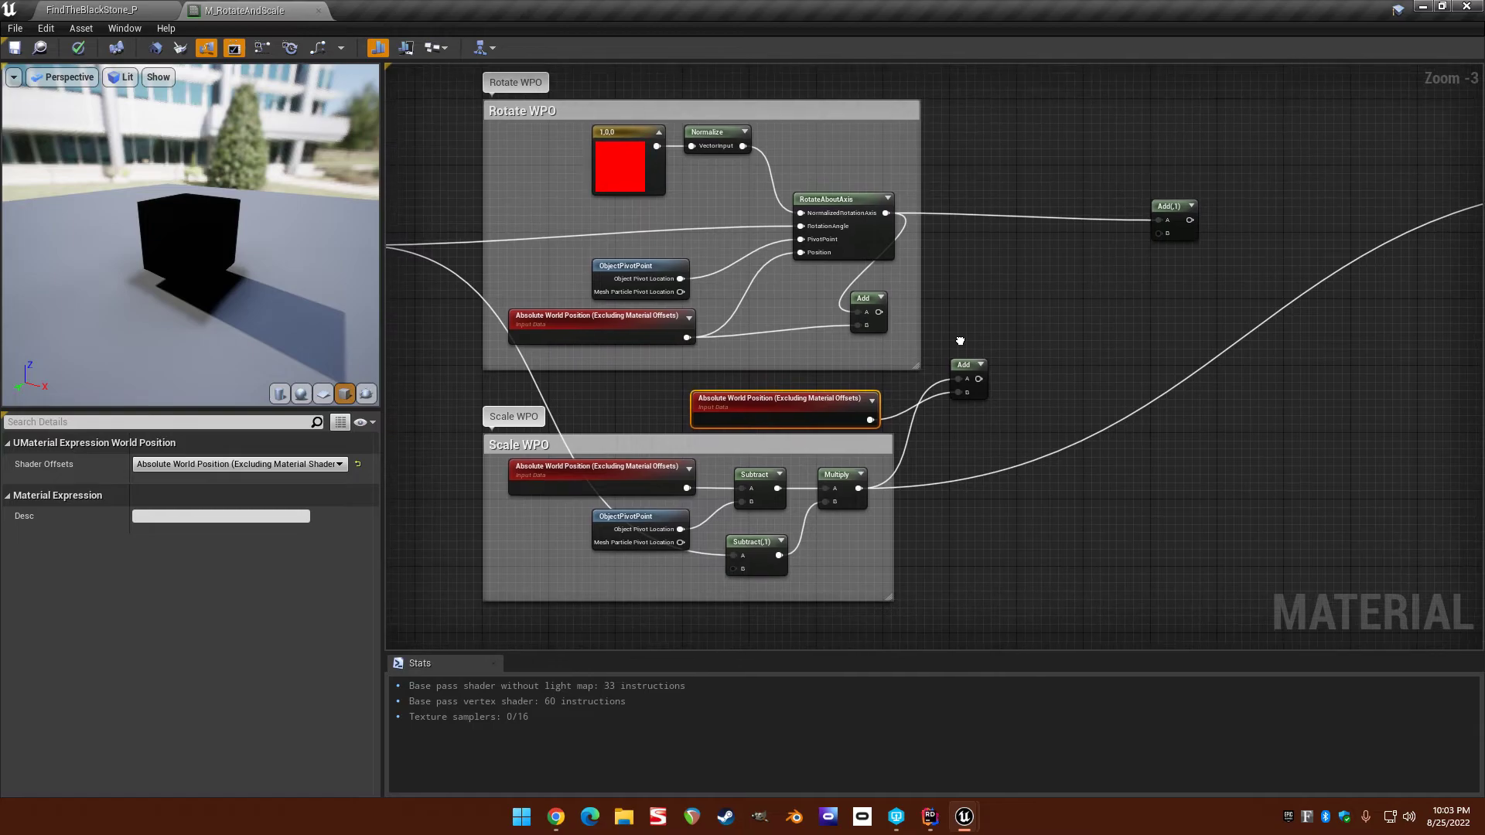
# Connect the new Add output to RotateAboutAxis Position, and delete the unused Add node inside the Rotate WPO group.
pyautogui.moveTo(979, 379); pyautogui.dragTo(799, 253)
pyautogui.click(882, 303)
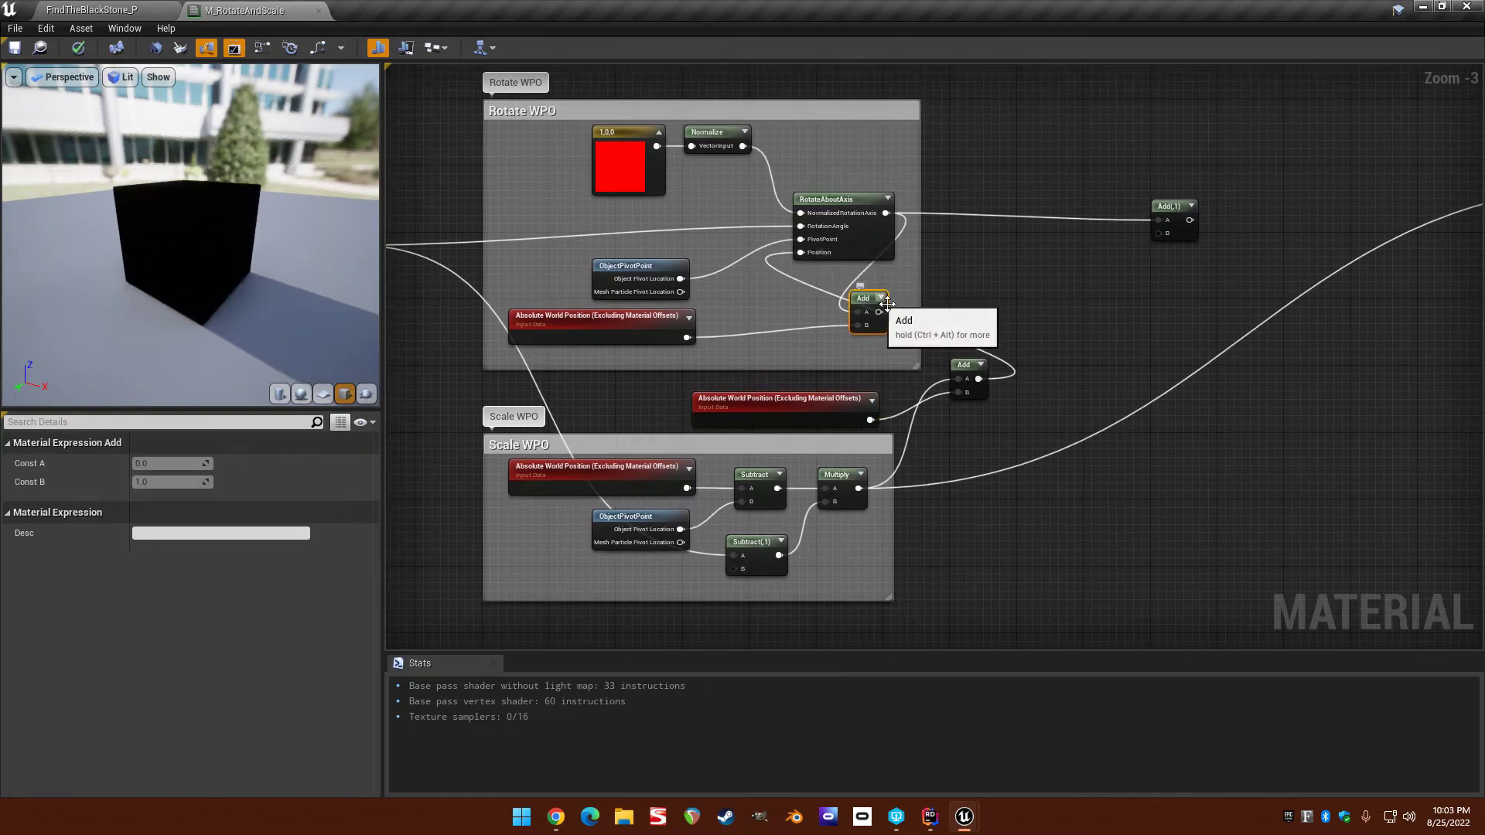
pyautogui.press('Delete')
pyautogui.moveTo(761, 310); pyautogui.dragTo(796, 318, button='right')
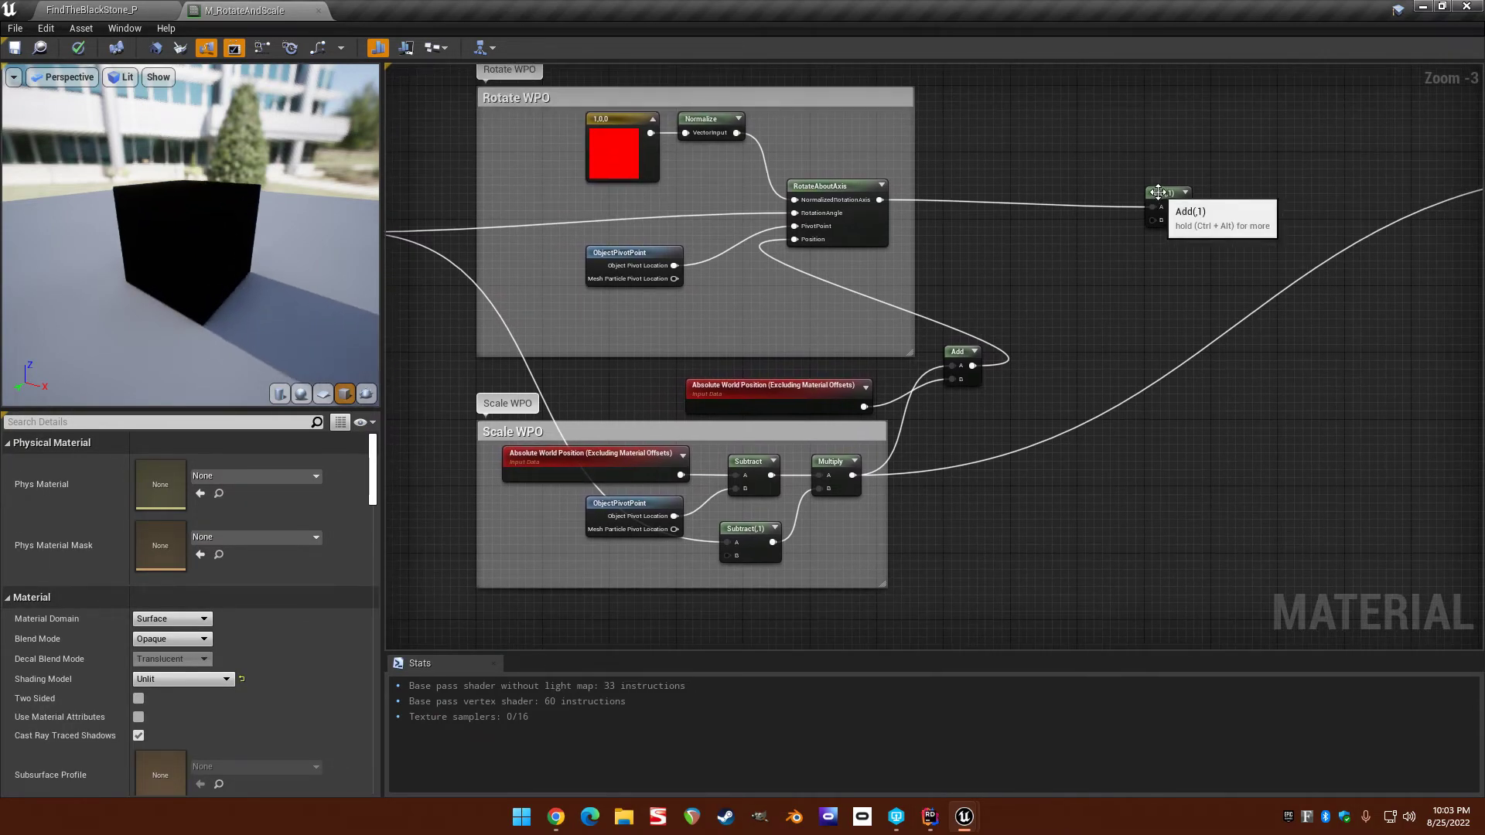
# Connect the Scale WPO Multiply to input B of the Add after RotateAboutAxis, and that Add's output to World Position Offset.
pyautogui.moveTo(852, 474); pyautogui.dragTo(1153, 220)
pyautogui.moveTo(841, 198); pyautogui.dragTo(834, 253, button='right')
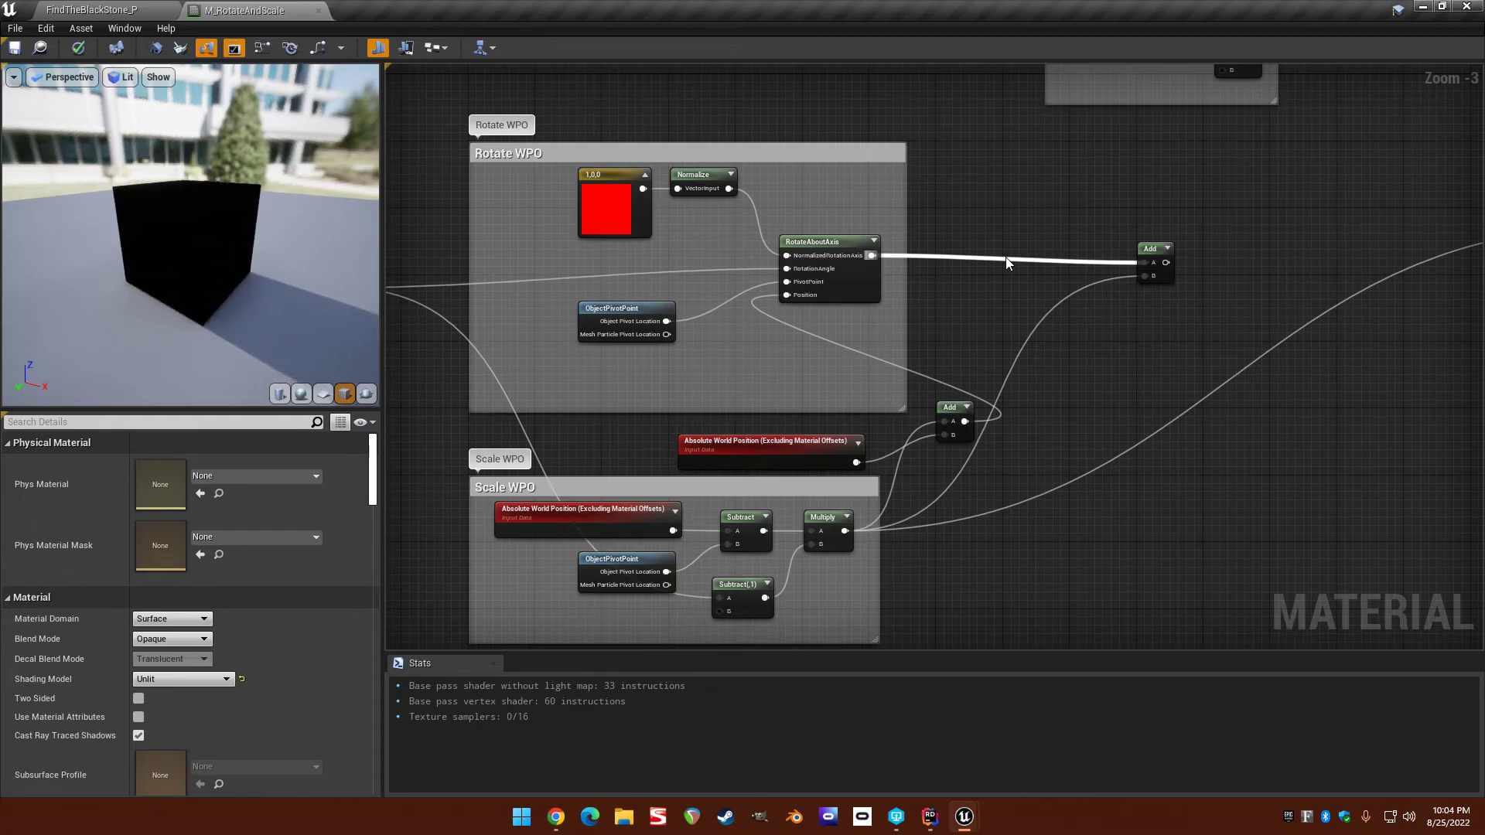
pyautogui.moveTo(924, 209); pyautogui.dragTo(539, 254, button='right')
pyautogui.moveTo(785, 307); pyautogui.dragTo(1233, 272)
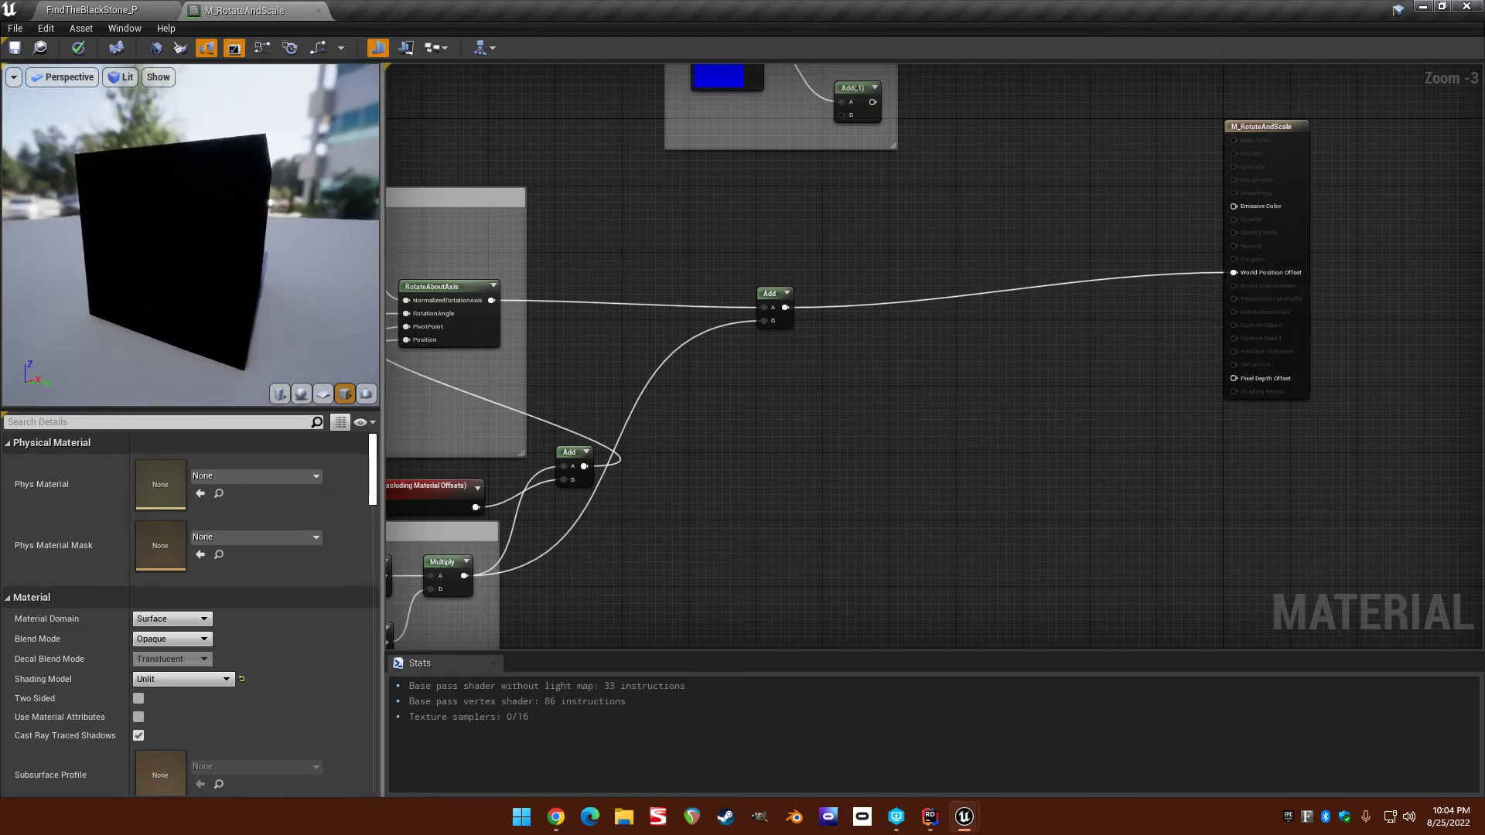
# Route the combined rotate-and-scale Add into input B of the Translate WPO Add, connect its output to World Position Offset, and inspect the preview cube.
pyautogui.moveTo(584, 256); pyautogui.dragTo(761, 349, button='right')
pyautogui.scroll(-2, 862, 246)
pyautogui.scroll(2, 835, 254)
pyautogui.moveTo(868, 444); pyautogui.dragTo(909, 354)
pyautogui.moveTo(927, 254); pyautogui.dragTo(1317, 409)
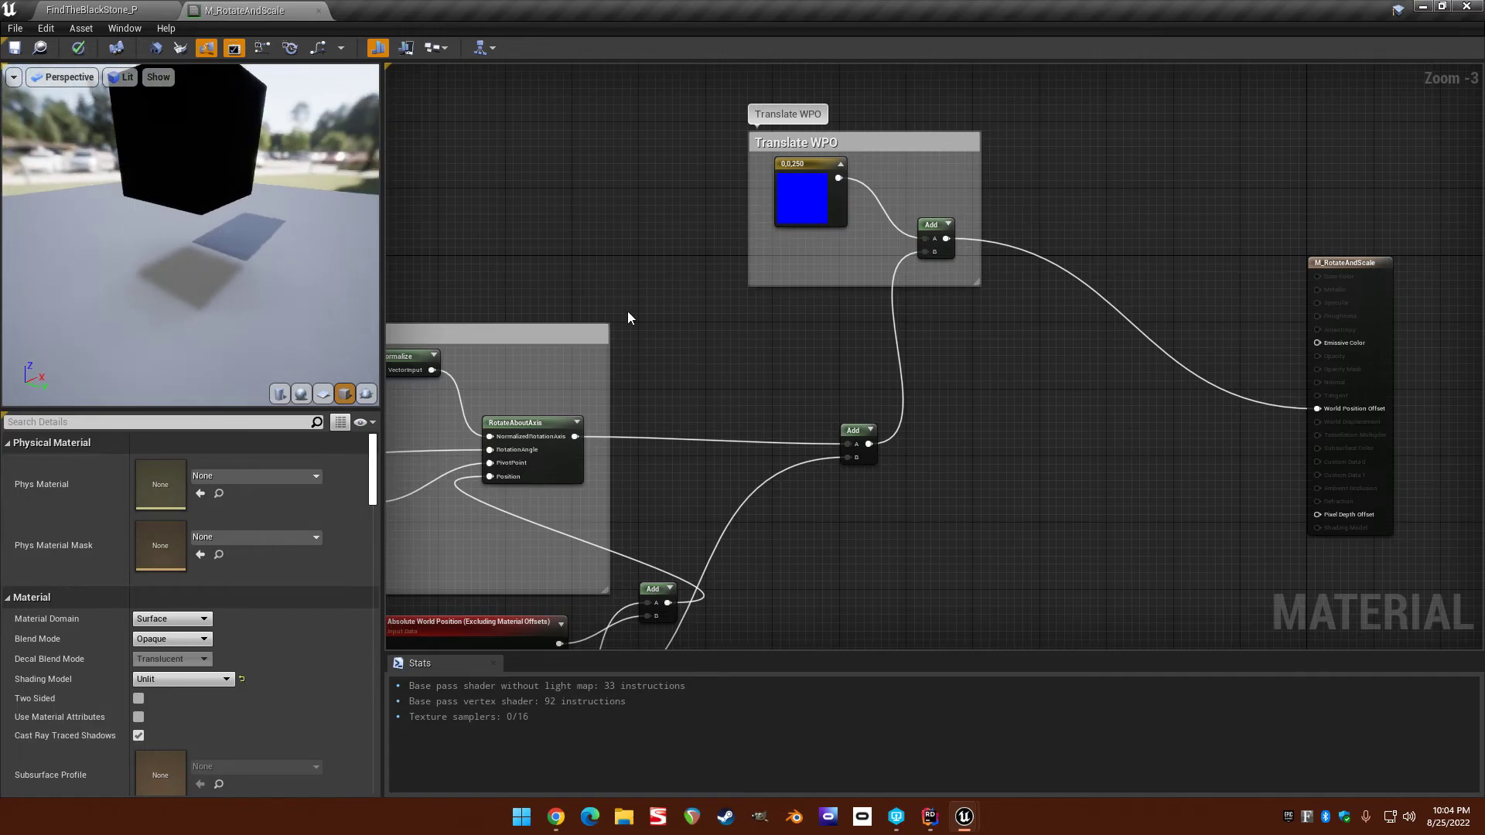
pyautogui.moveTo(628, 311); pyautogui.dragTo(997, 124, button='right')
pyautogui.moveTo(600, 264); pyautogui.dragTo(878, 243, button='right')
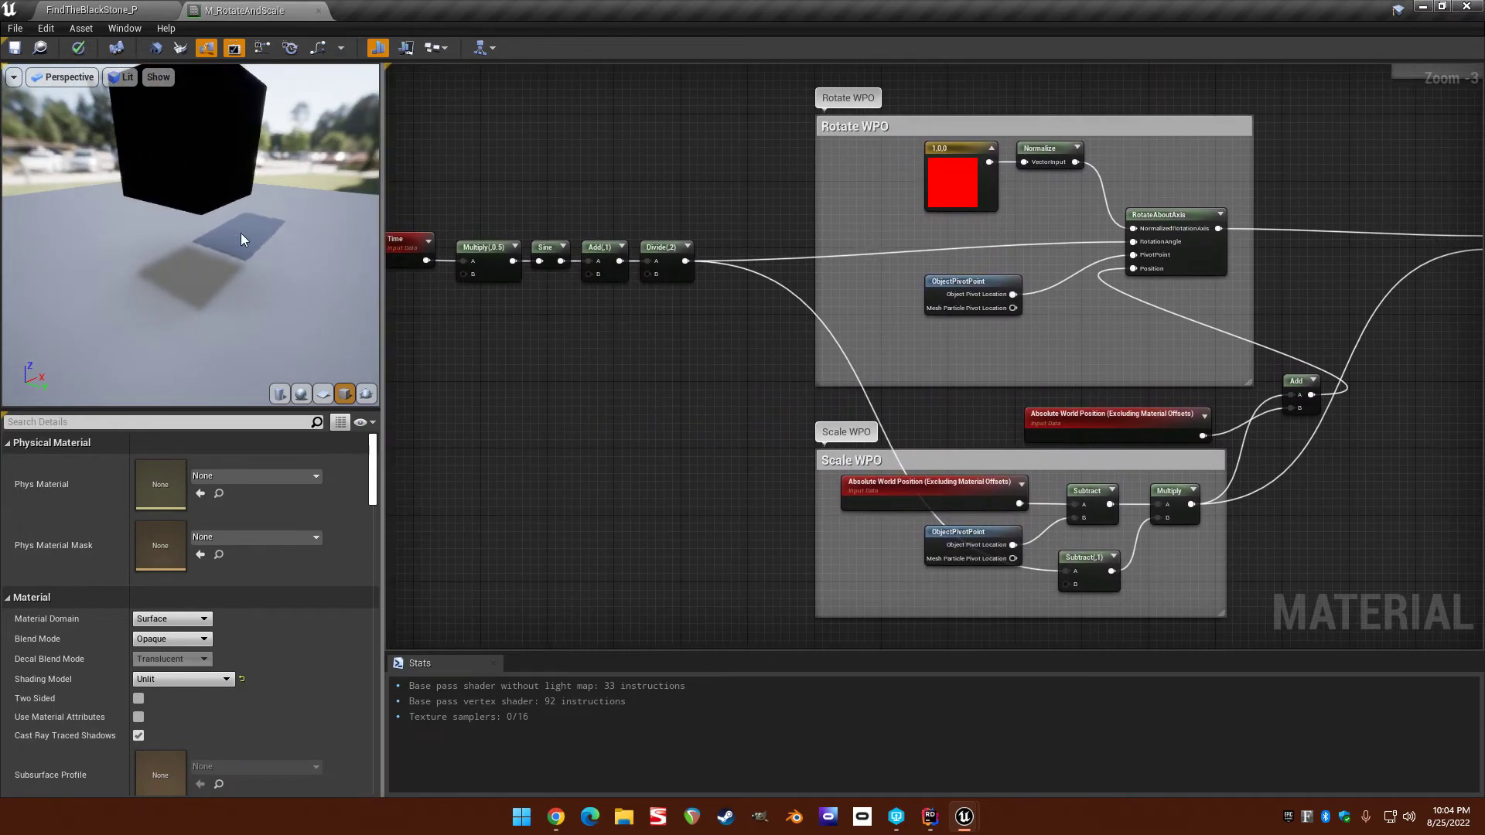
pyautogui.moveTo(239, 234); pyautogui.dragTo(183, 215)
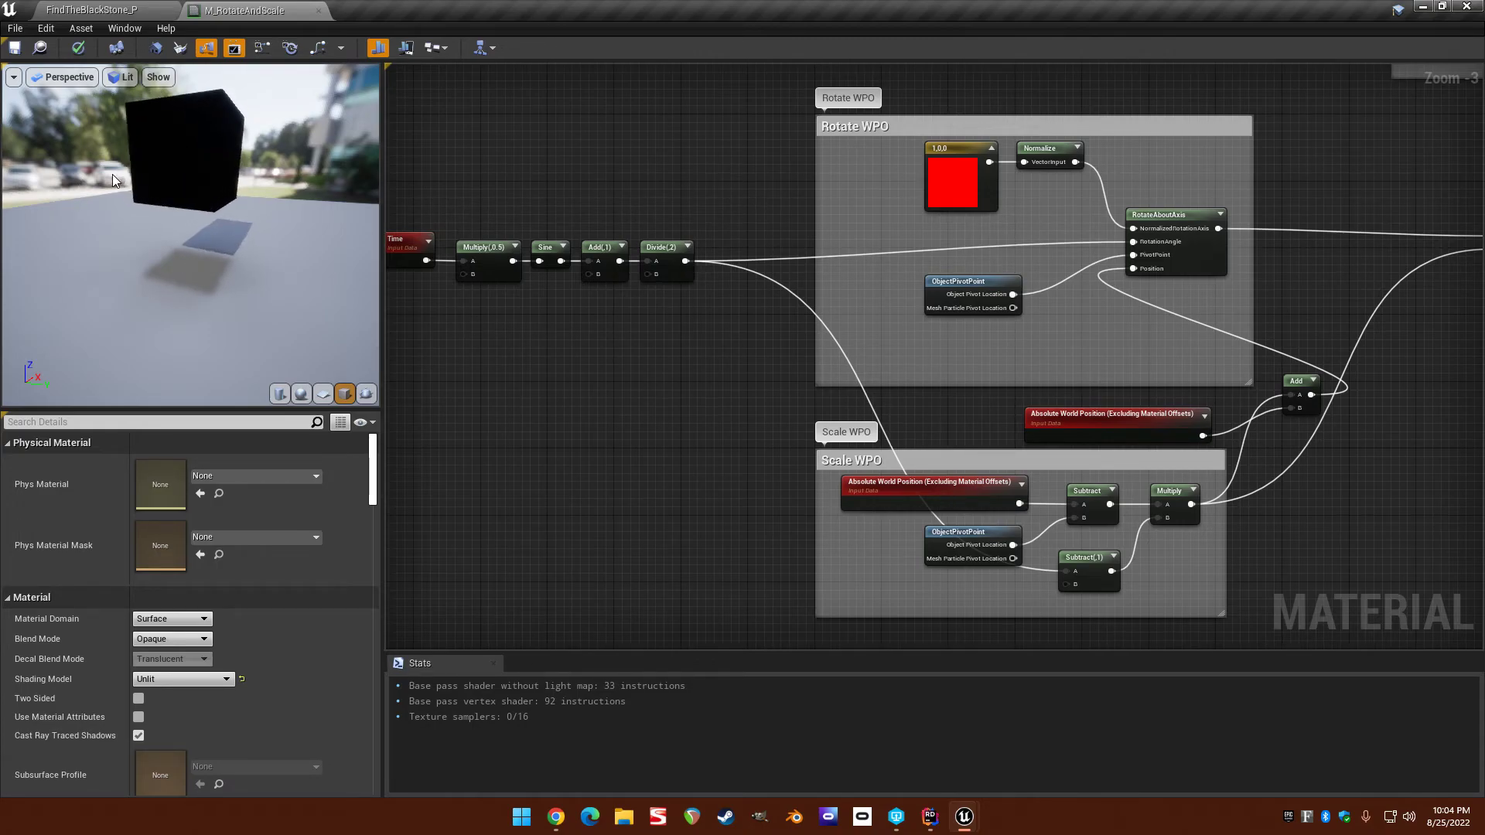
pyautogui.click(120, 78)
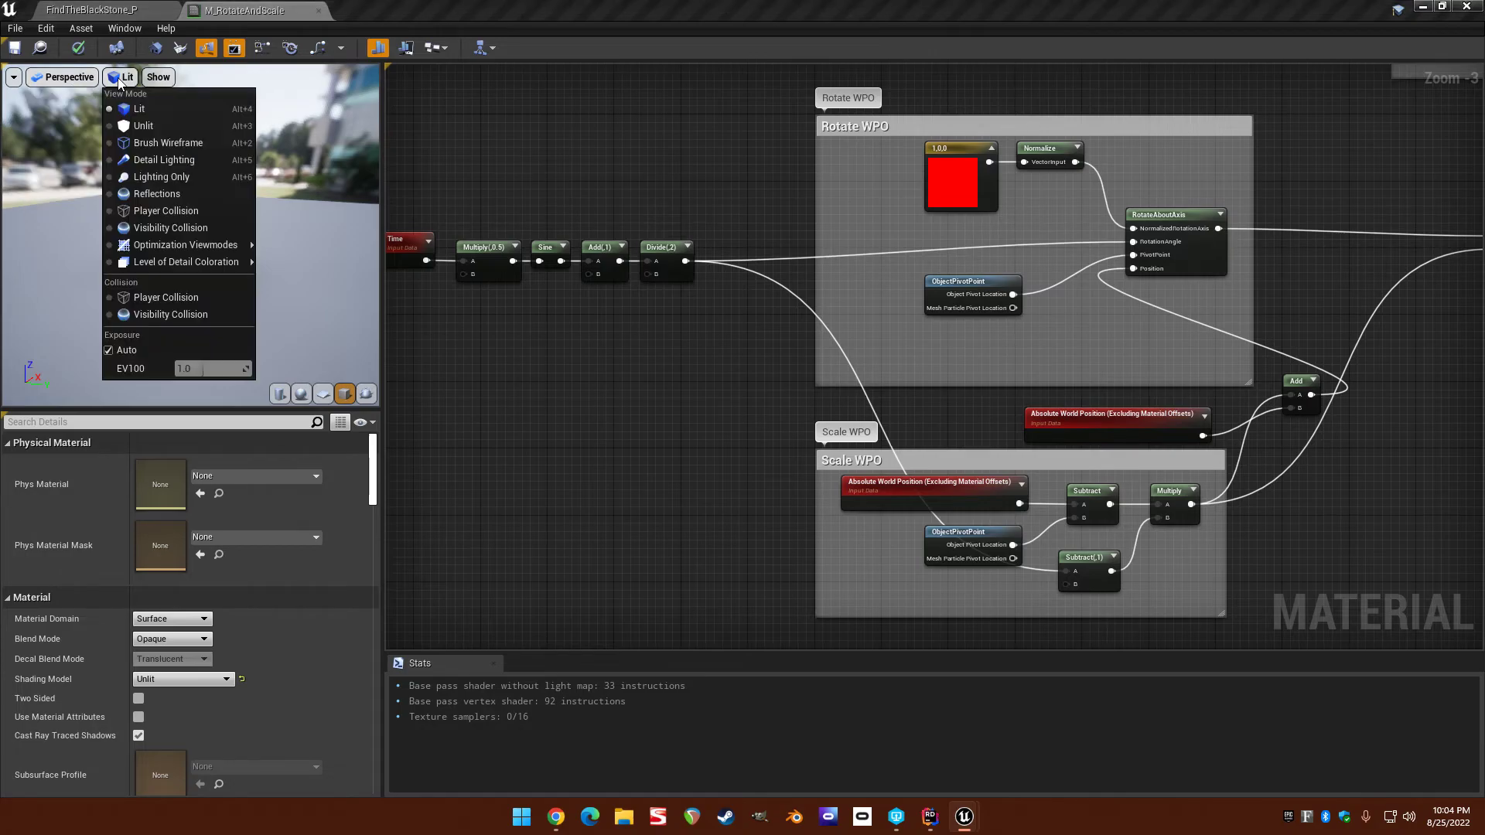
pyautogui.click(83, 76)
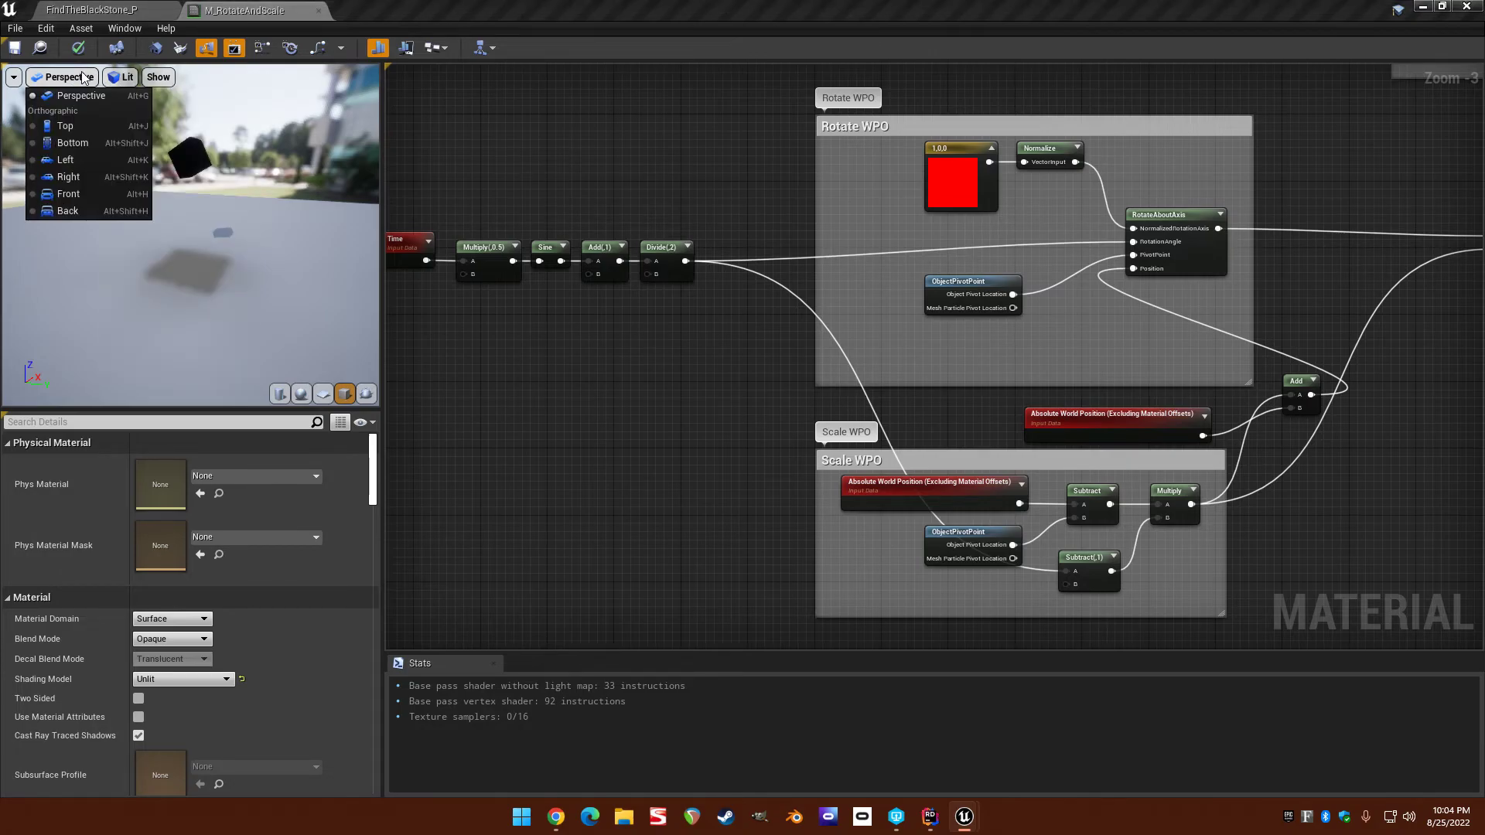
pyautogui.click(157, 78)
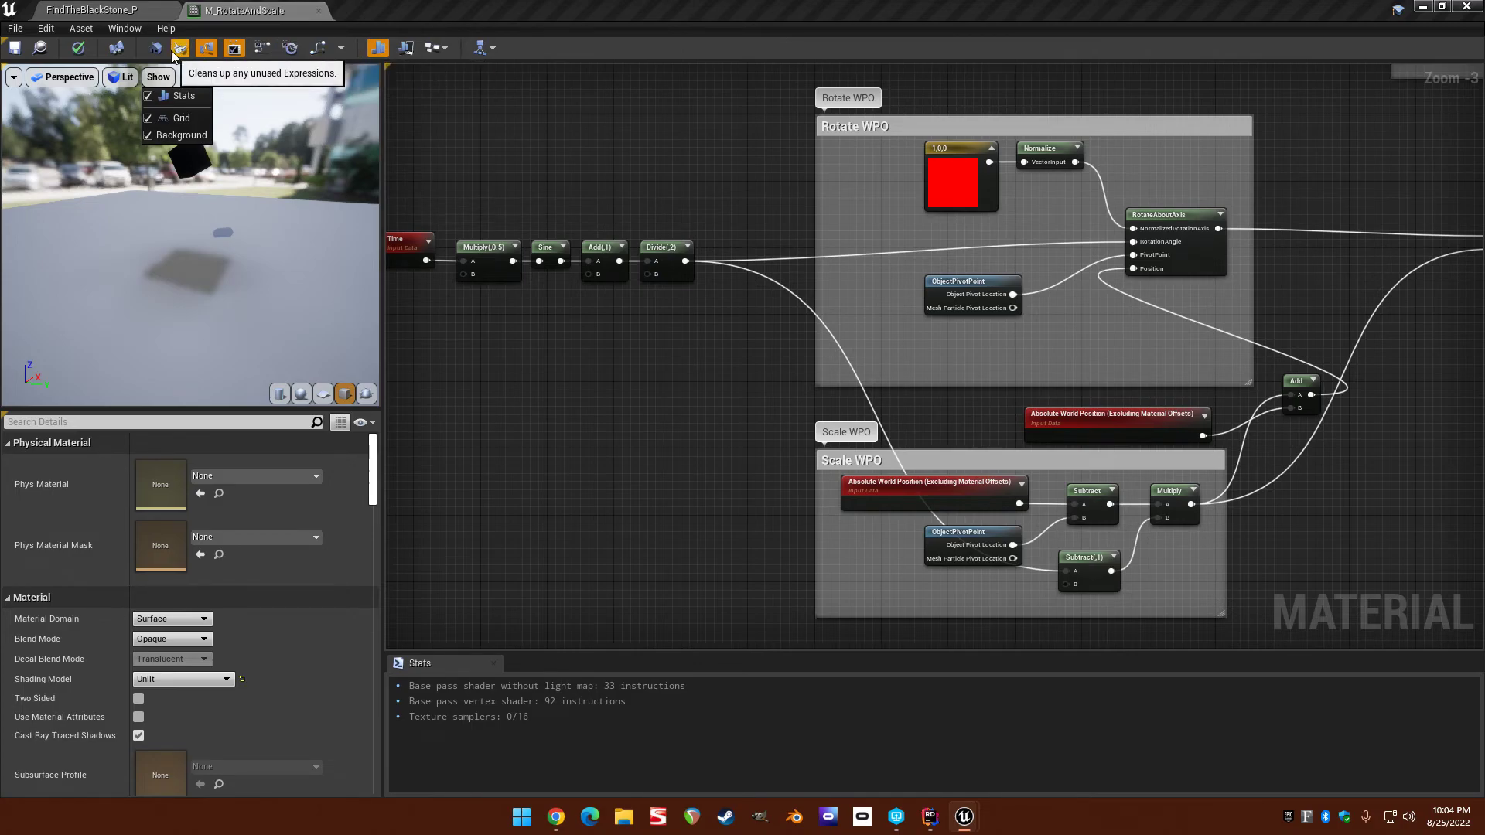
pyautogui.click(121, 77)
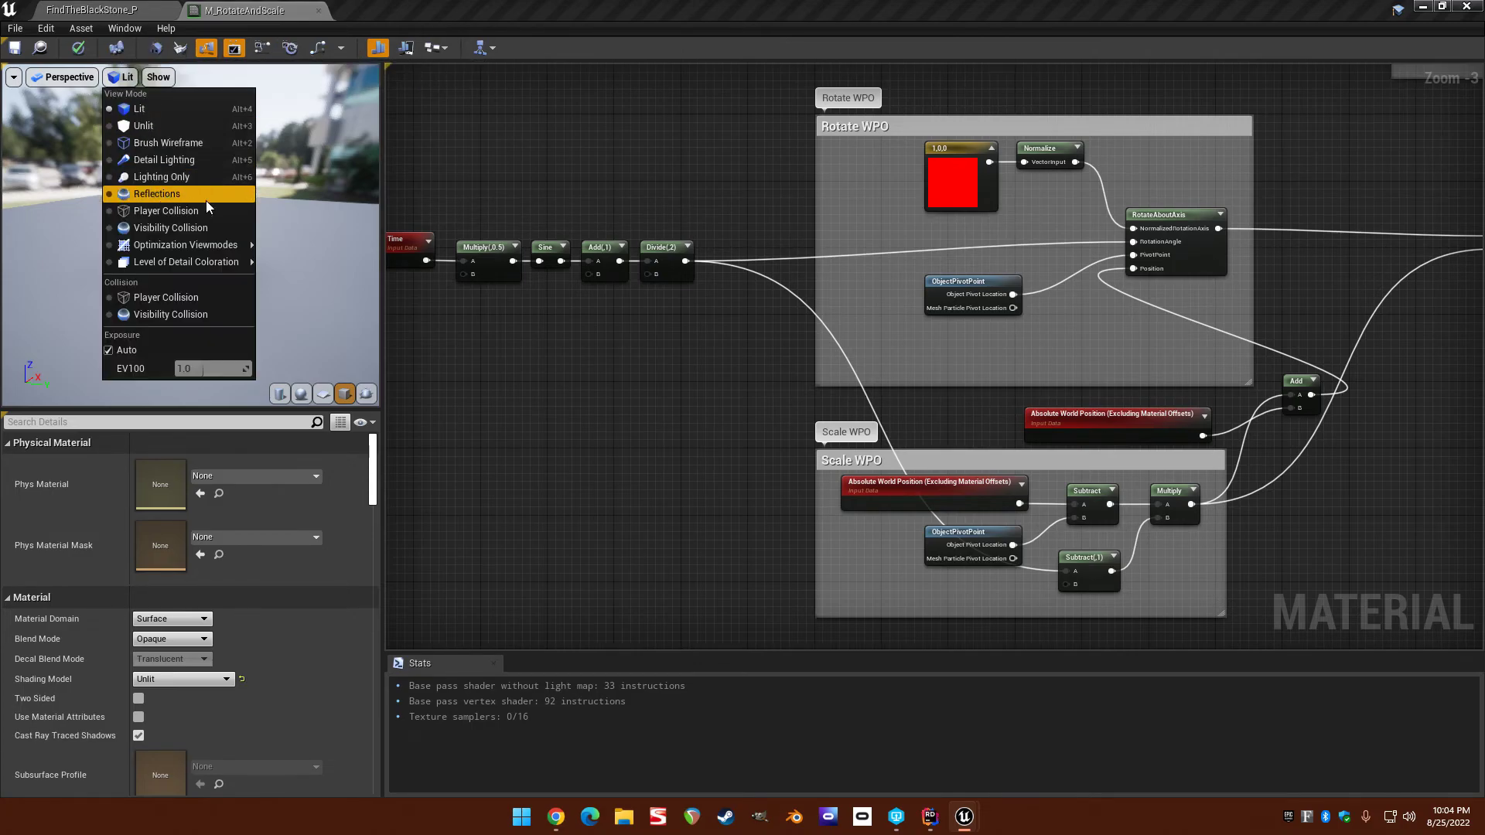
pyautogui.click(336, 134)
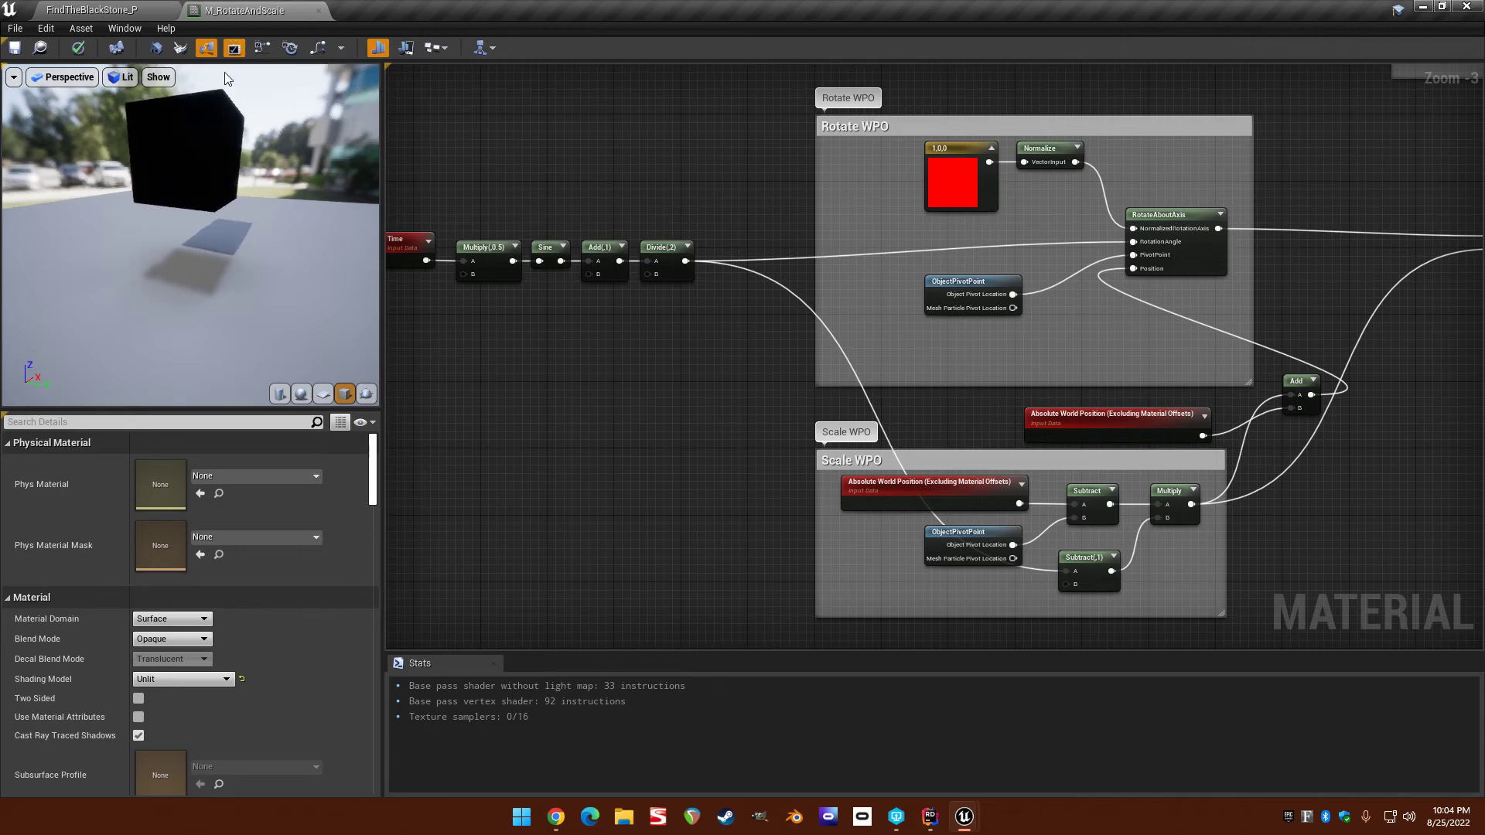
# Examine the preview cube and trace the graph from Time through the Scale, Rotate and Translate WPO groups to World Position Offset.
pyautogui.moveTo(183, 255); pyautogui.dragTo(197, 262)
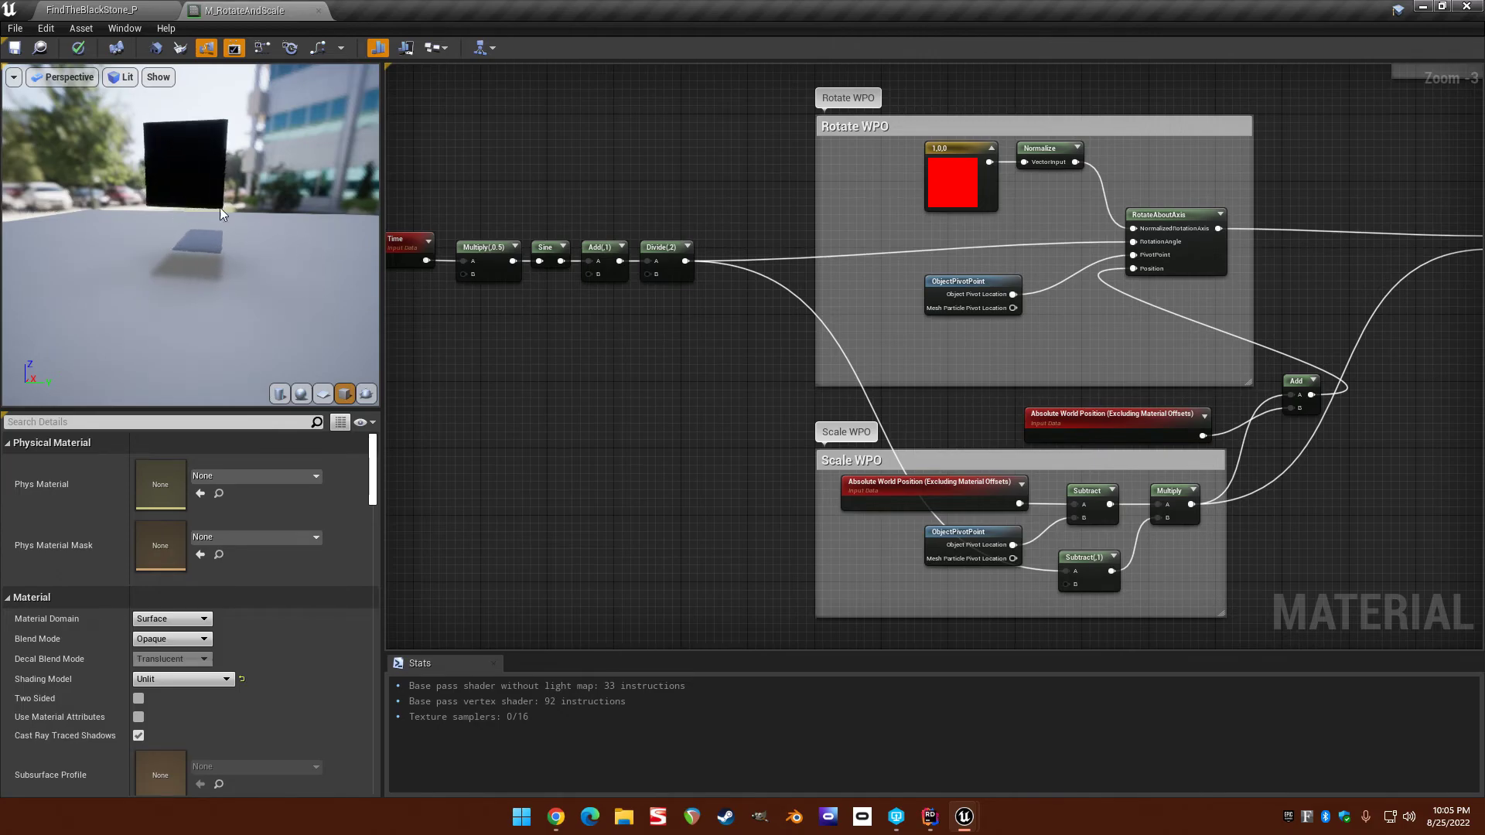
pyautogui.moveTo(755, 193); pyautogui.dragTo(798, 232, button='right')
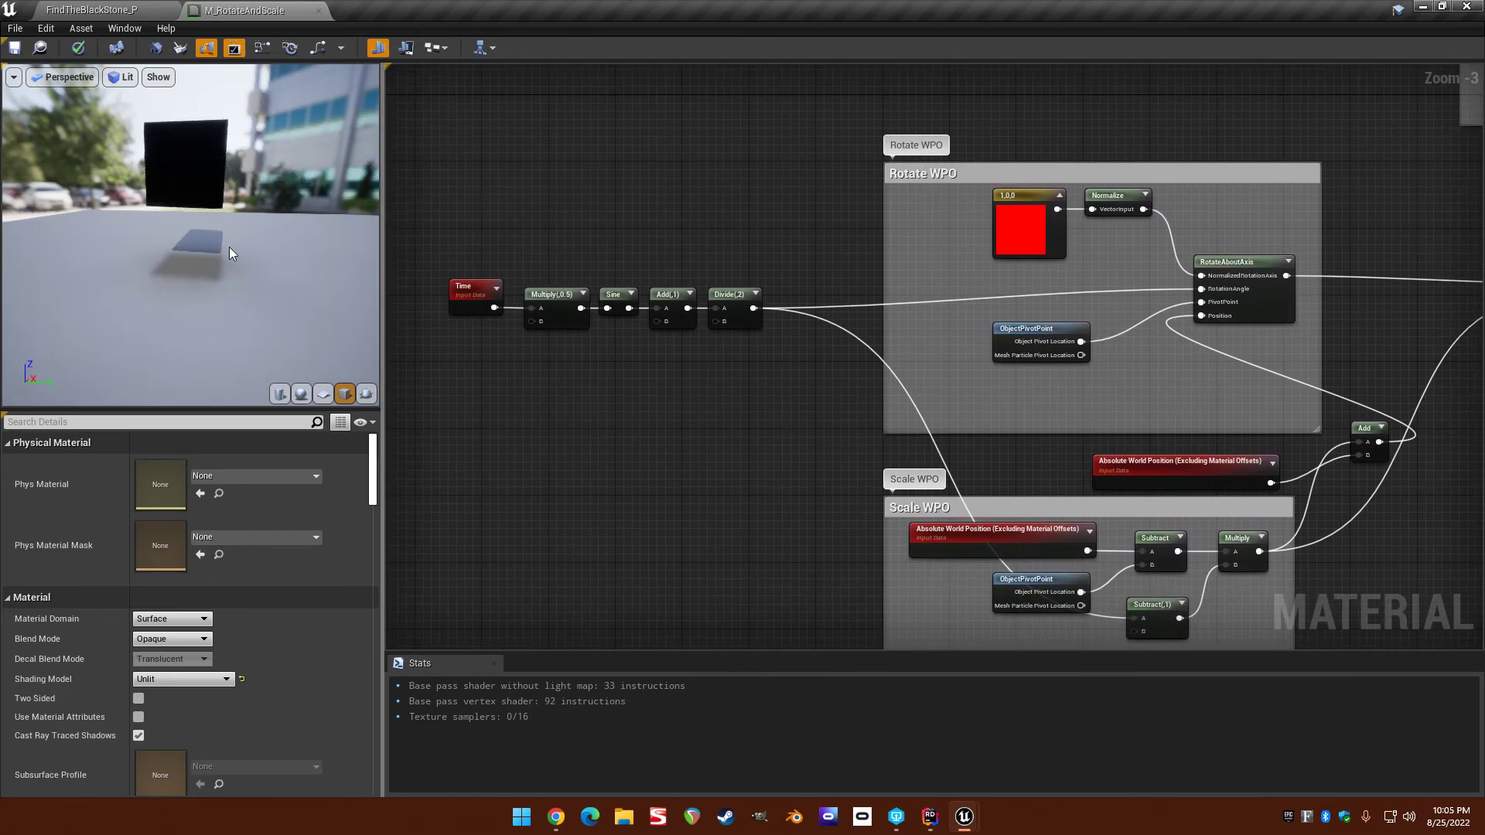
pyautogui.moveTo(702, 199); pyautogui.dragTo(389, 254, button='right')
pyautogui.moveTo(806, 202); pyautogui.dragTo(872, 109, button='right')
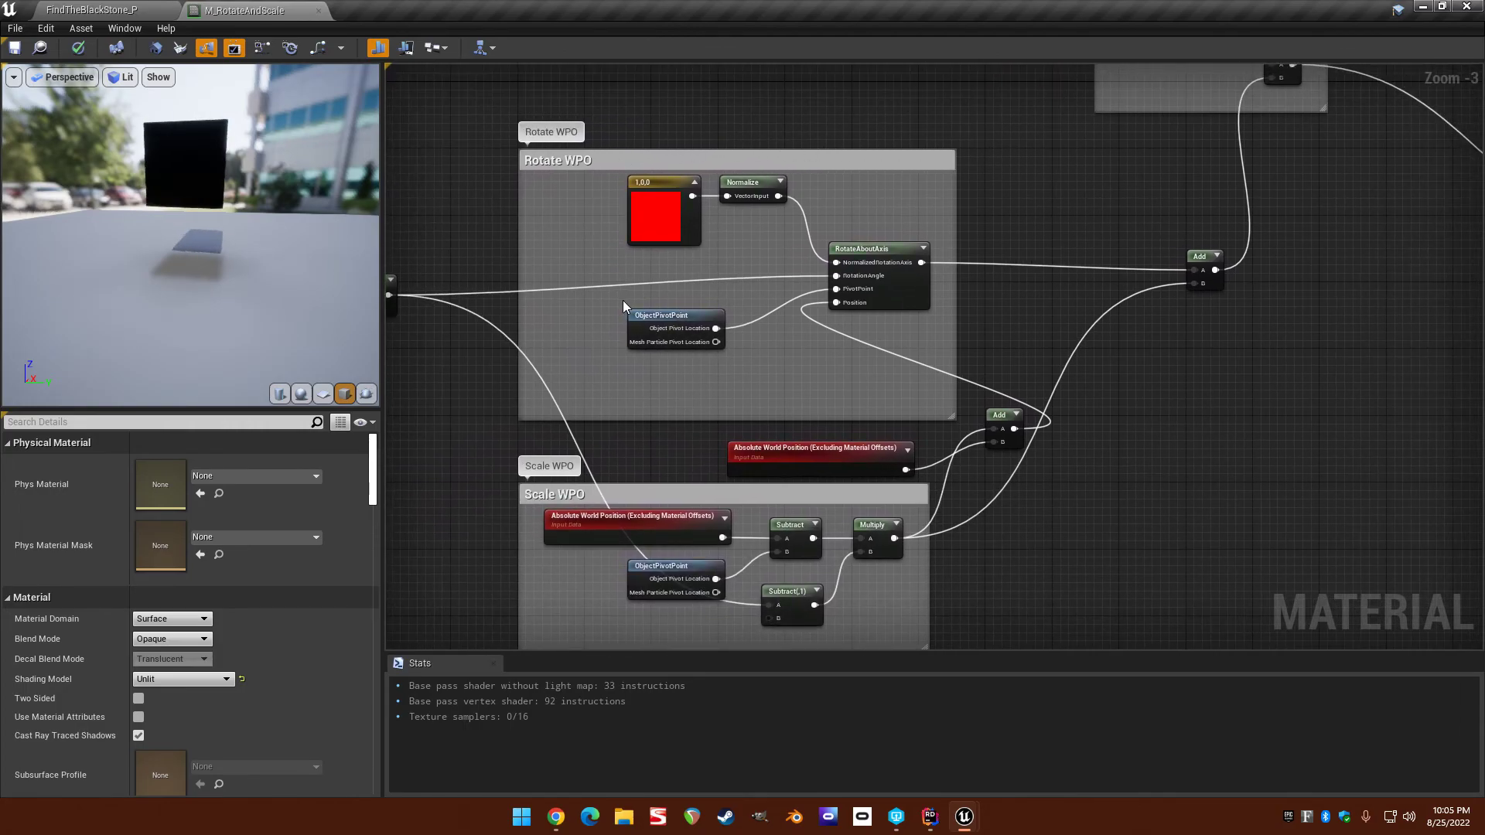
pyautogui.moveTo(653, 338); pyautogui.dragTo(720, 174, button='right')
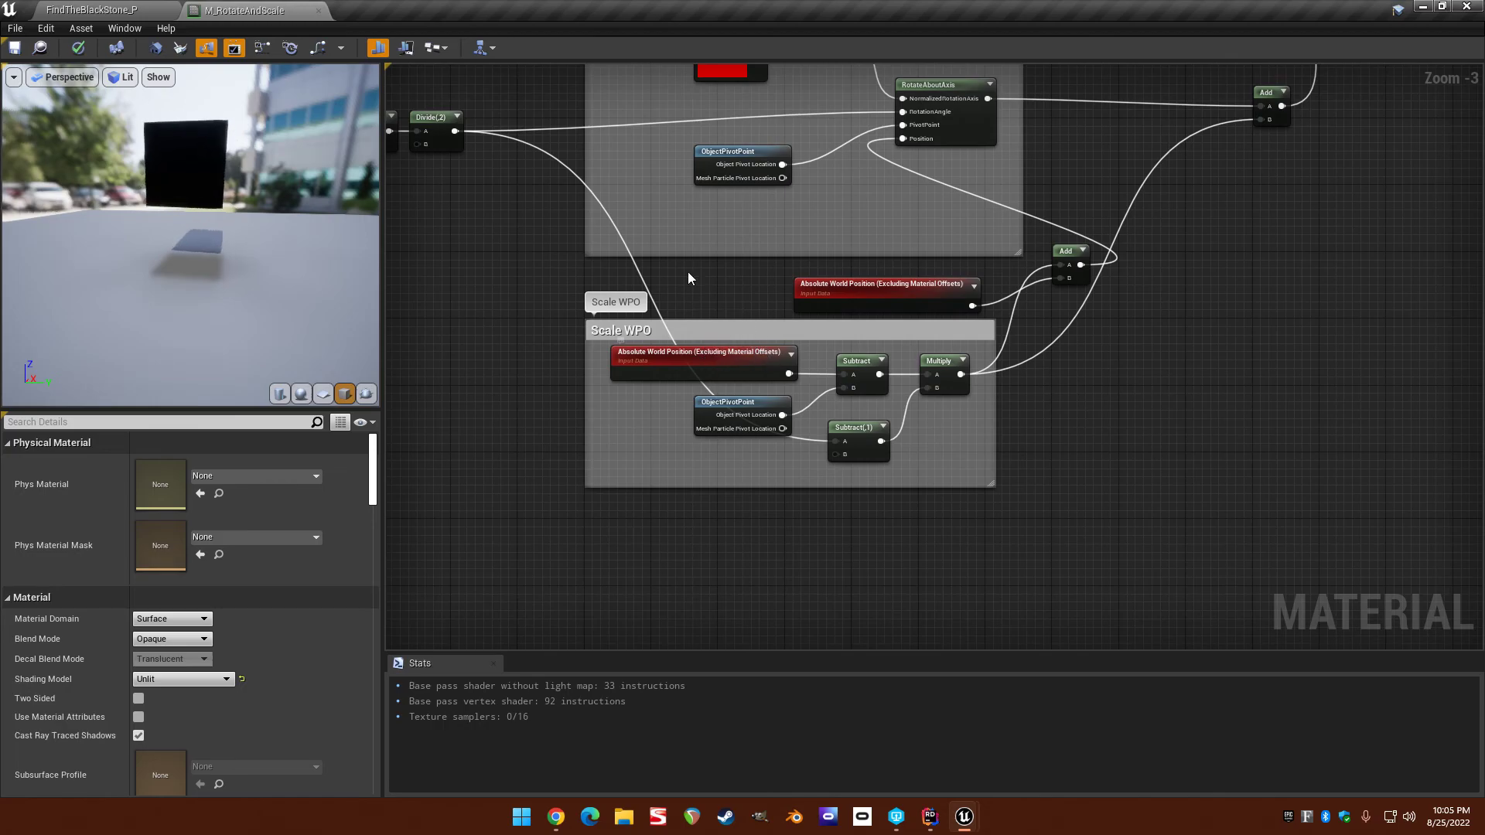
pyautogui.moveTo(901, 221); pyautogui.dragTo(979, 267, button='right')
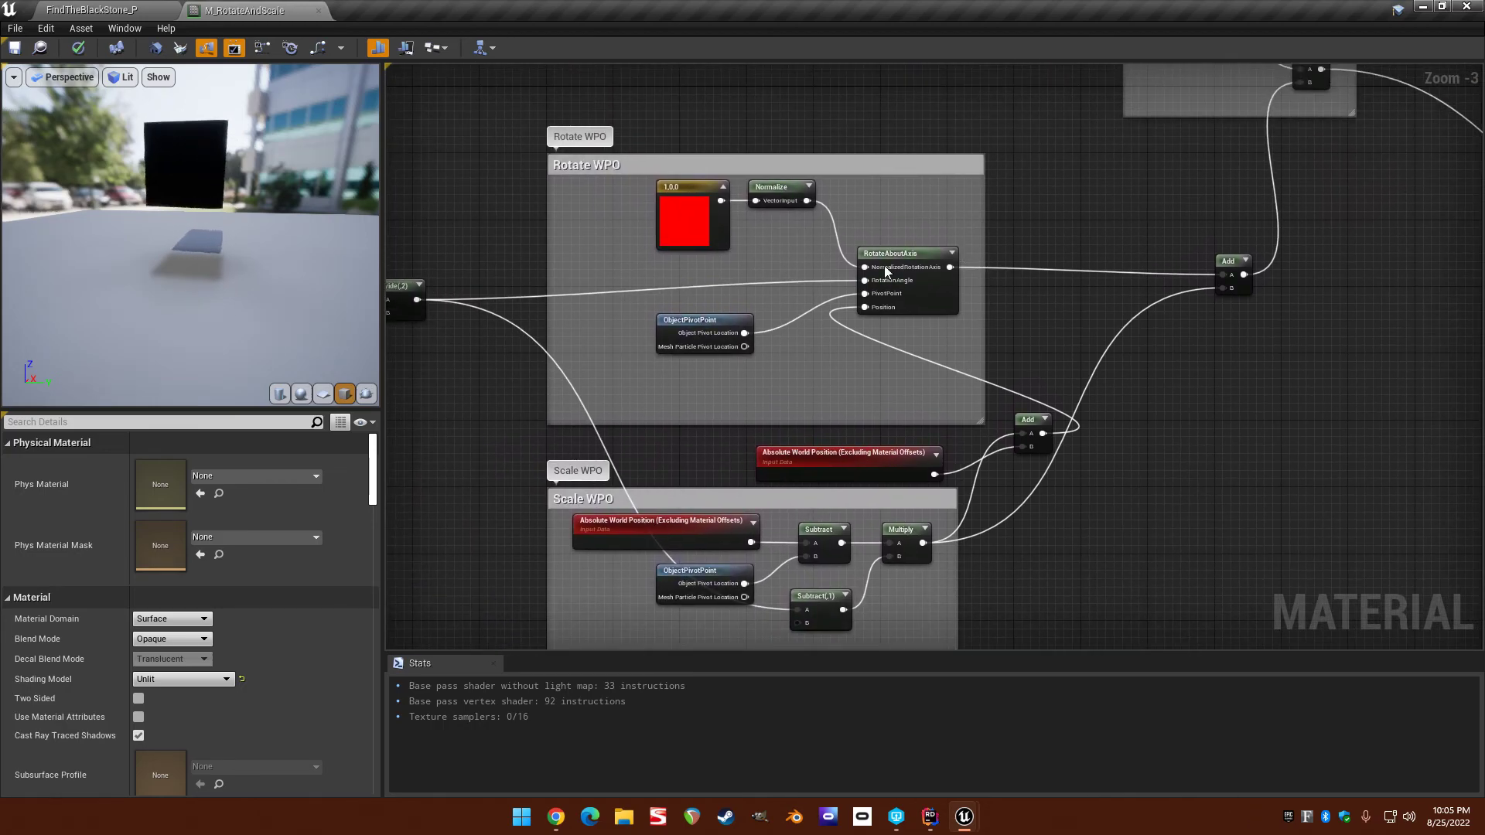
pyautogui.moveTo(885, 269); pyautogui.dragTo(961, 166, button='right')
pyautogui.moveTo(694, 334); pyautogui.dragTo(864, 365, button='right')
pyautogui.moveTo(729, 373); pyautogui.dragTo(556, 378, button='right')
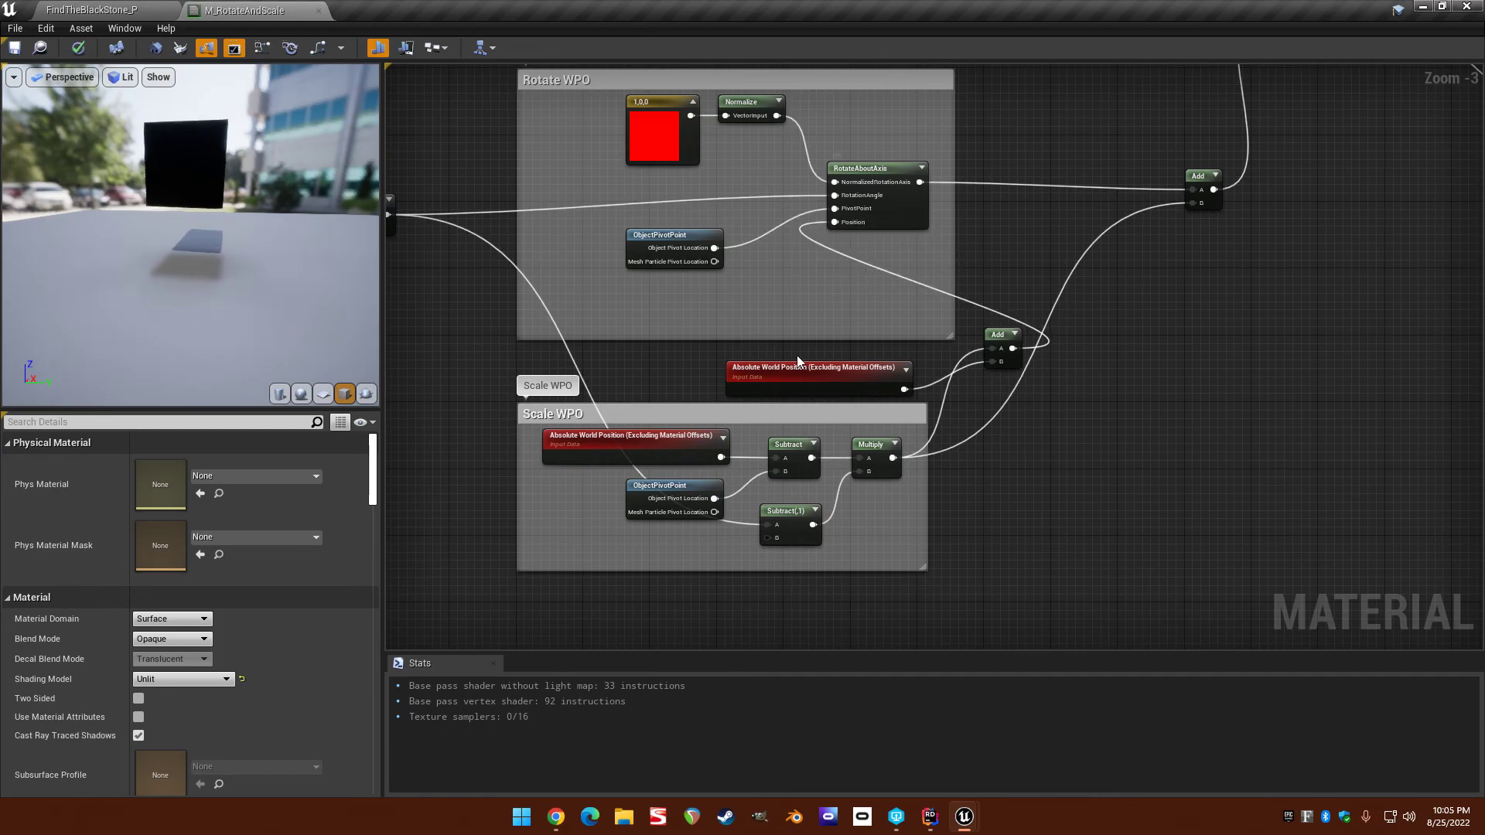
pyautogui.click(863, 387)
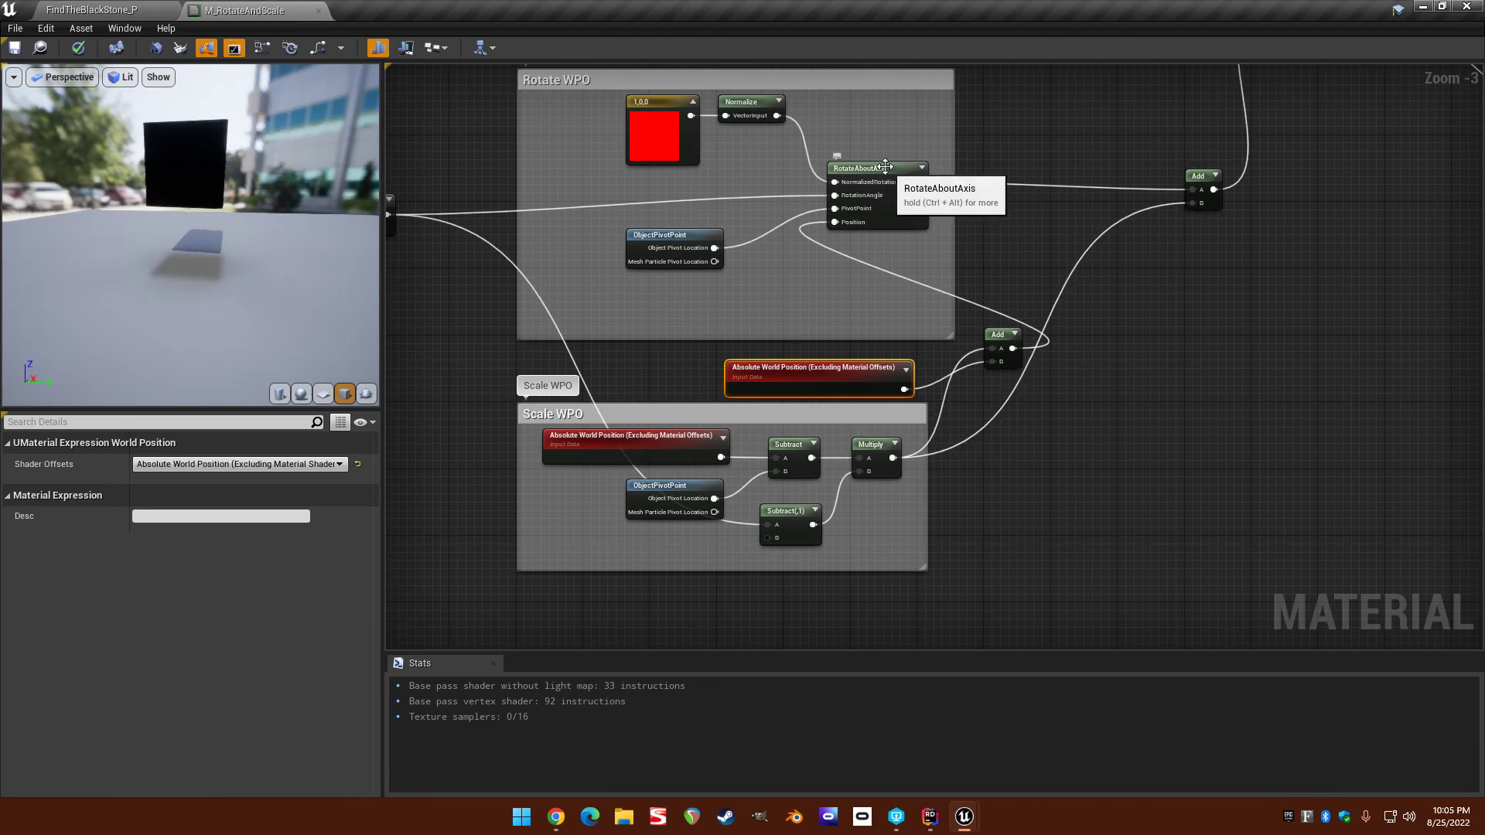
pyautogui.moveTo(899, 137); pyautogui.dragTo(889, 204, button='right')
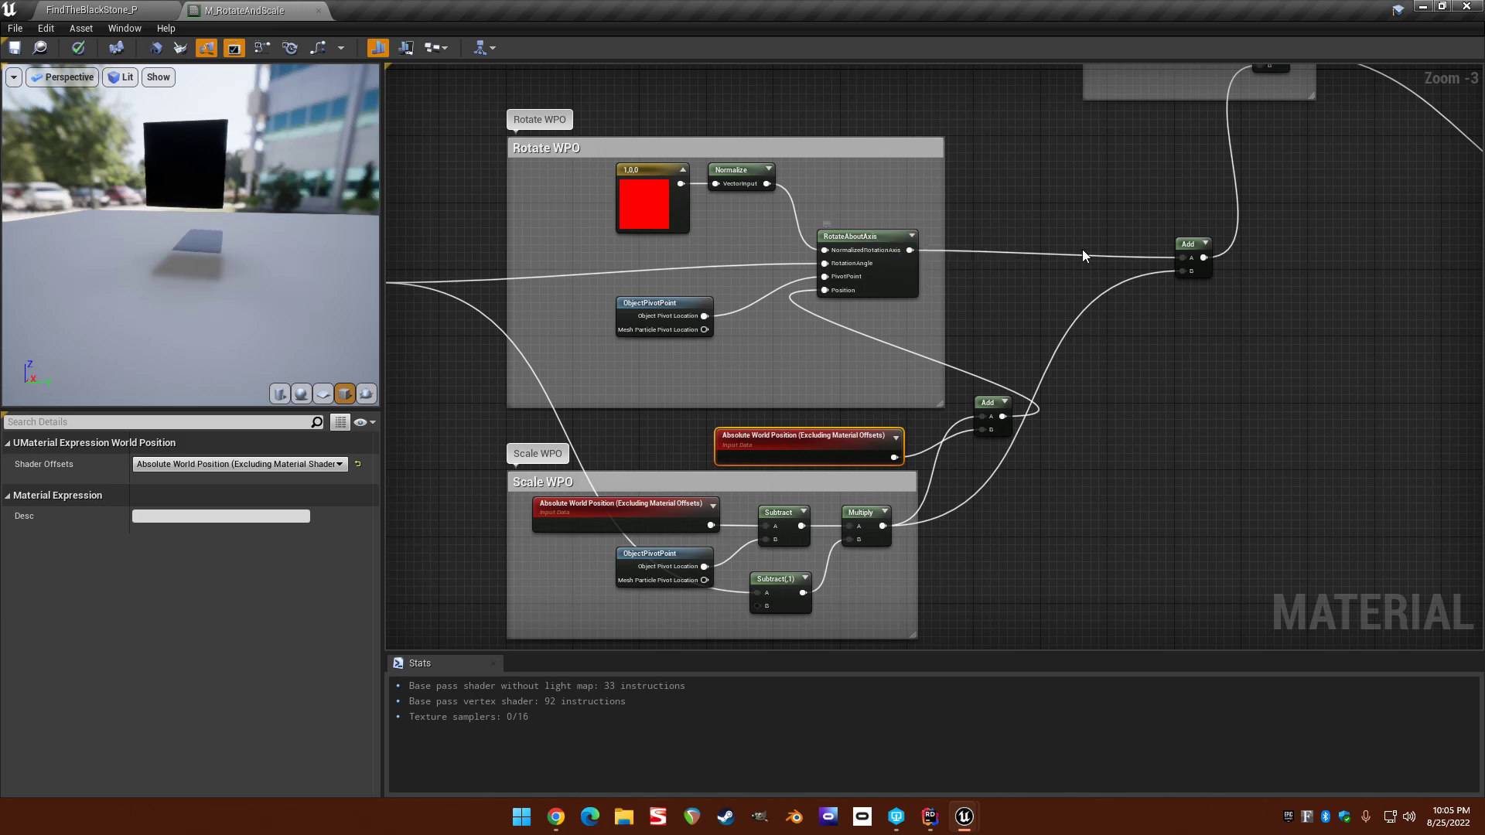
pyautogui.moveTo(1189, 261); pyautogui.dragTo(855, 381, button='right')
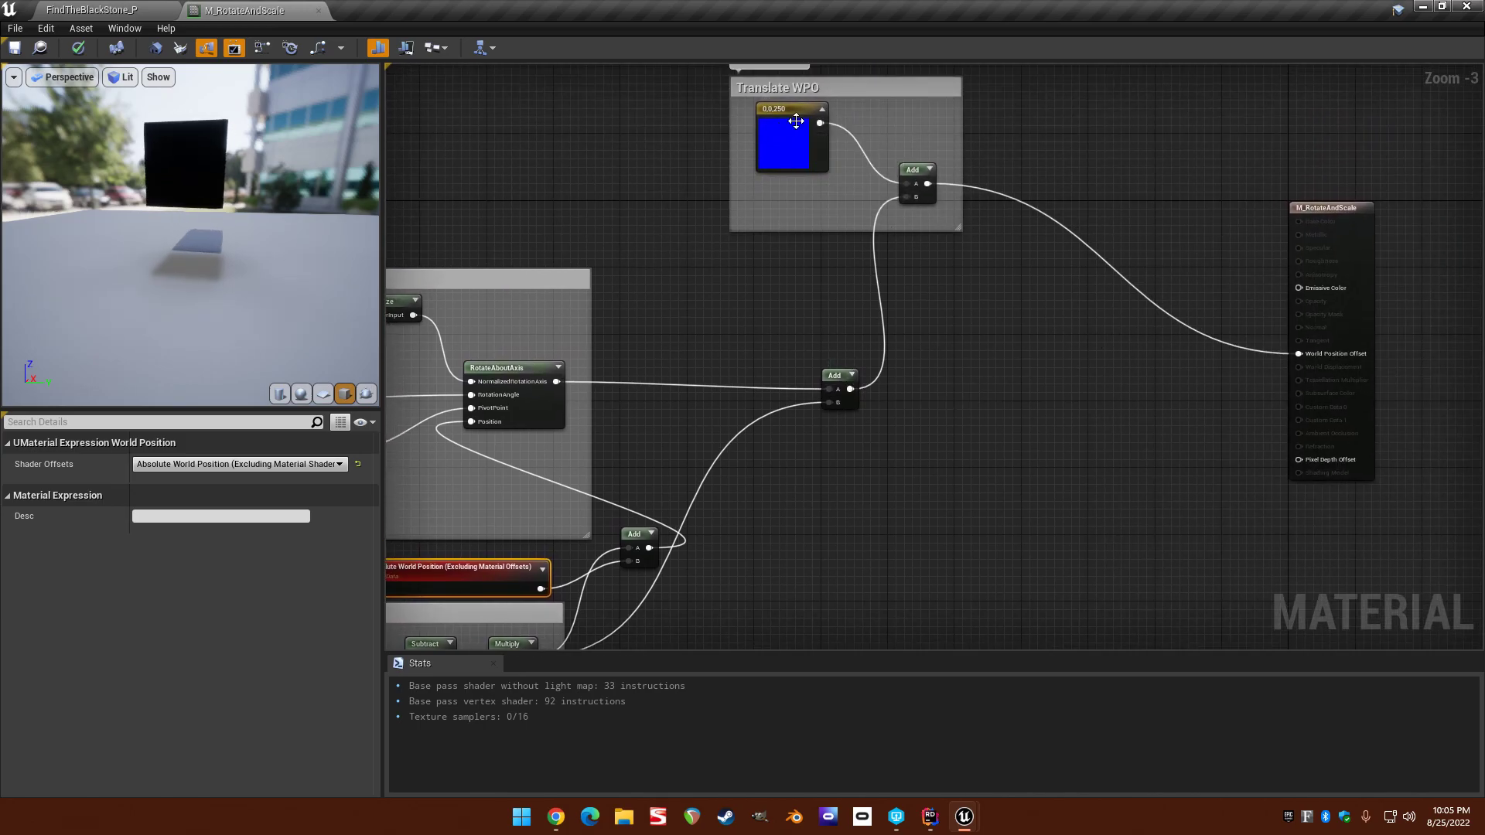
pyautogui.moveTo(914, 255); pyautogui.dragTo(906, 275, button='right')
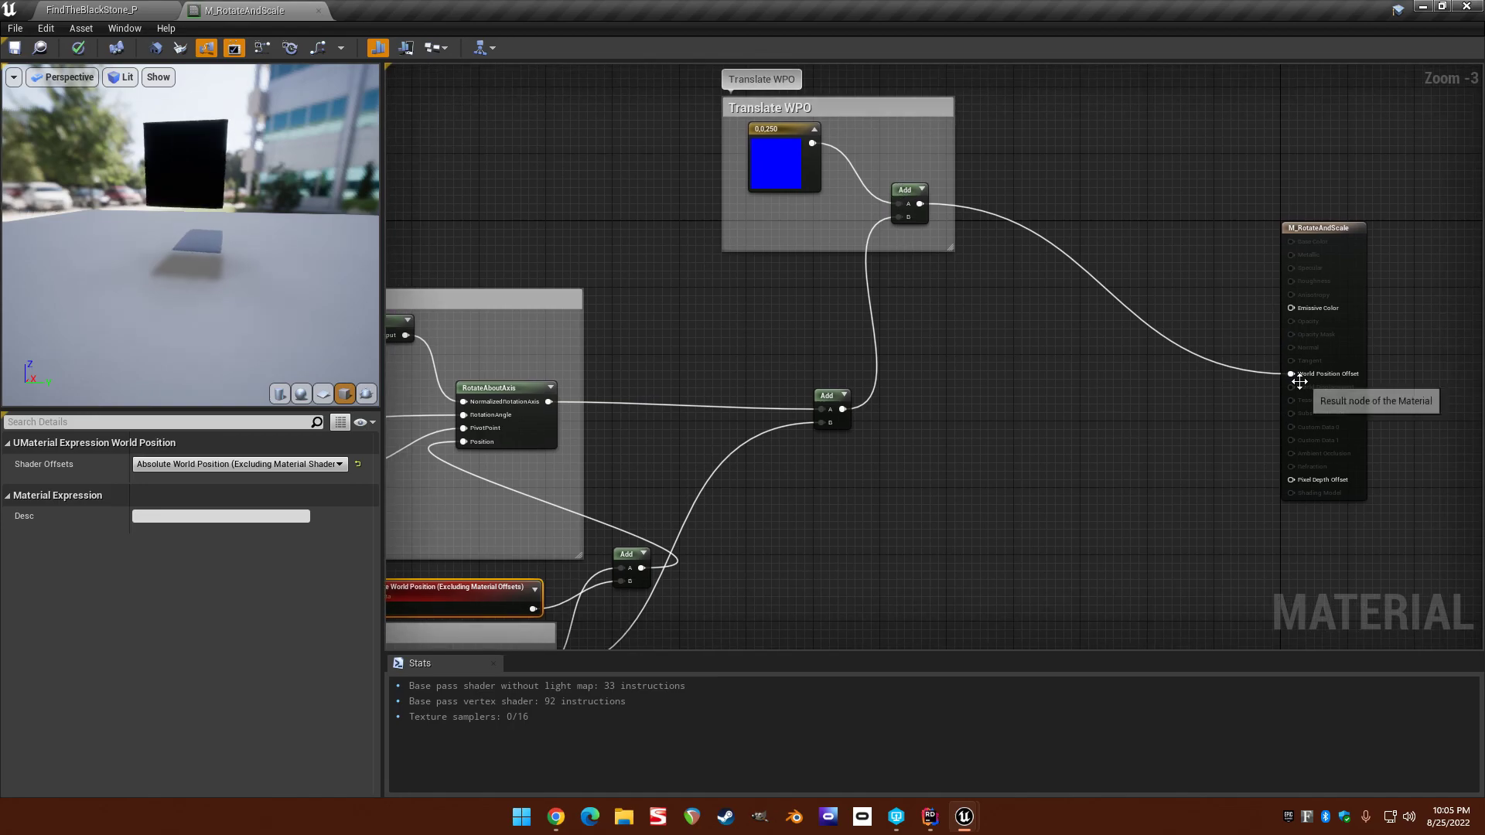
pyautogui.moveTo(804, 431); pyautogui.dragTo(887, 331, button='right')
pyautogui.moveTo(713, 470); pyautogui.dragTo(681, 478, button='right')
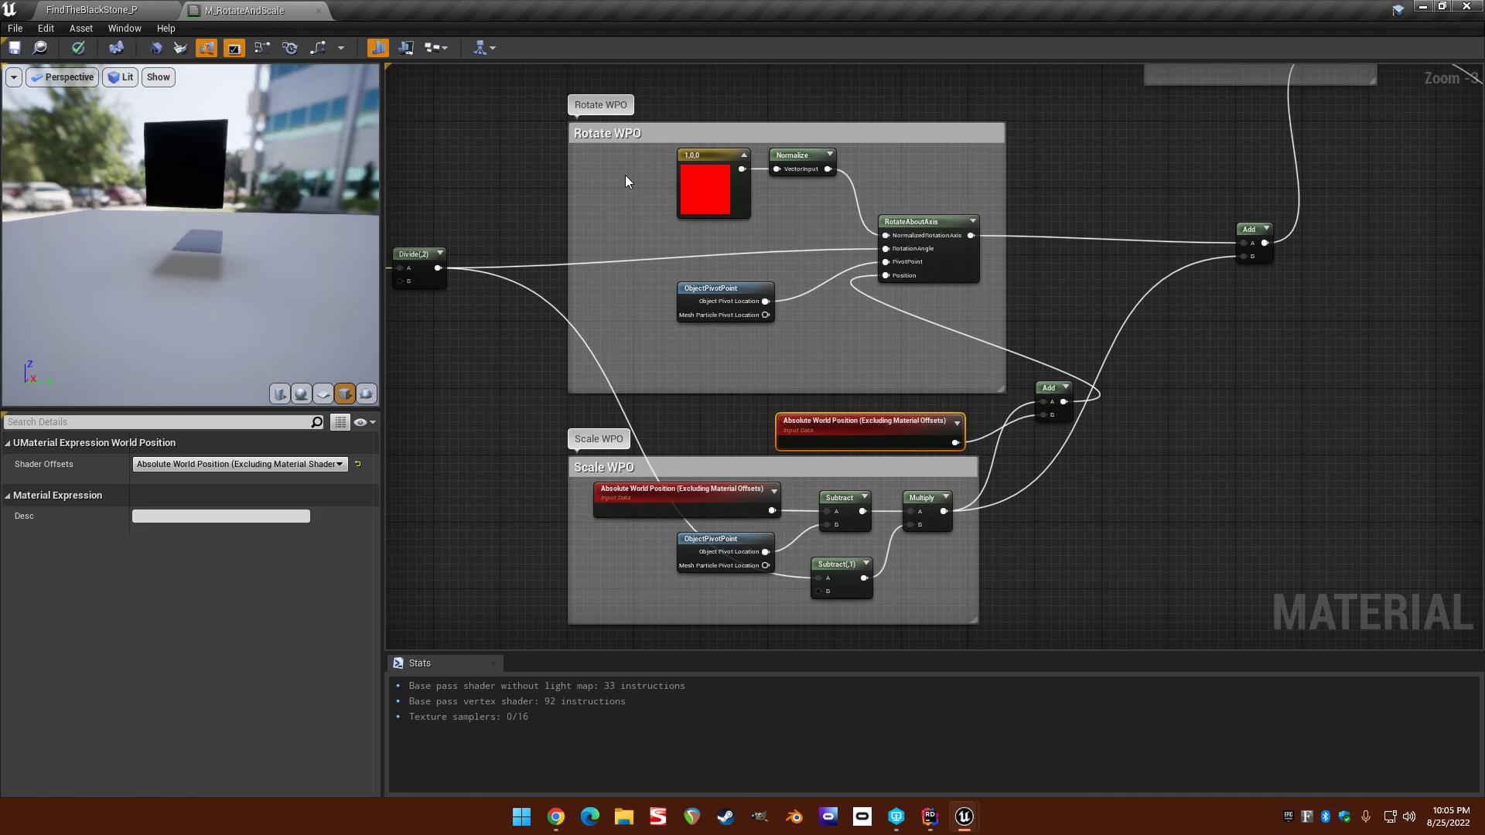
pyautogui.moveTo(1078, 293); pyautogui.dragTo(1056, 311, button='right')
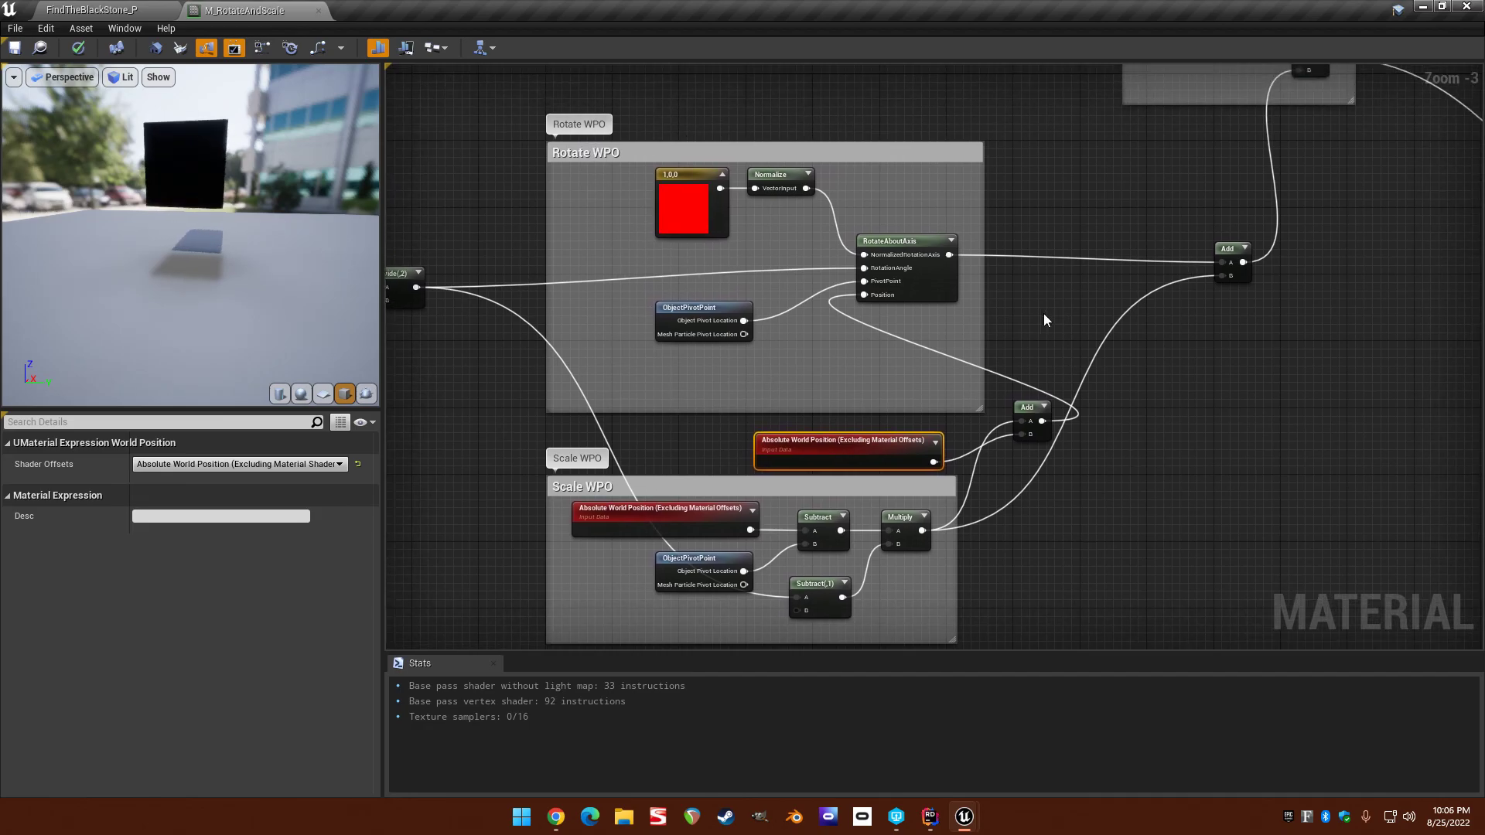